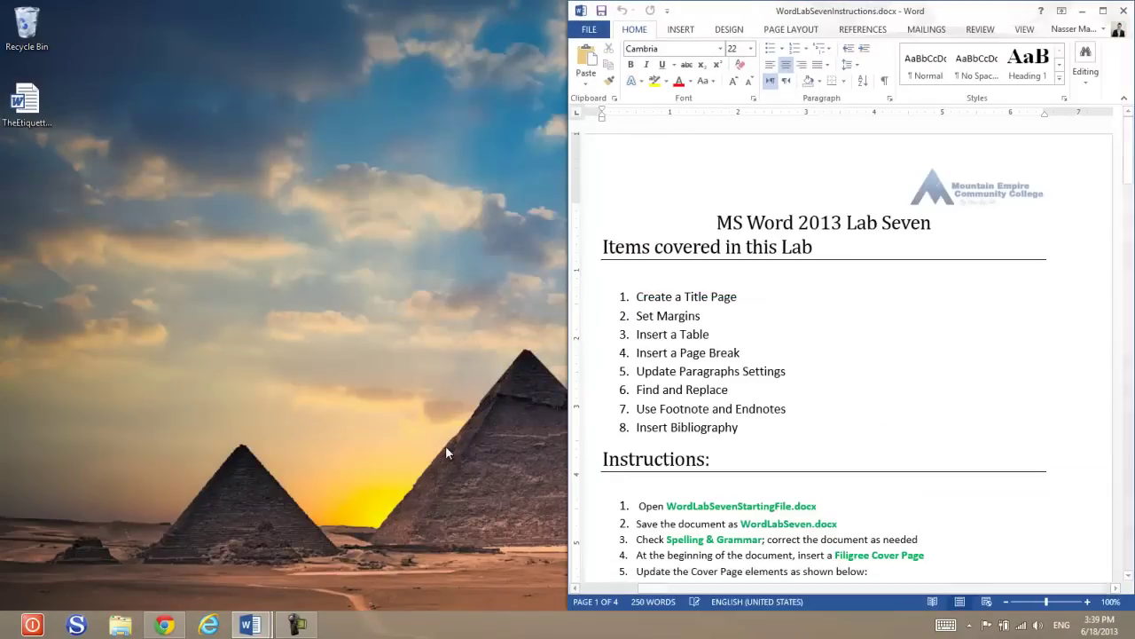
# Step: Switch to WordLabSevenStartingFile and snap its window to the left half of the screen
pyautogui.click(262, 625)
pyautogui.click(236, 535)
pyautogui.moveTo(521, 9); pyautogui.dragTo(2, 177)
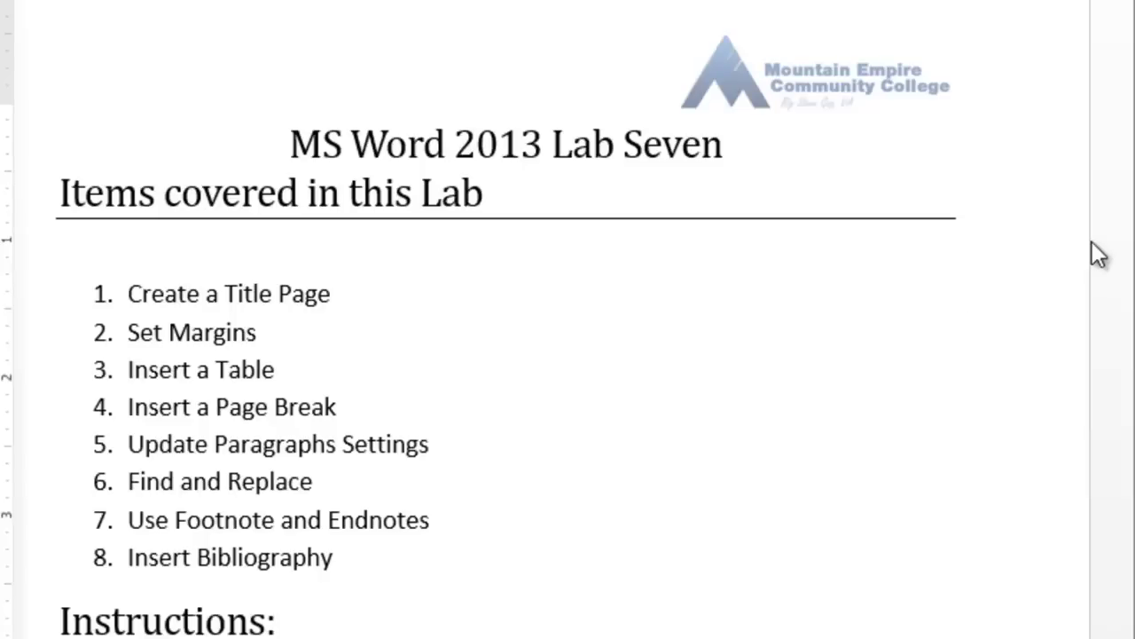
# Step: Bring the lab instructions window into focus and scroll down through it
pyautogui.click(1023, 132)
pyautogui.click(899, 175)
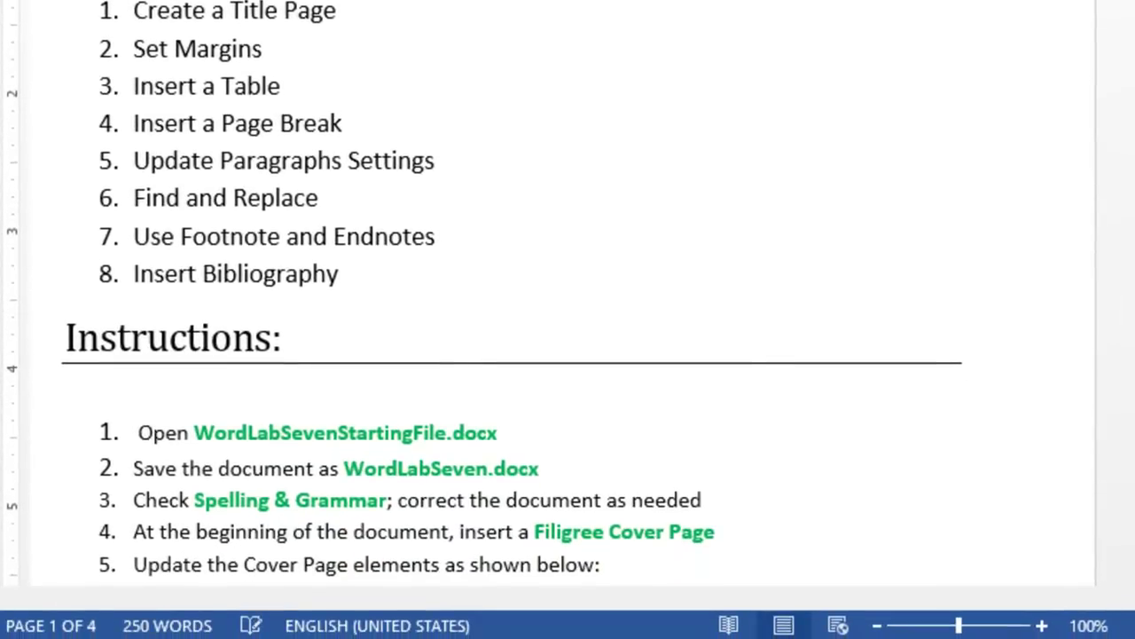
pyautogui.scroll(-1, 567, 293)
pyautogui.moveTo(1124, 337)
pyautogui.mouseDown()
pyautogui.moveTo(1124, 400)
pyautogui.moveTo(1123, 292)
pyautogui.moveTo(1123, 344)
pyautogui.mouseUp()
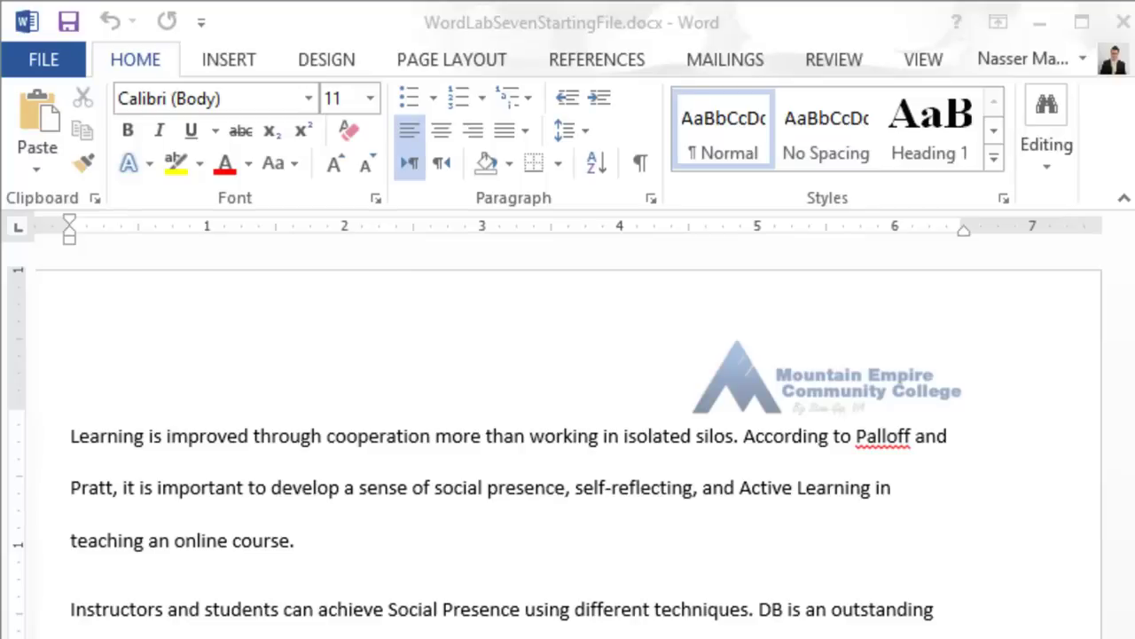
# Step: Use Save As to store the document in MSWordLabs under the name WordLabSeven.docx
pyautogui.click(31, 74)
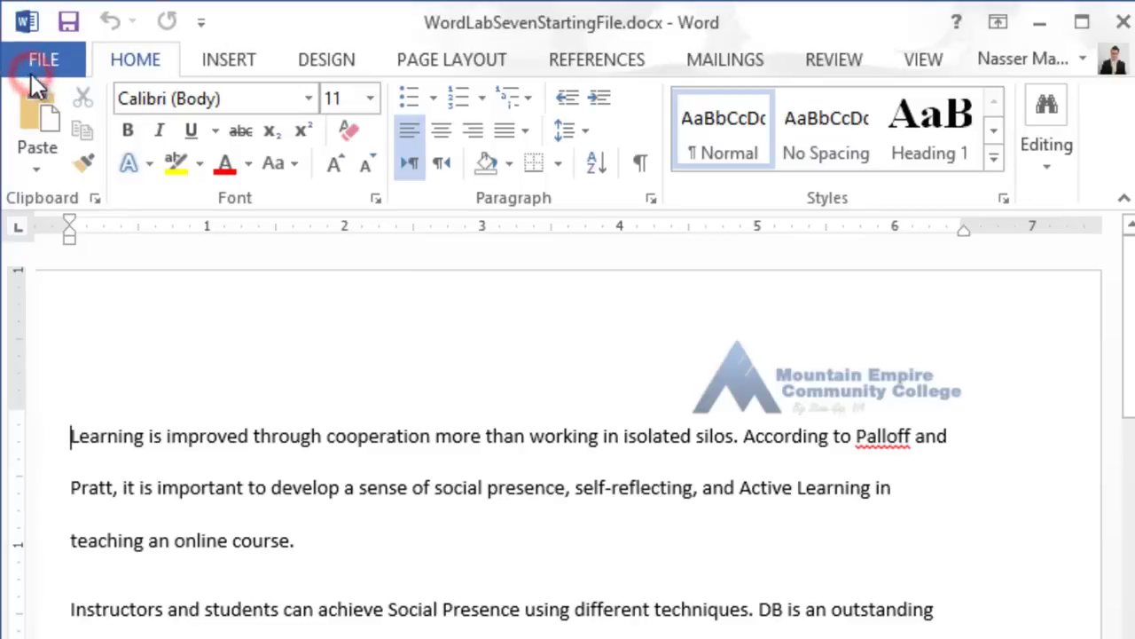
pyautogui.click(38, 63)
pyautogui.click(64, 342)
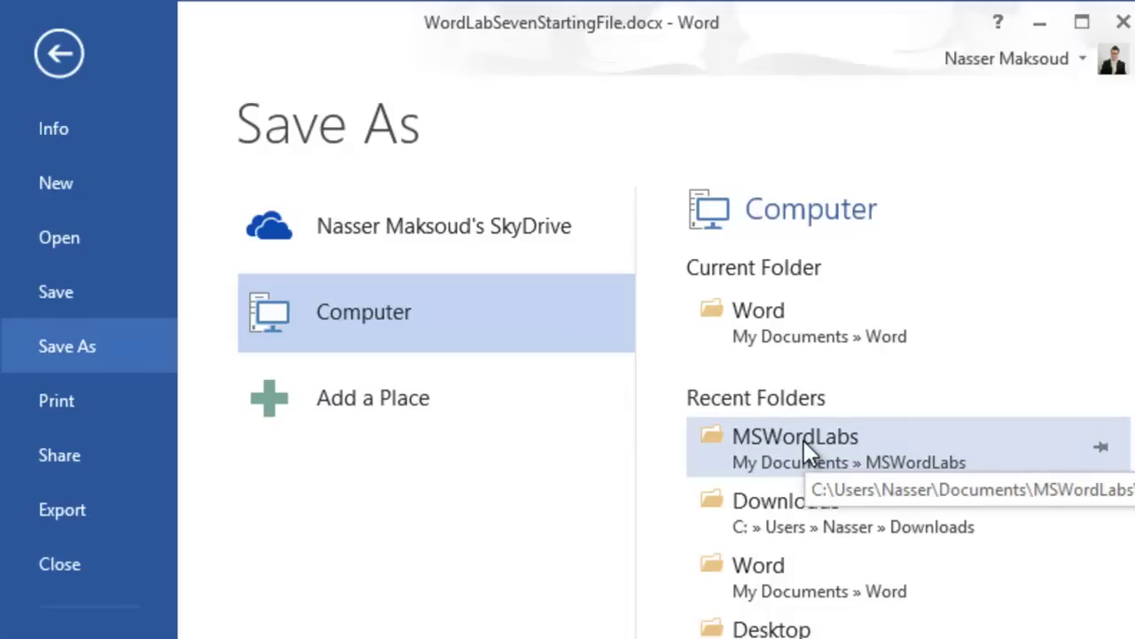
pyautogui.click(804, 440)
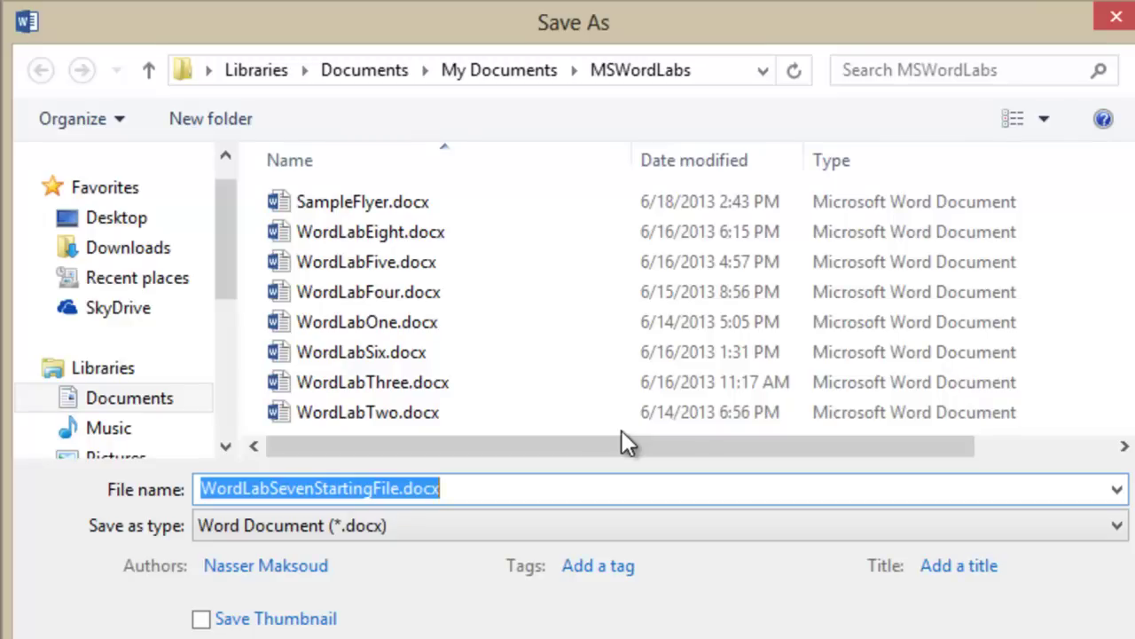
pyautogui.click(400, 488)
pyautogui.press('BackSpace')
pyautogui.press('BackSpace')
pyautogui.press('BackSpace')
pyautogui.press('BackSpace')
pyautogui.press('BackSpace')
pyautogui.press('BackSpace')
pyautogui.press('BackSpace')
pyautogui.press('BackSpace')
pyautogui.press('BackSpace')
pyautogui.press('BackSpace')
pyautogui.press('BackSpace')
pyautogui.press('BackSpace')
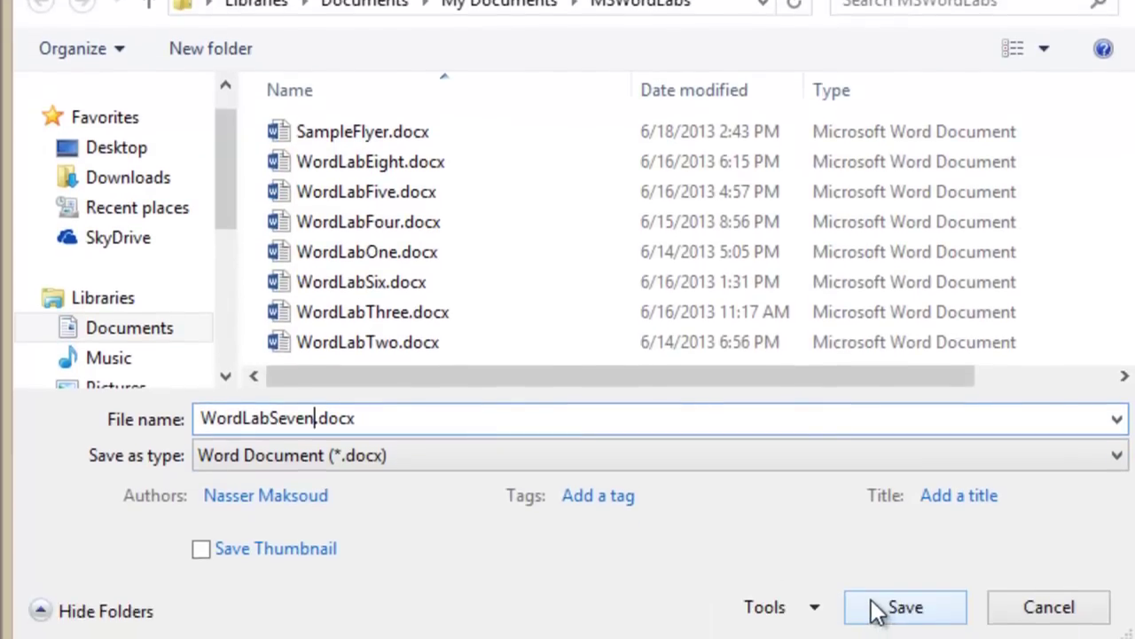
pyautogui.click(876, 609)
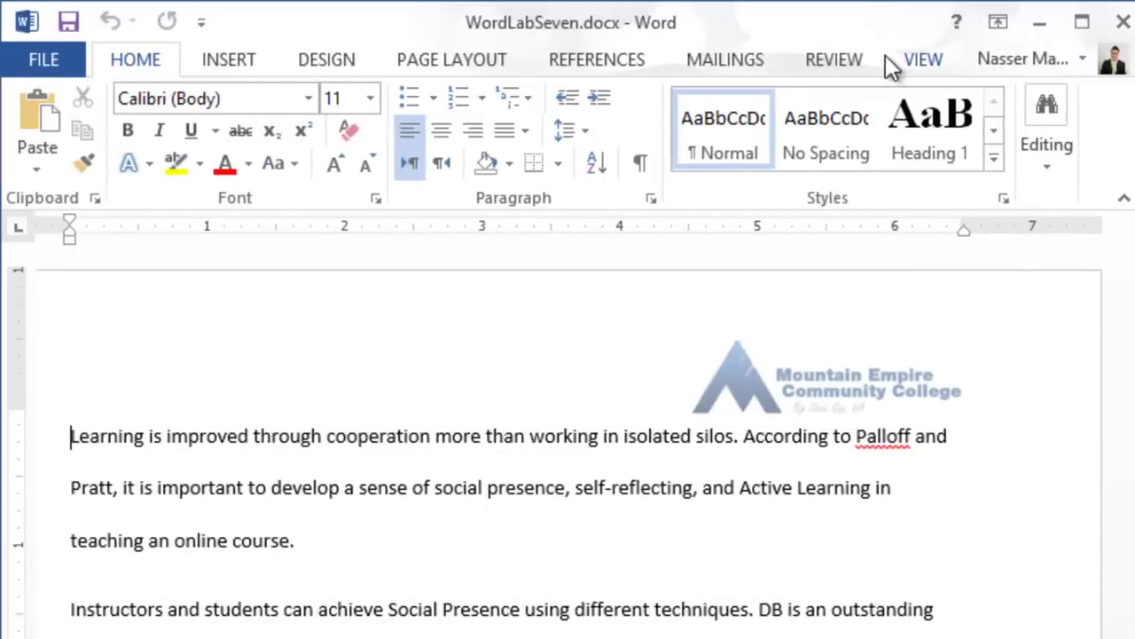
# Step: Run Spelling & Grammar and ignore the first Palloff, rejecting the Falloff and Playoff suggestions
pyautogui.click(850, 59)
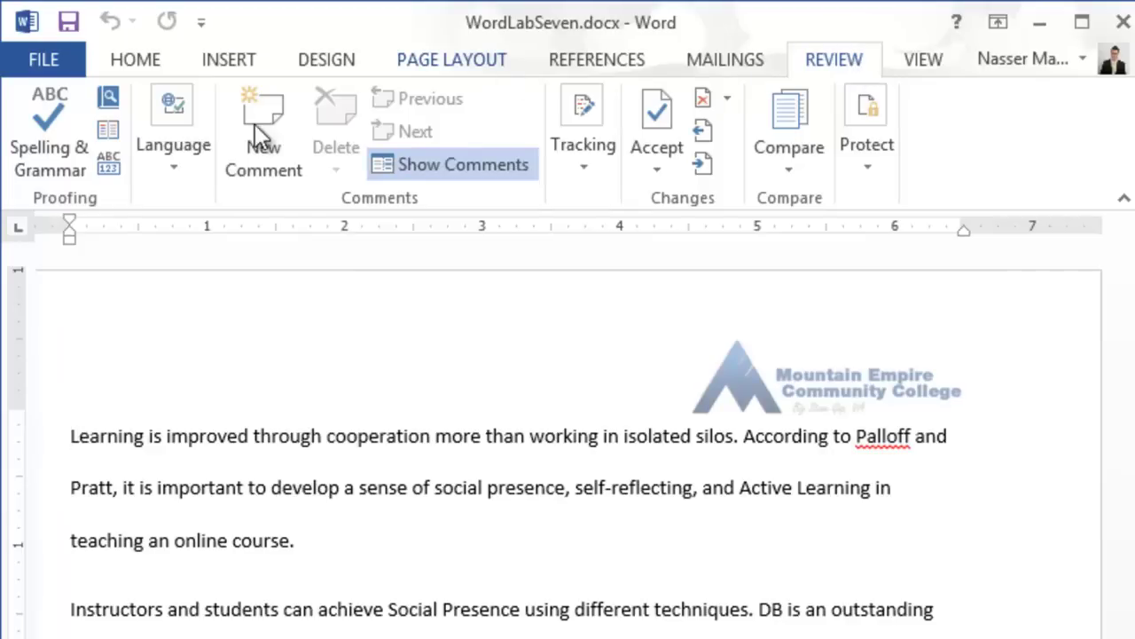
pyautogui.click(35, 119)
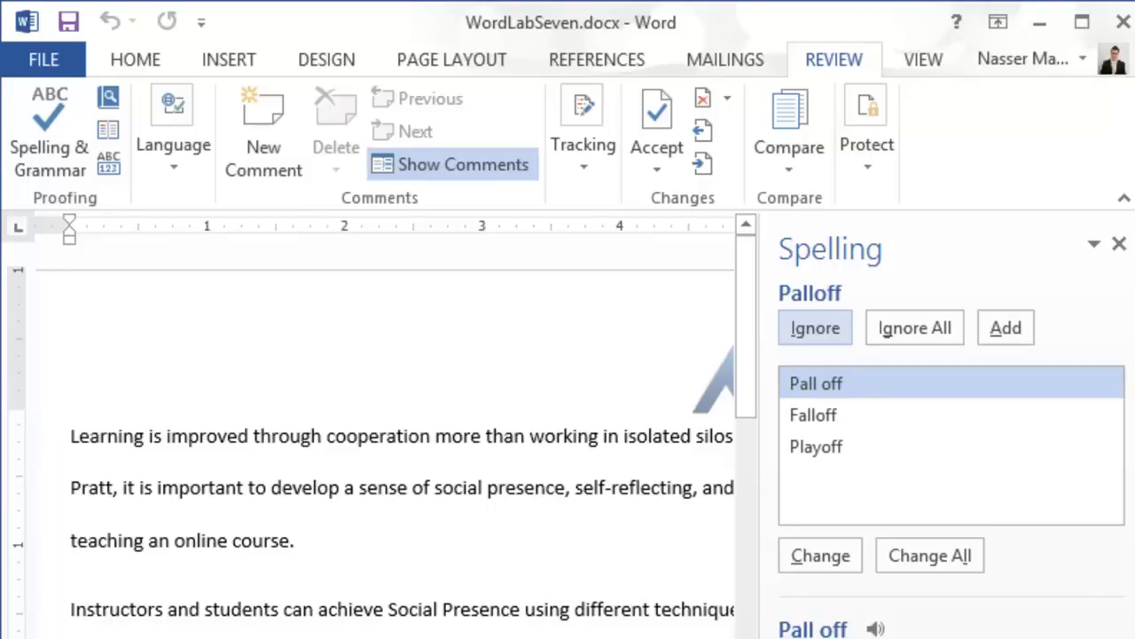
pyautogui.moveTo(684, 567); pyautogui.dragTo(1107, 285)
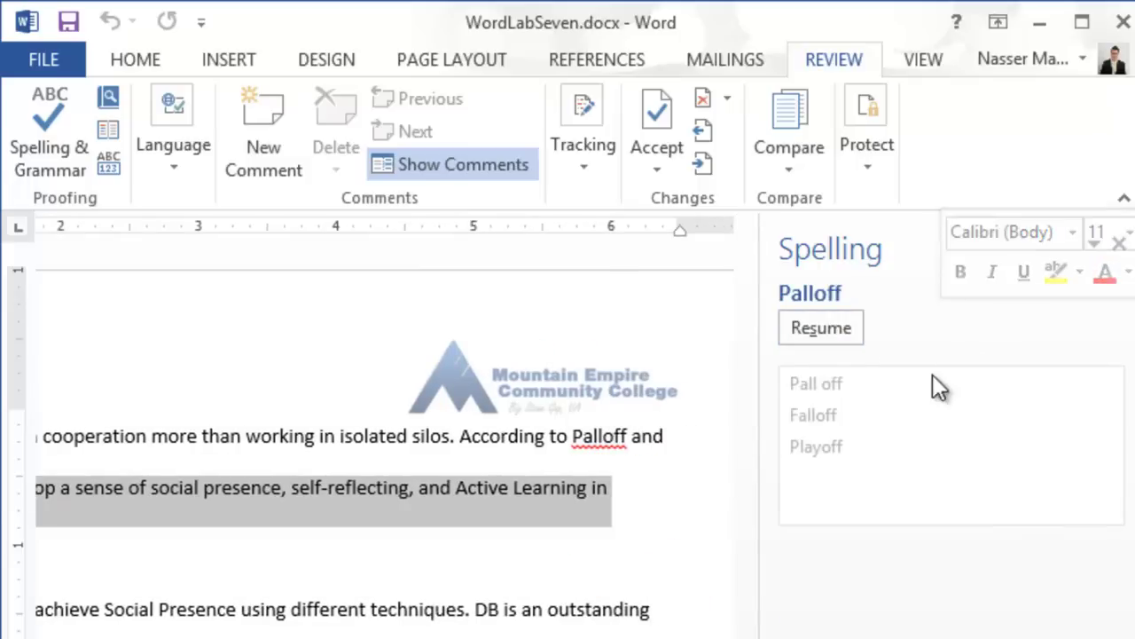
pyautogui.click(825, 329)
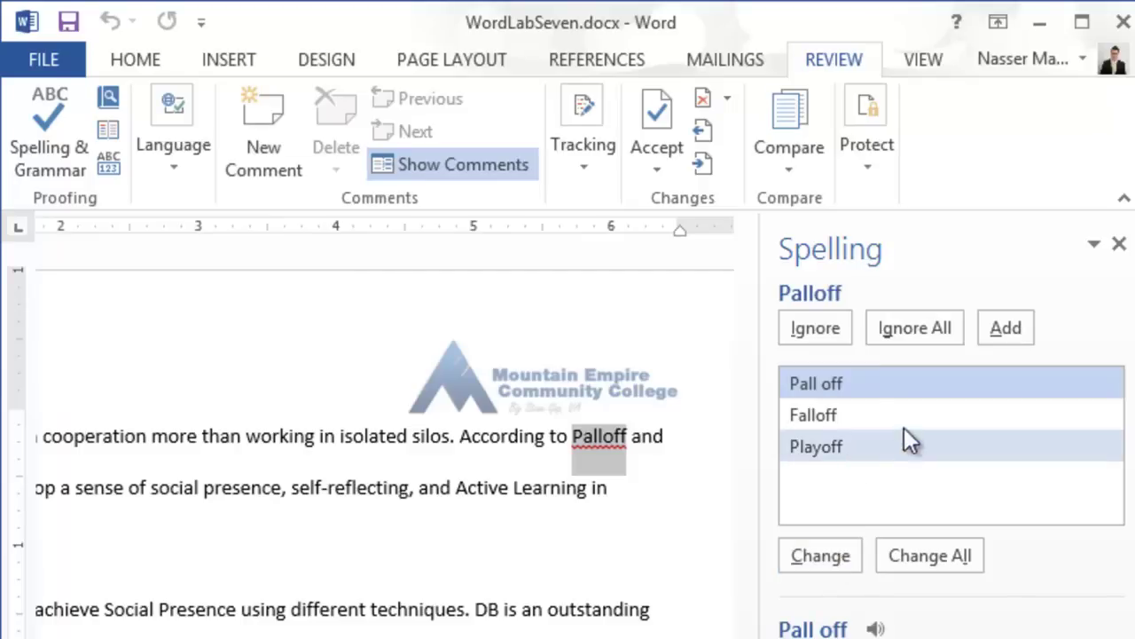
pyautogui.click(833, 413)
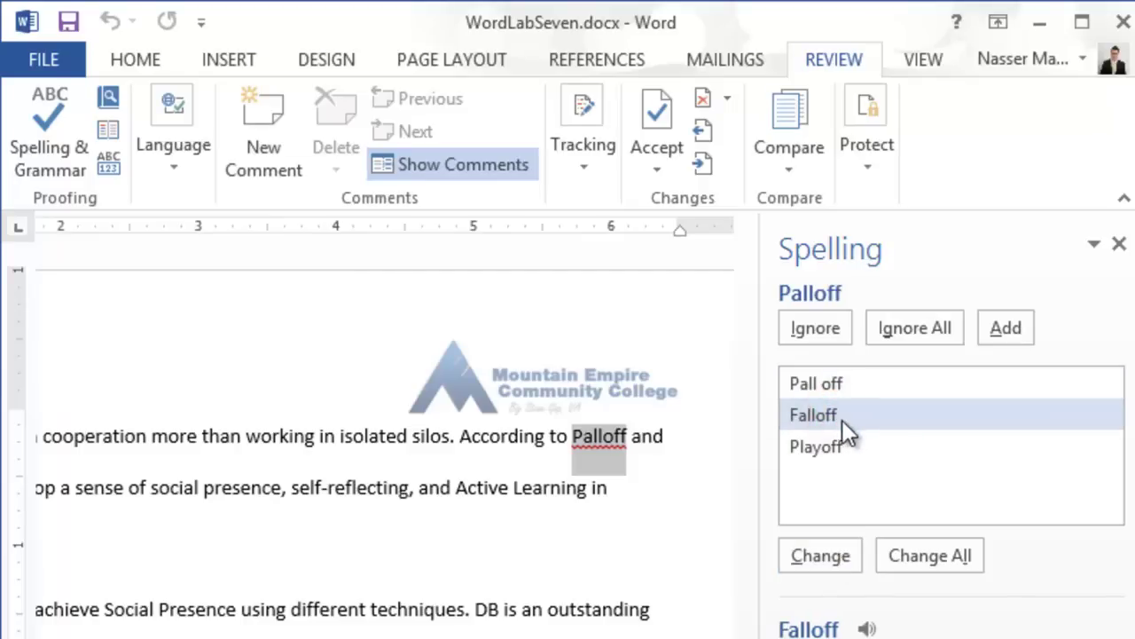
pyautogui.click(828, 446)
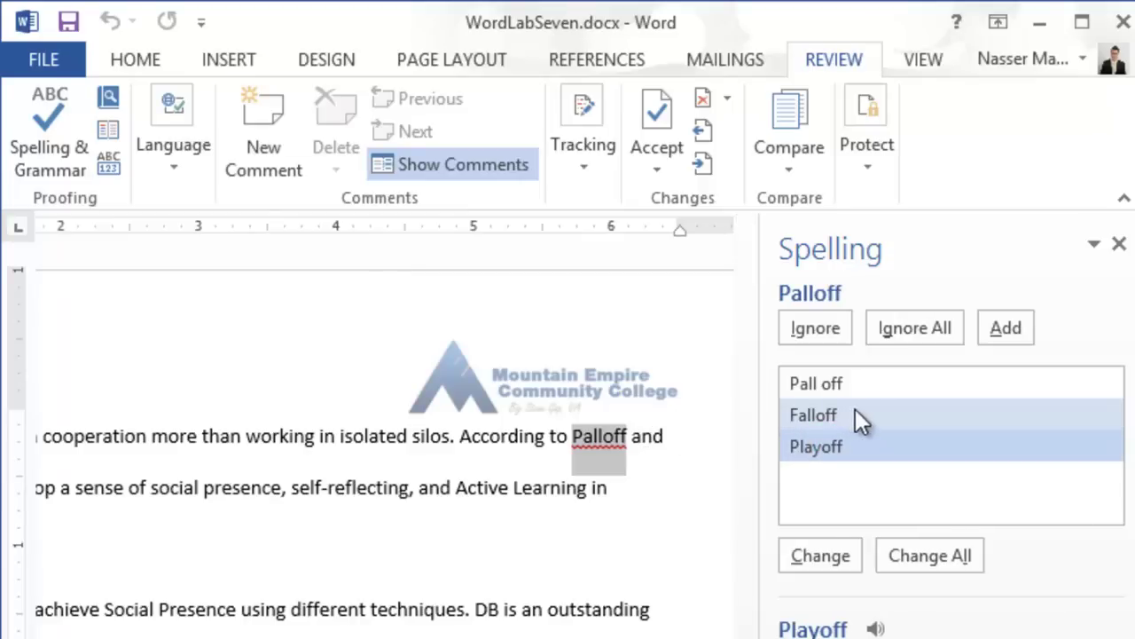
pyautogui.click(821, 326)
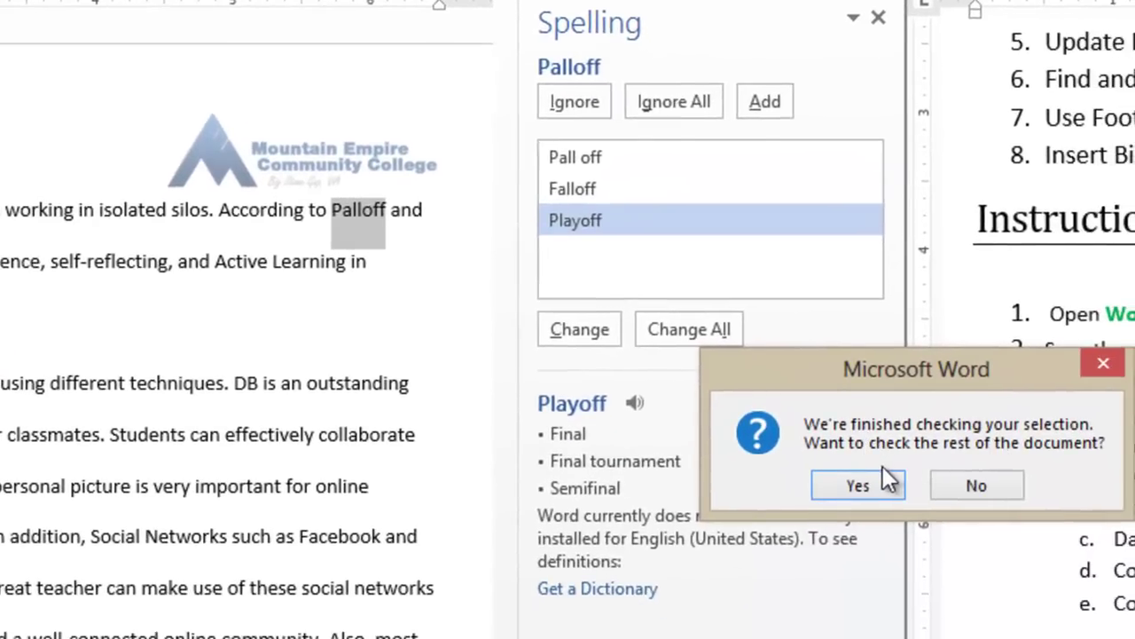
pyautogui.click(872, 484)
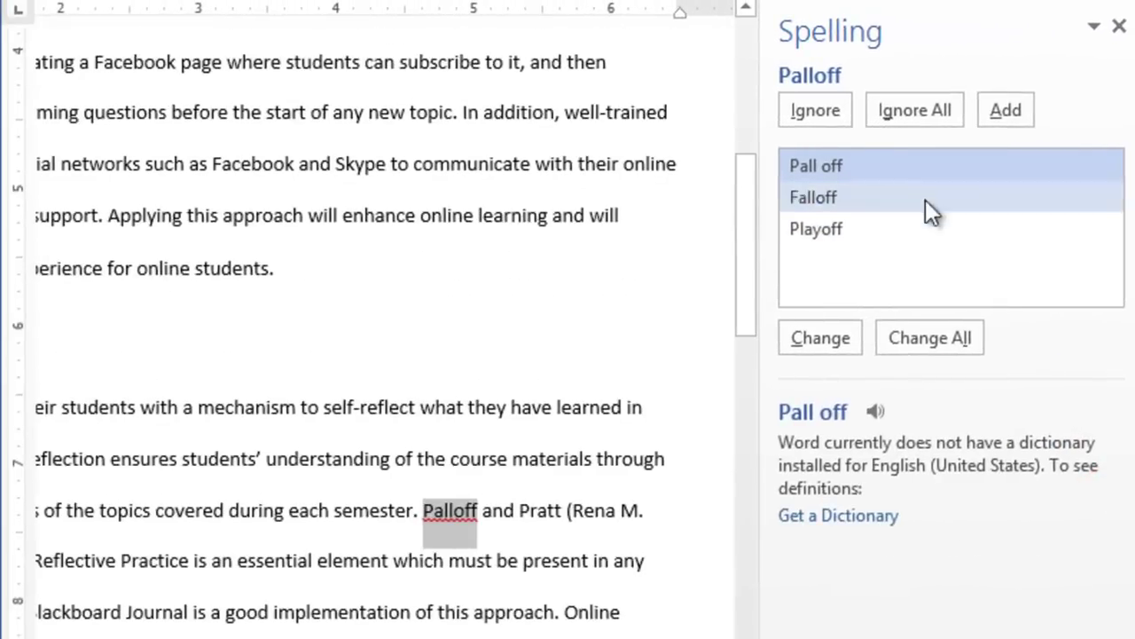
# Step: Ignore the second Palloff, Chickering and Gamson's, then dismiss the check-complete message
pyautogui.click(823, 110)
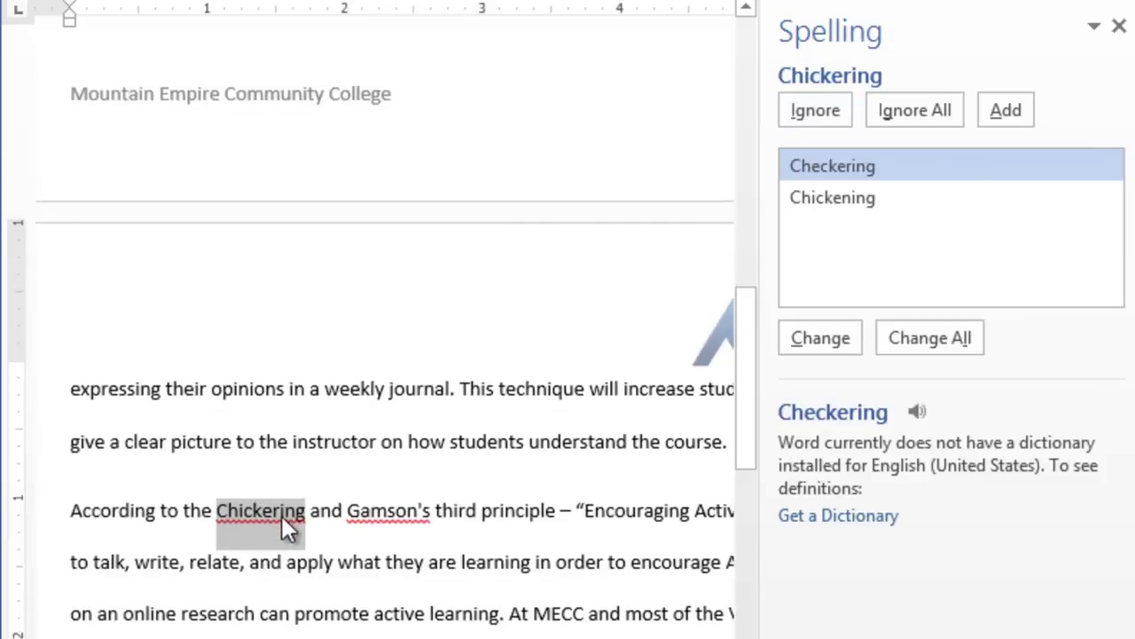
pyautogui.click(803, 112)
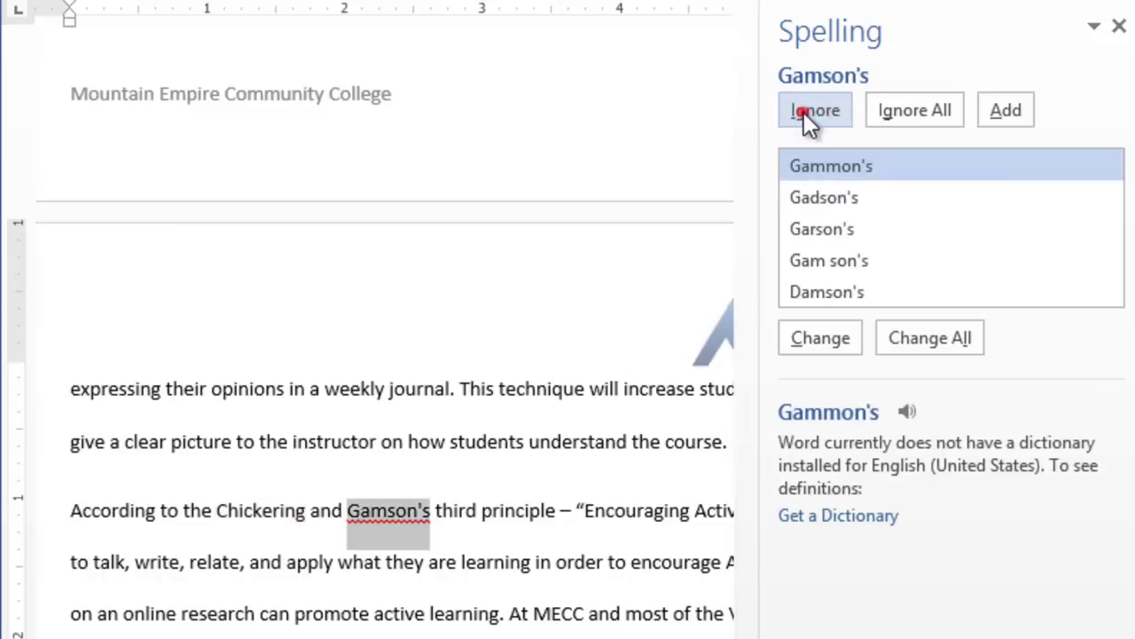
pyautogui.click(804, 112)
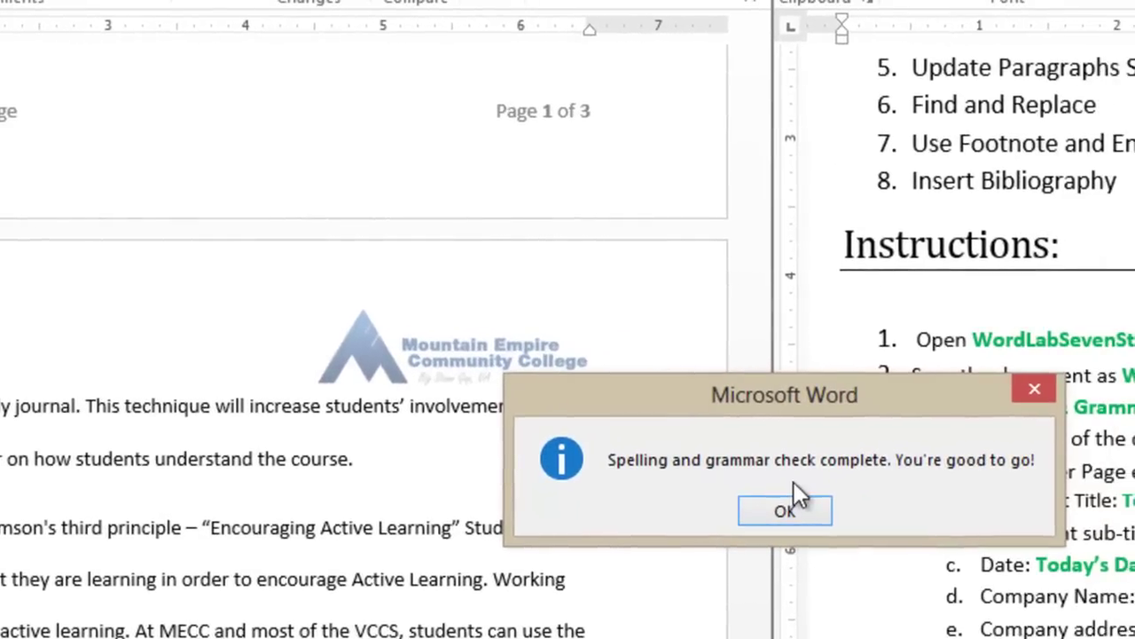
pyautogui.click(997, 501)
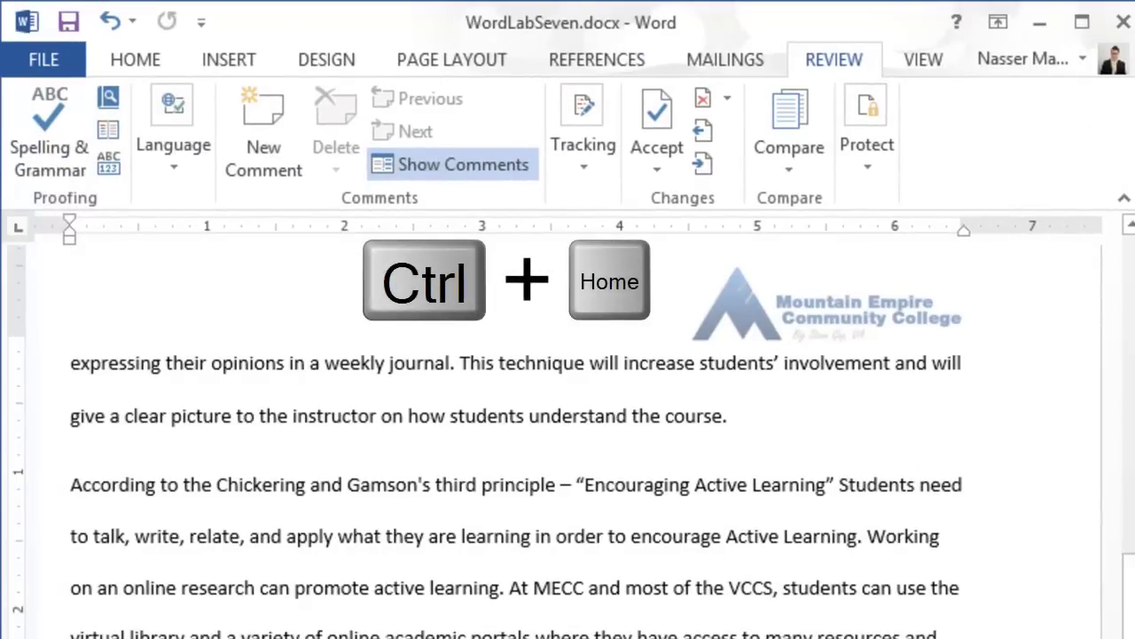
# Step: Place the insertion point at the document's start, just before 'Learning', with the Insert ribbon showing
pyautogui.hotkey('ctrl', 'Home')
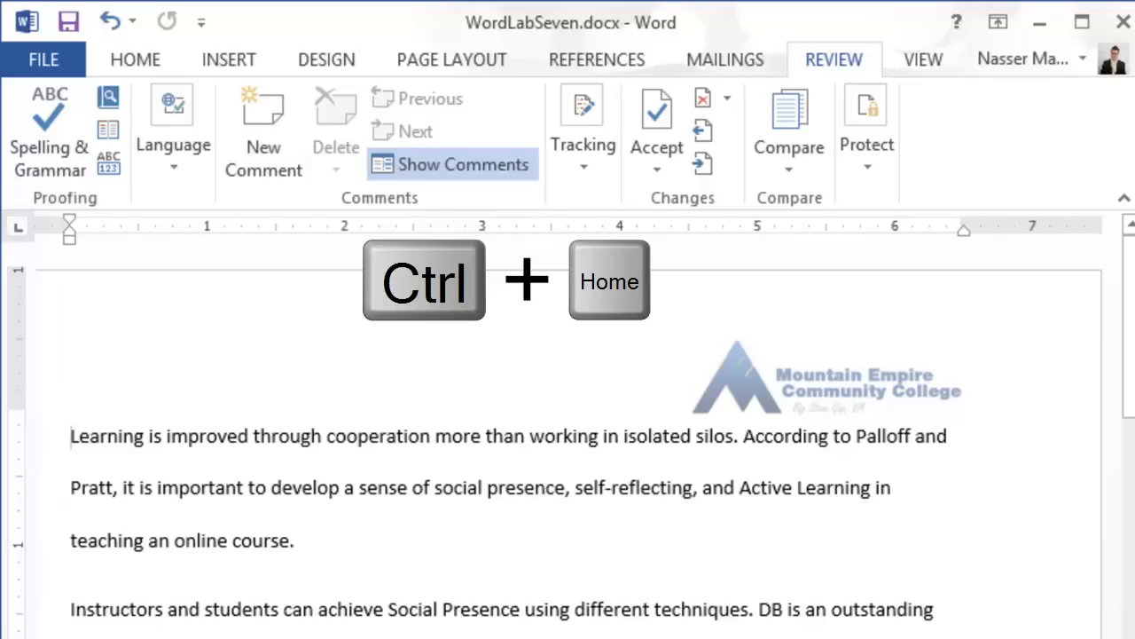
pyautogui.click(69, 435)
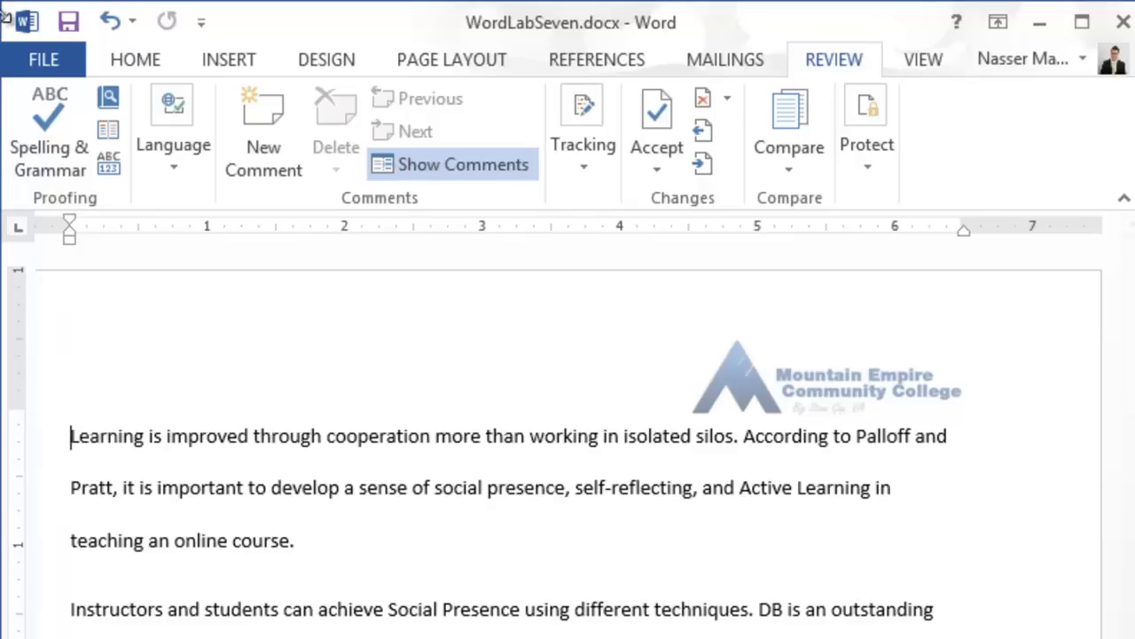
pyautogui.click(245, 67)
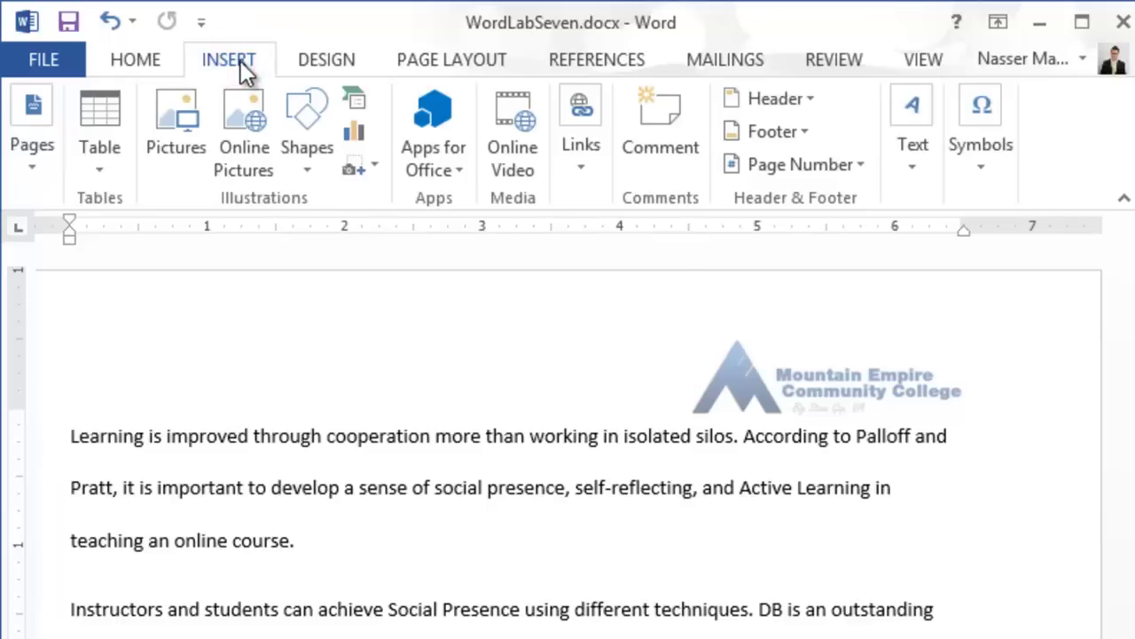
# Step: Insert the Built-in Filigree cover page from the Cover Page gallery and scroll to view it
pyautogui.click(32, 167)
pyautogui.click(56, 292)
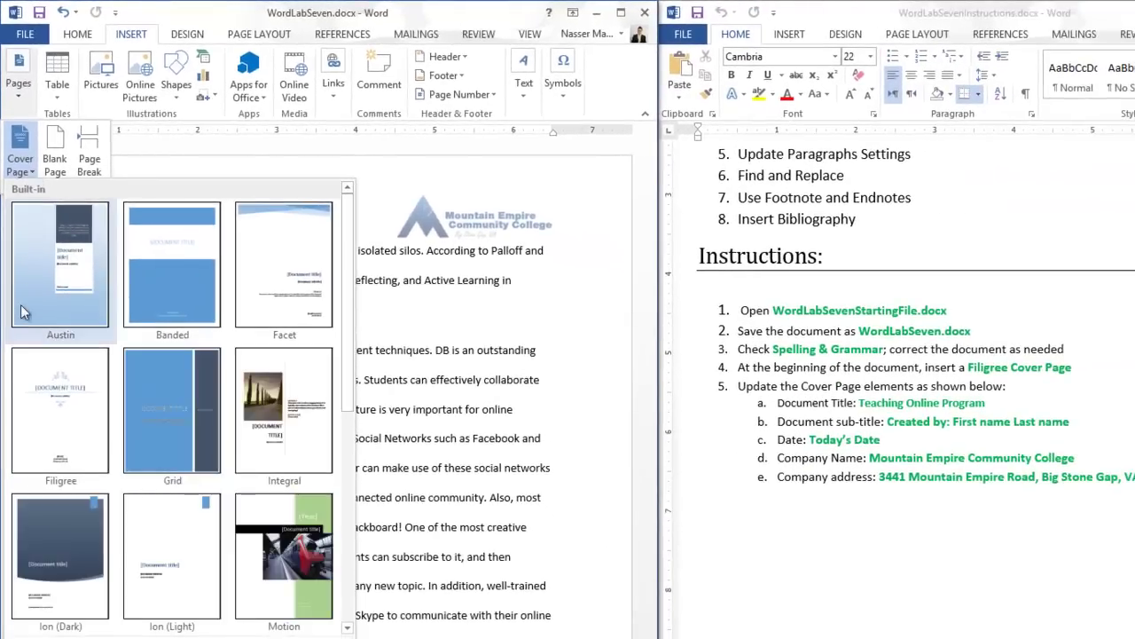
pyautogui.click(64, 441)
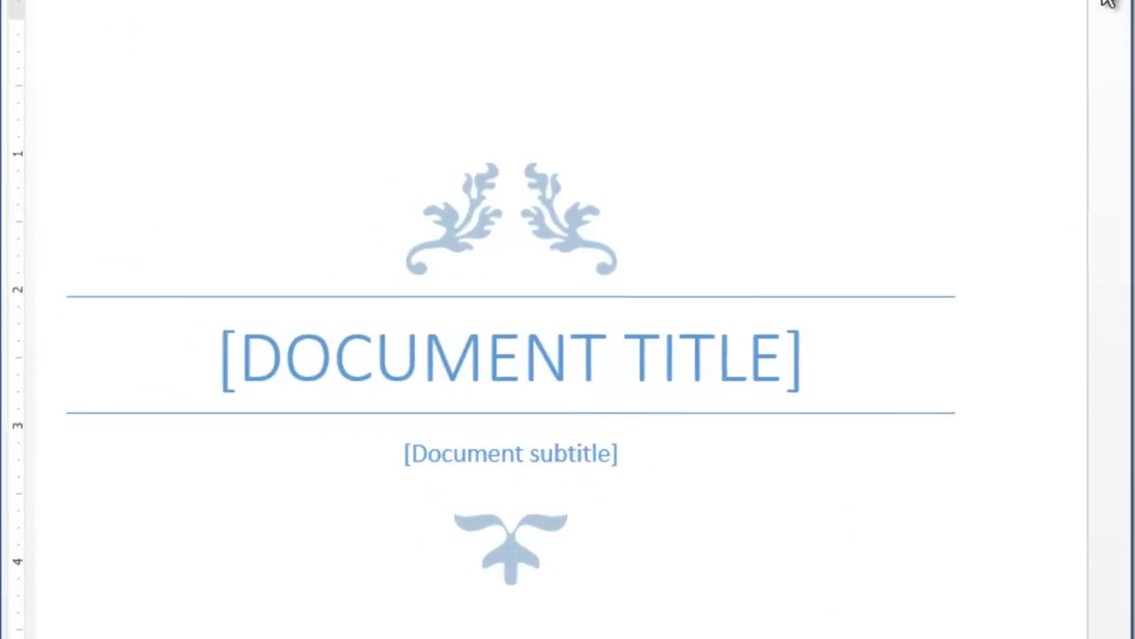
pyautogui.click(1059, 26)
pyautogui.scroll(-10, 1127, 54)
pyautogui.scroll(-5, 1127, 53)
pyautogui.scroll(8, 1126, 35)
pyautogui.scroll(6, 1127, 36)
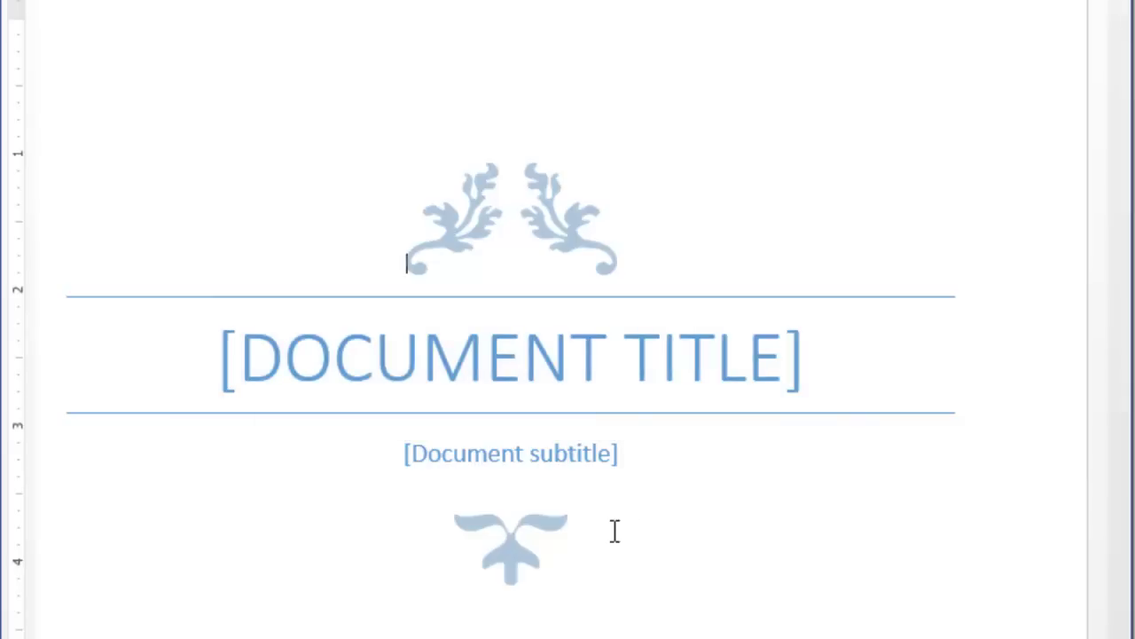
# Step: Enter the title TEACHING ONLINE PROGRAM and the subtitle 'Created by:' followed by the author's name
pyautogui.click(549, 372)
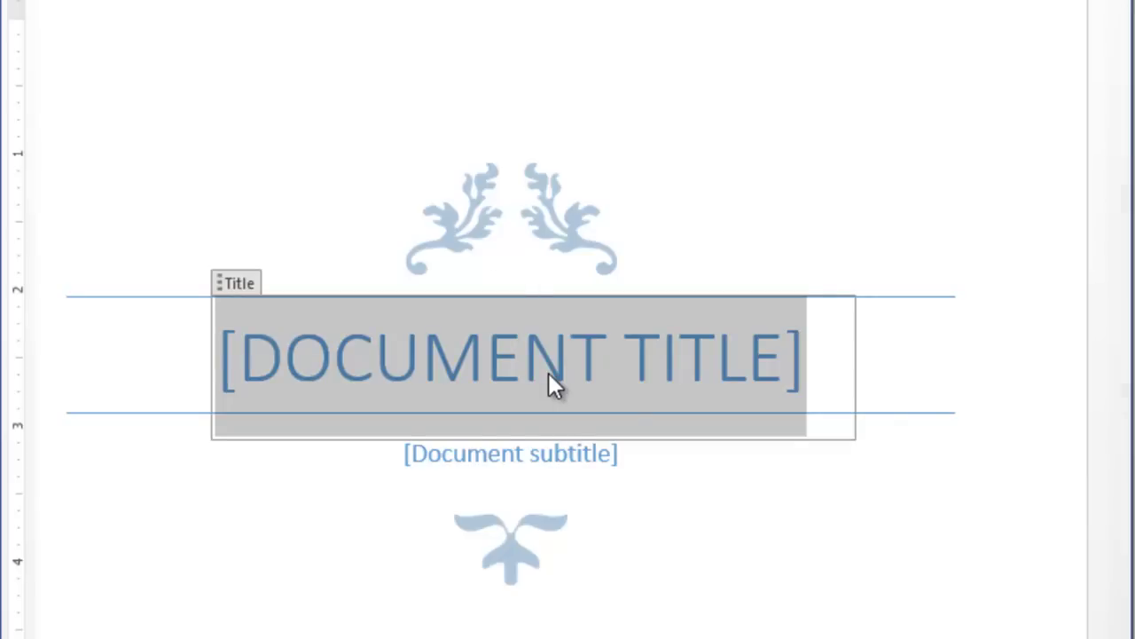
pyautogui.write('TEACH')
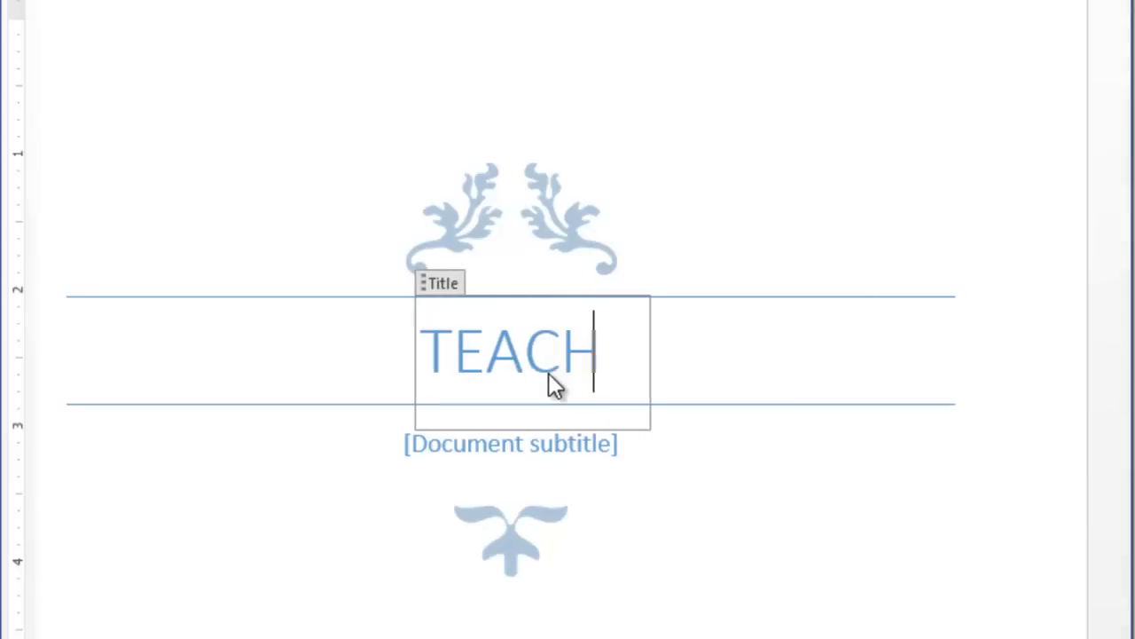
pyautogui.write('ING ON')
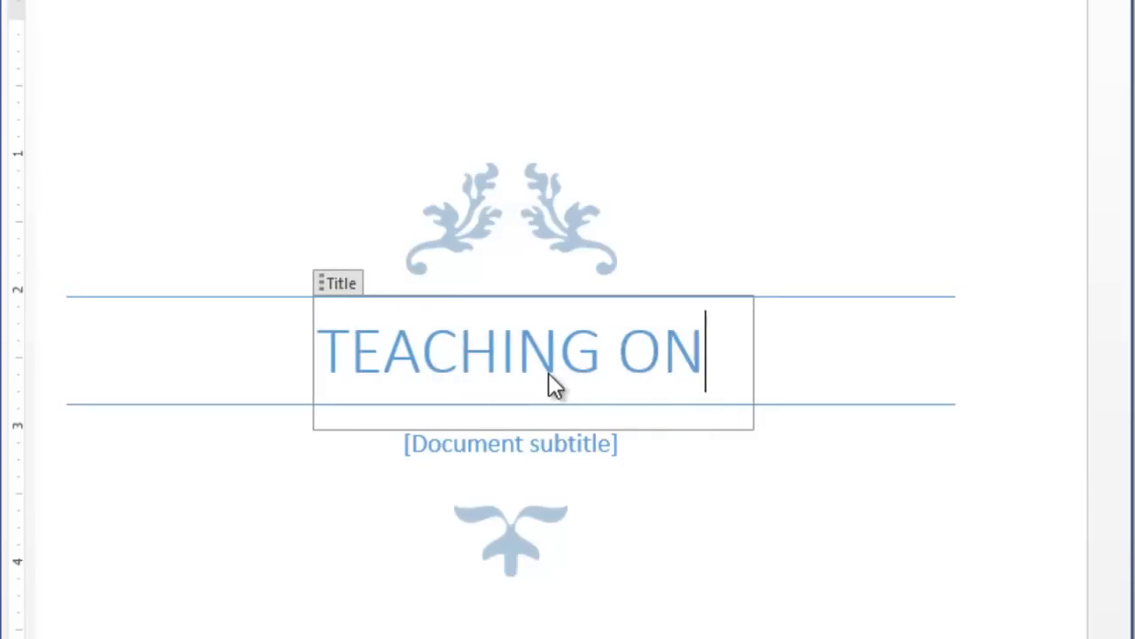
pyautogui.write('LINE PROGRAM')
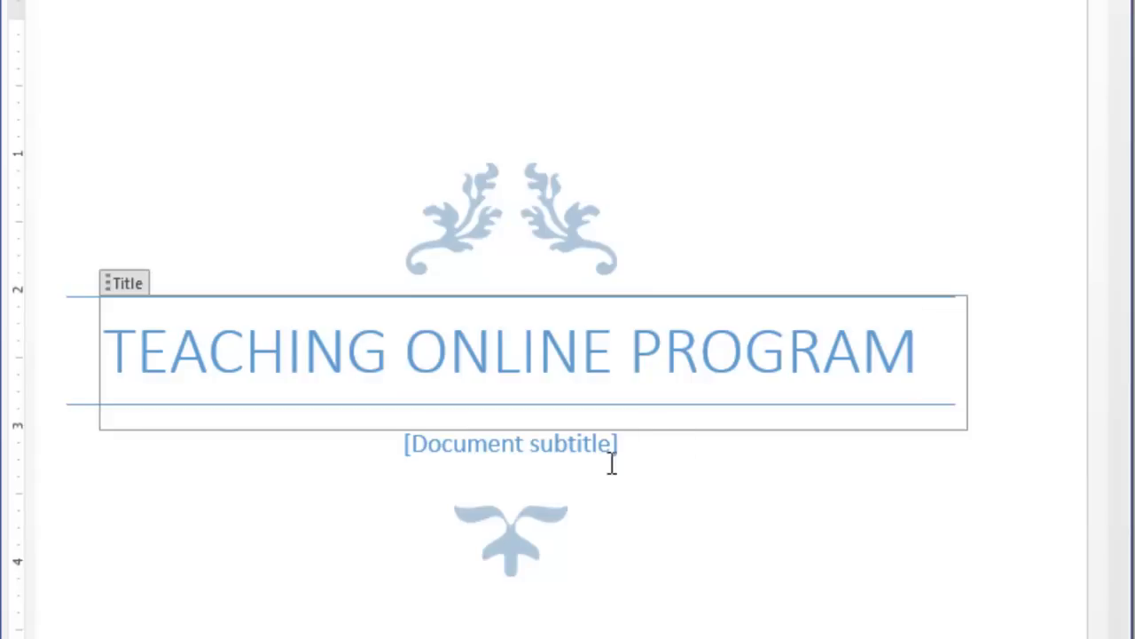
pyautogui.click(578, 447)
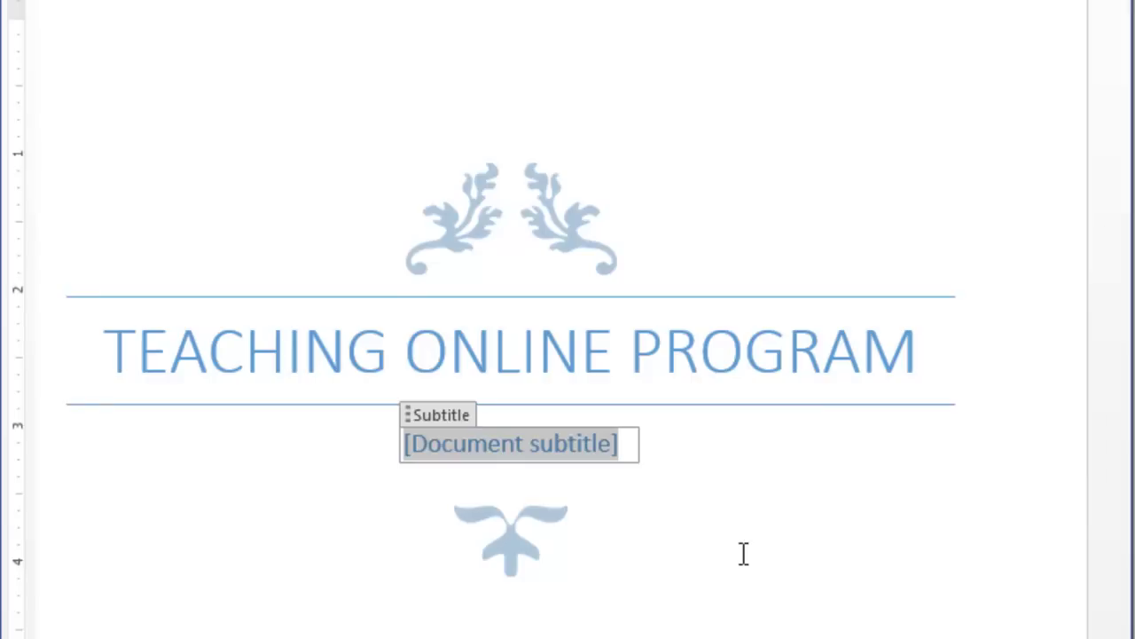
pyautogui.write('C')
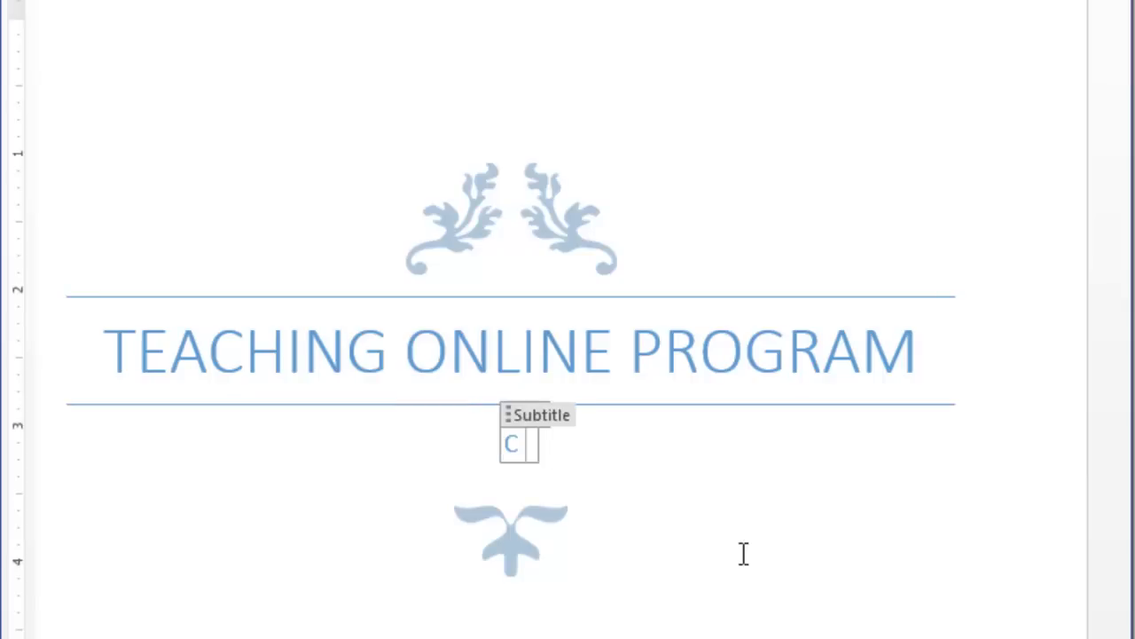
pyautogui.write('reated')
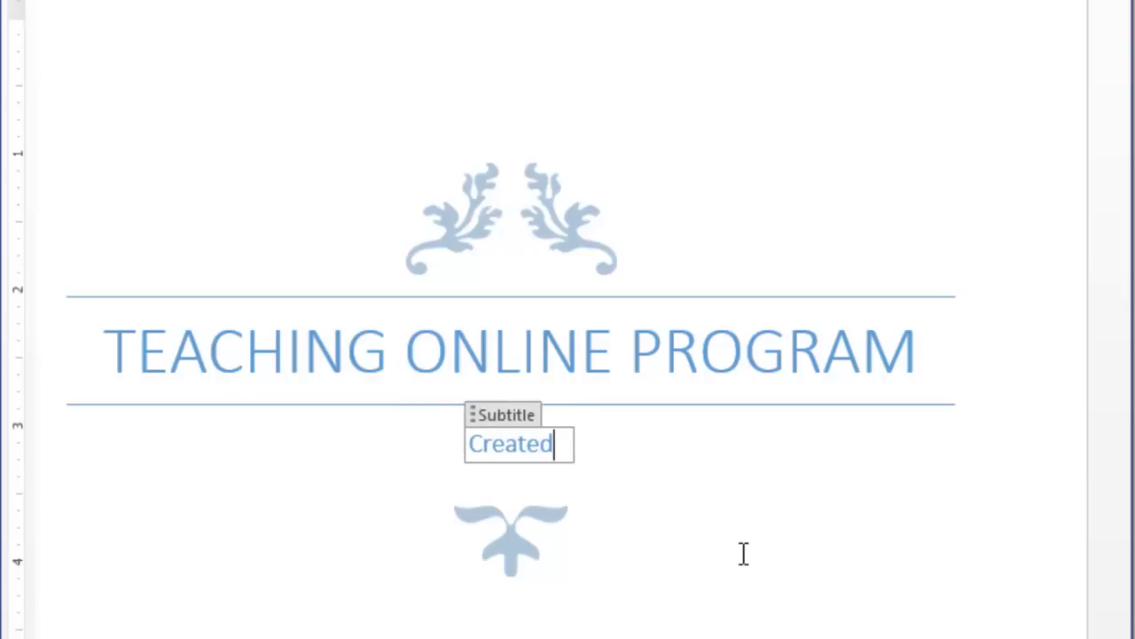
pyautogui.write(' by: ')
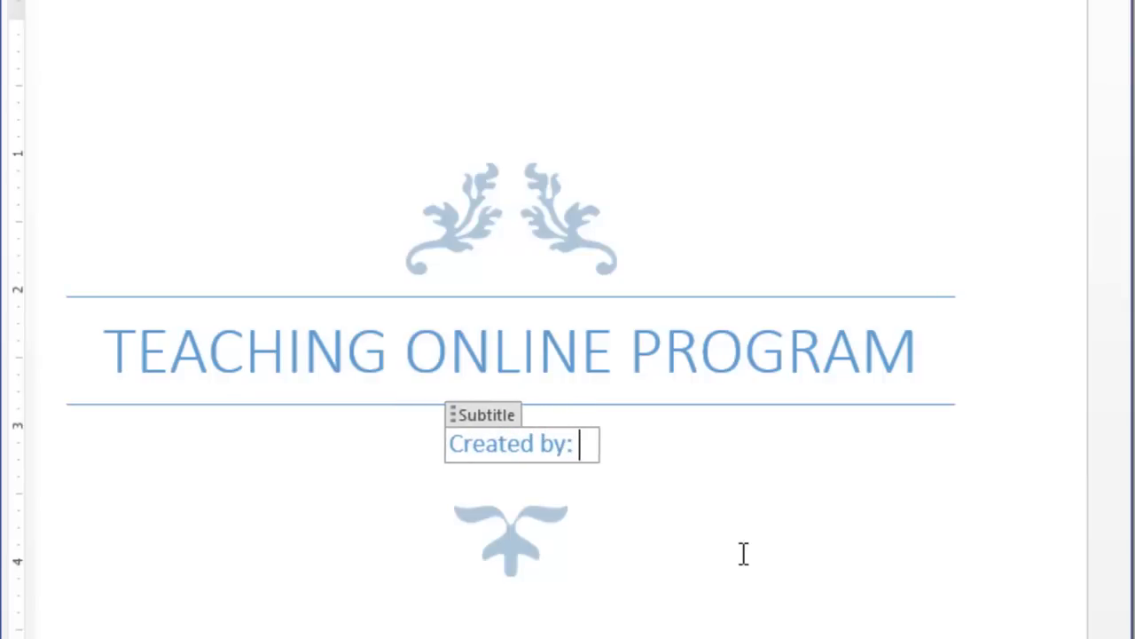
pyautogui.write('Nasser Maksoud')
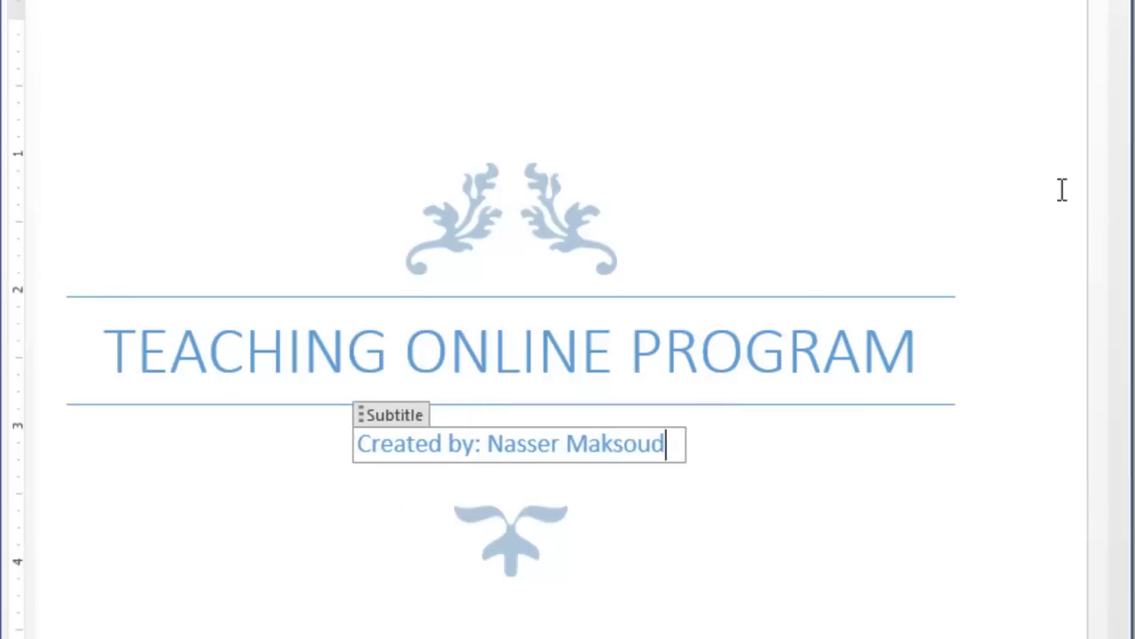
pyautogui.scroll(-10, 1129, 51)
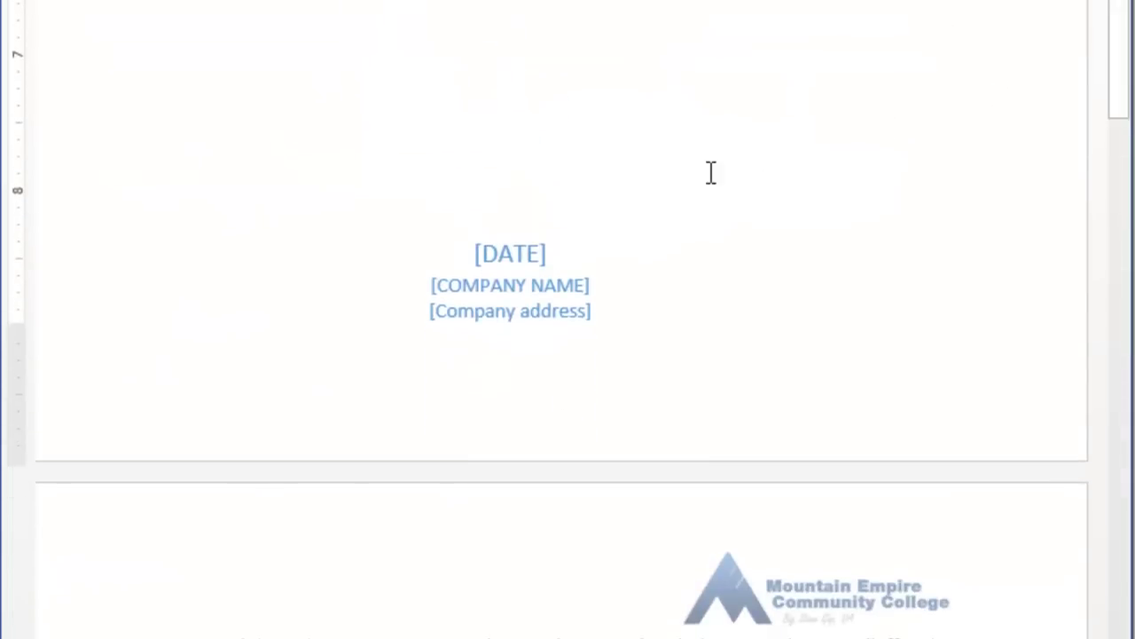
# Step: Set the cover page date to today, June 18, 2013
pyautogui.click(523, 253)
pyautogui.click(587, 259)
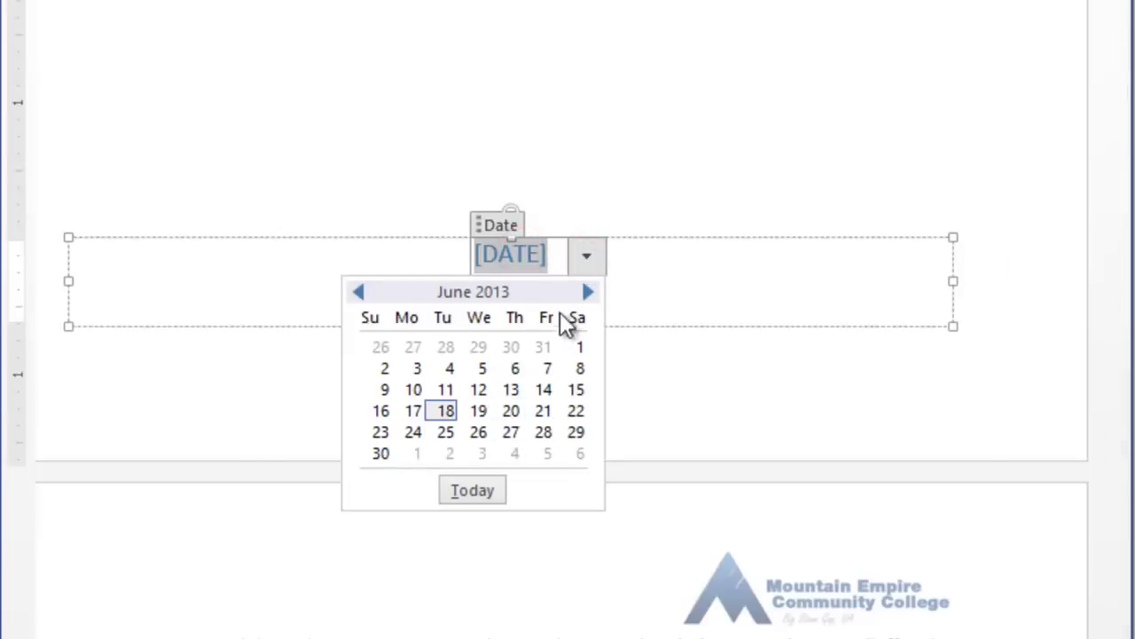
pyautogui.click(483, 490)
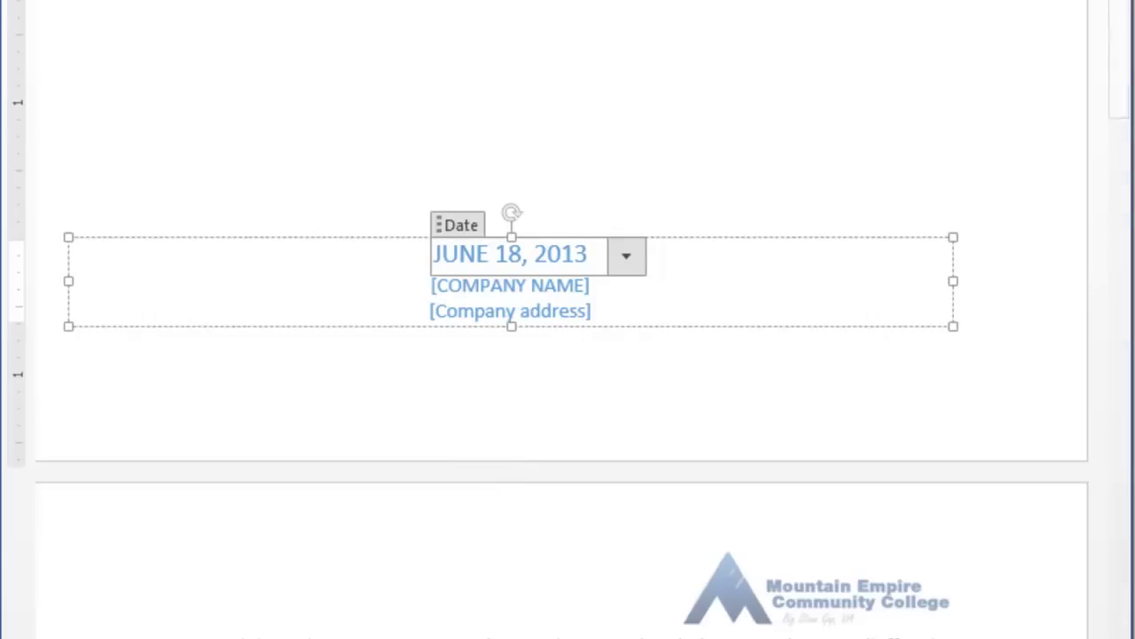
# Step: Enter MOUNTAIN EMPIRE COMMUNITY COLLEGE as the company and fill in the college's street address
pyautogui.click(573, 286)
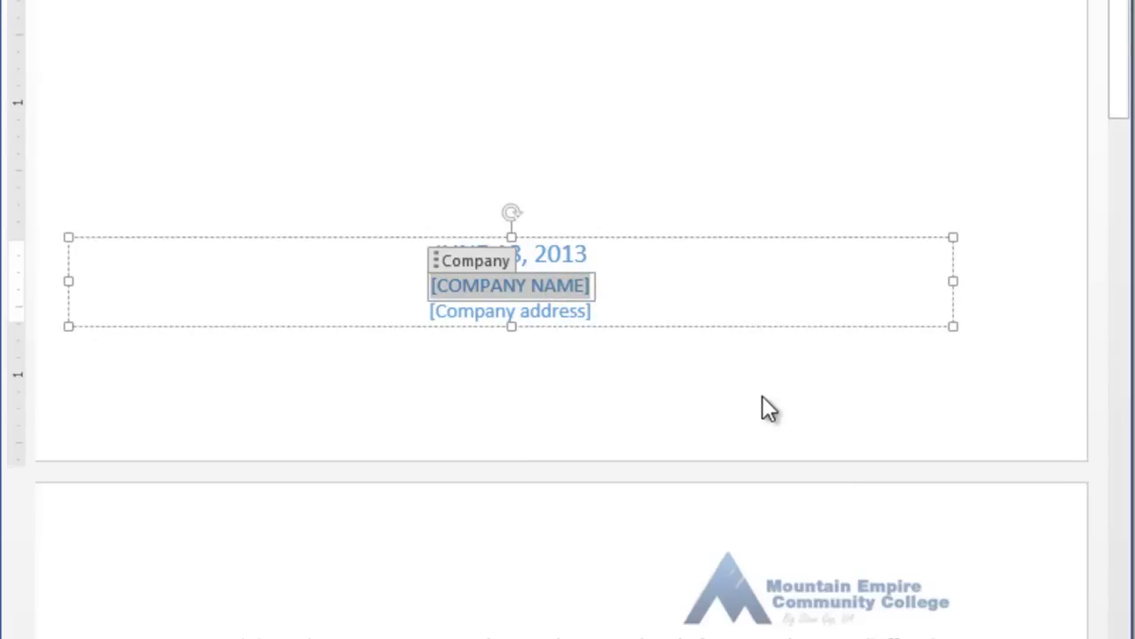
pyautogui.write('MOUNTAIN')
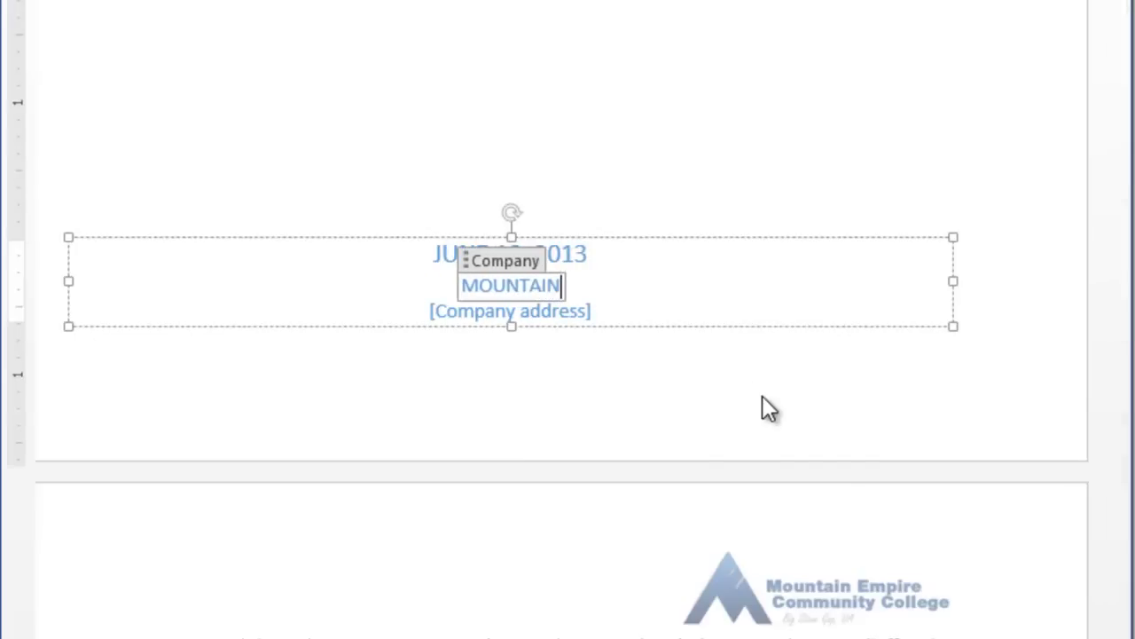
pyautogui.write(' EMPIRE ')
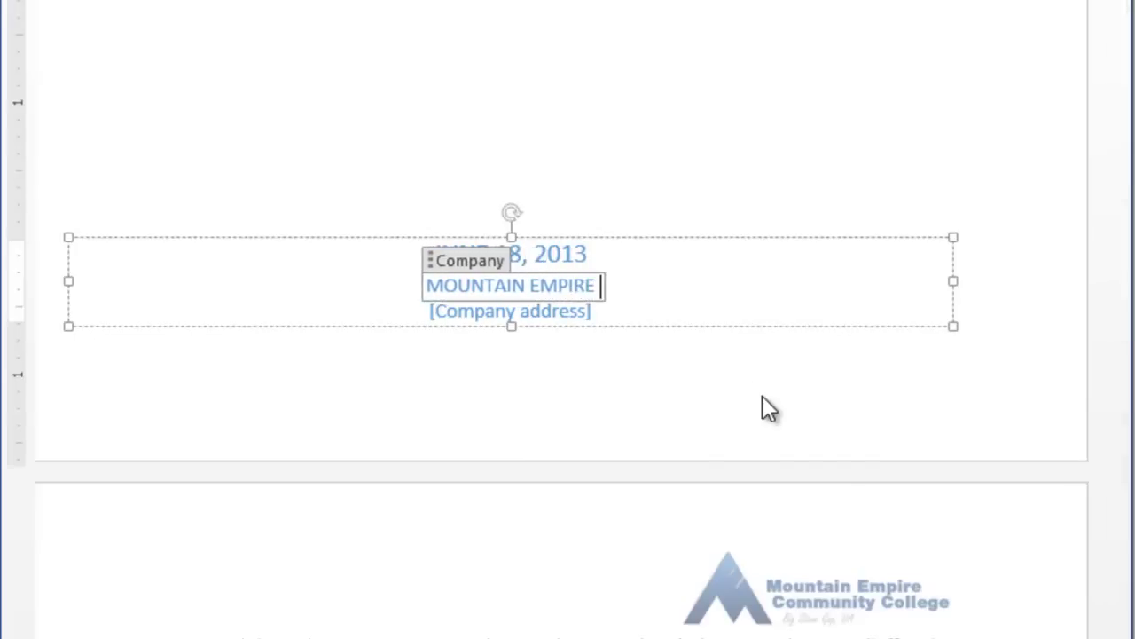
pyautogui.write('COMMUNI')
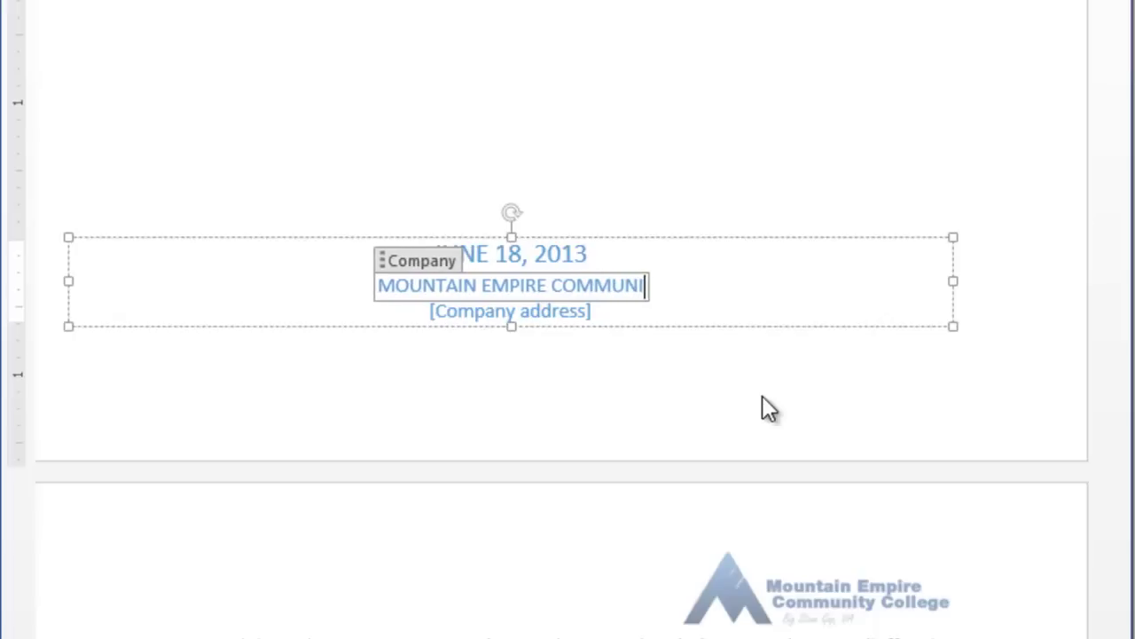
pyautogui.write('TY COLLEGE')
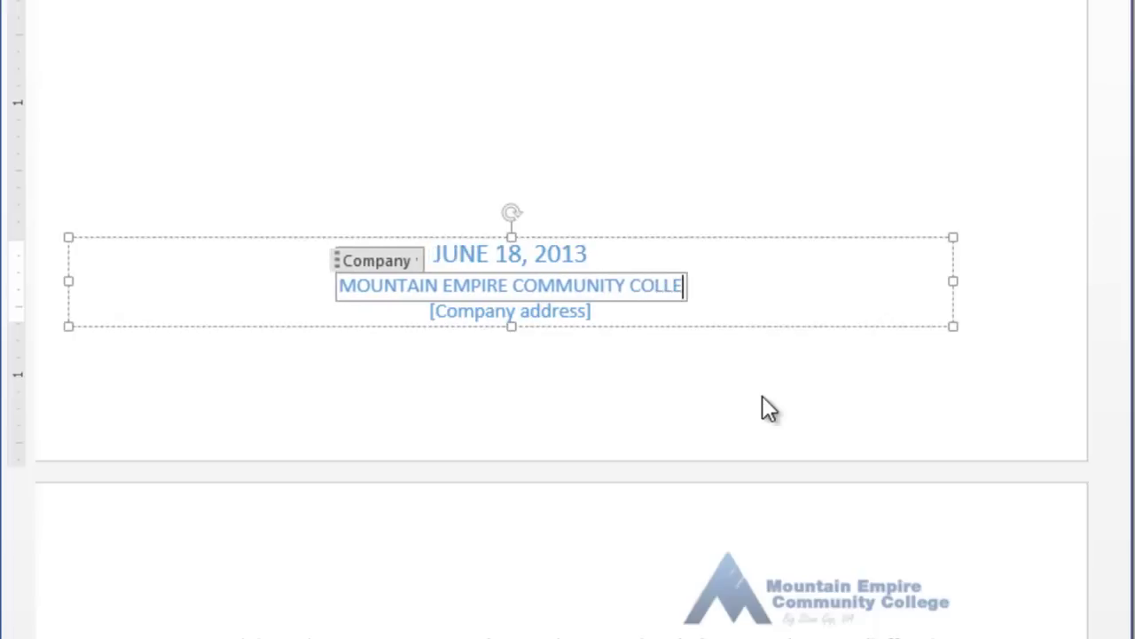
pyautogui.click(567, 313)
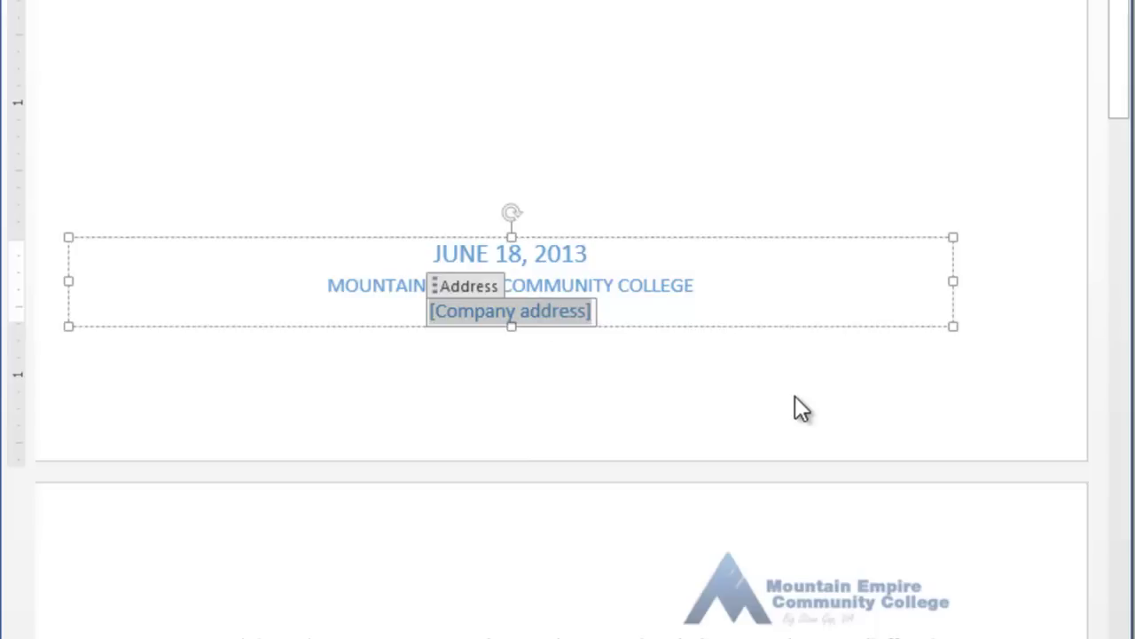
pyautogui.write('3441')
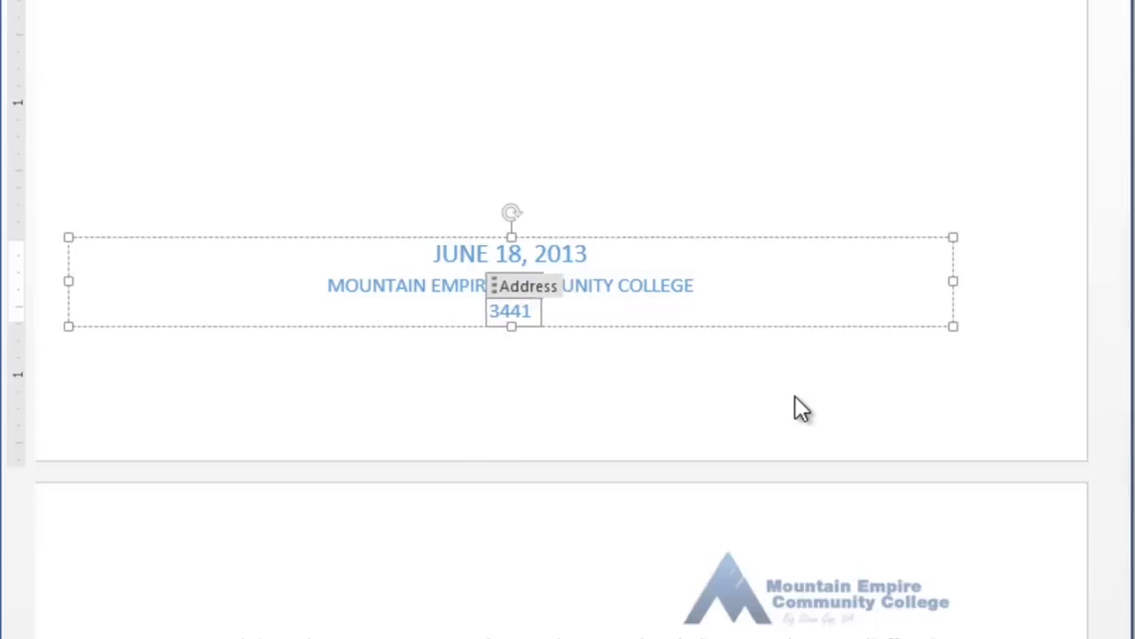
pyautogui.write(' Moun')
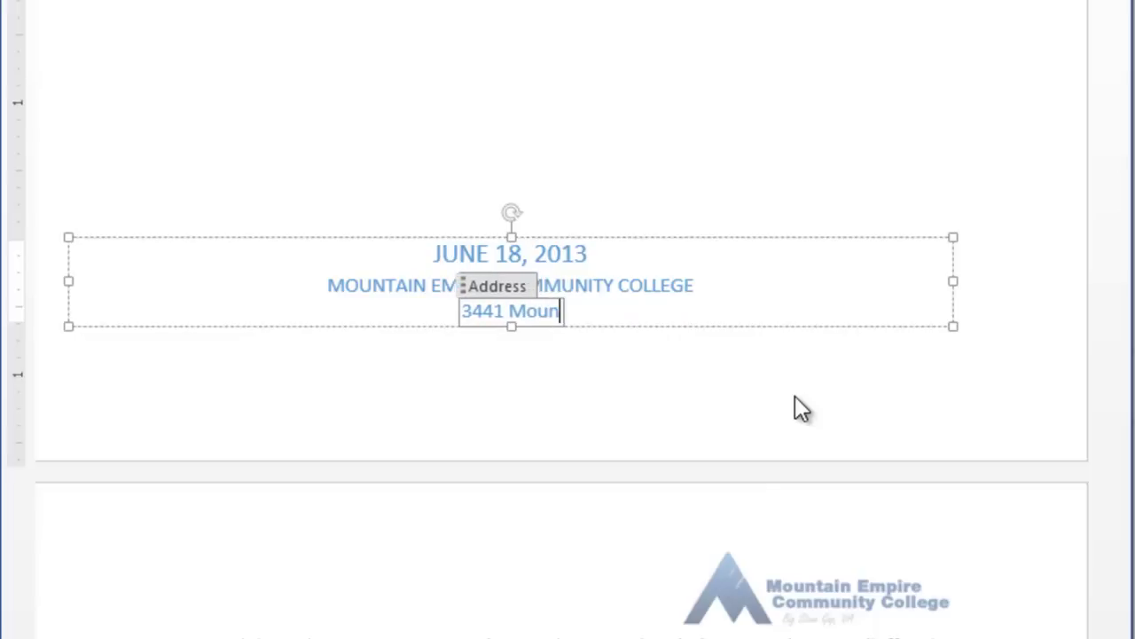
pyautogui.write('tain Empire ')
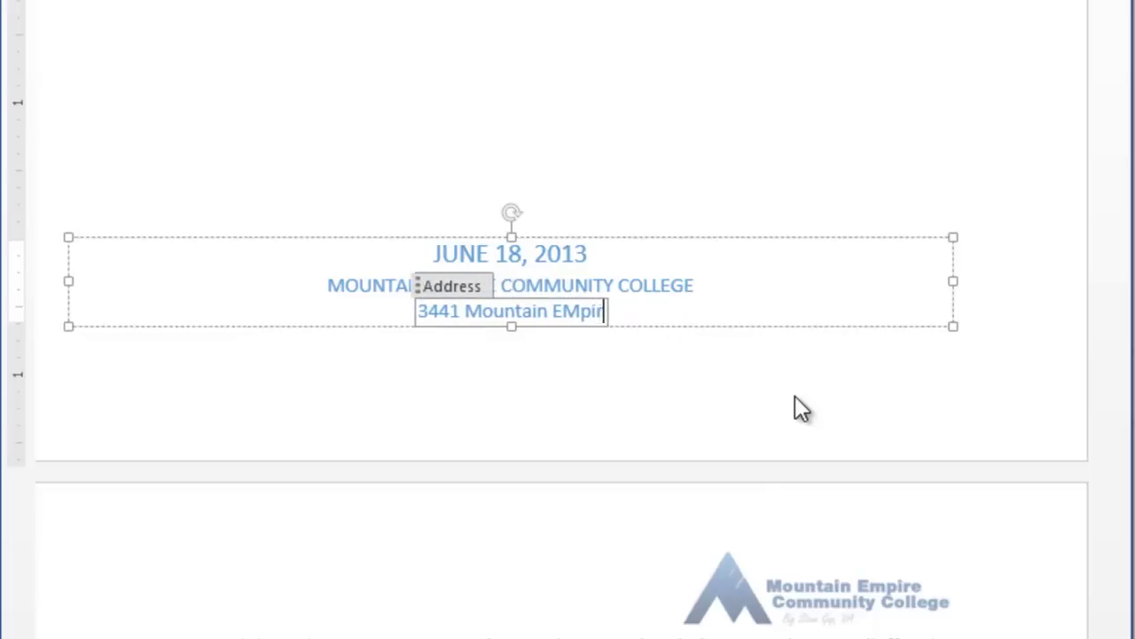
pyautogui.write('R')
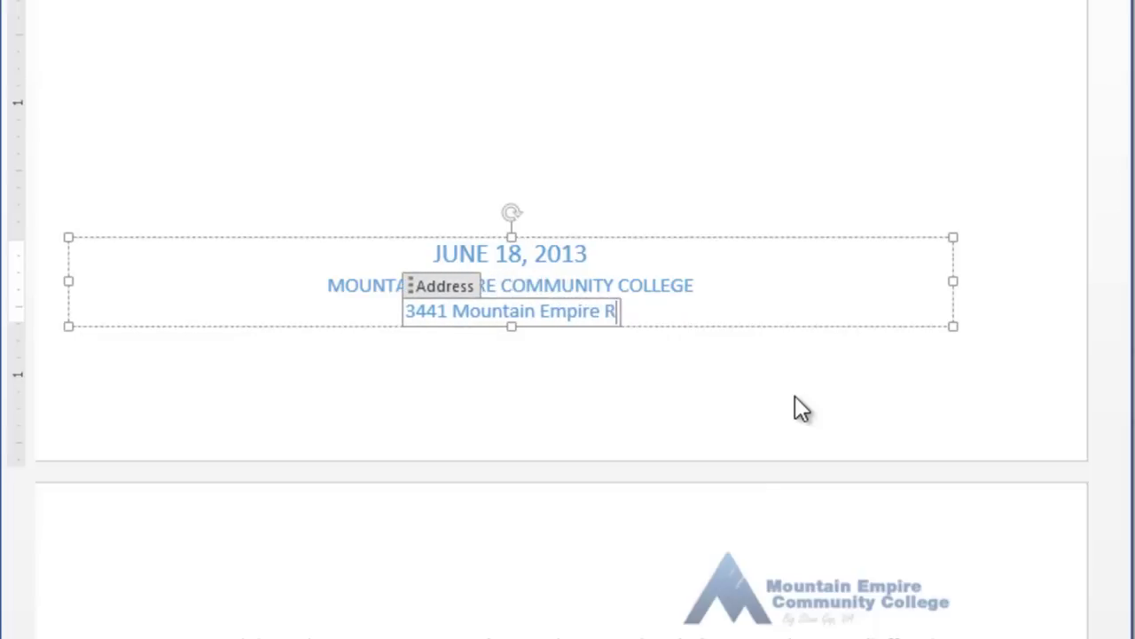
pyautogui.write('oad, ')
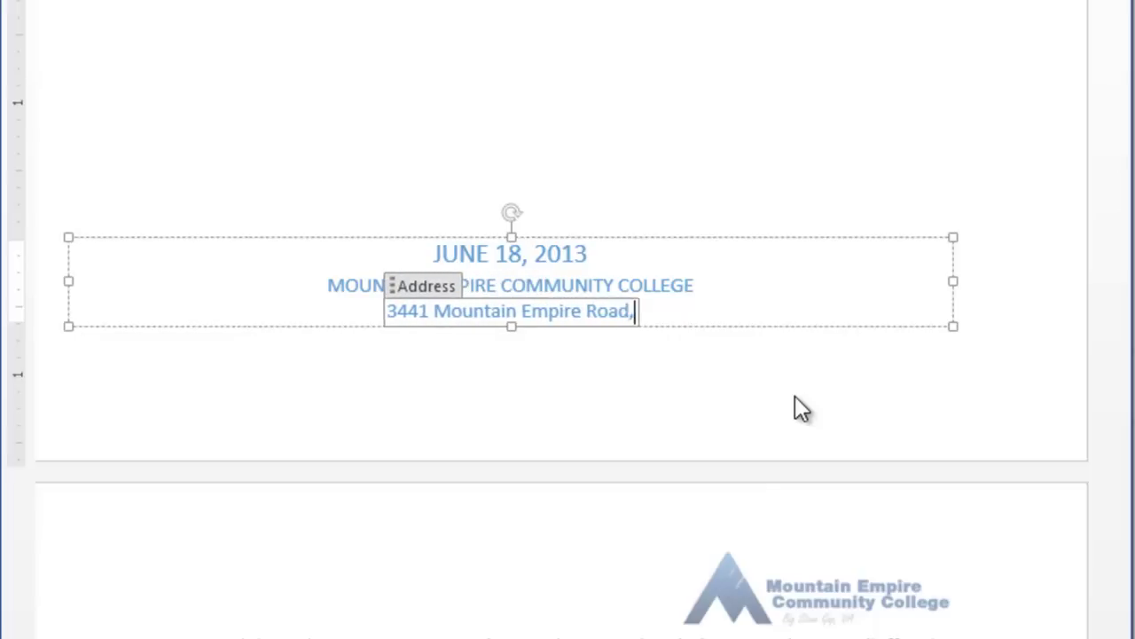
pyautogui.write('Big')
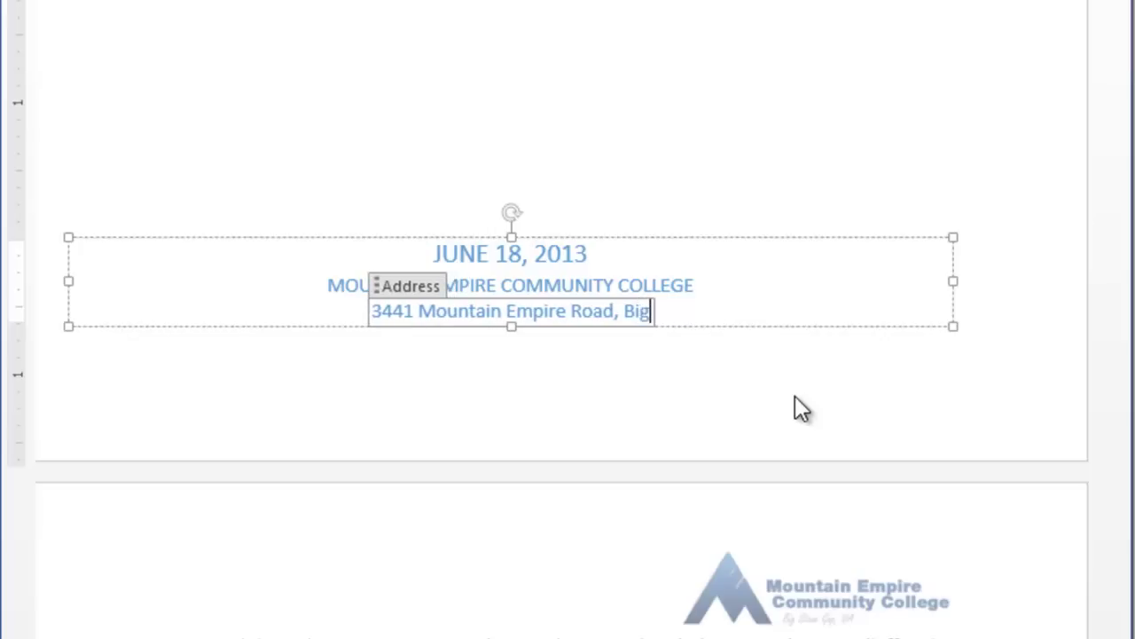
pyautogui.write(' Stone')
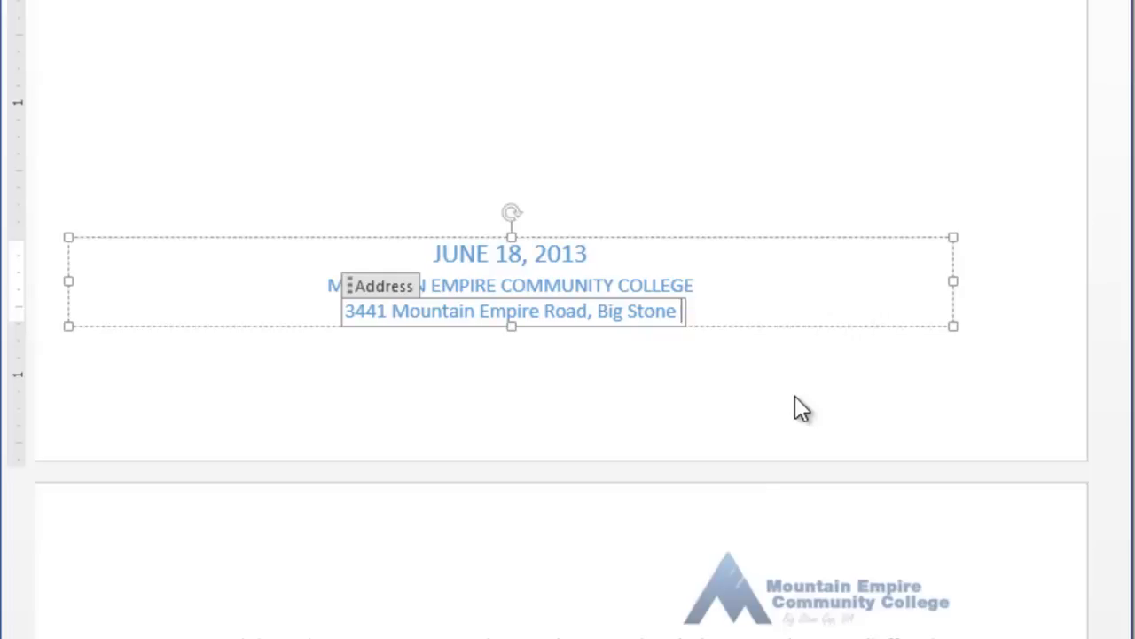
pyautogui.write(' Gap')
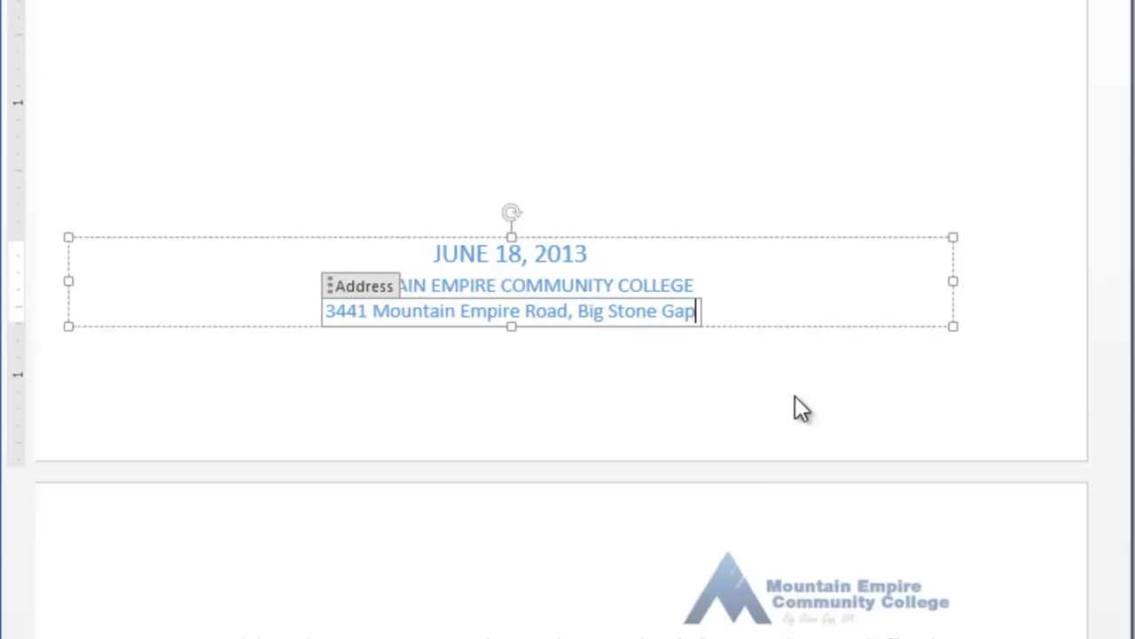
pyautogui.write(', VA')
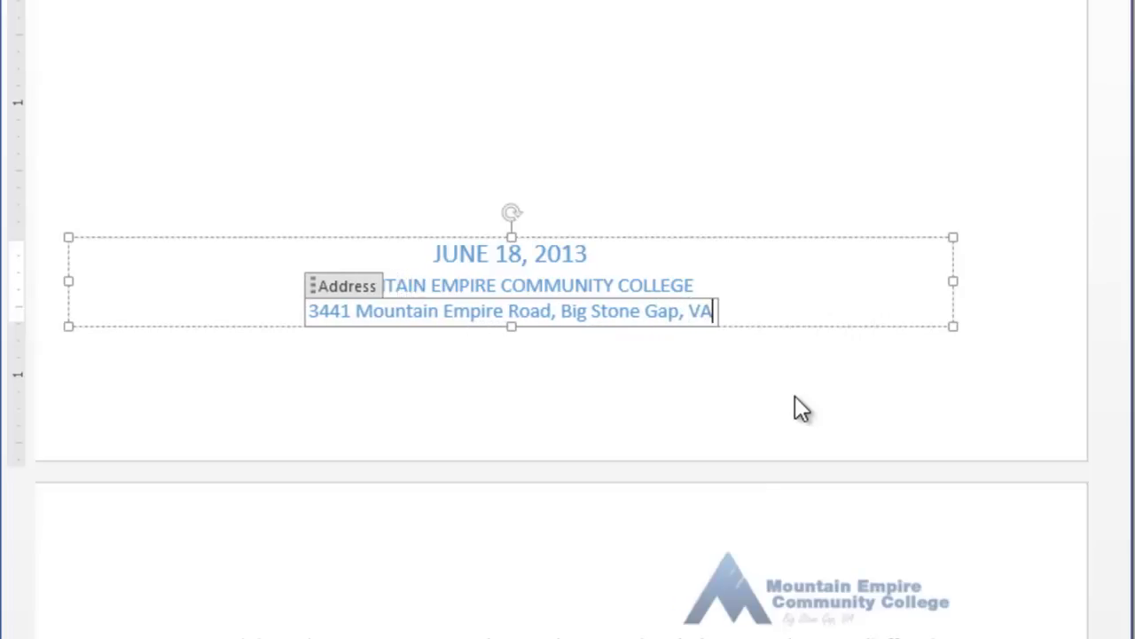
pyautogui.write('. ')
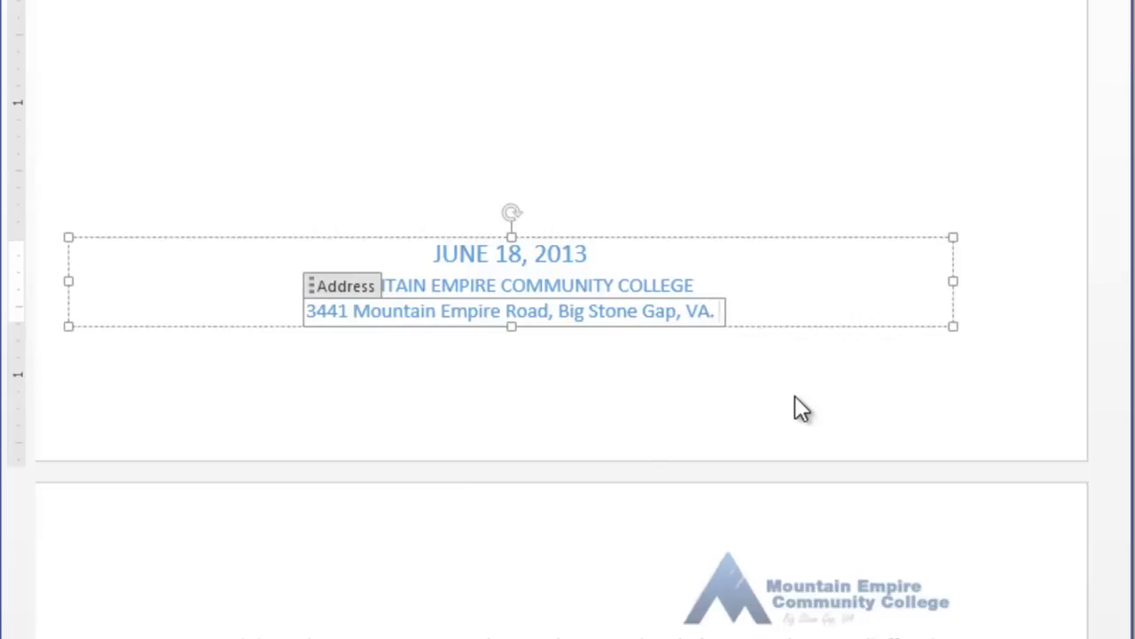
pyautogui.write('242')
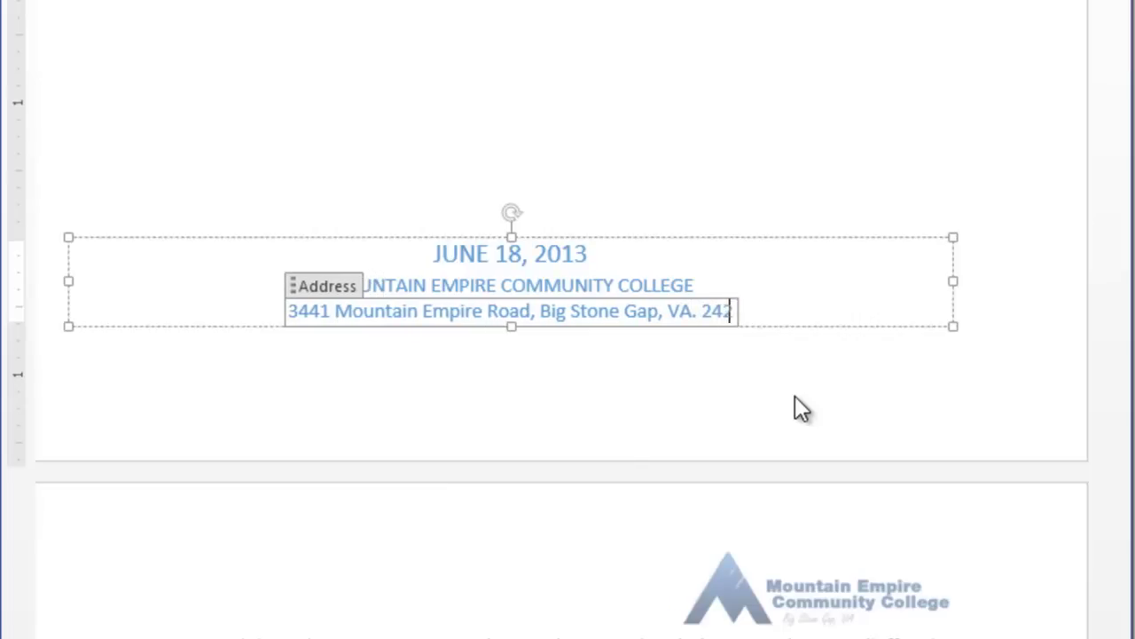
pyautogui.write('19')
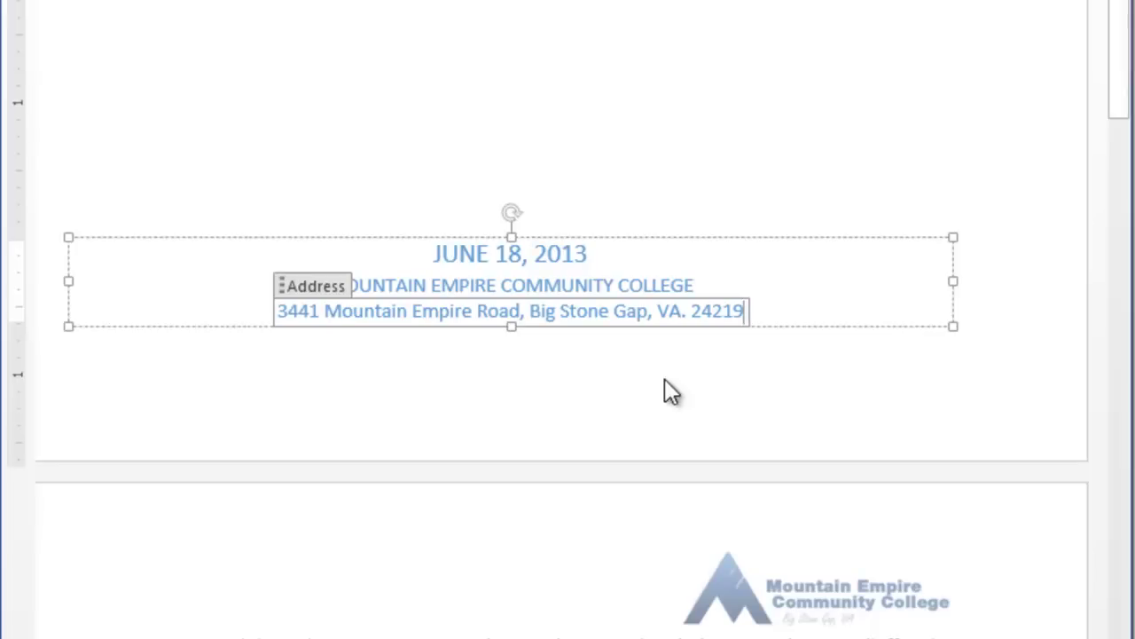
pyautogui.click(857, 101)
pyautogui.scroll(3, 1055, 111)
# Step: Scroll through the finished cover page and bring the lab instructions to step 6
pyautogui.moveTo(1115, 40); pyautogui.dragTo(1119, 116)
pyautogui.scroll(10, 568, 355)
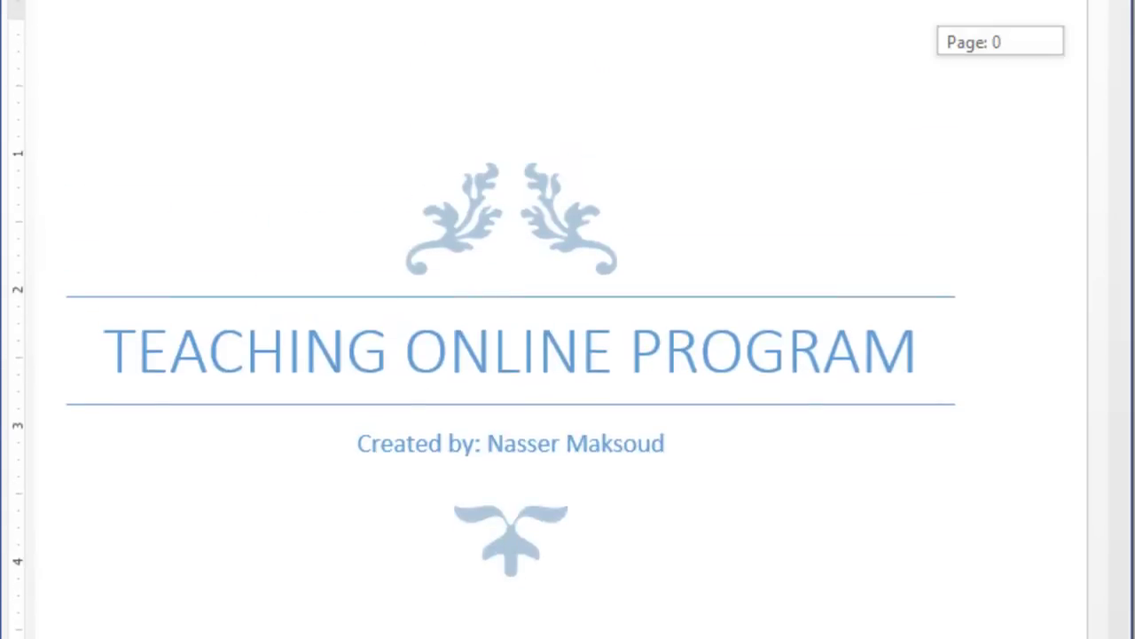
pyautogui.scroll(-1, 482, 288)
pyautogui.scroll(-10, 567, 354)
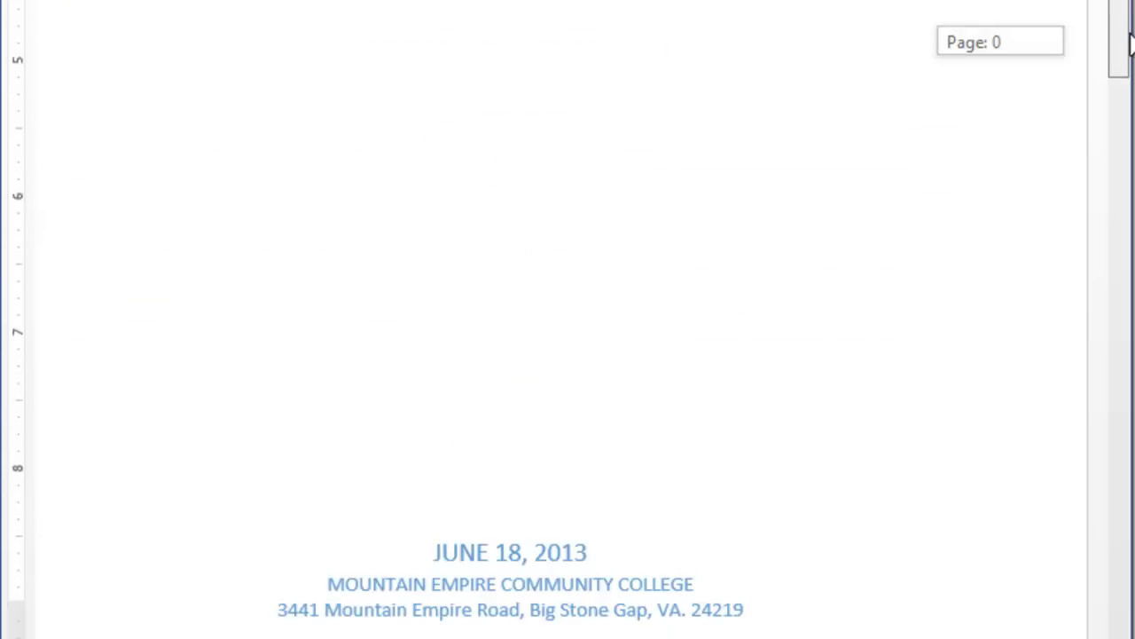
pyautogui.scroll(-5, 568, 354)
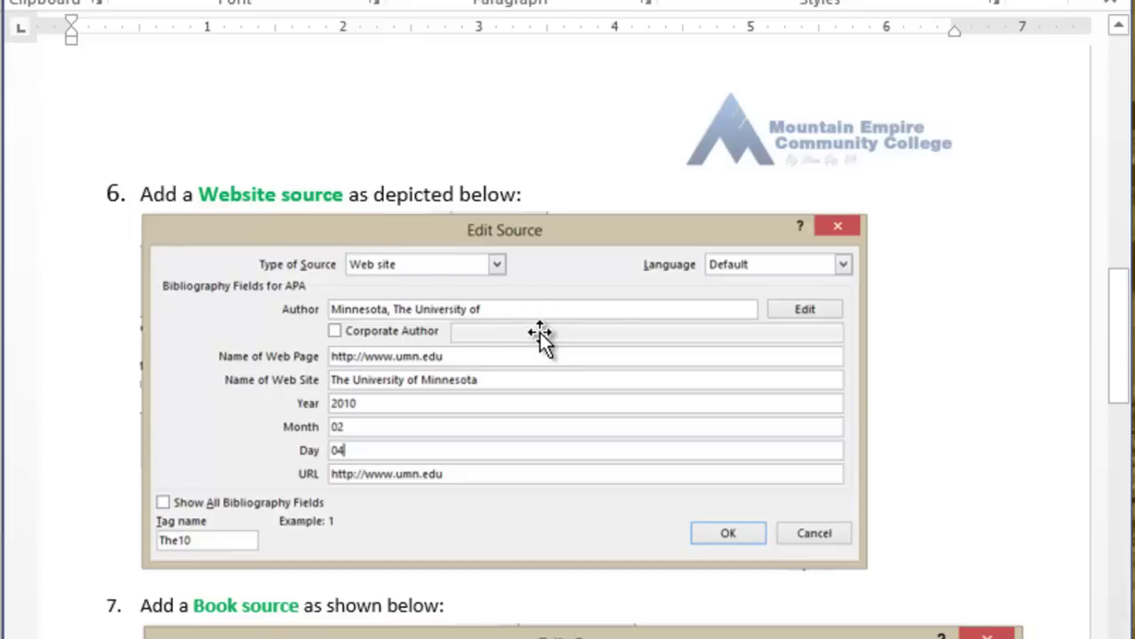
# Step: Highlight 'Website source' in step 6, then briefly open and close the Source Manager
pyautogui.click(200, 193)
pyautogui.moveTo(222, 188); pyautogui.dragTo(346, 192)
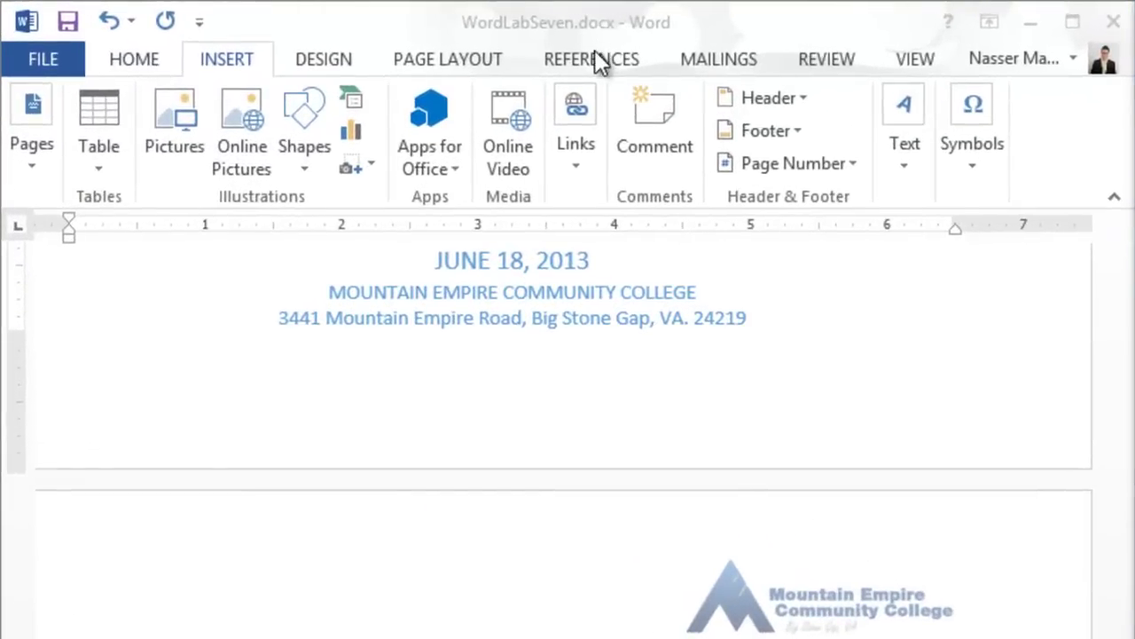
pyautogui.click(596, 55)
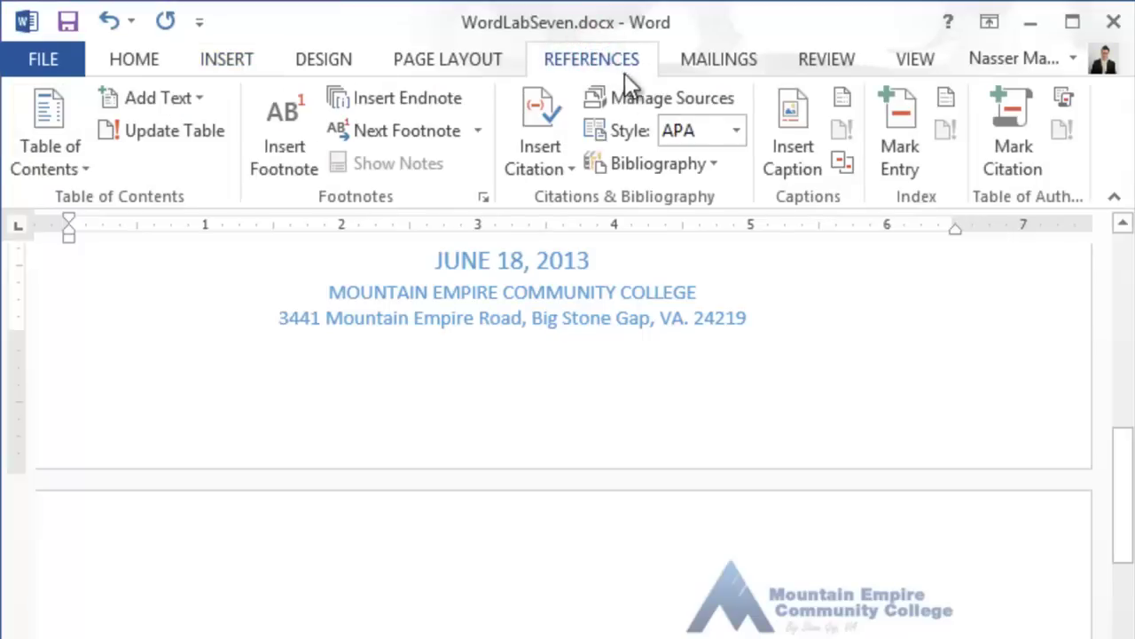
pyautogui.click(655, 100)
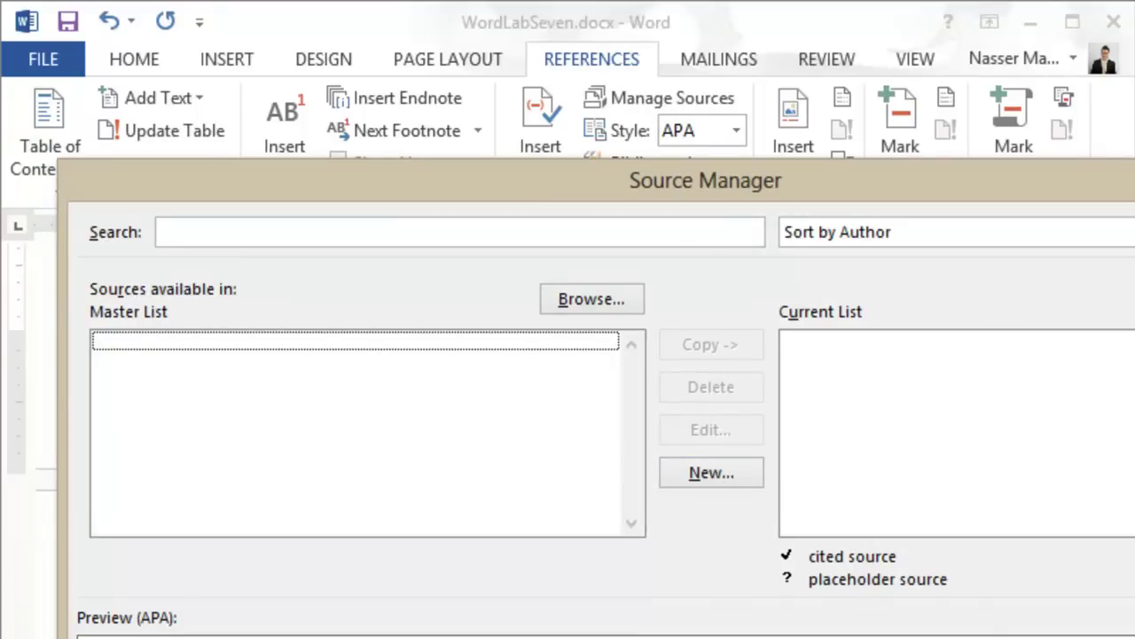
pyautogui.press('Escape')
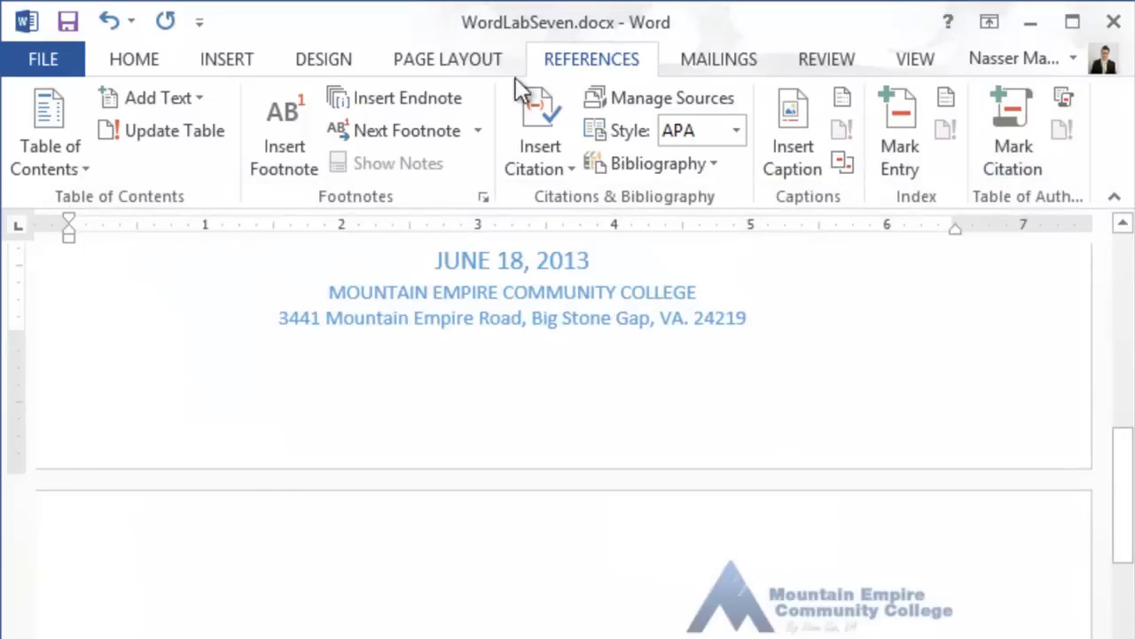
# Step: Start a new source through Insert Citation, cancel it, and open Manage Sources instead
pyautogui.click(572, 168)
pyautogui.click(600, 200)
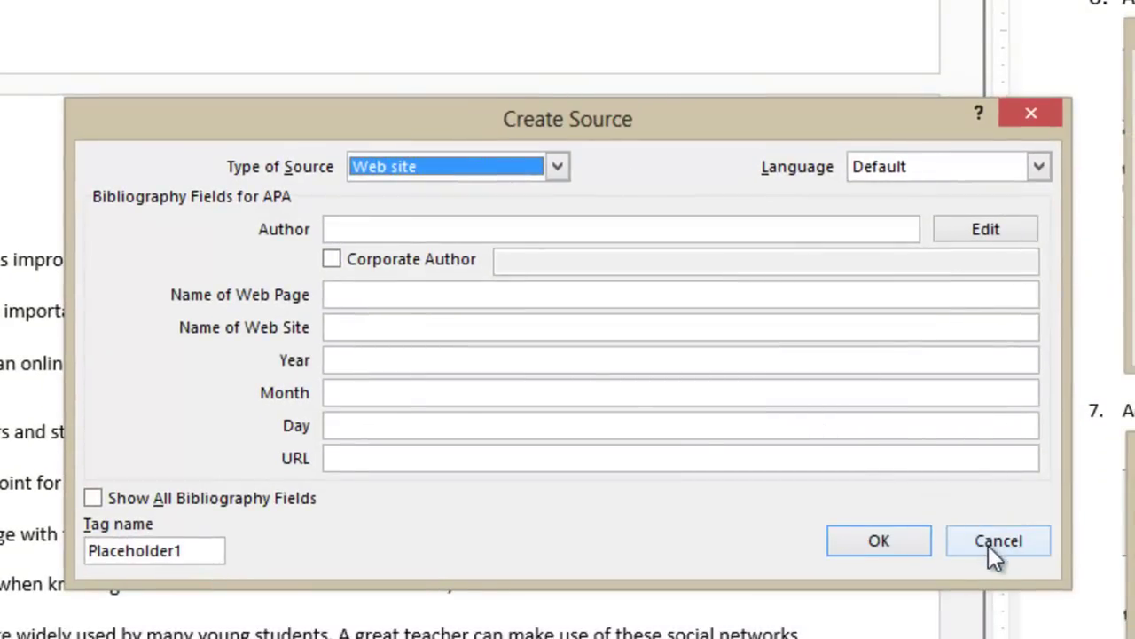
pyautogui.click(558, 166)
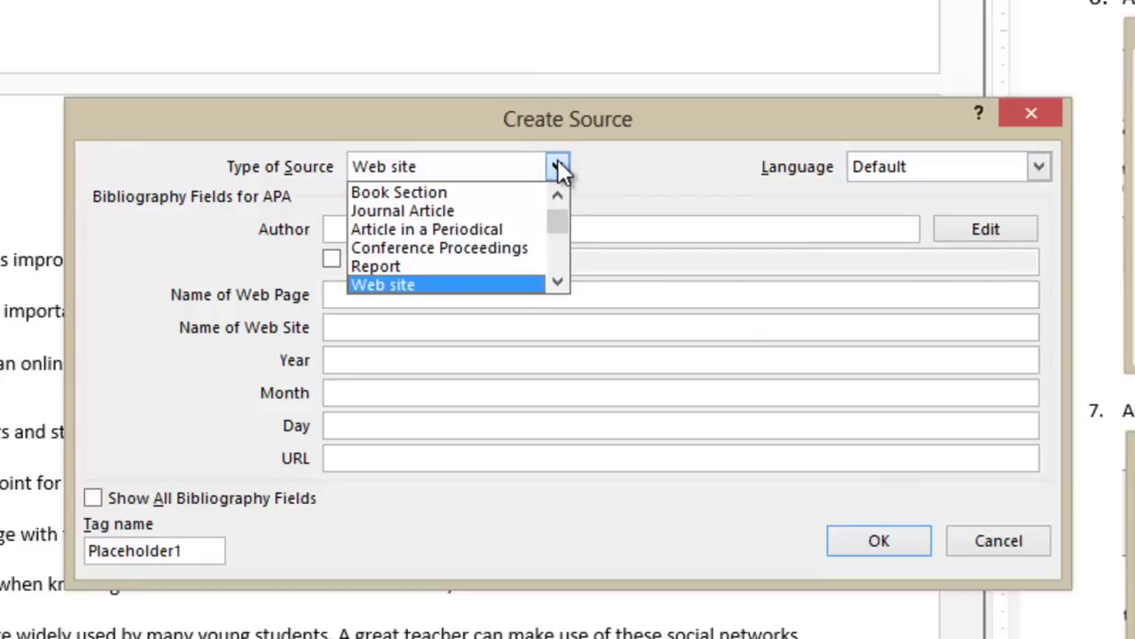
pyautogui.click(996, 540)
pyautogui.click(996, 540)
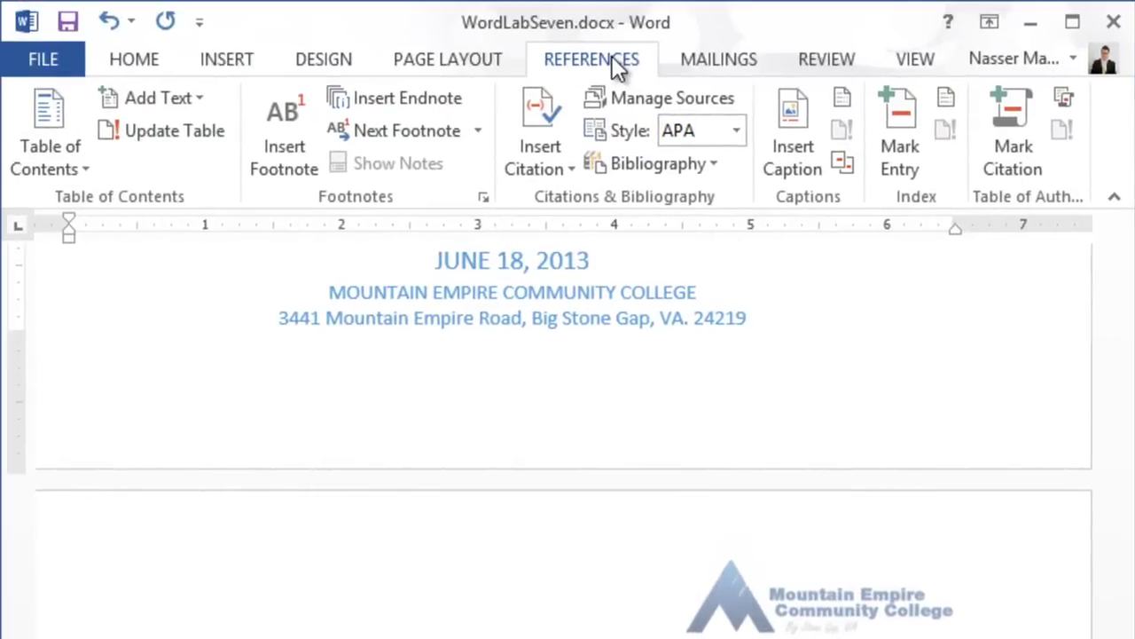
pyautogui.click(641, 92)
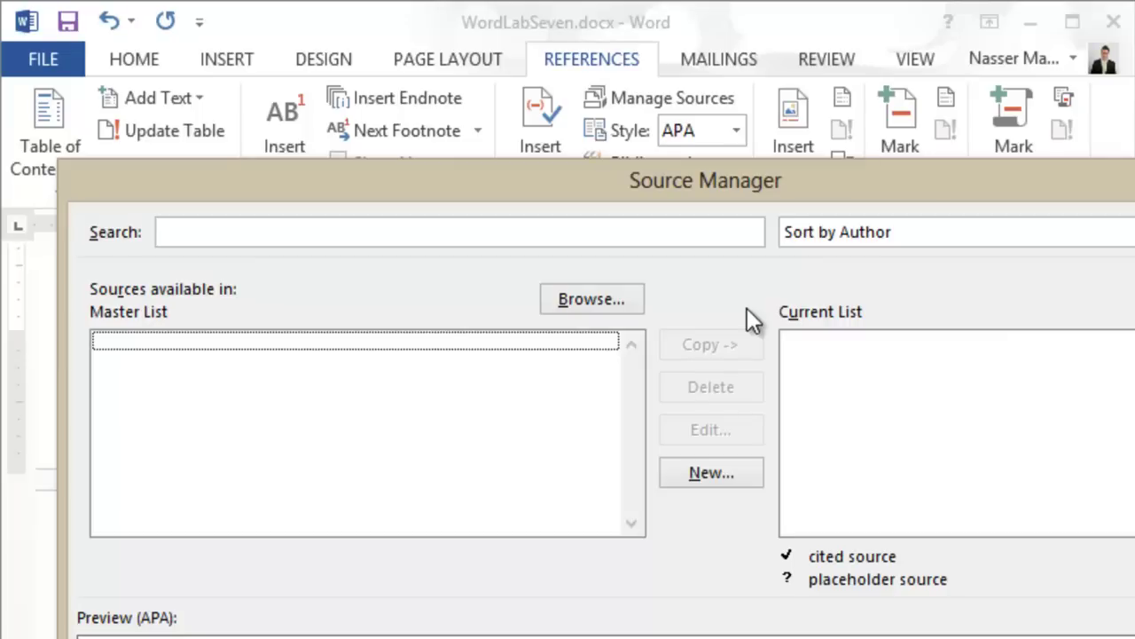
# Step: Create a new Web site source with the author The University of Minnesota
pyautogui.click(712, 470)
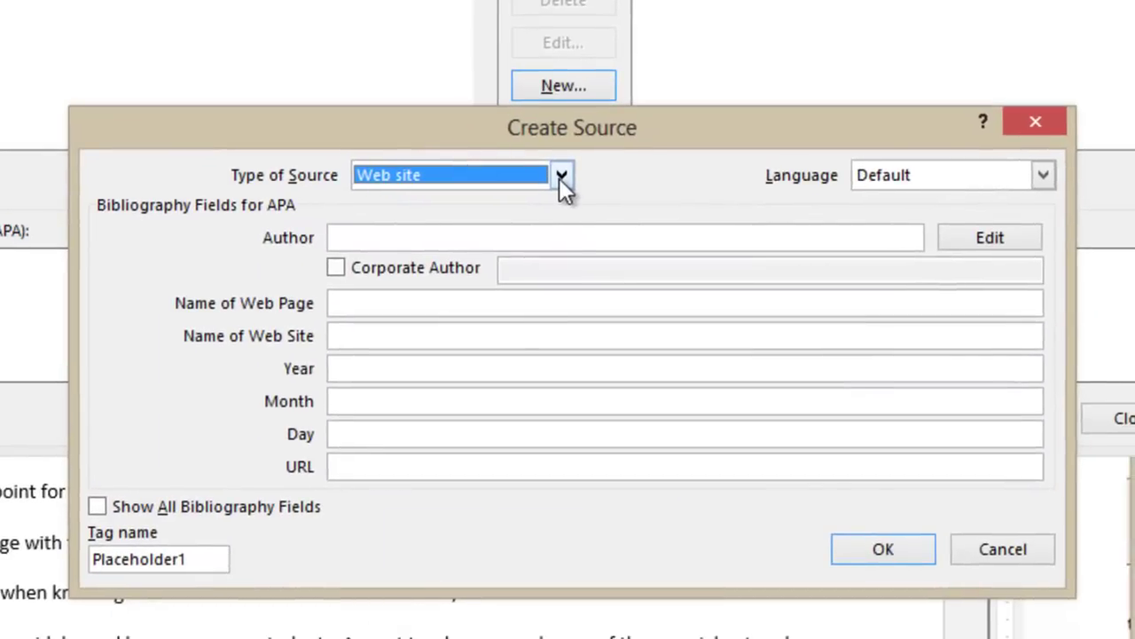
pyautogui.click(522, 237)
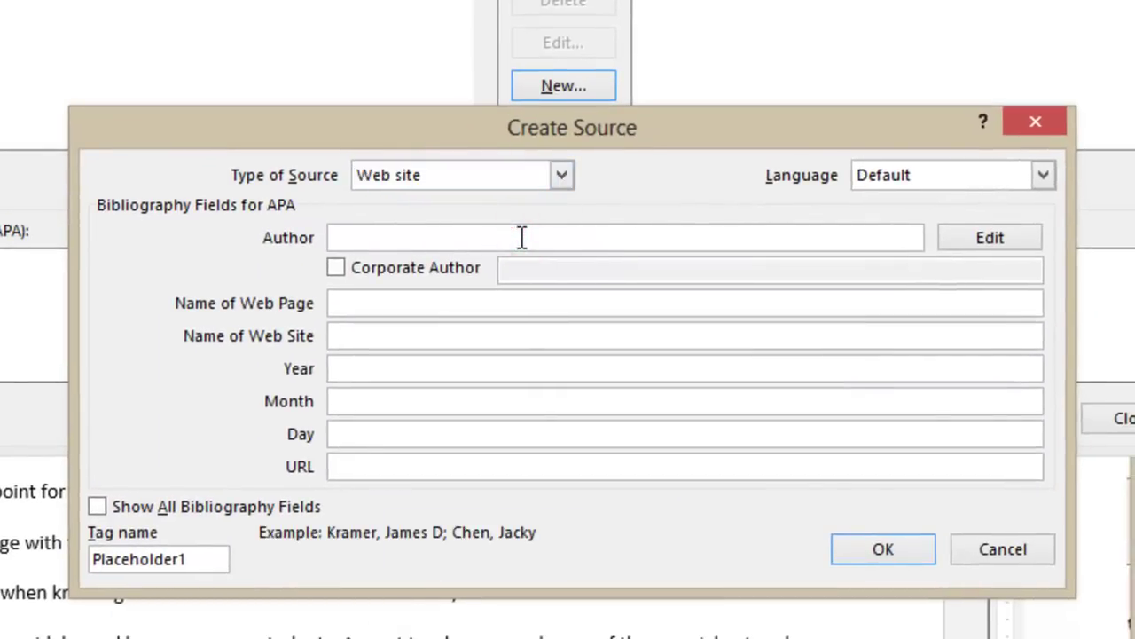
pyautogui.write('Minneso')
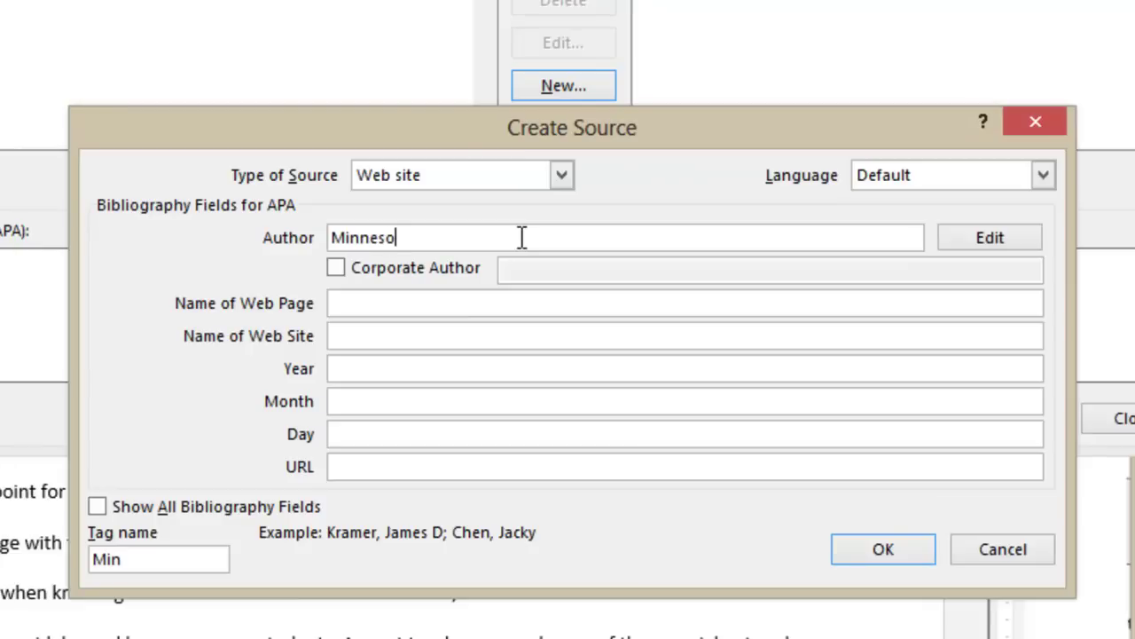
pyautogui.write('ta, The')
pyautogui.press('BackSpace')
pyautogui.press('BackSpace')
pyautogui.press('BackSpace')
pyautogui.press('BackSpace')
pyautogui.press('BackSpace')
pyautogui.press('BackSpace')
pyautogui.press('BackSpace')
pyautogui.press('BackSpace')
pyautogui.press('BackSpace')
pyautogui.press('BackSpace')
pyautogui.press('BackSpace')
pyautogui.press('BackSpace')
pyautogui.press('BackSpace')
pyautogui.press('BackSpace')
pyautogui.press('BackSpace')
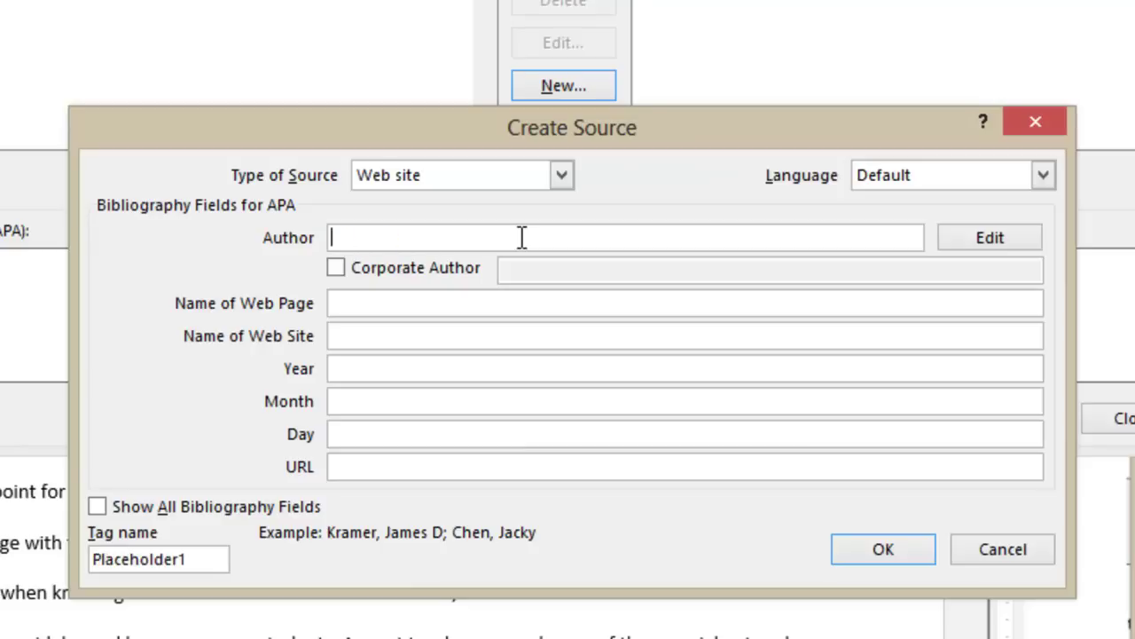
pyautogui.write('T')
pyautogui.press('BackSpace')
pyautogui.write('The Uni')
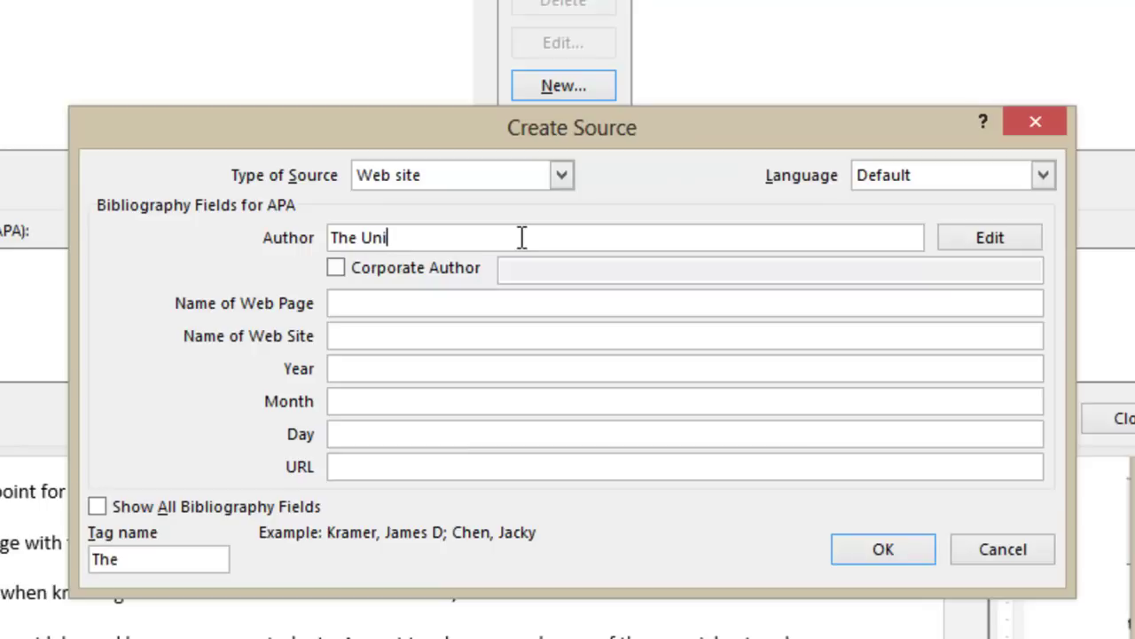
pyautogui.write('versity of')
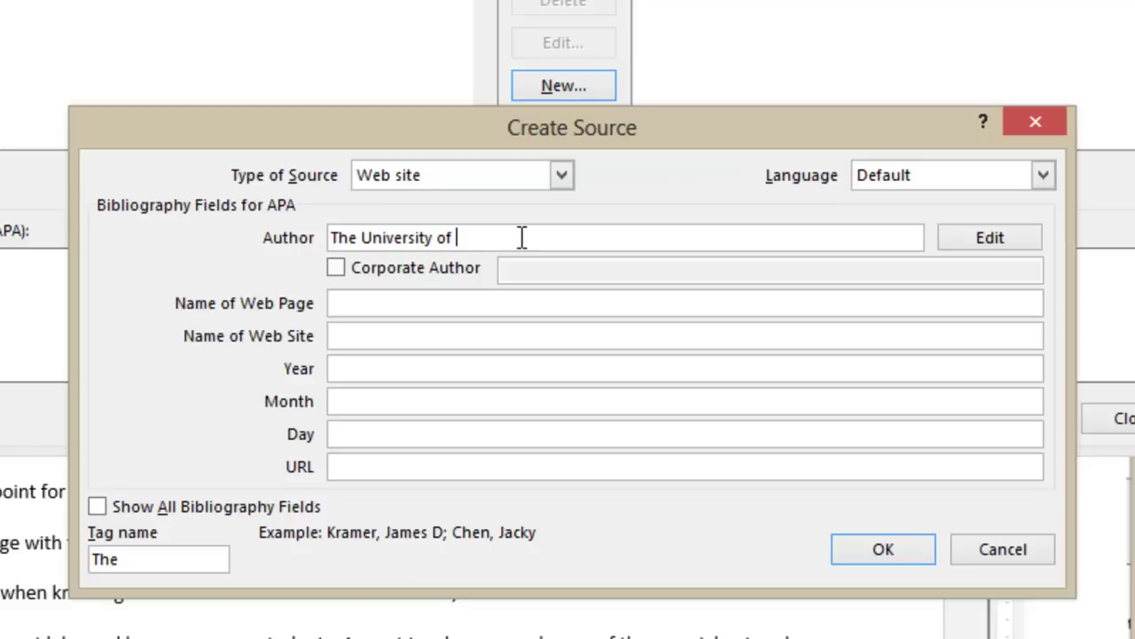
pyautogui.write('Minnesota')
pyautogui.click(474, 305)
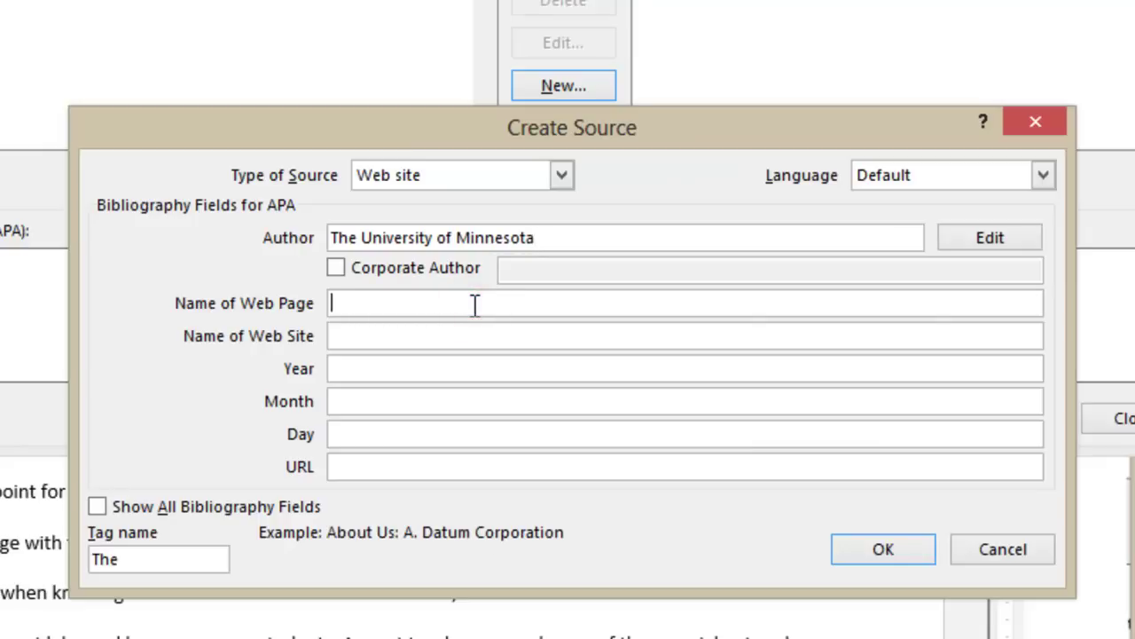
pyautogui.write('http://ww')
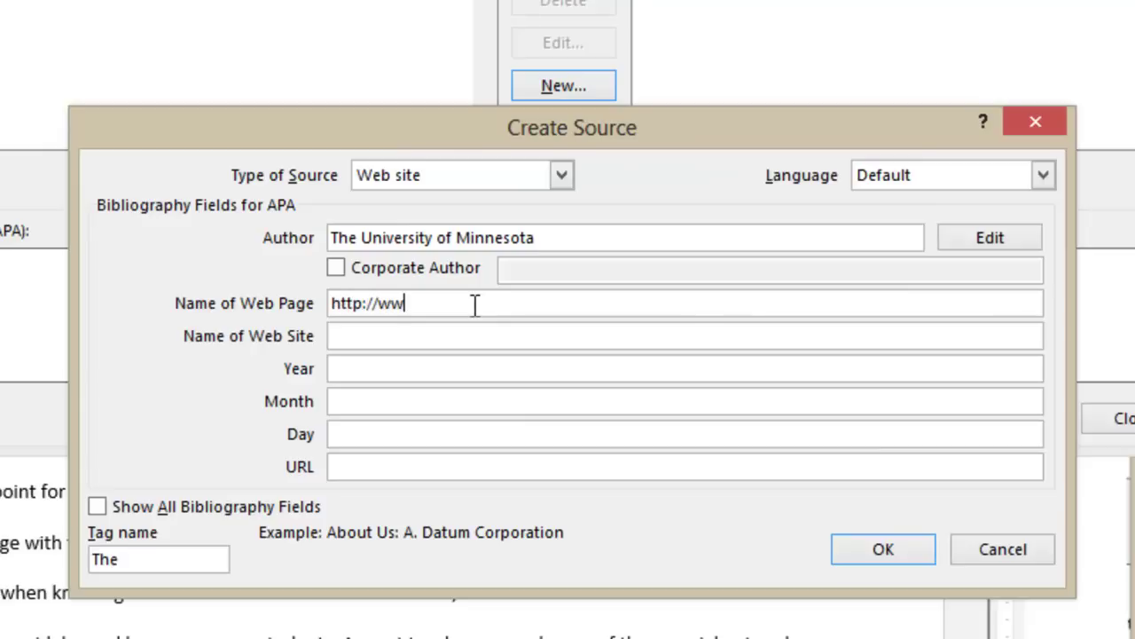
pyautogui.write('w.umn.edu')
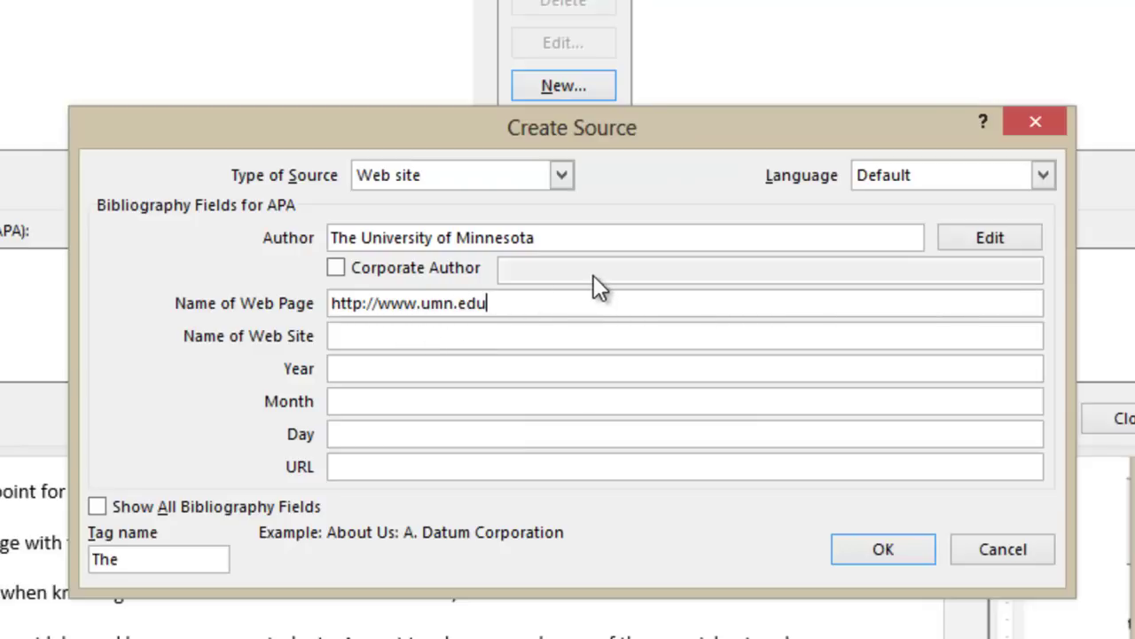
# Step: Reuse the University of Minnesota author as the web site name and enter date 2010/02/04
pyautogui.moveTo(589, 232); pyautogui.dragTo(328, 242)
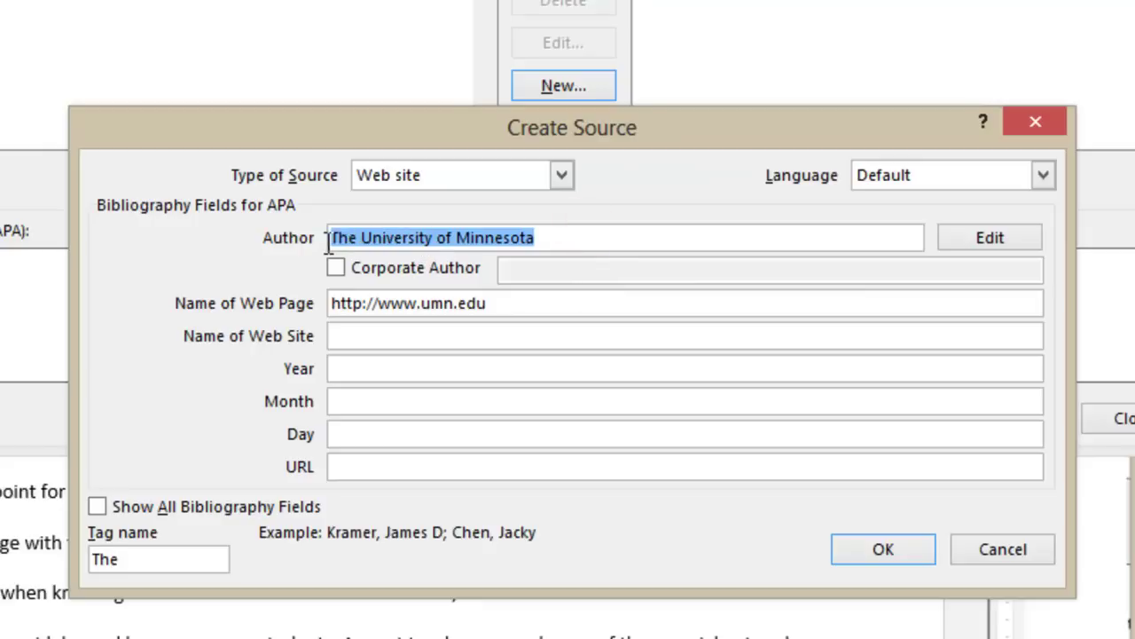
pyautogui.click(368, 344)
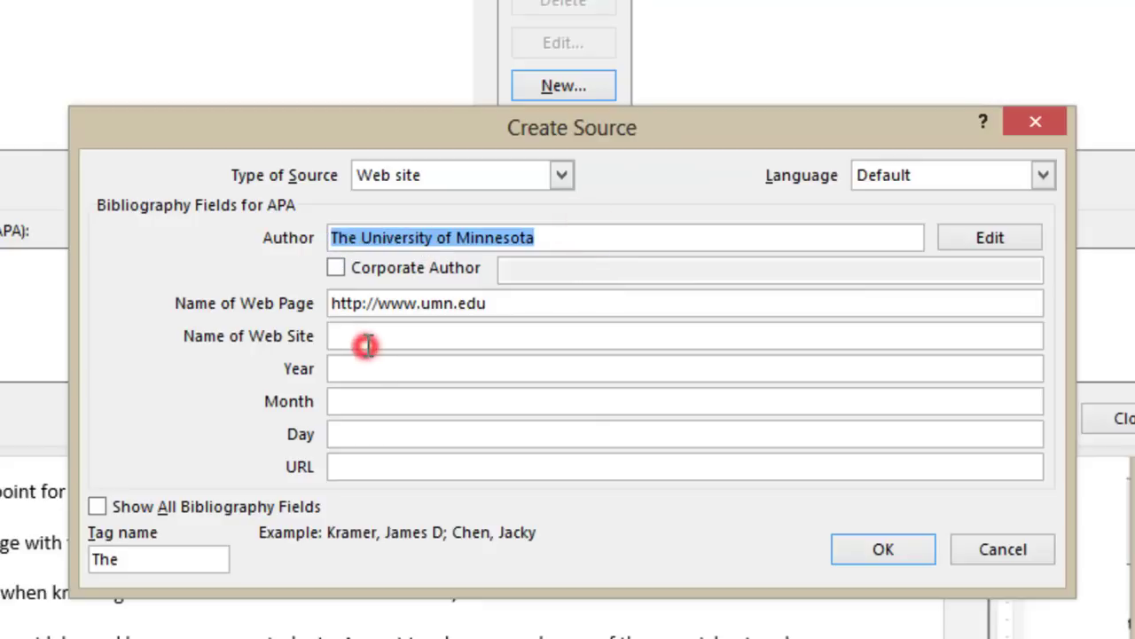
pyautogui.click(376, 341)
pyautogui.write('The University of Minnesota')
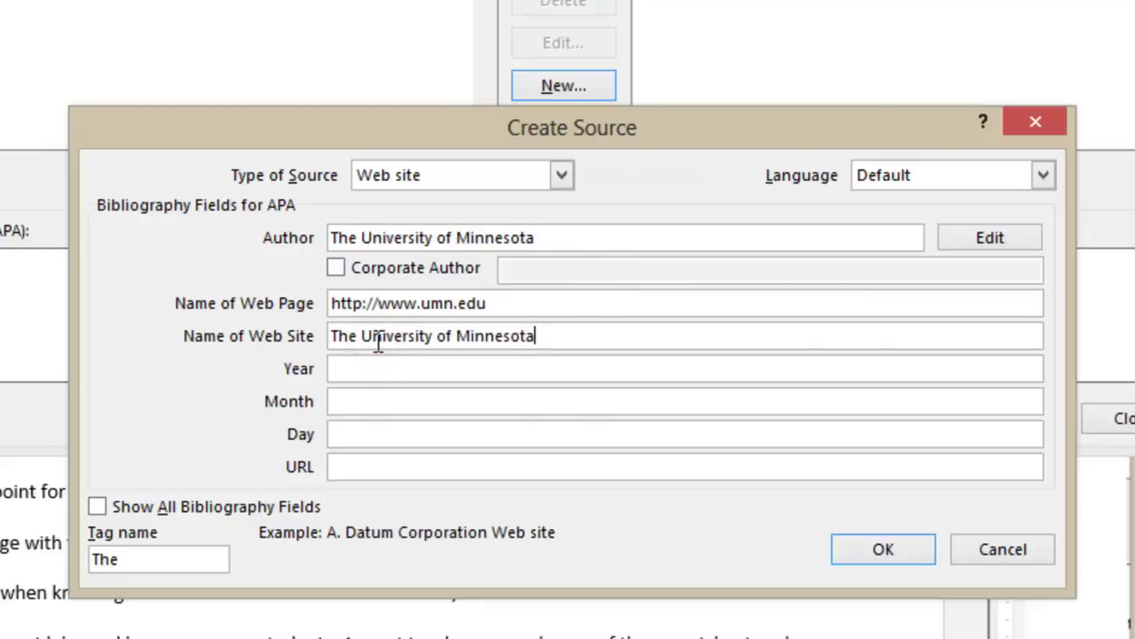
pyautogui.click(400, 374)
pyautogui.write('2010')
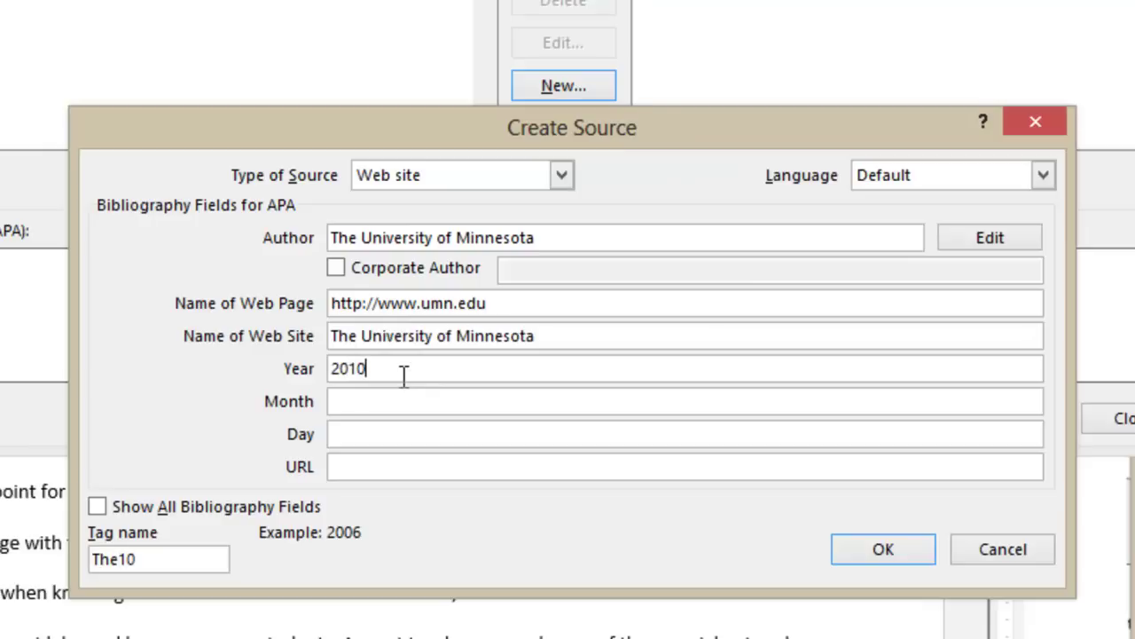
pyautogui.click(368, 400)
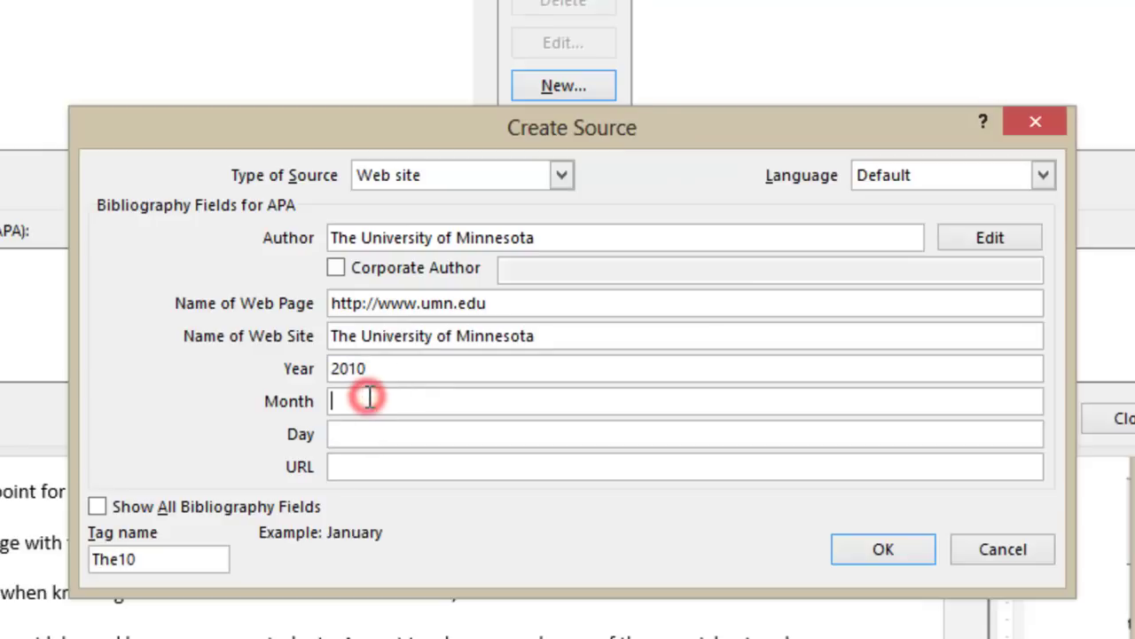
pyautogui.write('02')
pyautogui.click(365, 434)
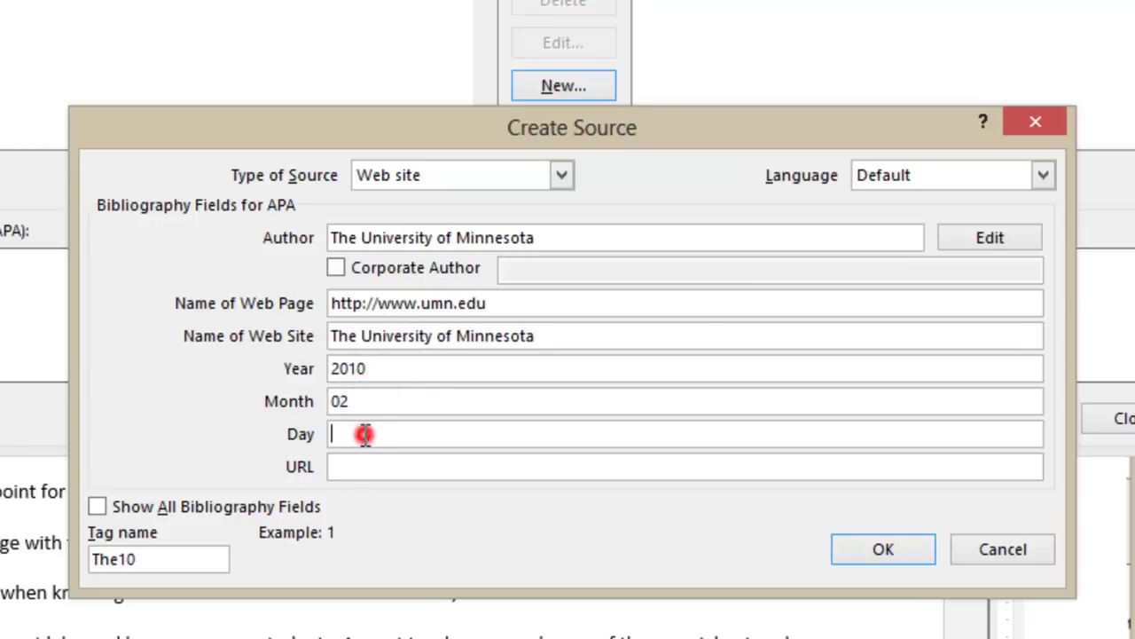
pyautogui.write('04')
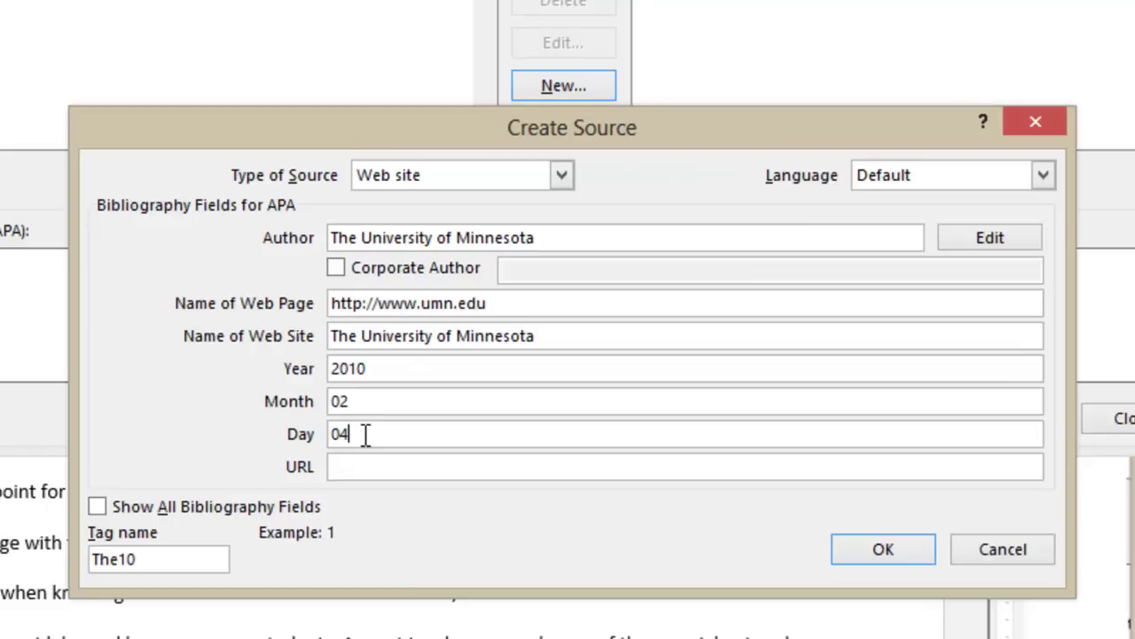
# Step: Copy the web page address into the URL field and save the web site source
pyautogui.click(366, 467)
pyautogui.moveTo(513, 303); pyautogui.dragTo(327, 310)
pyautogui.hotkey('ctrl', 'c')
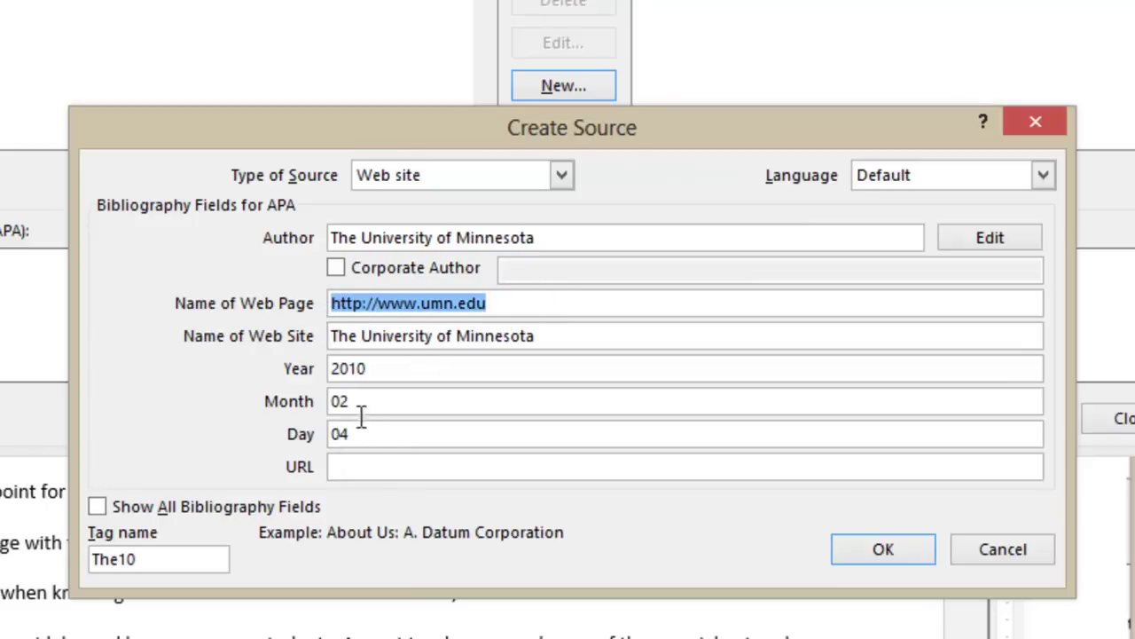
pyautogui.click(386, 466)
pyautogui.hotkey('ctrl', 'v')
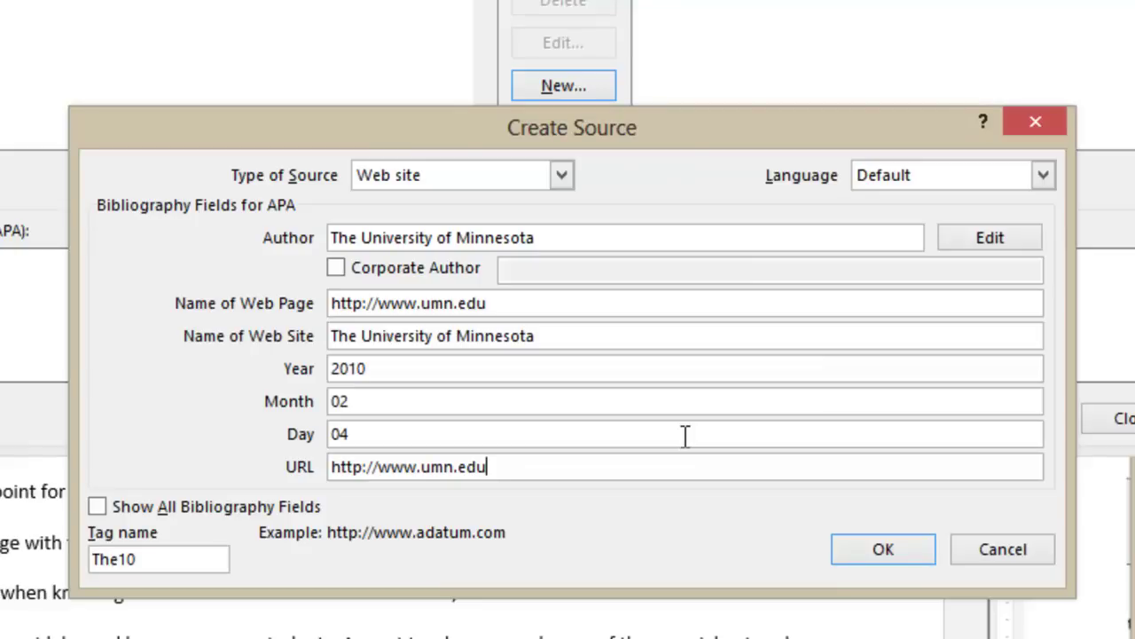
pyautogui.click(874, 548)
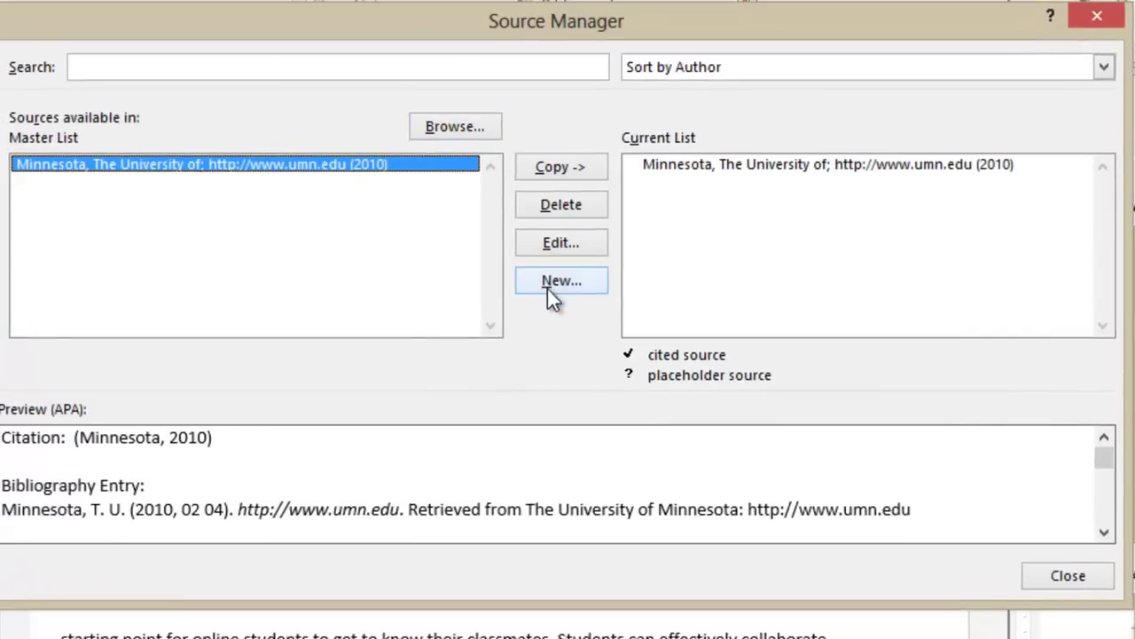
# Step: Start a new Book source with its two authors and the title 'Building Online Learning Community'
pyautogui.click(550, 293)
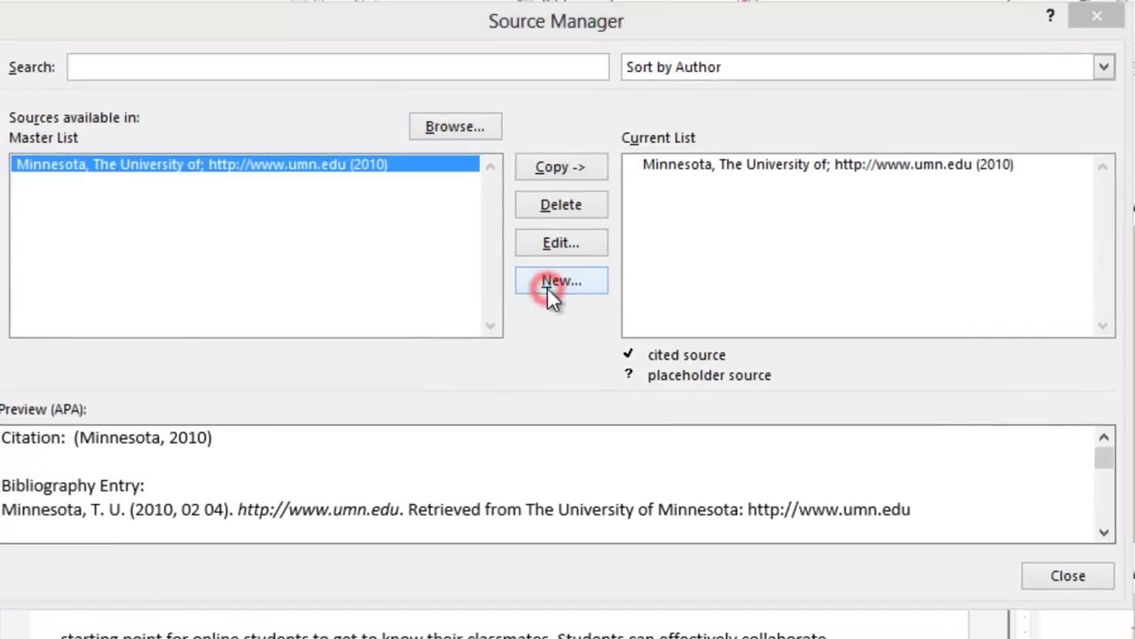
pyautogui.click(575, 360)
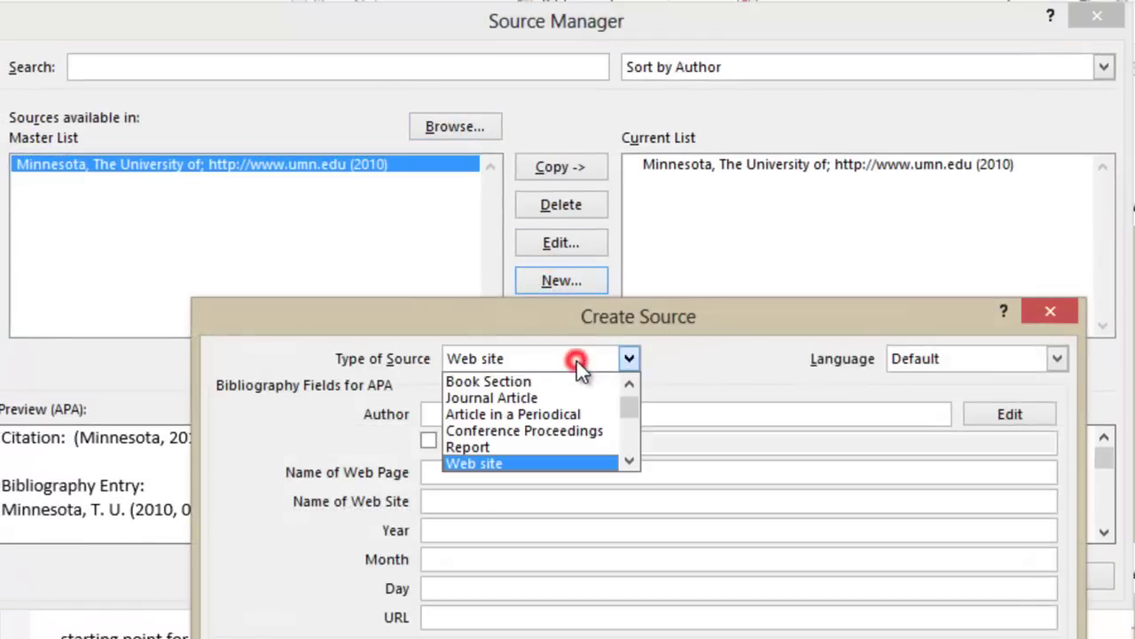
pyautogui.click(629, 383)
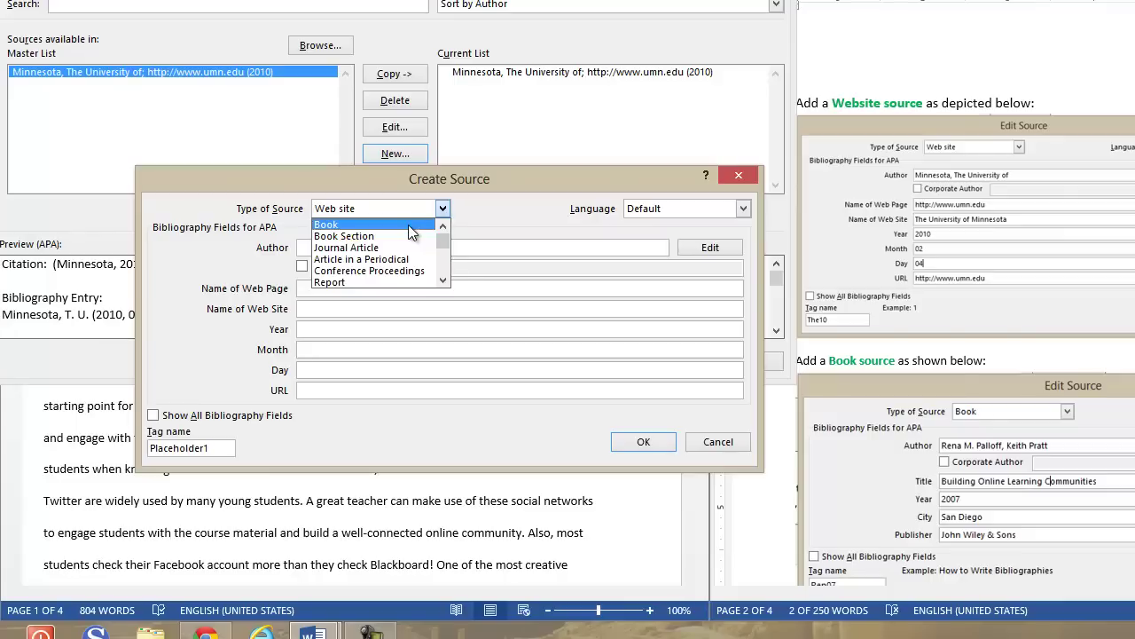
pyautogui.click(409, 225)
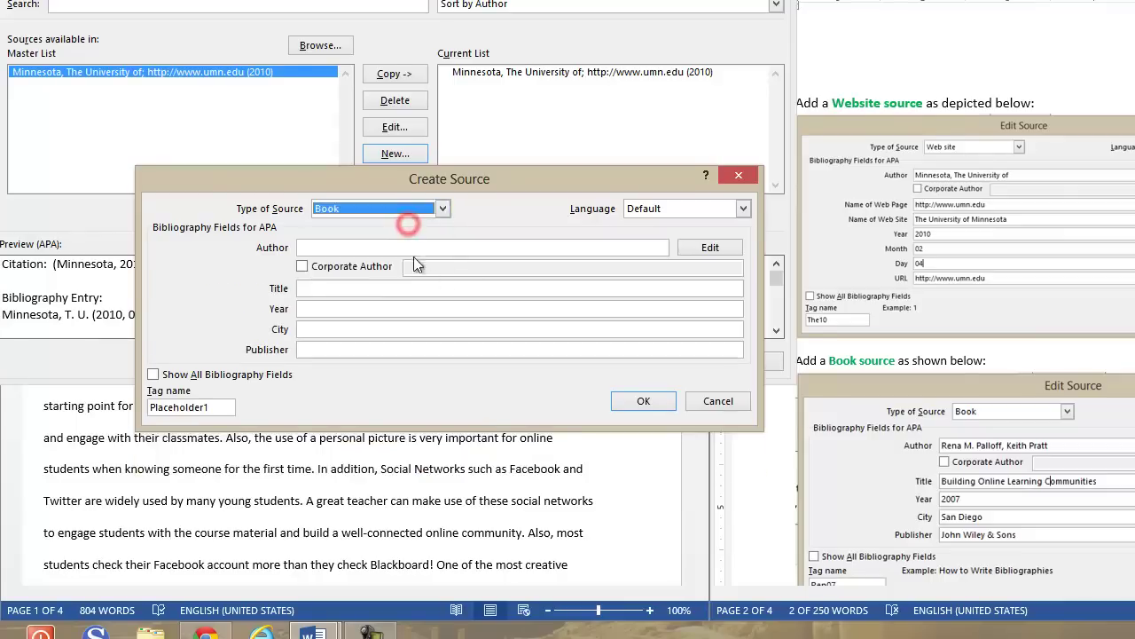
pyautogui.click(397, 245)
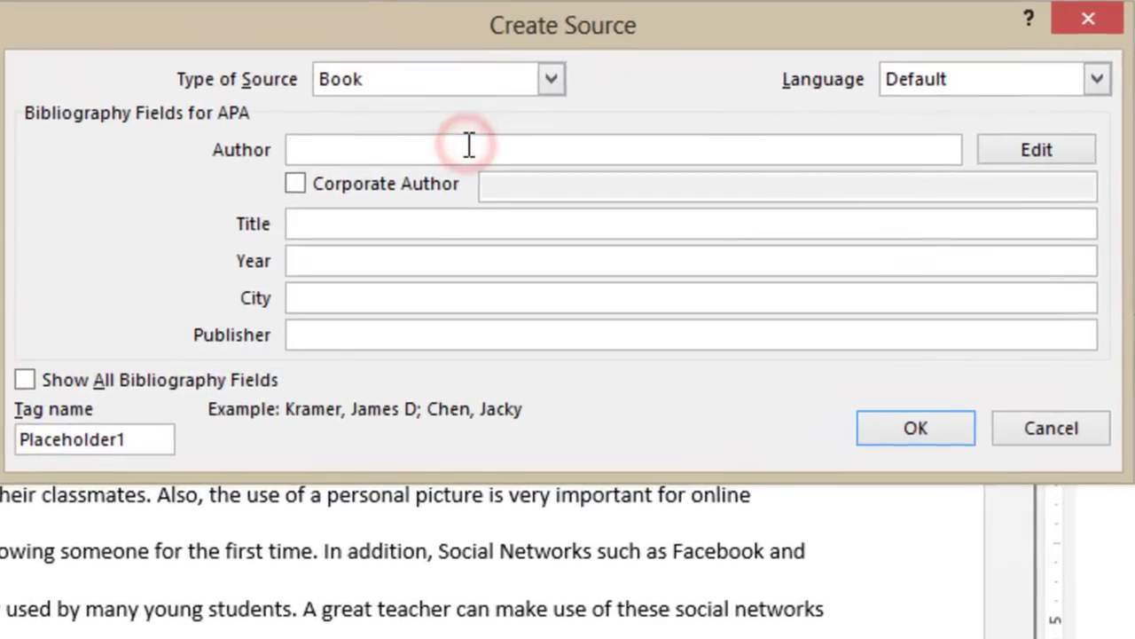
pyautogui.click(470, 145)
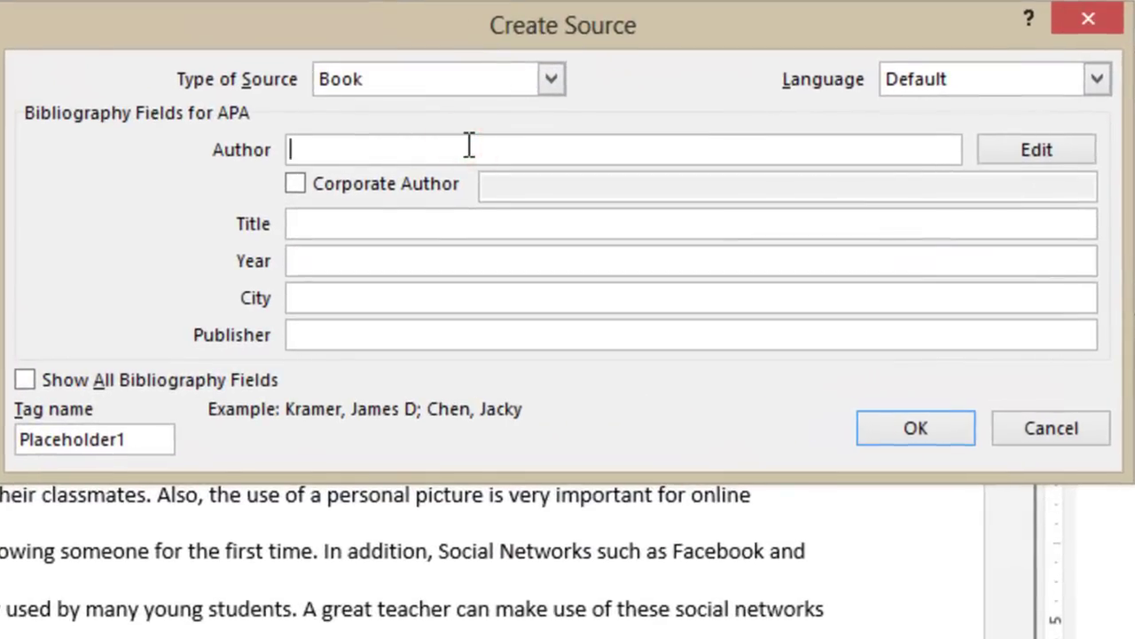
pyautogui.write('Rena')
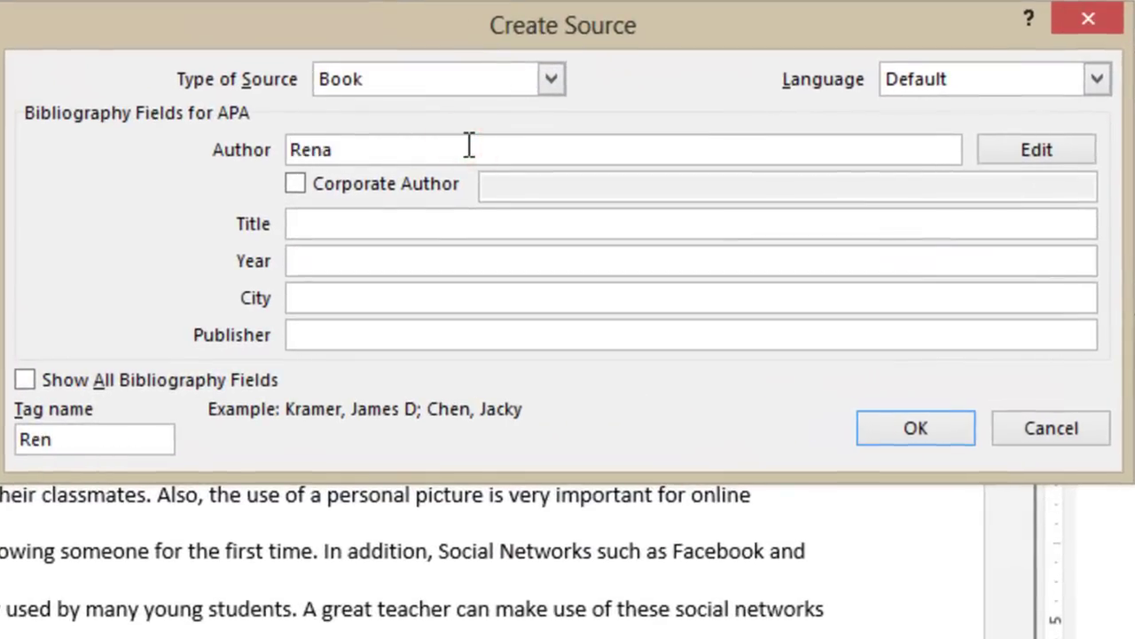
pyautogui.write(' M. Palloff, Keith')
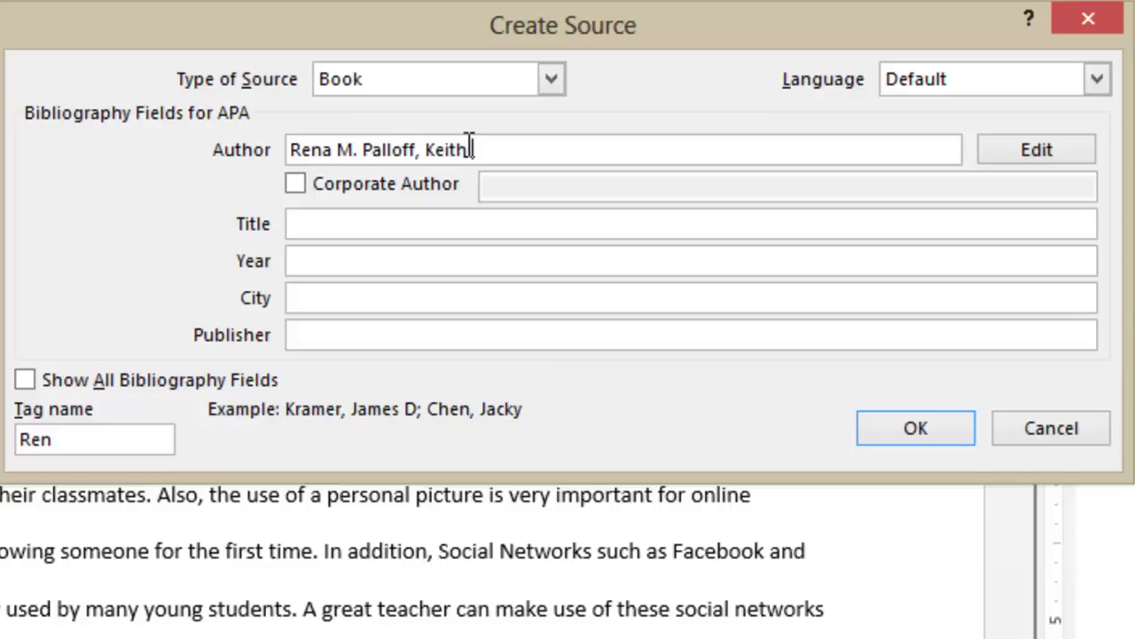
pyautogui.write(' Pratt')
pyautogui.click(421, 225)
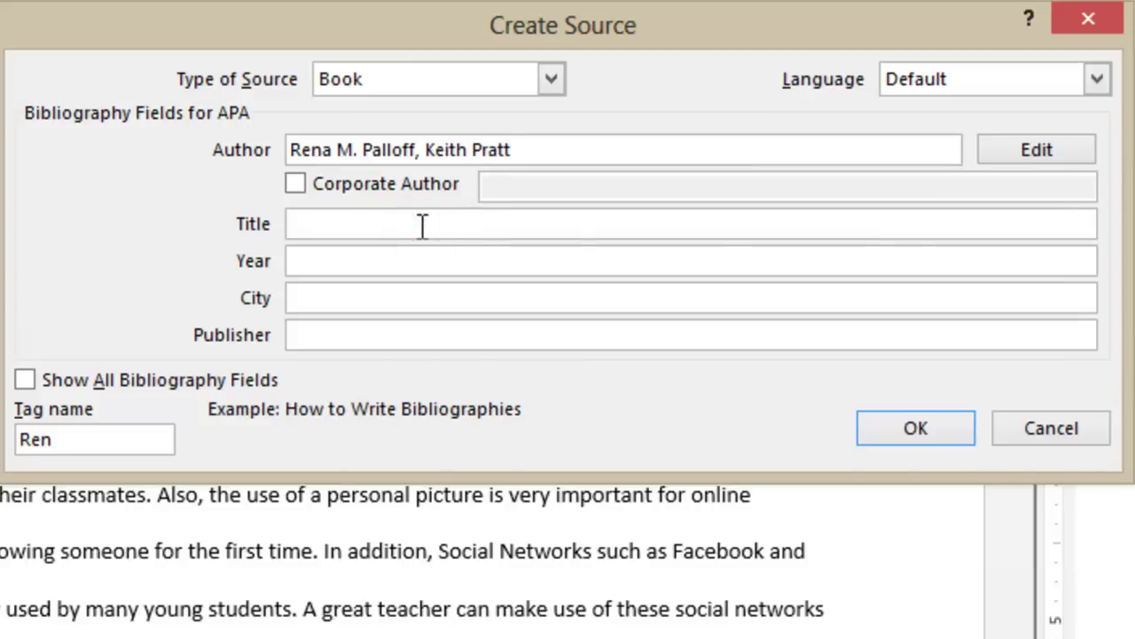
pyautogui.write('Building On')
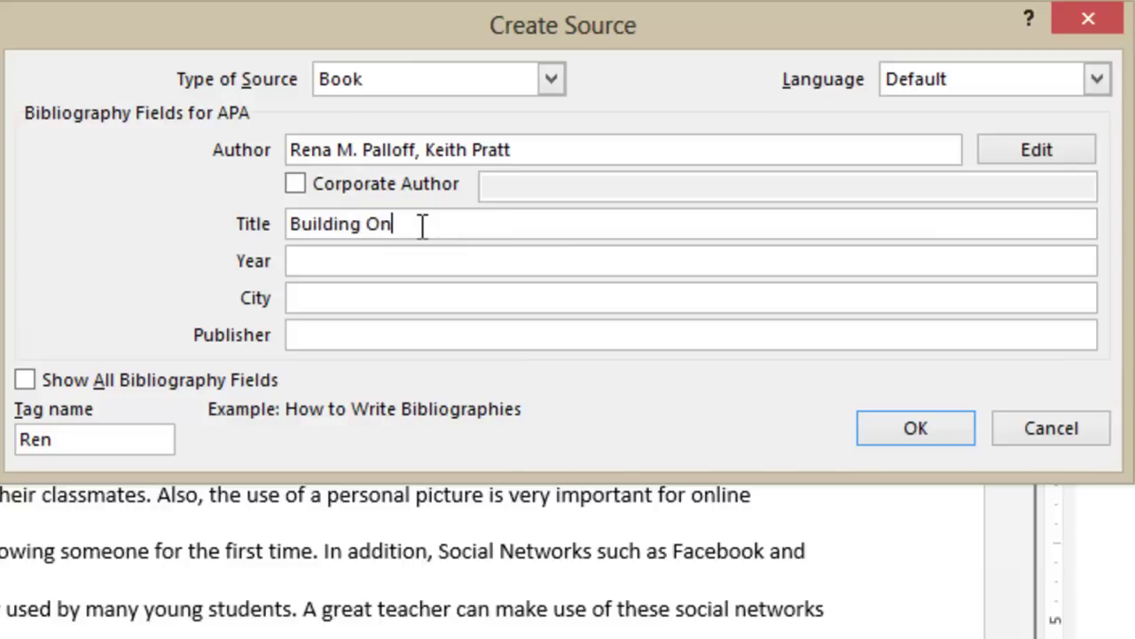
pyautogui.write('line Learning')
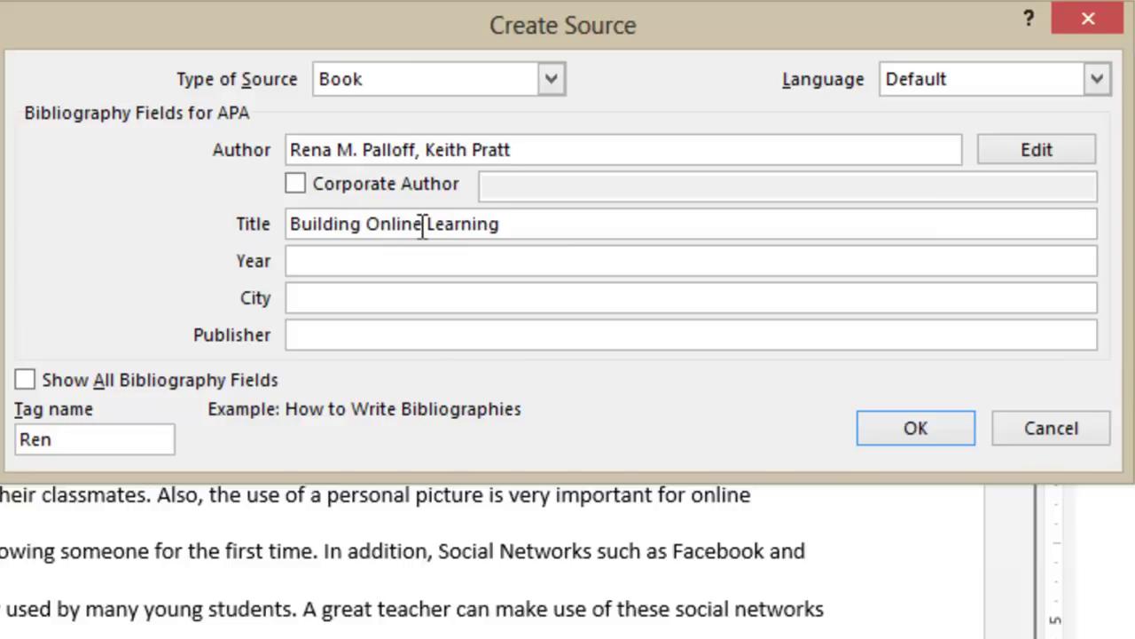
pyautogui.write(' Community')
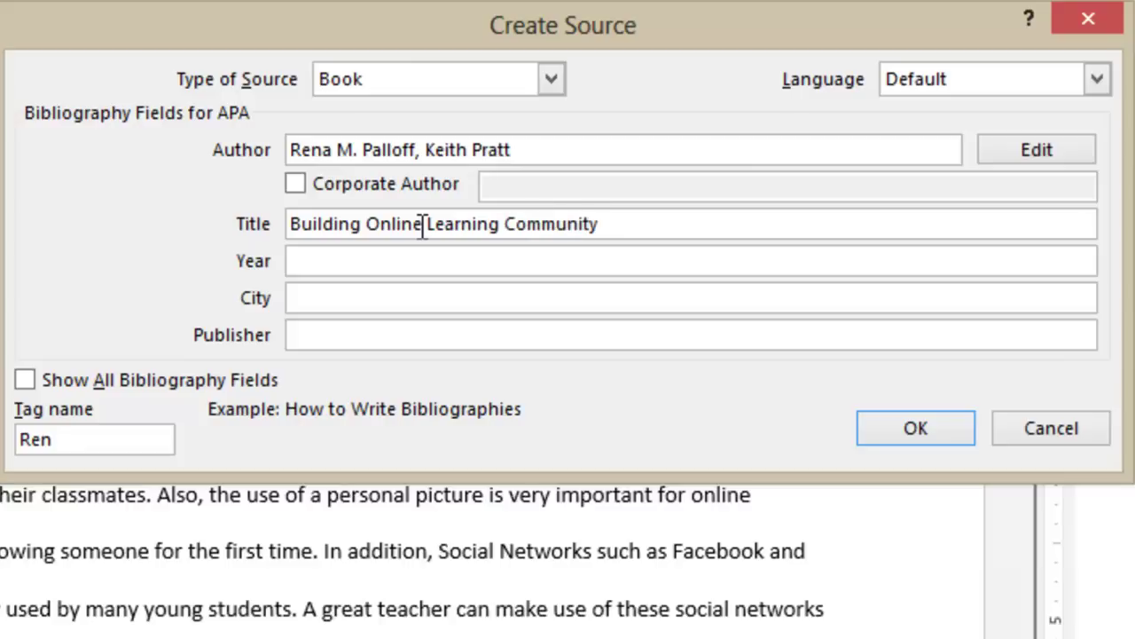
# Step: Enter year 2007, city San Diego and publisher John Wiley & Sons, fixing the typo, and save
pyautogui.click(433, 261)
pyautogui.write('2007')
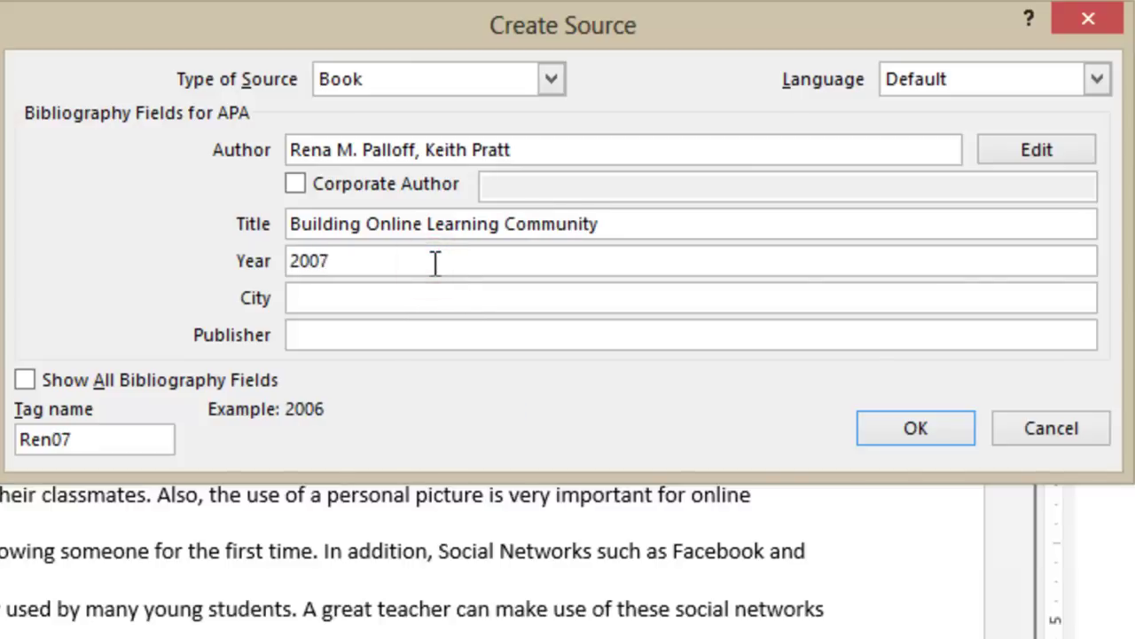
pyautogui.click(349, 297)
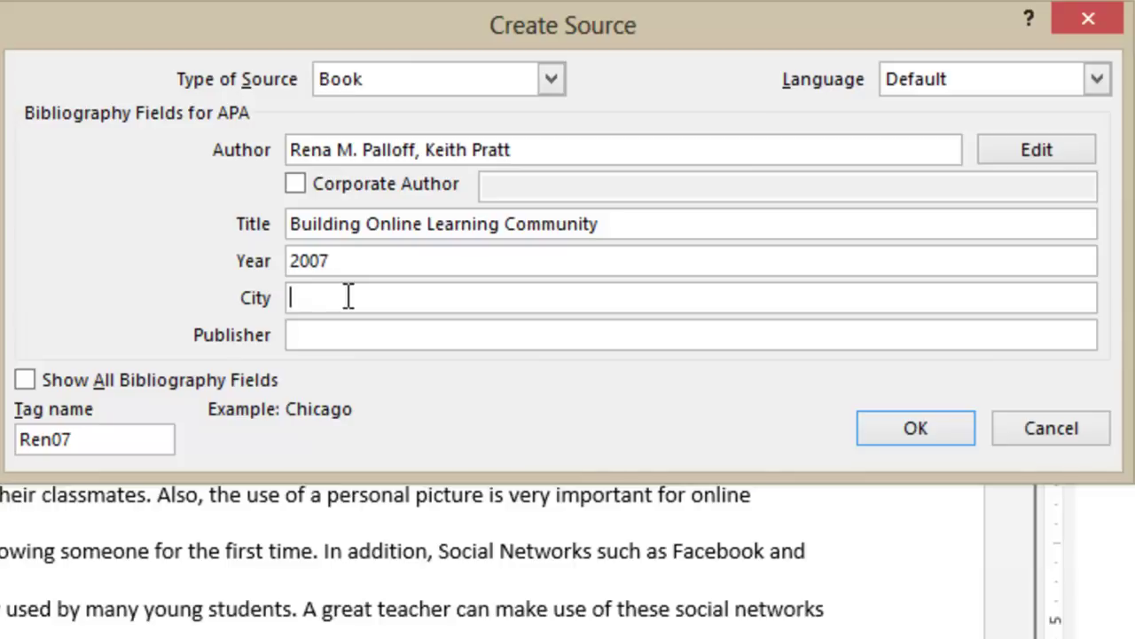
pyautogui.write('San Diego')
pyautogui.press('Tab')
pyautogui.write('John Wiley')
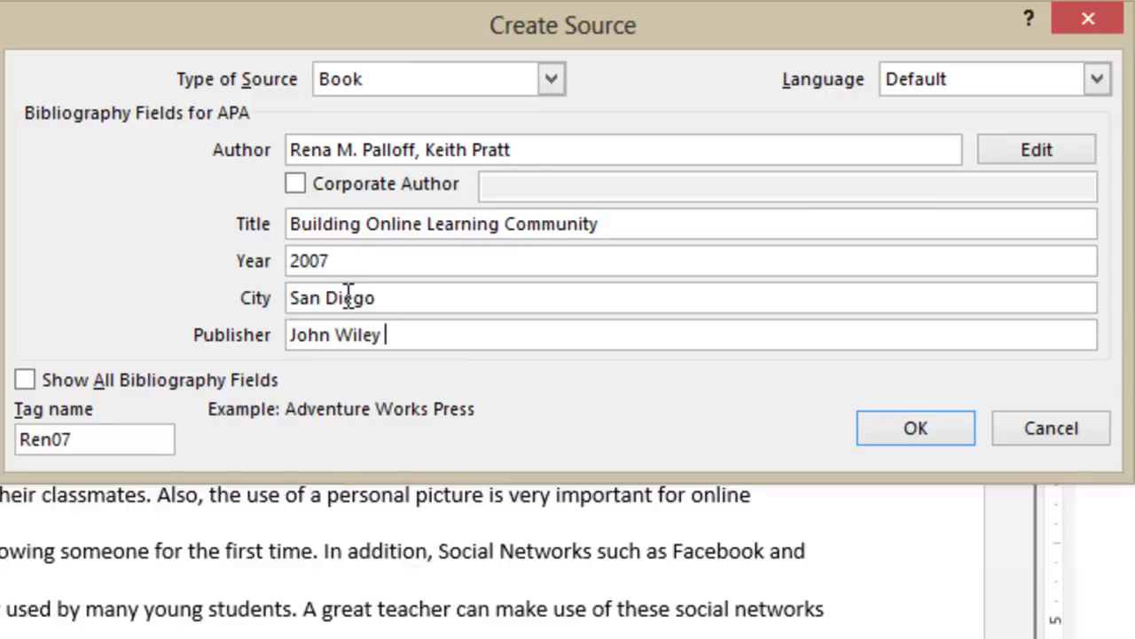
pyautogui.write(' & SOns')
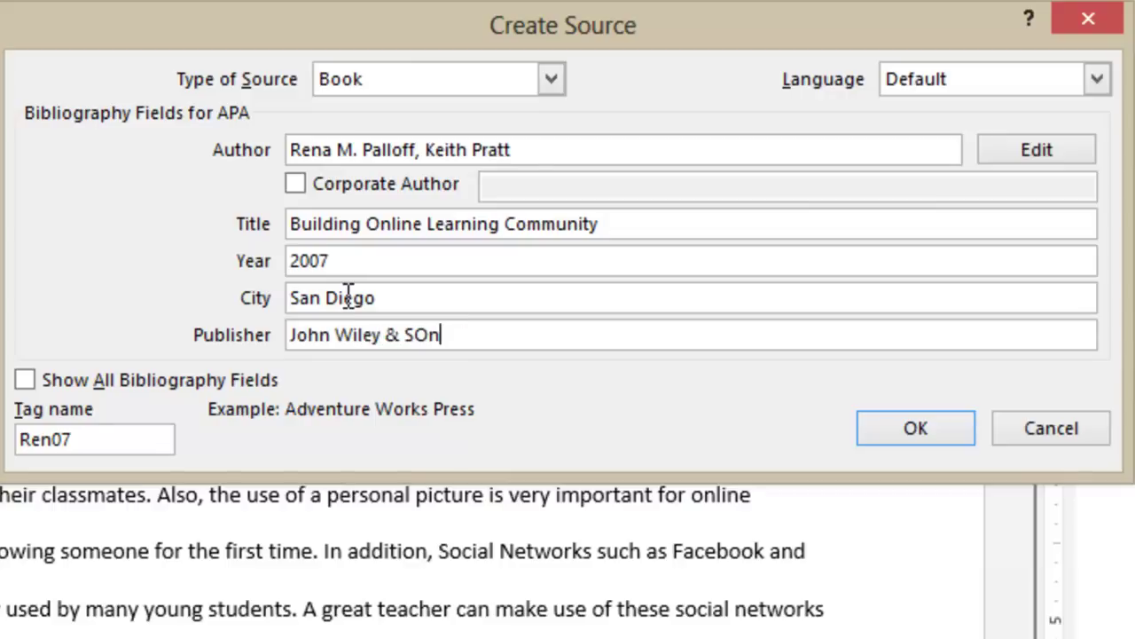
pyautogui.press('Left')
pyautogui.press('Left')
pyautogui.press('BackSpace')
pyautogui.write('o')
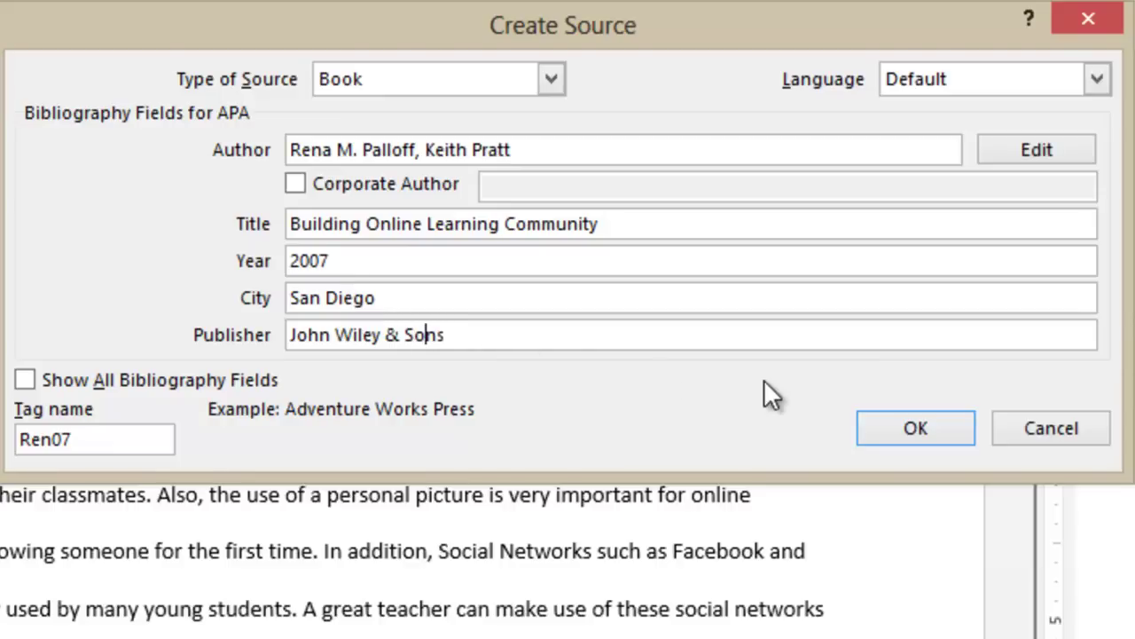
pyautogui.click(908, 431)
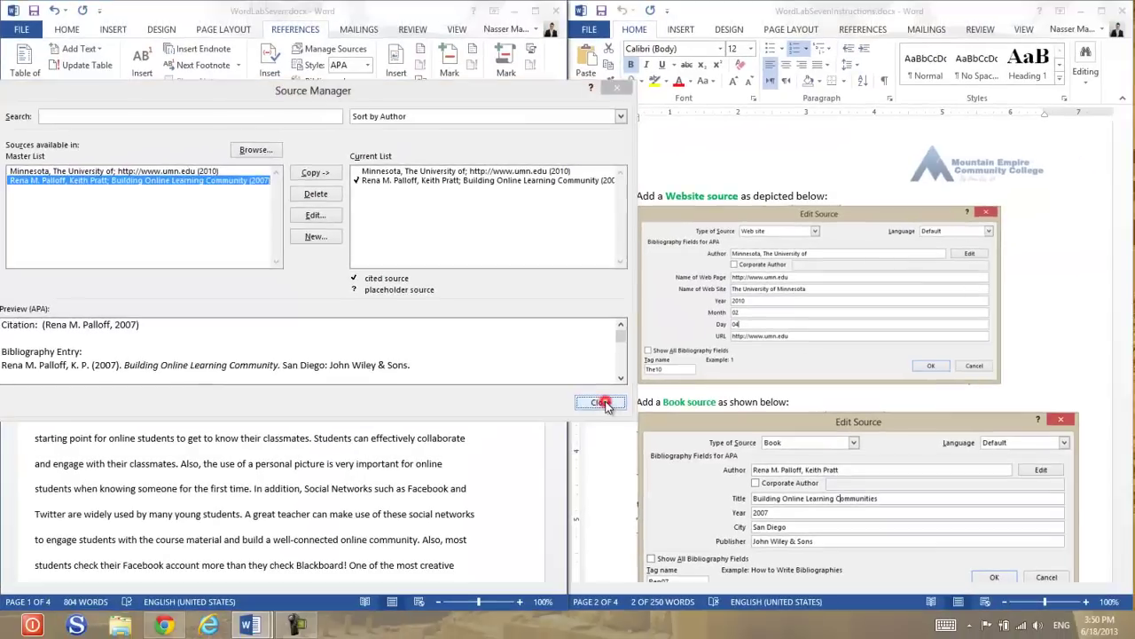
# Step: Close the Source Manager and scroll the instructions document down to steps 8–11
pyautogui.click(607, 406)
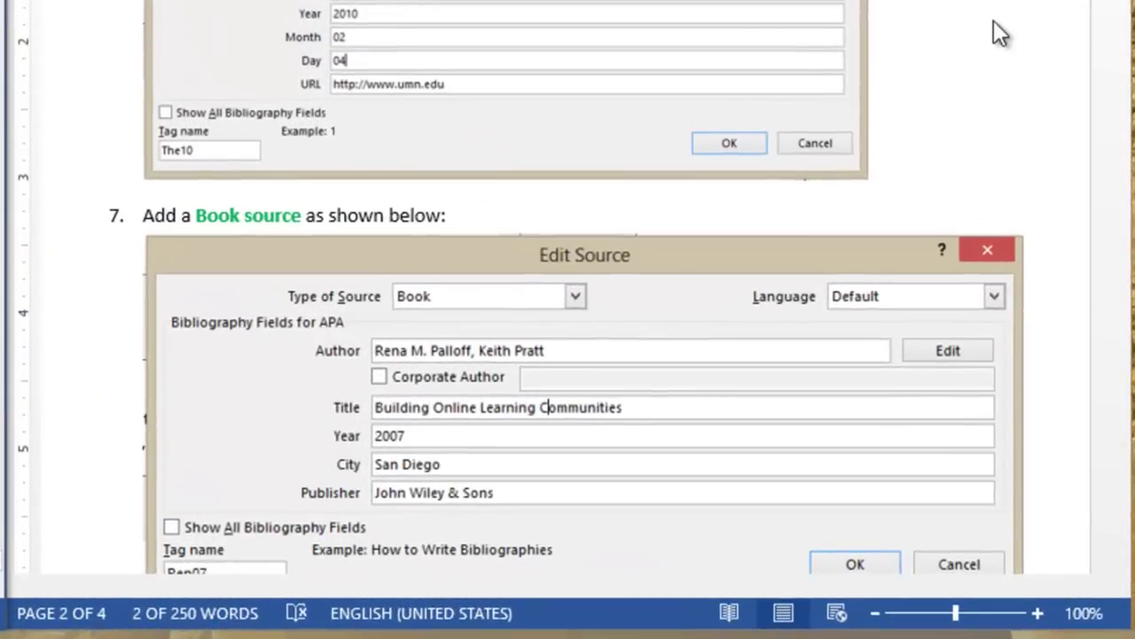
pyautogui.click(991, 24)
pyautogui.scroll(-5, 994, 26)
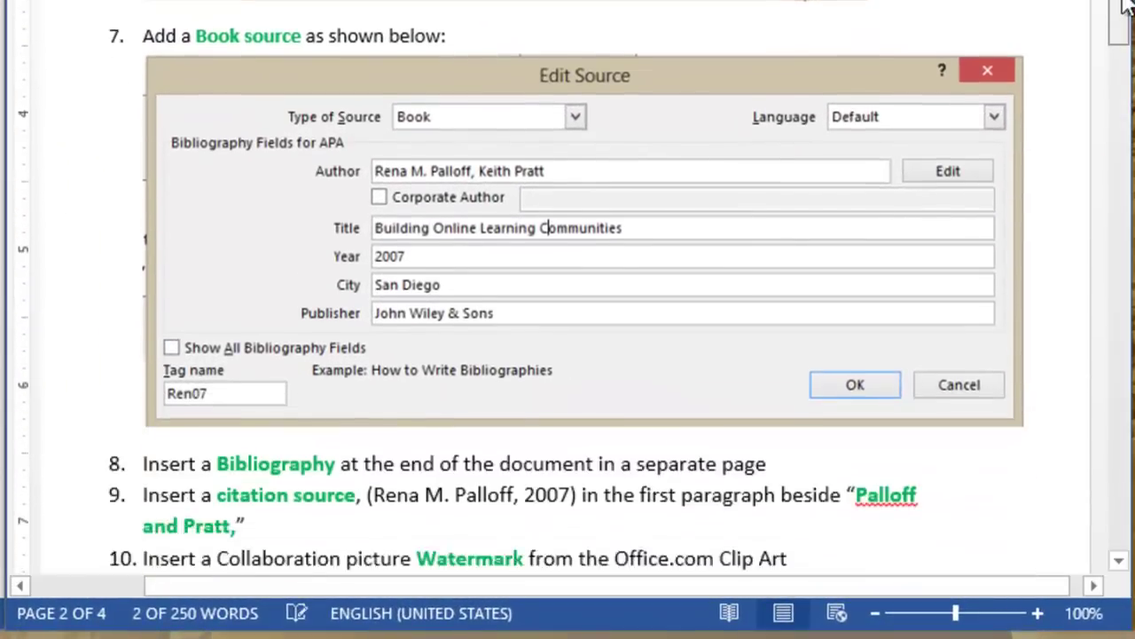
pyautogui.moveTo(1125, 13)
pyautogui.mouseDown()
pyautogui.moveTo(1123, 28)
pyautogui.moveTo(1123, 16)
pyautogui.mouseUp()
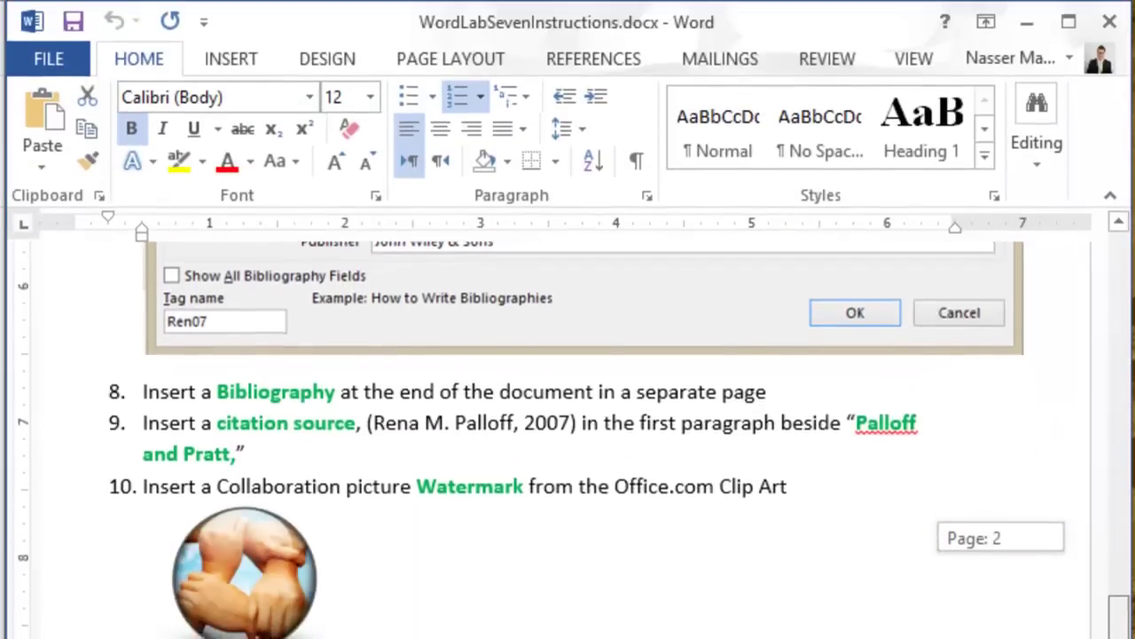
pyautogui.moveTo(1120, 603); pyautogui.dragTo(1120, 612)
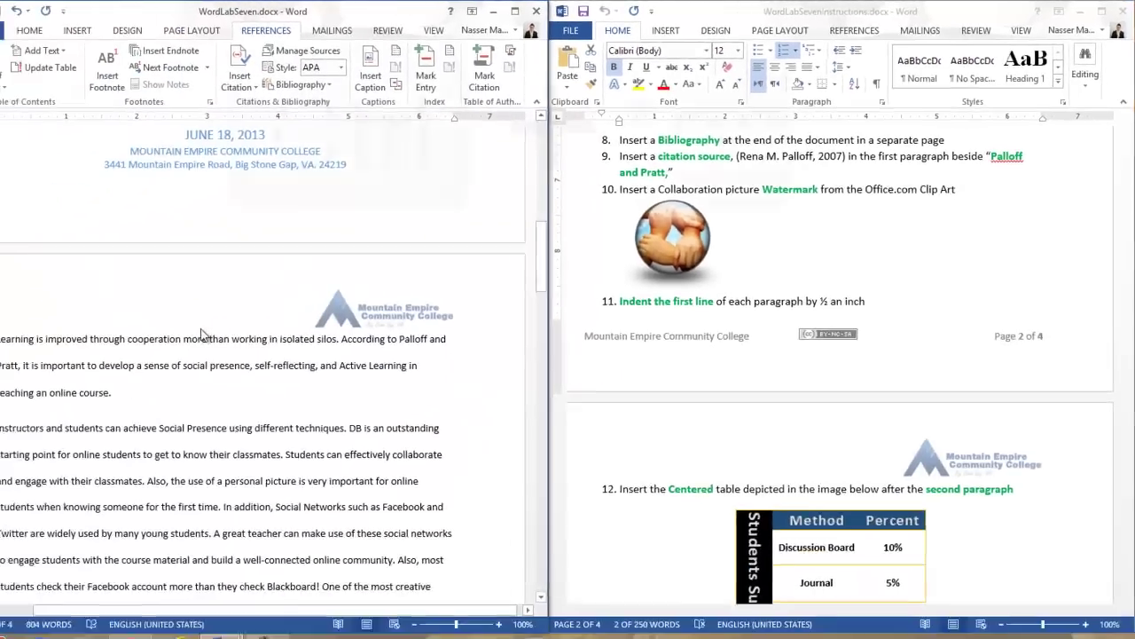
# Step: Insert a built-in Bibliography on a new page at the end of the document
pyautogui.hotkey('ctrl', 'End')
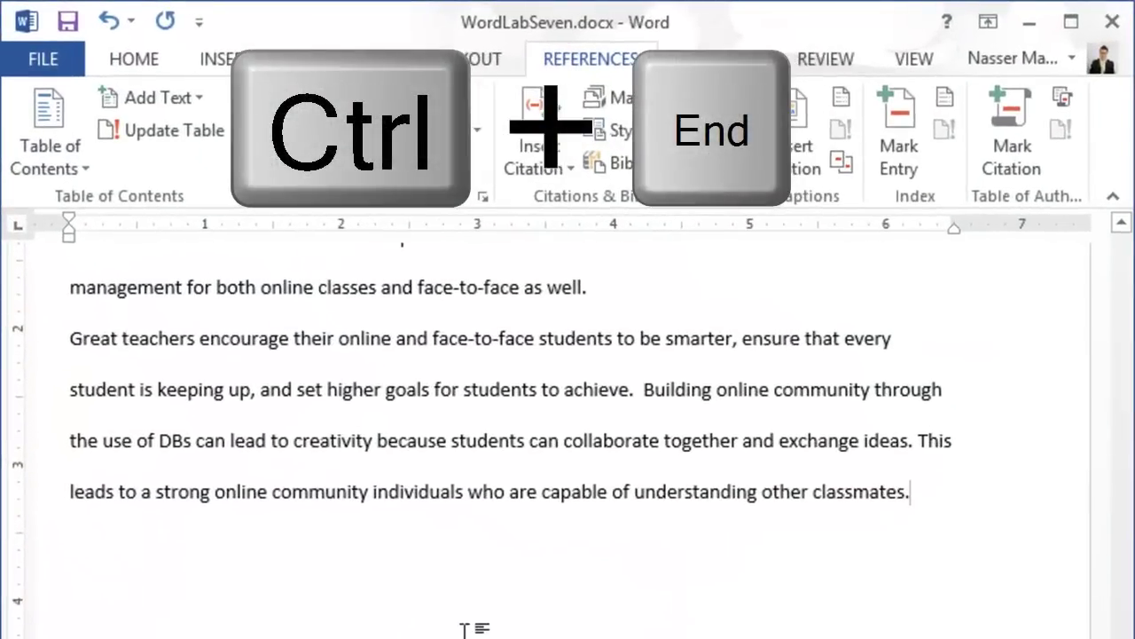
pyautogui.hotkey('ctrl', 'Return')
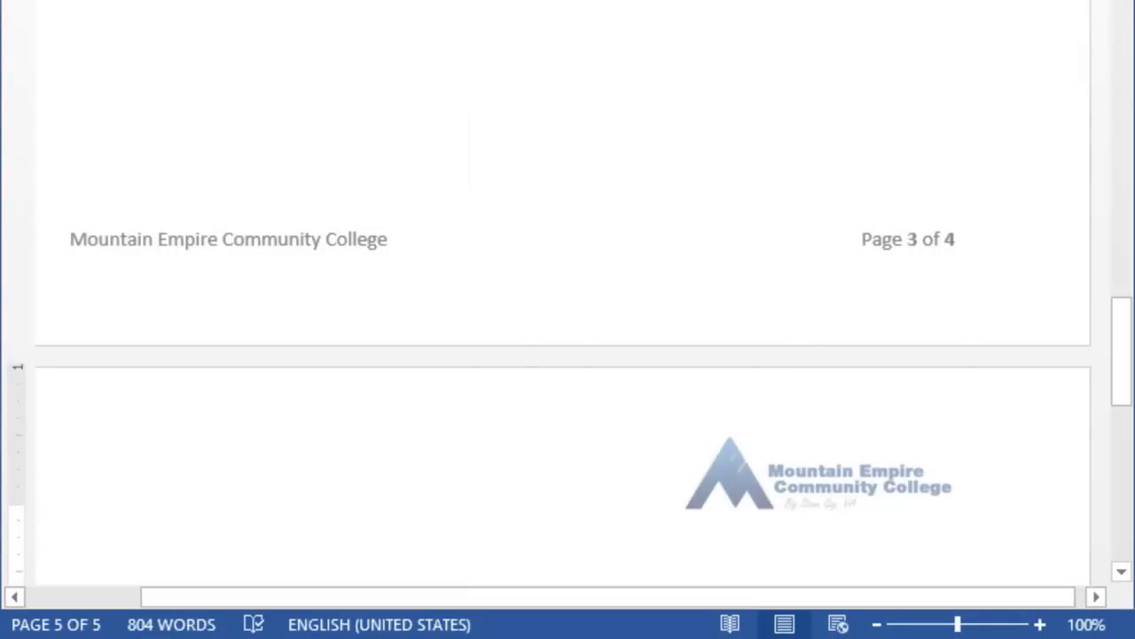
pyautogui.hotkey('alt', 's')
pyautogui.press('b')
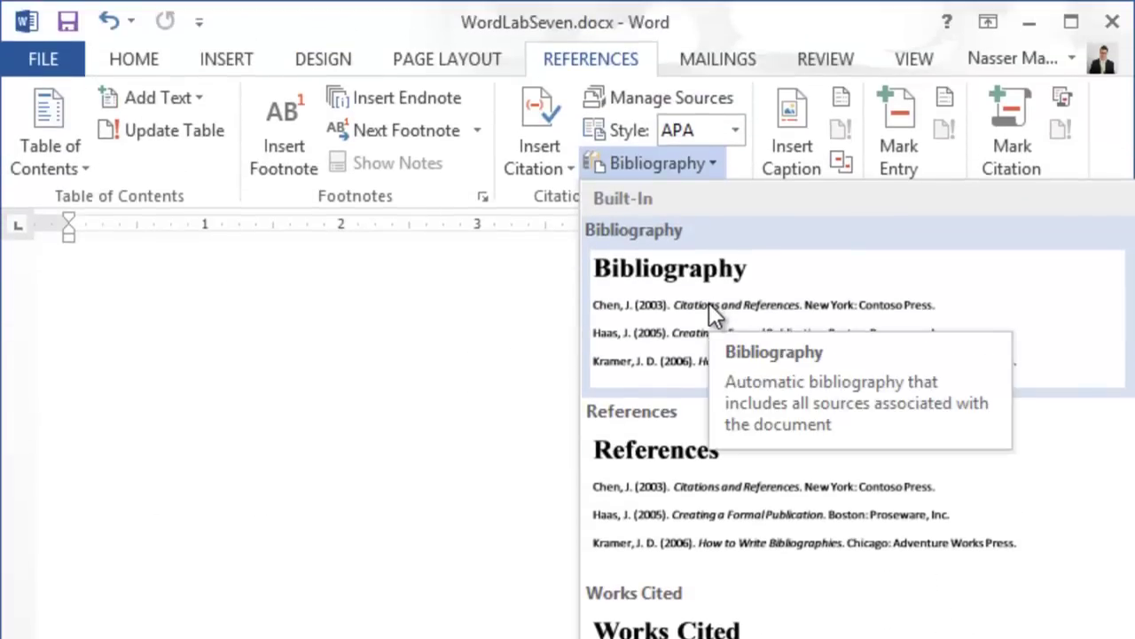
pyautogui.click(709, 302)
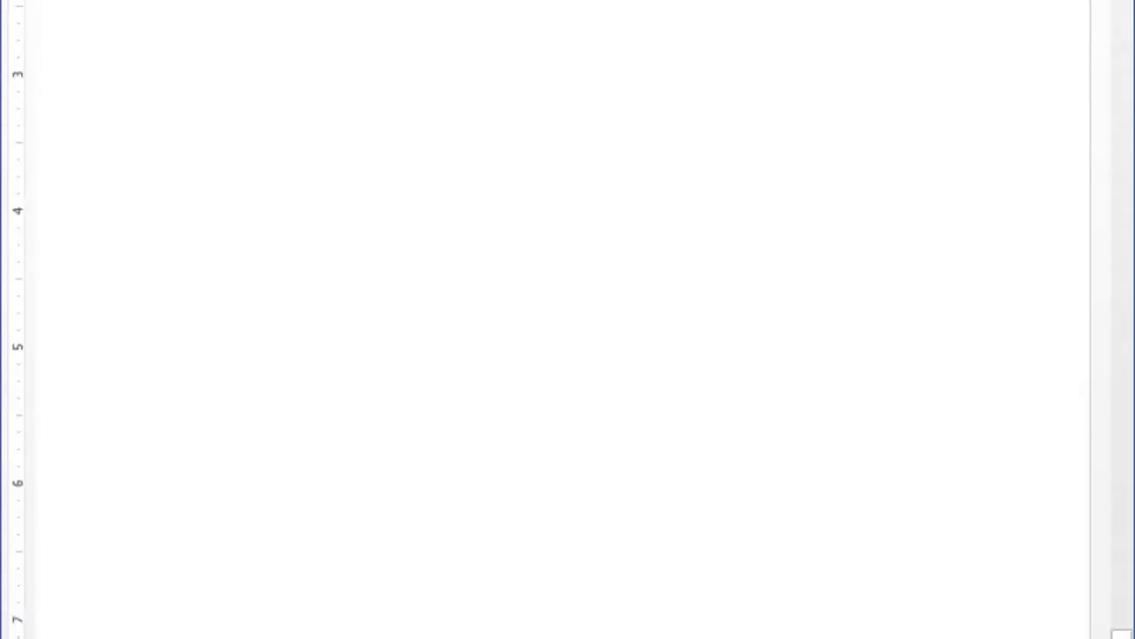
pyautogui.moveTo(1127, 417); pyautogui.dragTo(1125, 354)
# Step: Place the insertion point in the bibliography and open Manage Sources
pyautogui.click(430, 256)
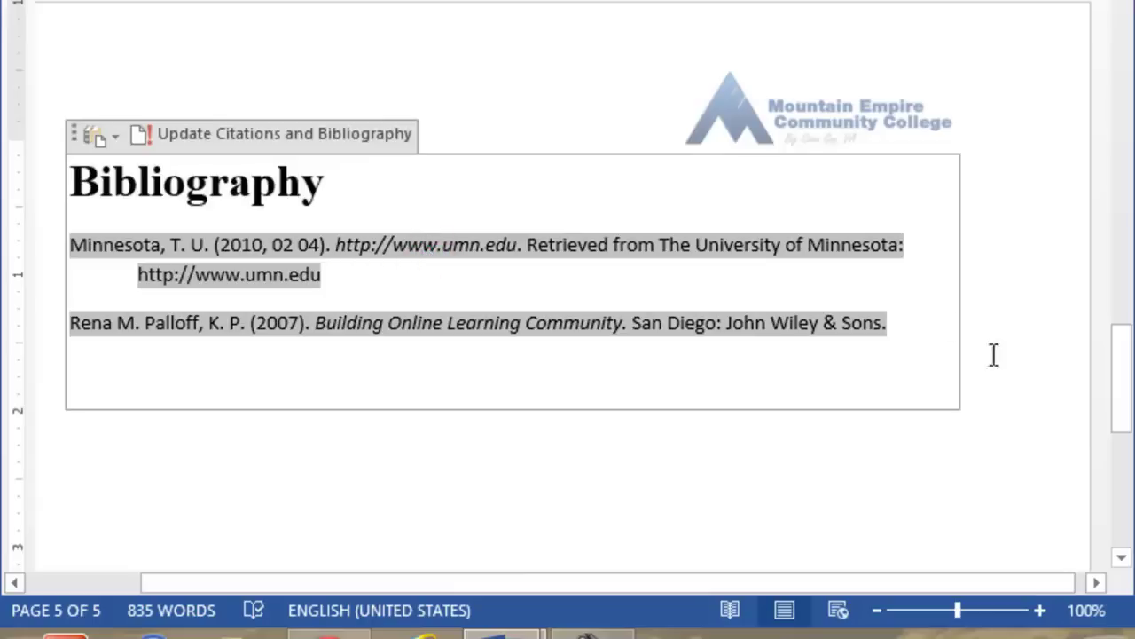
pyautogui.moveTo(1125, 413)
pyautogui.mouseDown()
pyautogui.moveTo(1093, 0)
pyautogui.moveTo(1105, 13)
pyautogui.moveTo(1120, 220)
pyautogui.moveTo(1123, 418)
pyautogui.mouseUp()
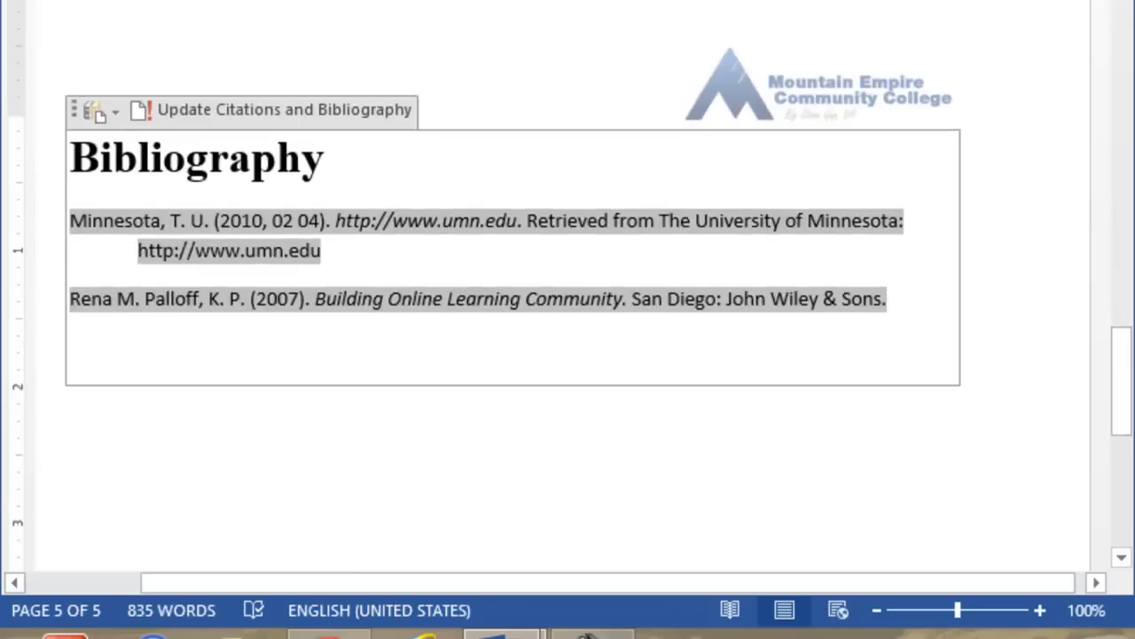
pyautogui.click(420, 220)
pyautogui.scroll(1, 641, 198)
pyautogui.click(595, 98)
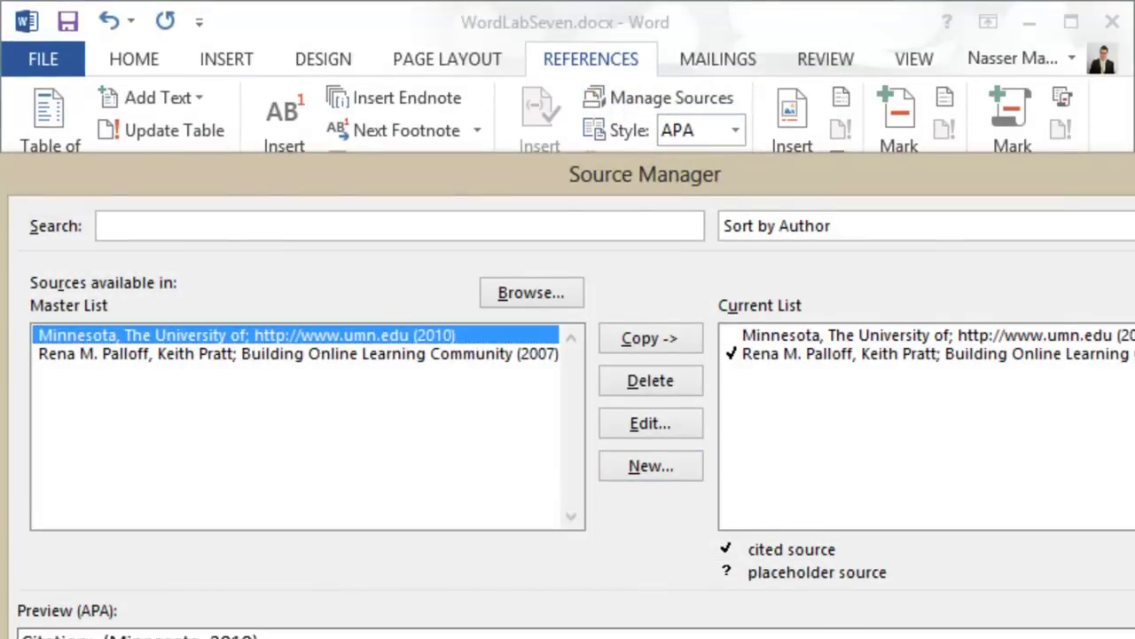
# Step: Close the Source Manager and scroll back down to the Bibliography page
pyautogui.click(1042, 638)
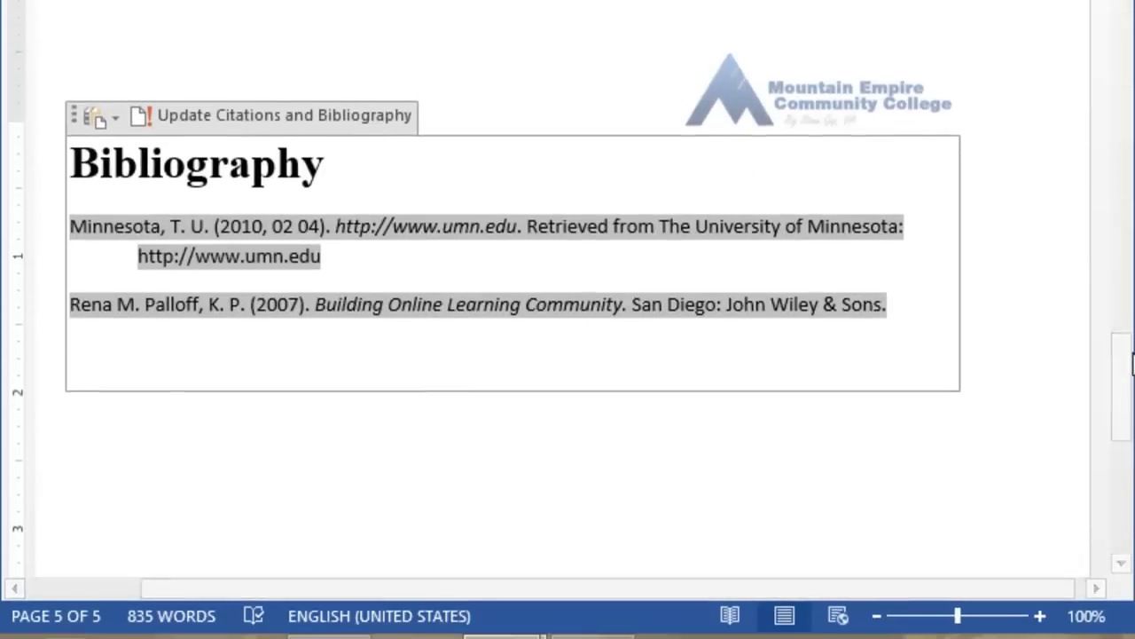
pyautogui.moveTo(1132, 361); pyautogui.dragTo(1123, 389)
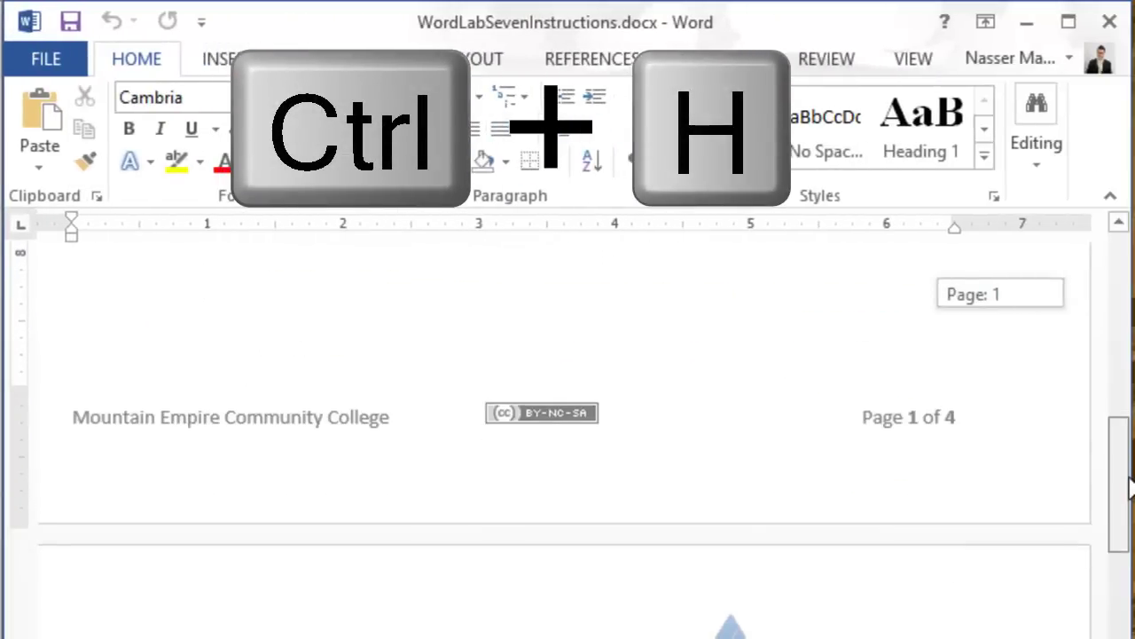
pyautogui.moveTo(1129, 487); pyautogui.dragTo(1129, 577)
pyautogui.scroll(-3, 813, 596)
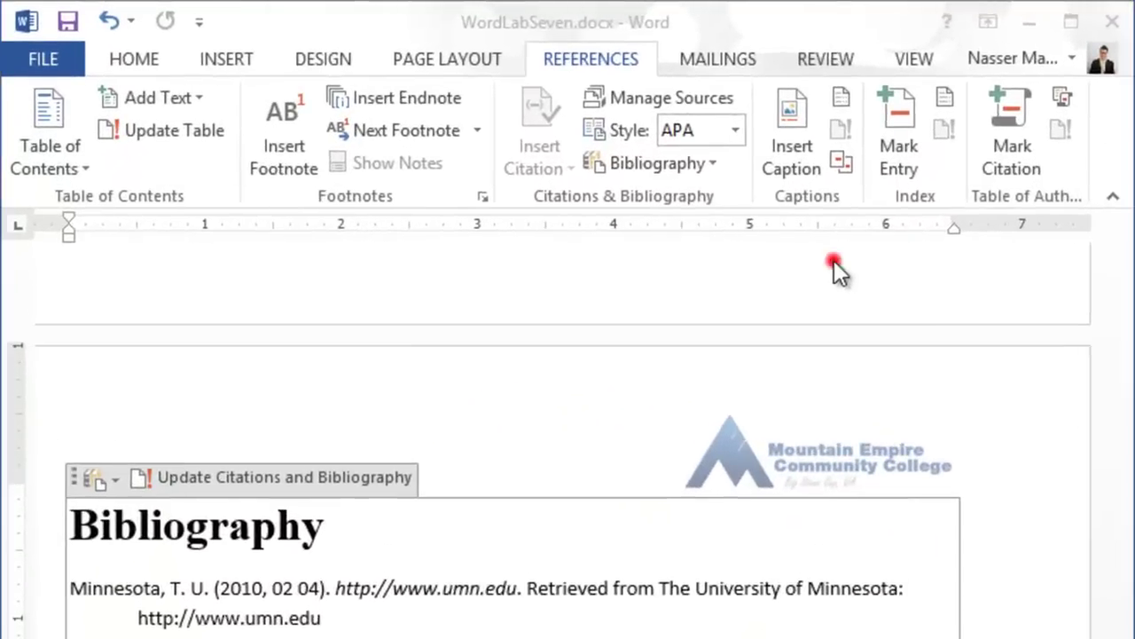
pyautogui.scroll(-10, 823, 263)
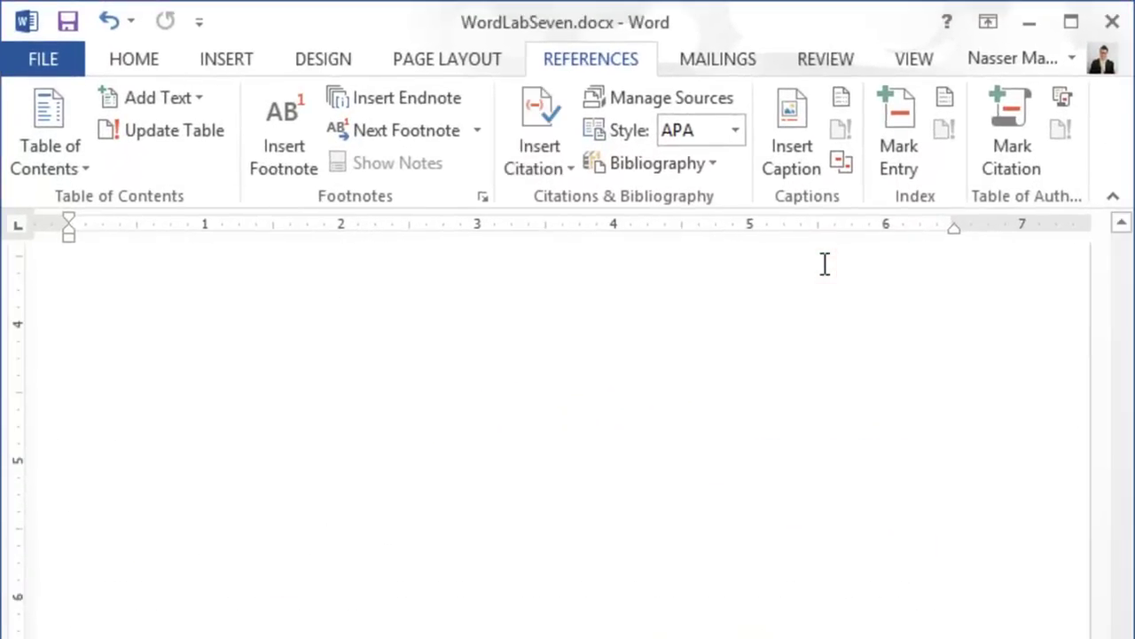
# Step: Insert a citation of the 2007 book source right after the authors' names in paragraph one
pyautogui.hotkey('ctrl', 'Home')
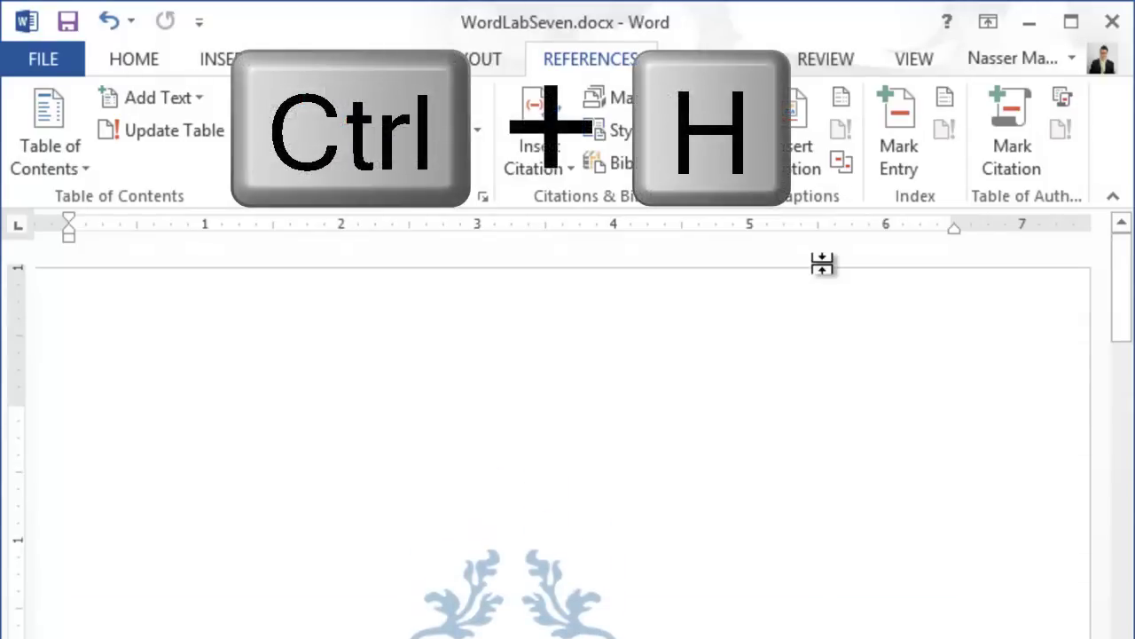
pyautogui.moveTo(1119, 264); pyautogui.dragTo(1130, 452)
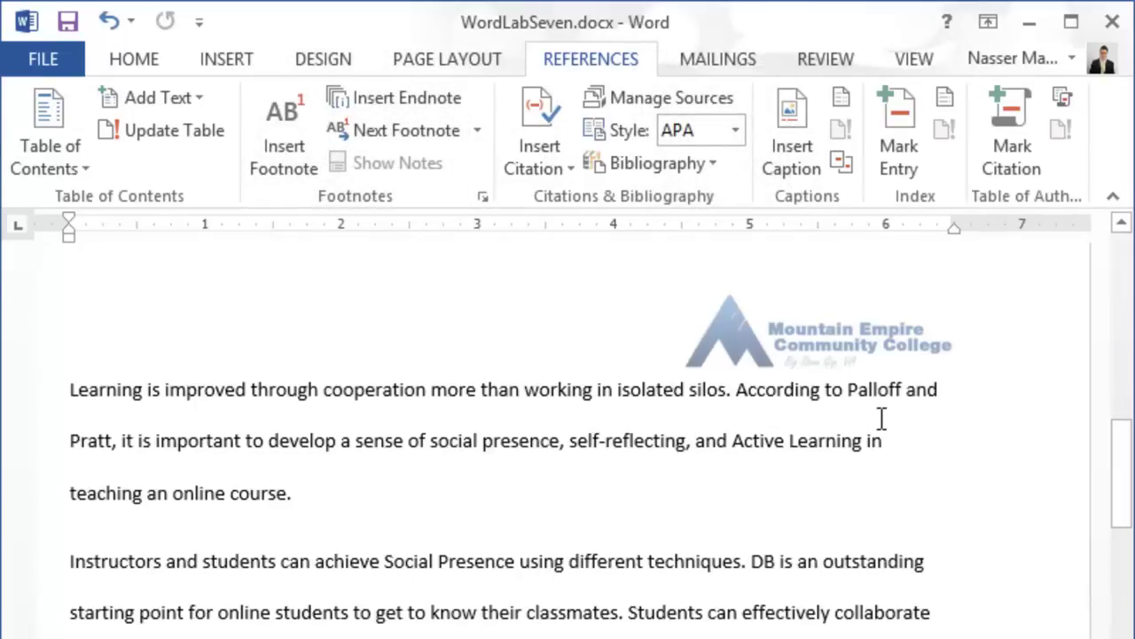
pyautogui.click(116, 441)
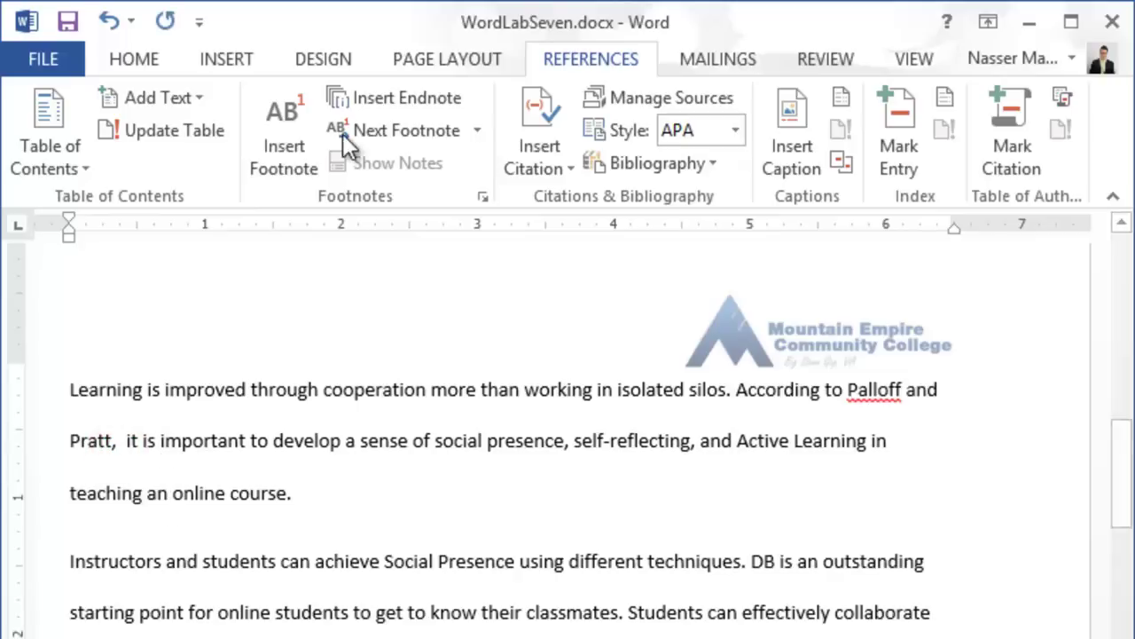
pyautogui.click(553, 156)
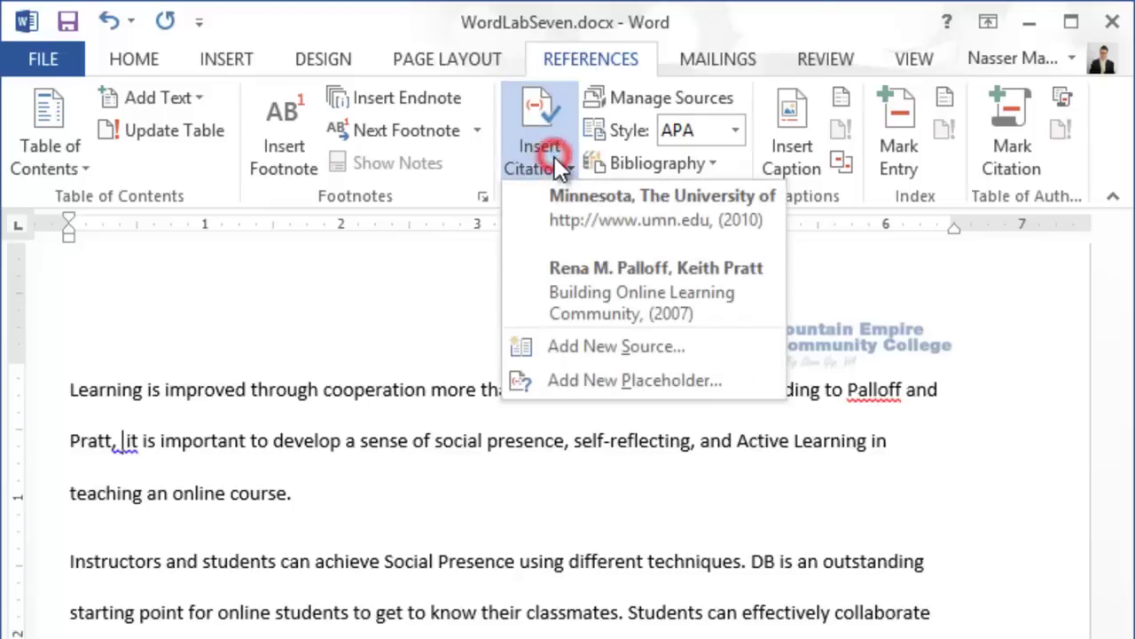
pyautogui.click(619, 276)
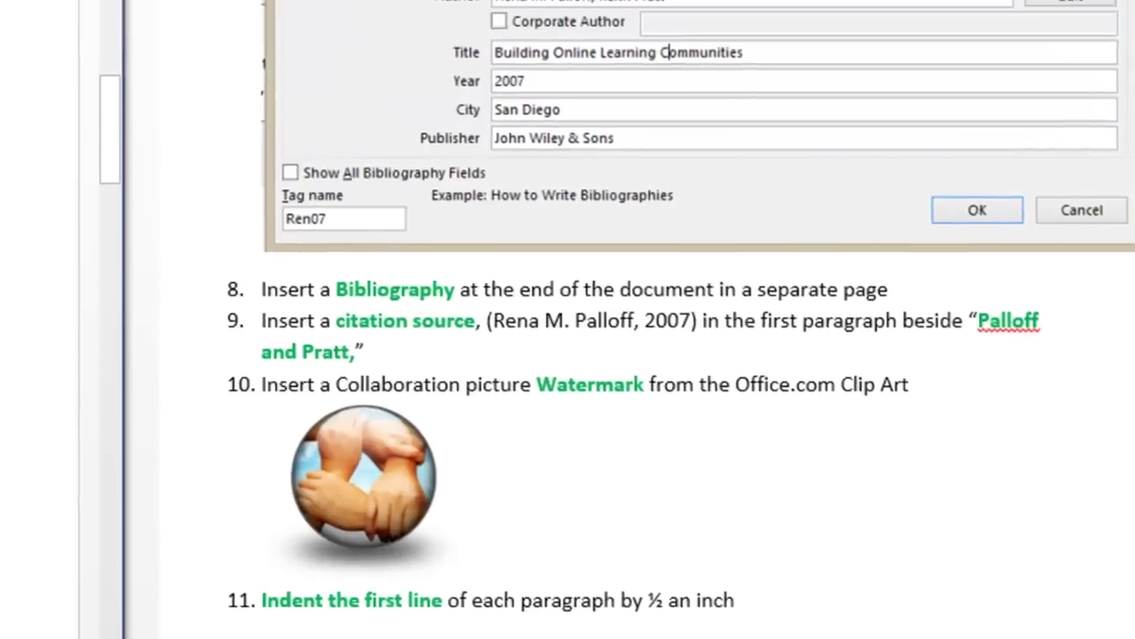
pyautogui.click(477, 554)
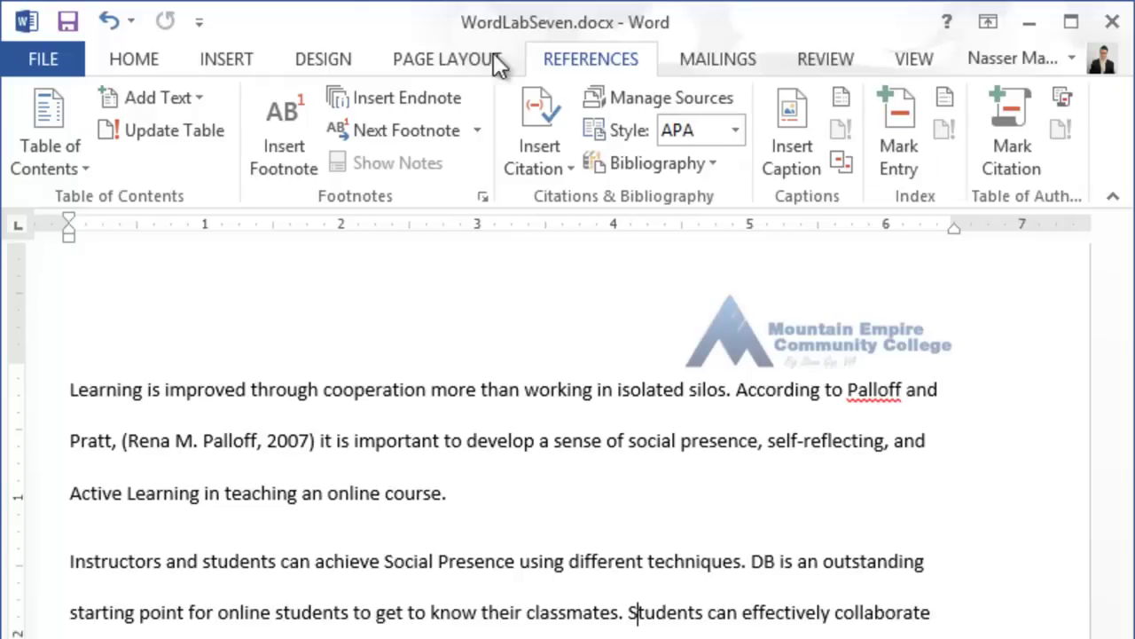
# Step: Find Design > Watermark and choose Custom Watermark from the gallery
pyautogui.click(439, 62)
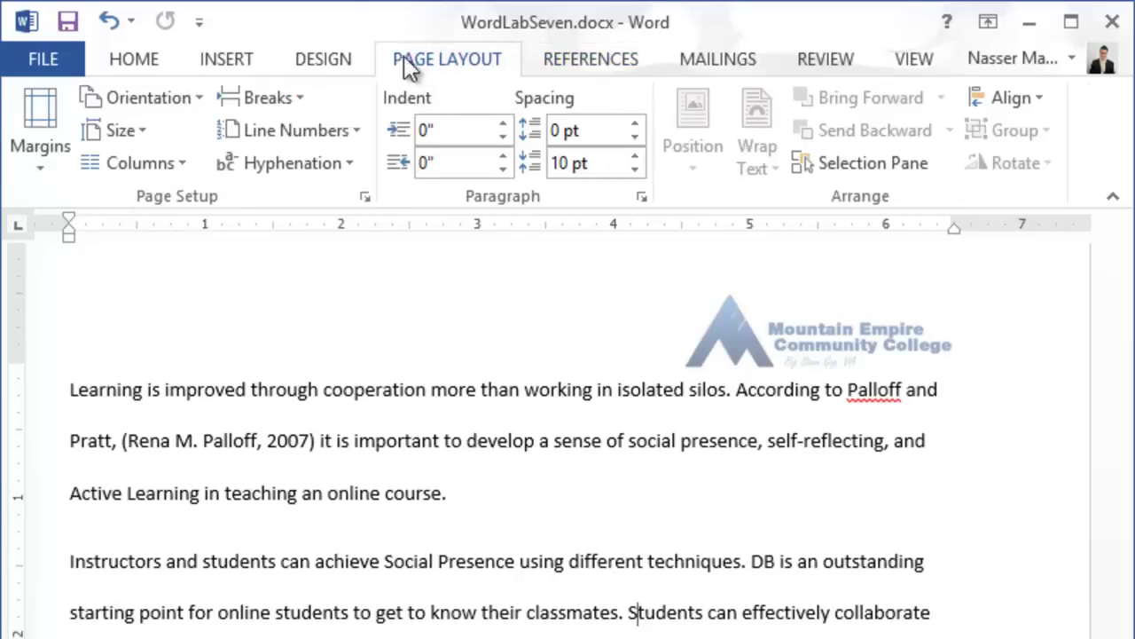
pyautogui.click(323, 57)
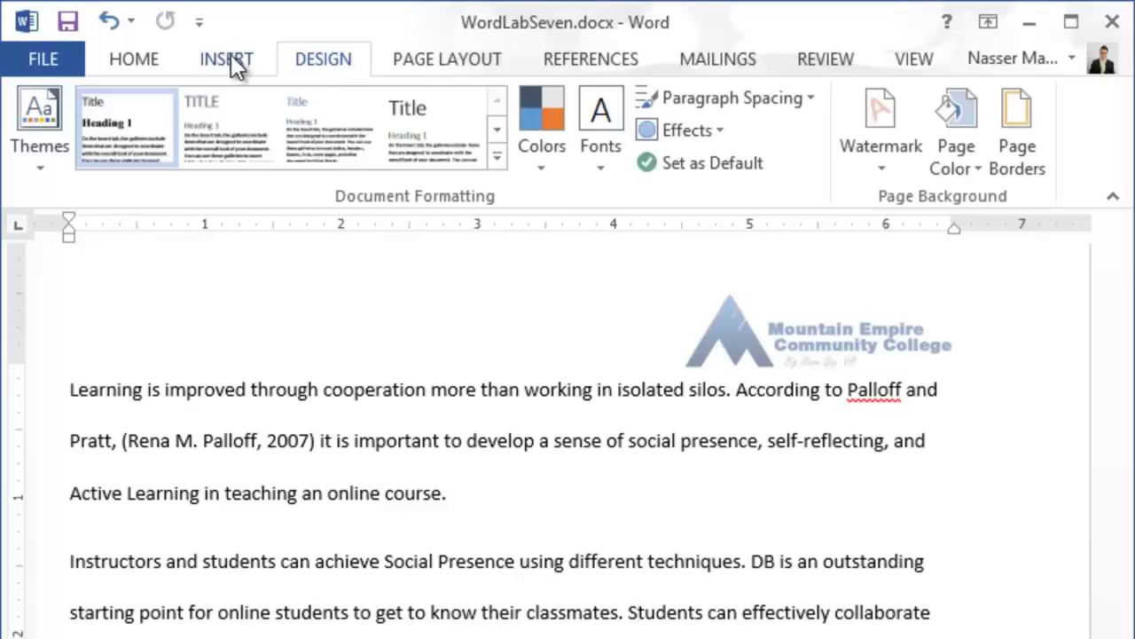
pyautogui.click(226, 57)
pyautogui.click(325, 60)
pyautogui.click(434, 57)
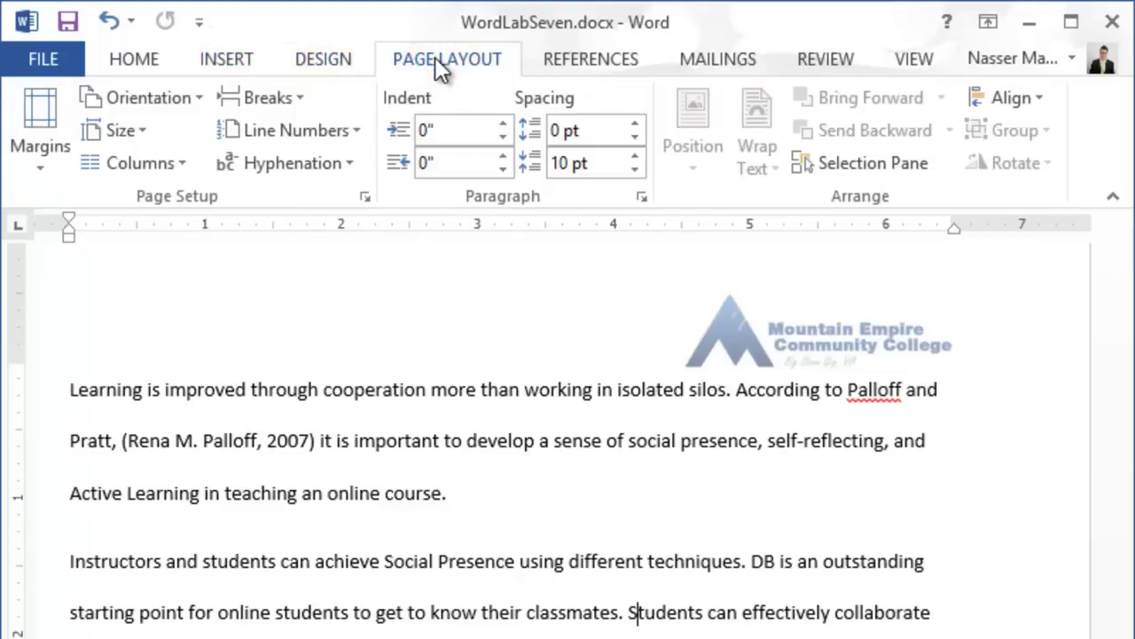
pyautogui.click(328, 60)
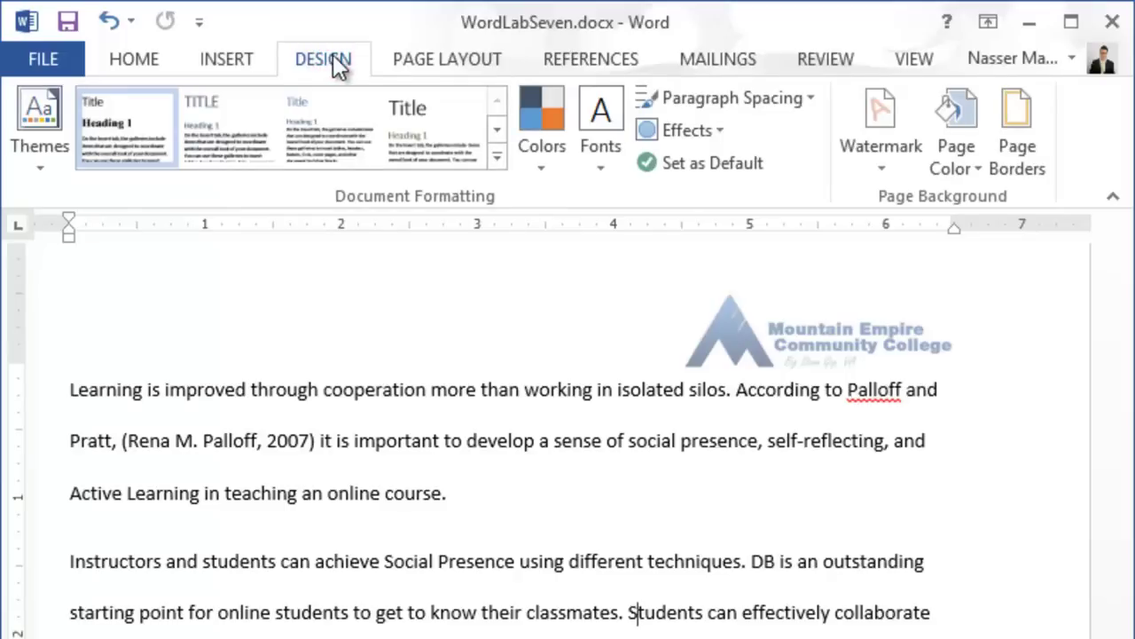
pyautogui.click(880, 167)
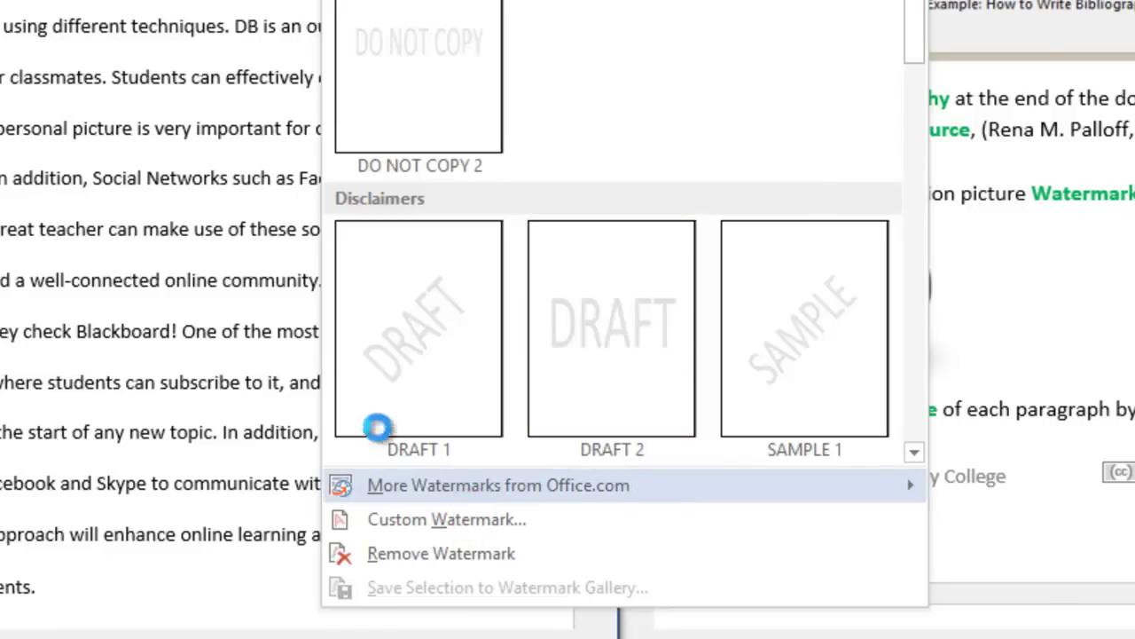
pyautogui.click(311, 320)
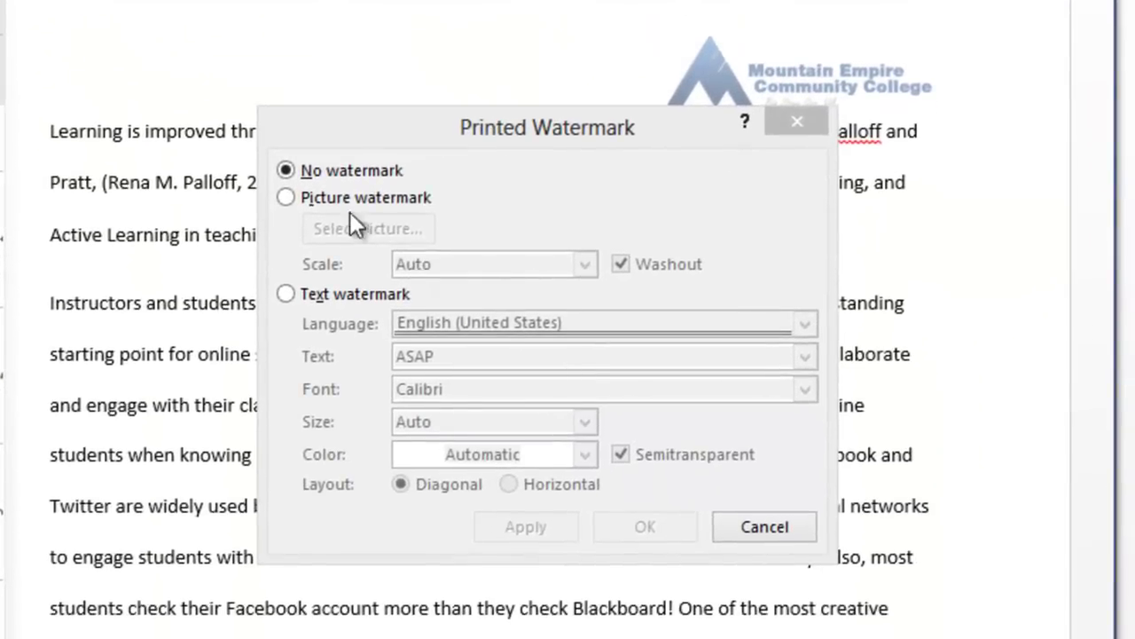
# Step: Set the joined-hands 'Collaboration' clip art as a washed-out picture watermark
pyautogui.click(351, 462)
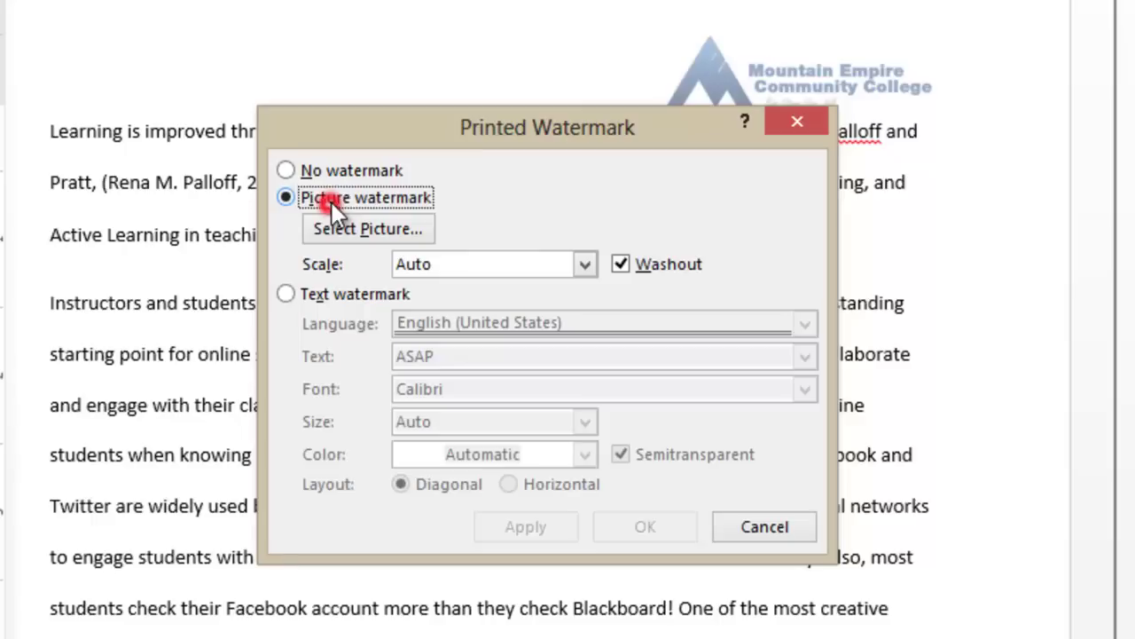
pyautogui.click(370, 231)
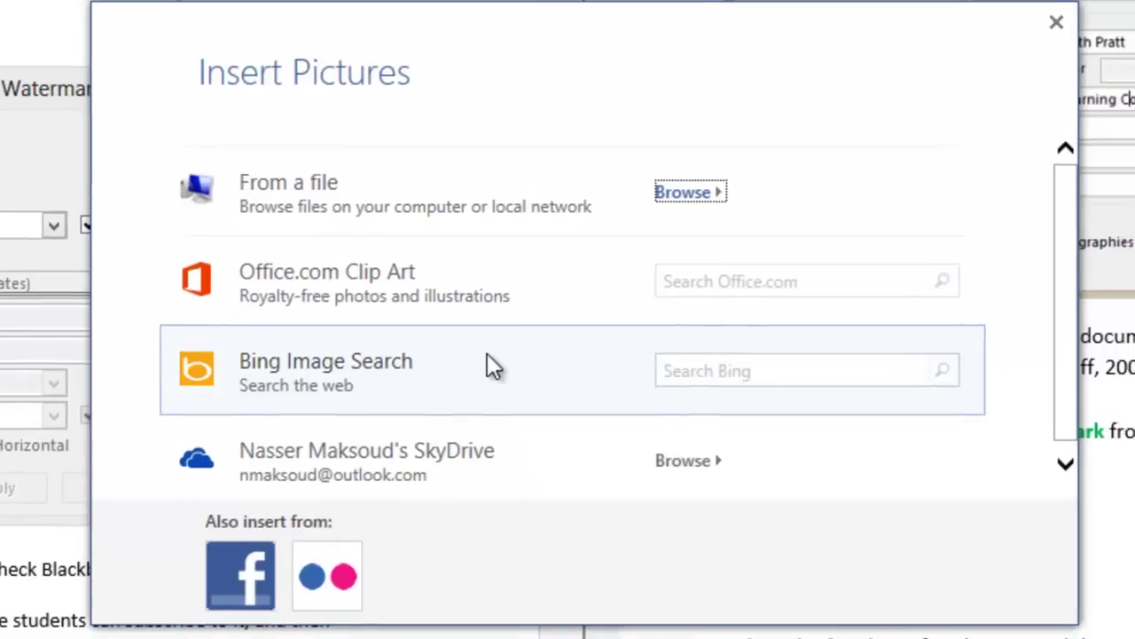
pyautogui.click(710, 279)
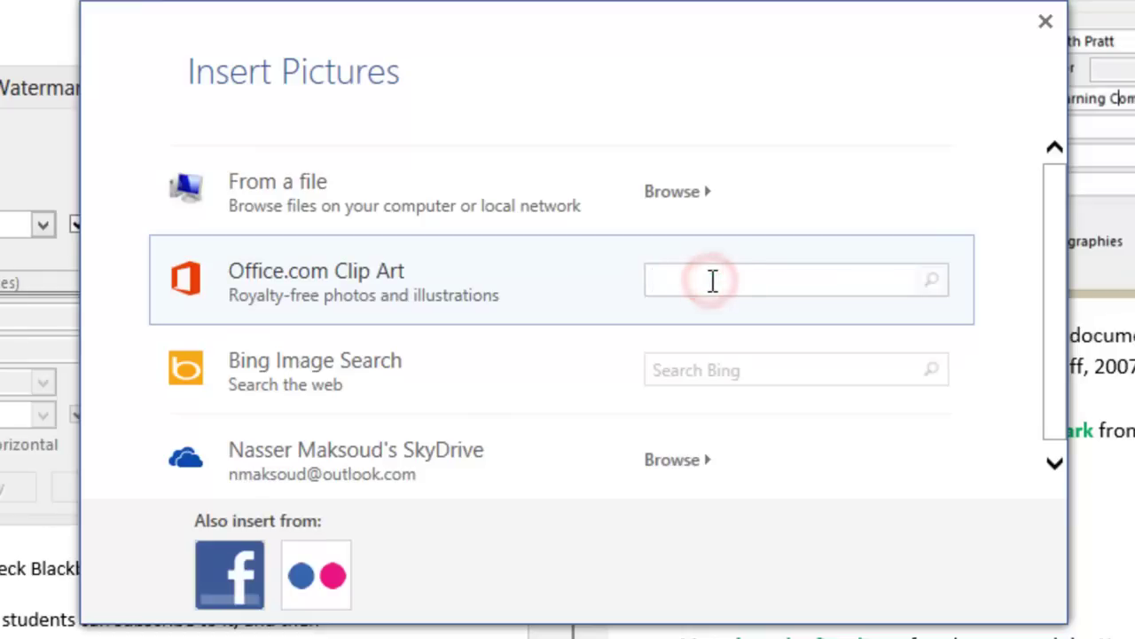
pyautogui.write('Colla')
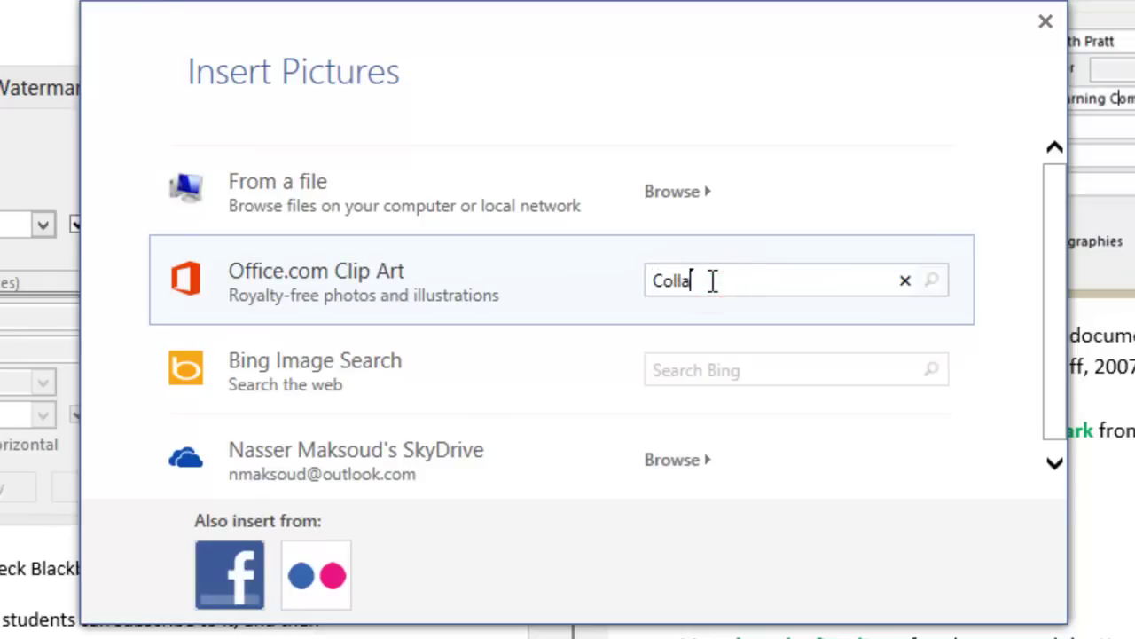
pyautogui.write('boration')
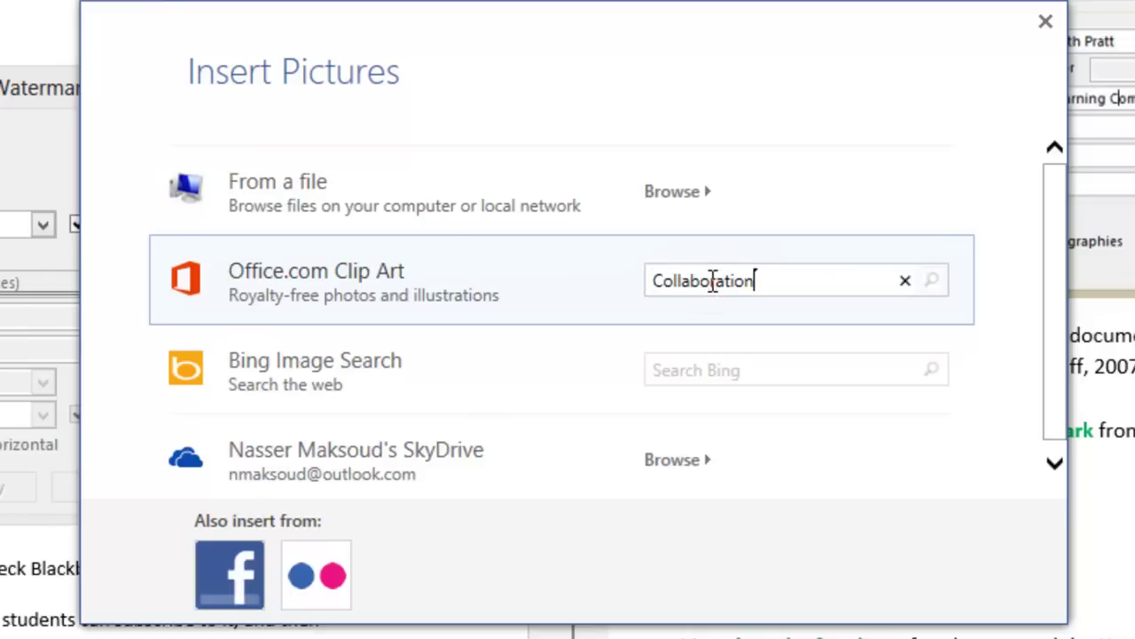
pyautogui.press('Return')
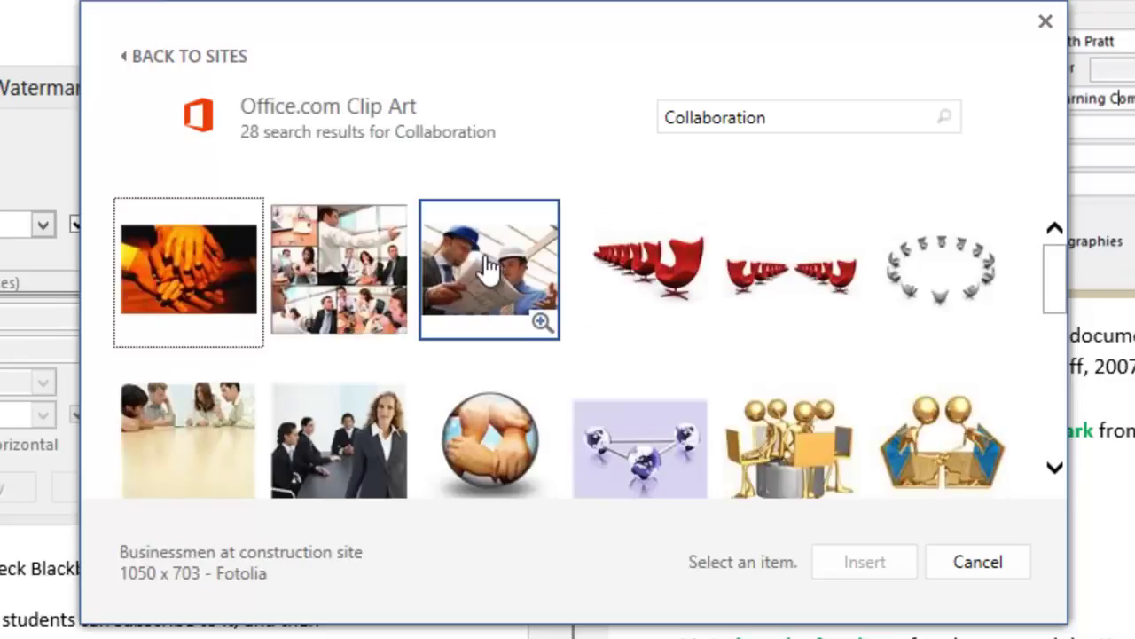
pyautogui.click(556, 454)
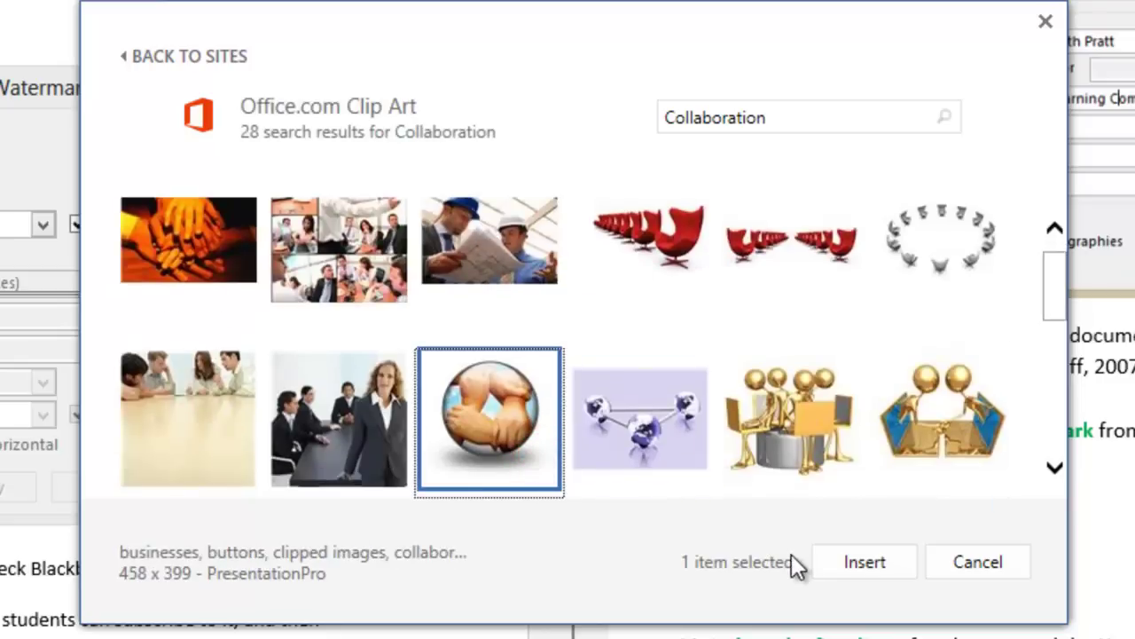
pyautogui.click(888, 561)
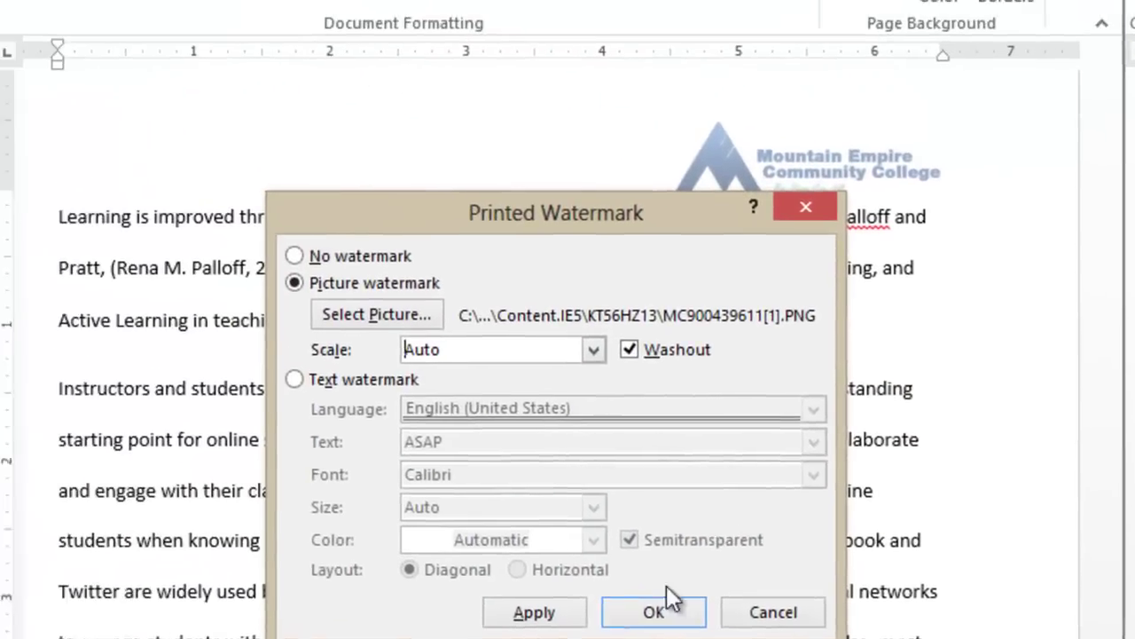
pyautogui.click(100, 488)
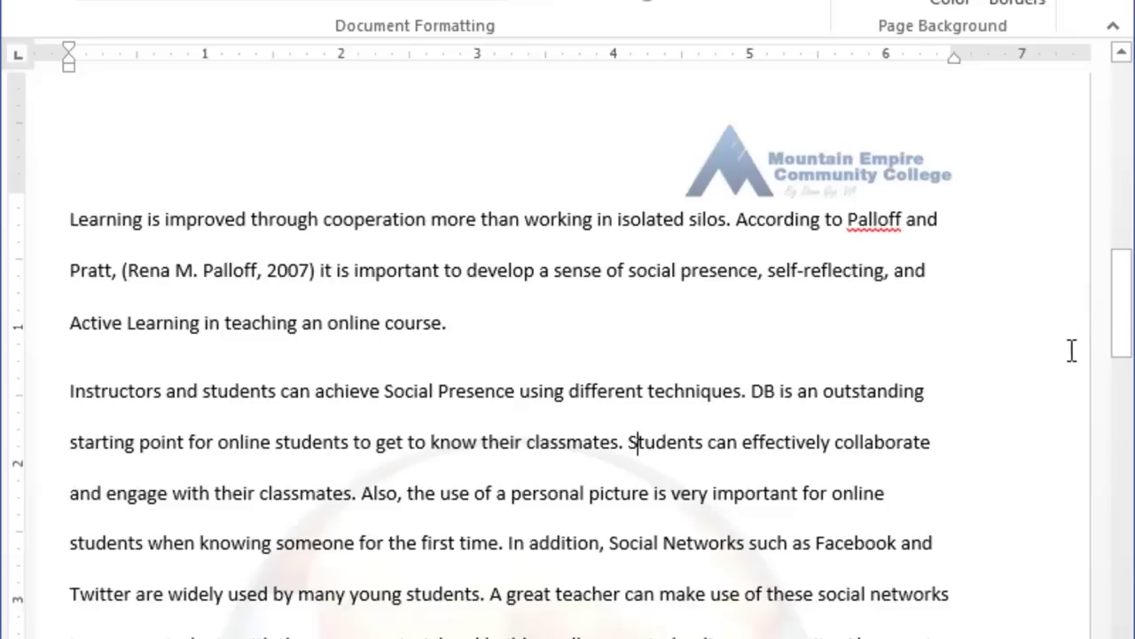
# Step: Review the watermarked pages and select the body text starting from 'Learning'
pyautogui.click(1120, 295)
pyautogui.moveTo(1119, 295); pyautogui.dragTo(1120, 326)
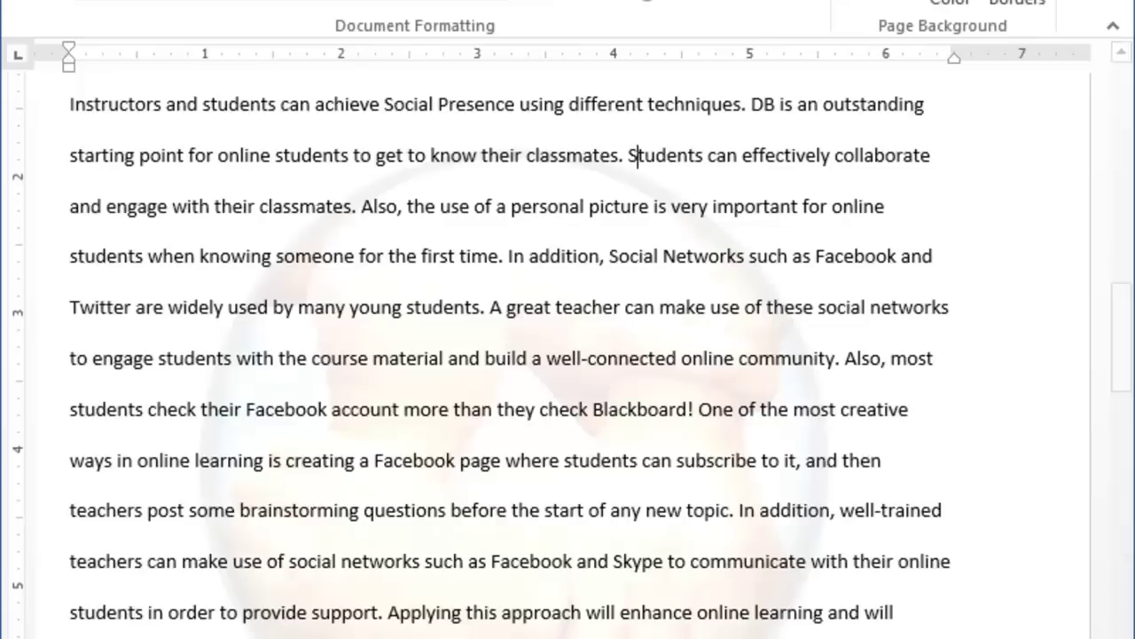
pyautogui.click(1019, 571)
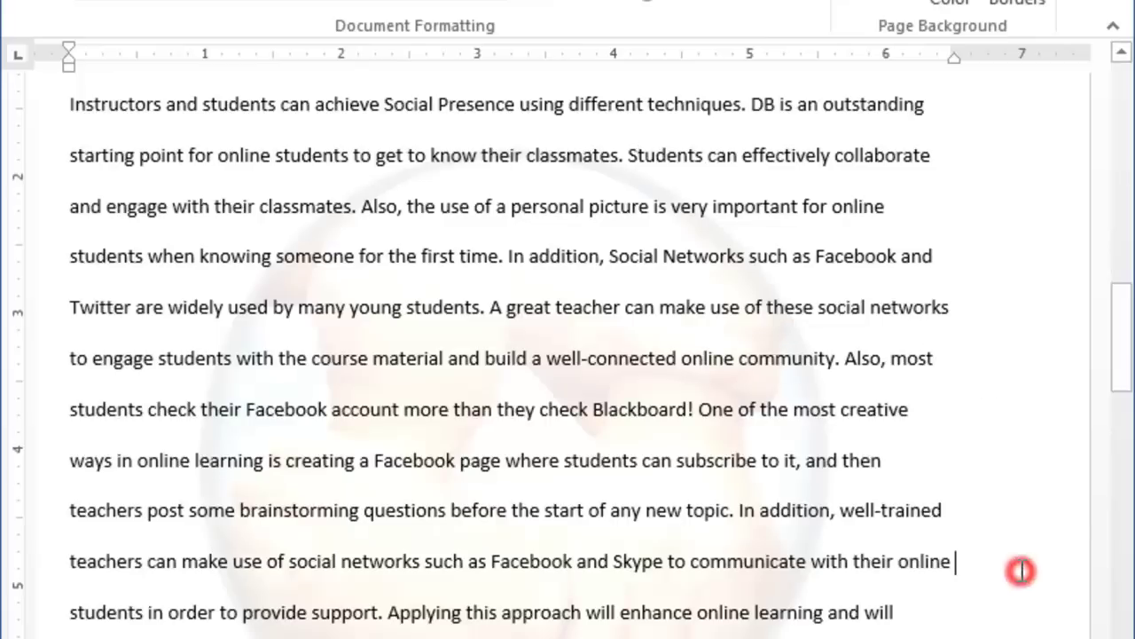
pyautogui.moveTo(1118, 355)
pyautogui.mouseDown()
pyautogui.moveTo(1122, 208)
pyautogui.moveTo(1106, 121)
pyautogui.moveTo(1123, 203)
pyautogui.moveTo(1129, 390)
pyautogui.moveTo(1127, 374)
pyautogui.mouseUp()
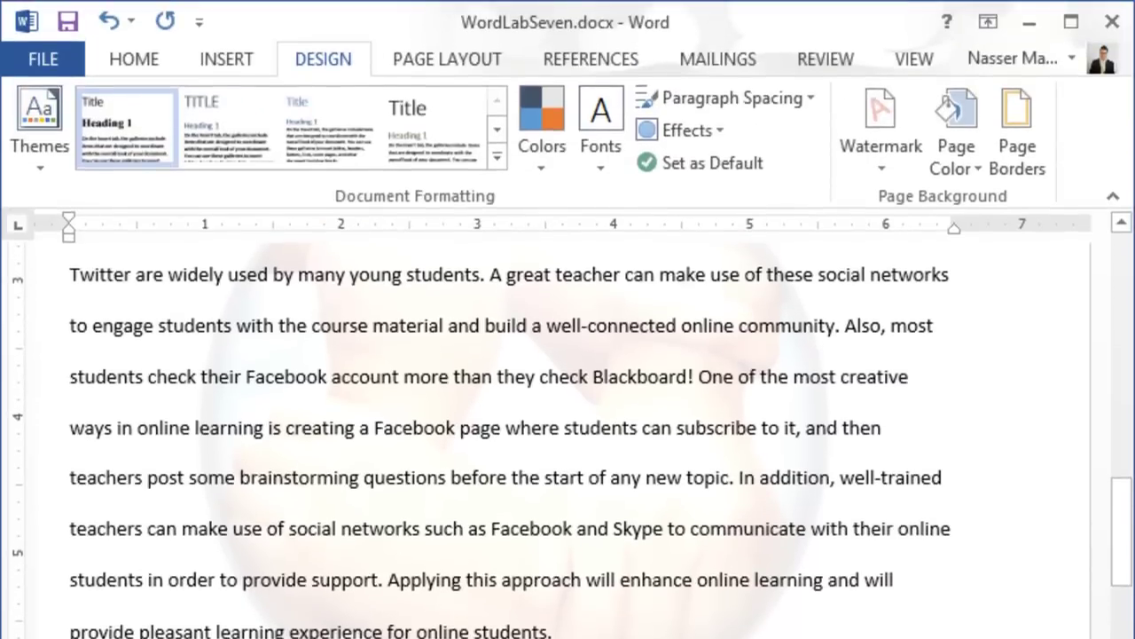
pyautogui.moveTo(1123, 456)
pyautogui.mouseDown()
pyautogui.moveTo(1120, 367)
pyautogui.moveTo(1125, 444)
pyautogui.mouseUp()
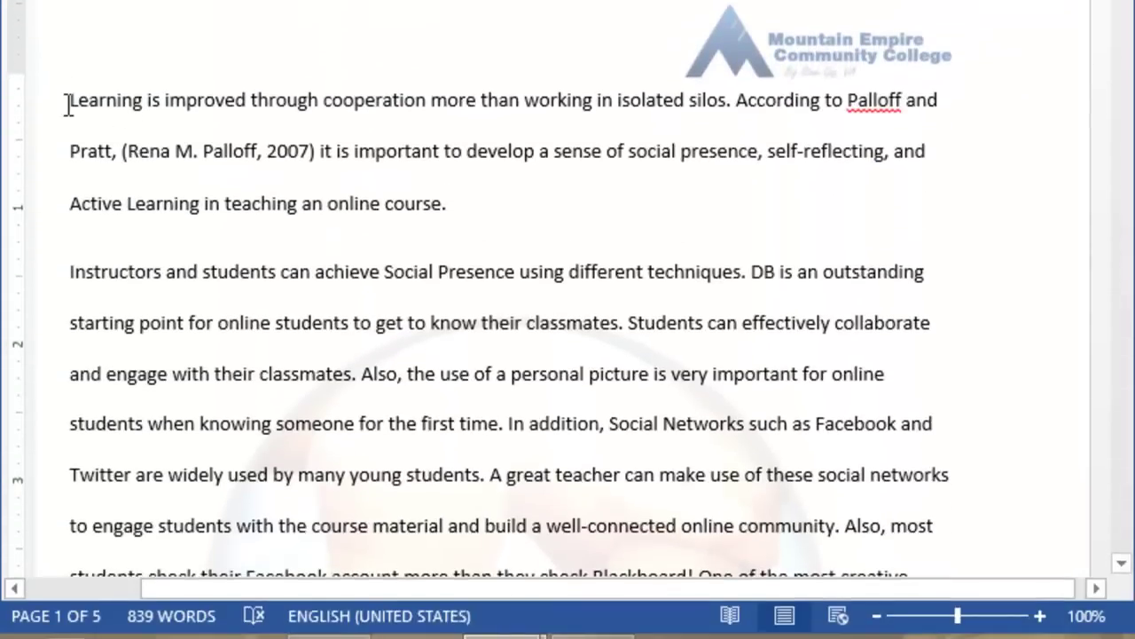
pyautogui.moveTo(67, 105); pyautogui.dragTo(451, 594)
pyautogui.scroll(10, 568, 302)
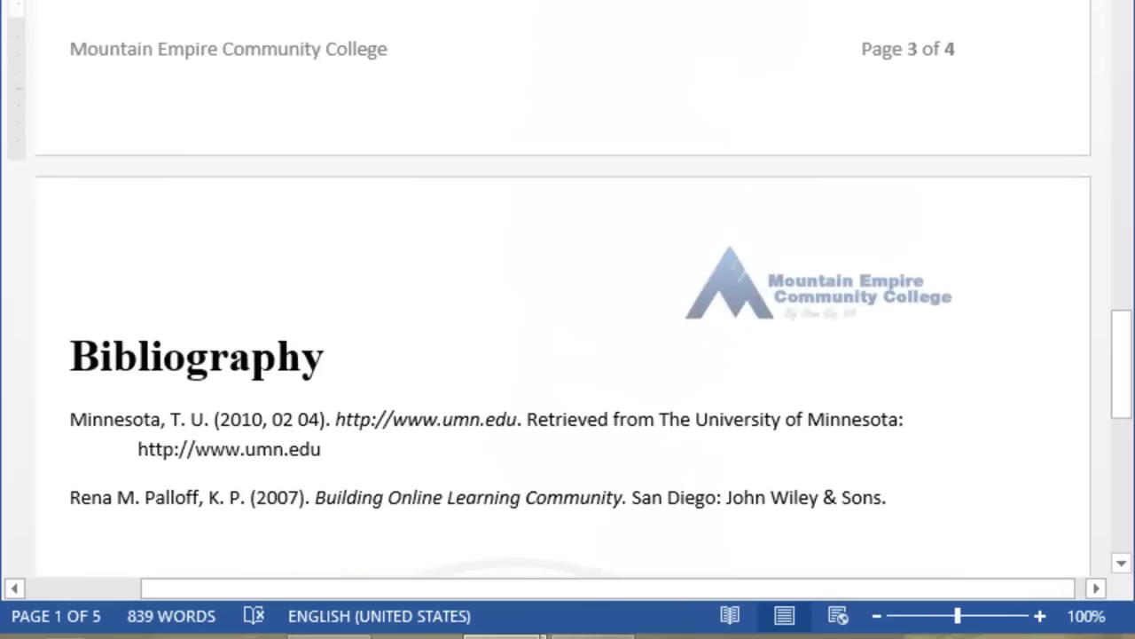
pyautogui.scroll(10, 969, 98)
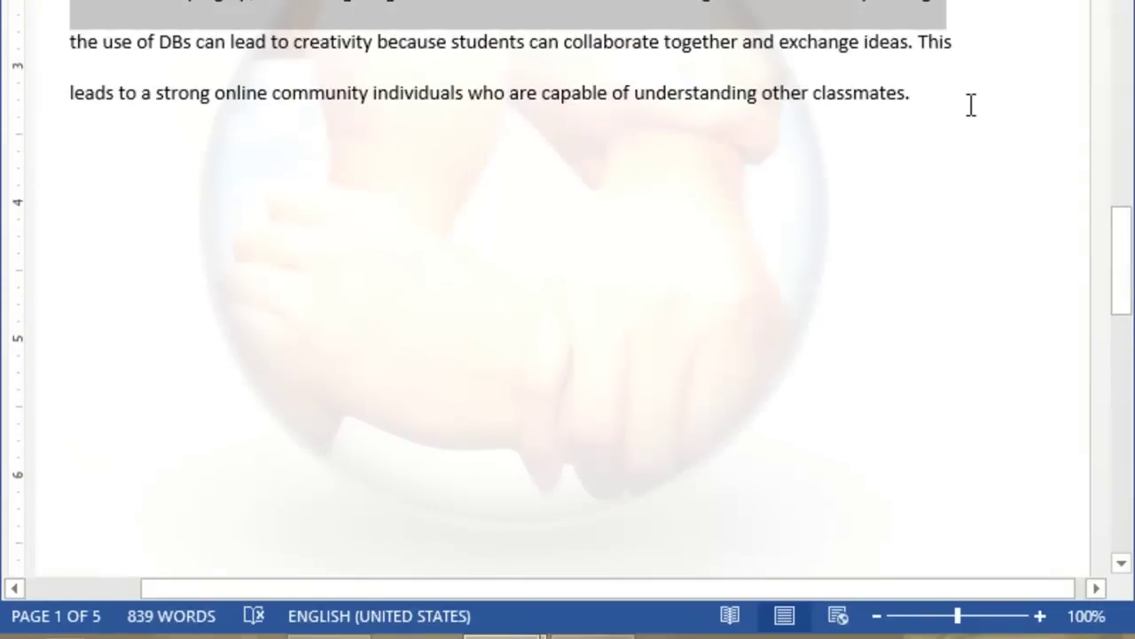
# Step: Give the selected body paragraphs a First line indent of 0.5" in the Paragraph dialog
pyautogui.keyDown('shift'); pyautogui.click(969, 98); pyautogui.keyUp('shift')
pyautogui.scroll(1, 568, 301)
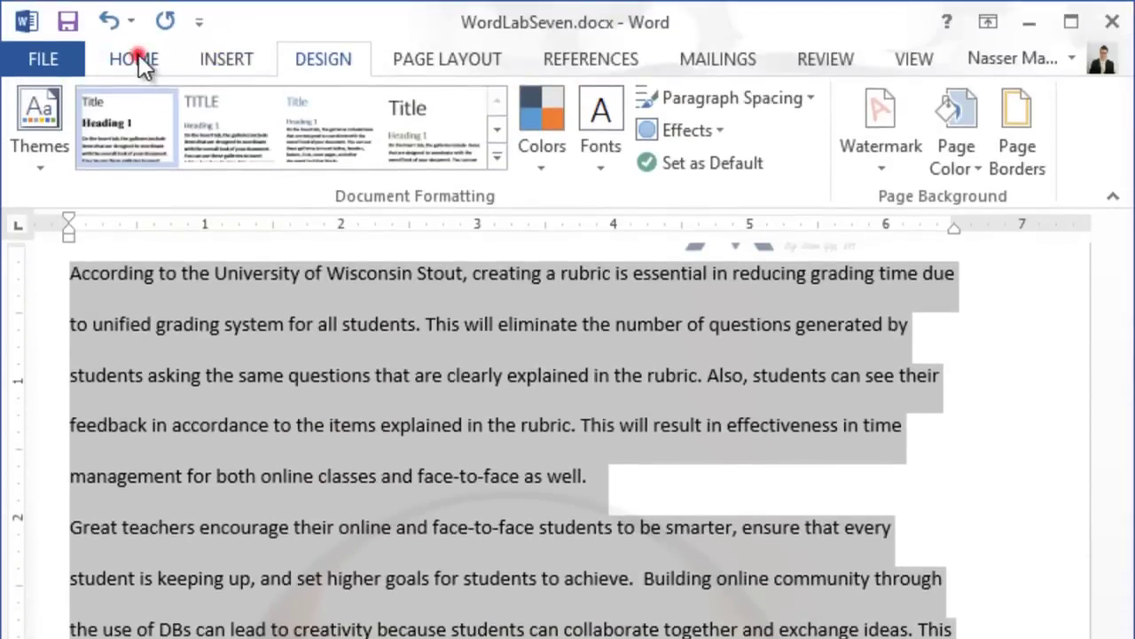
pyautogui.click(135, 58)
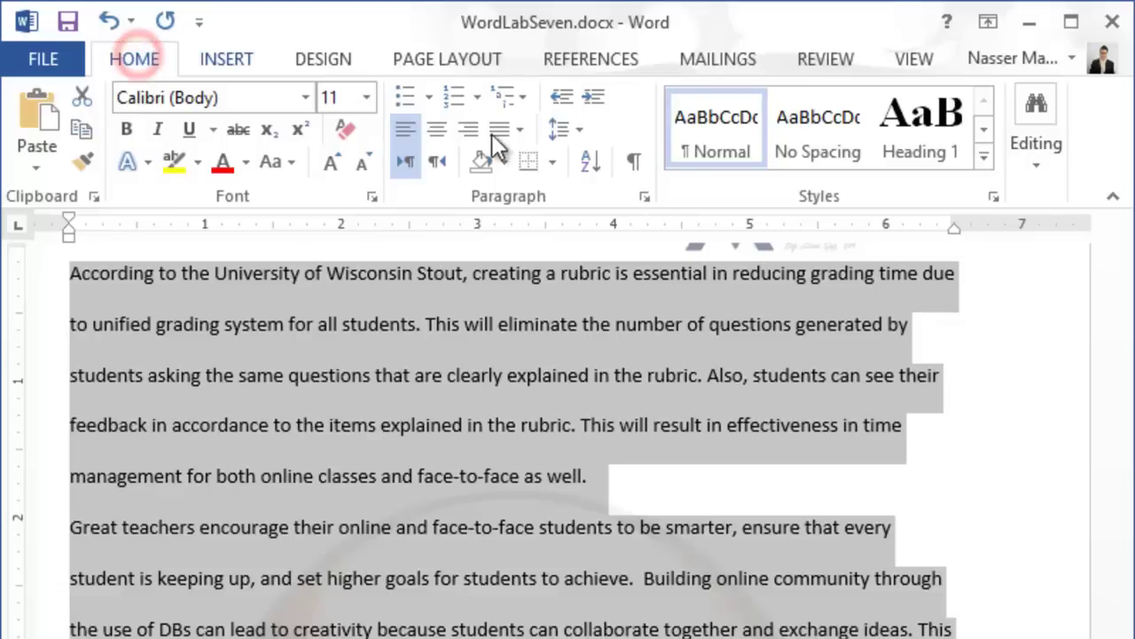
pyautogui.click(645, 197)
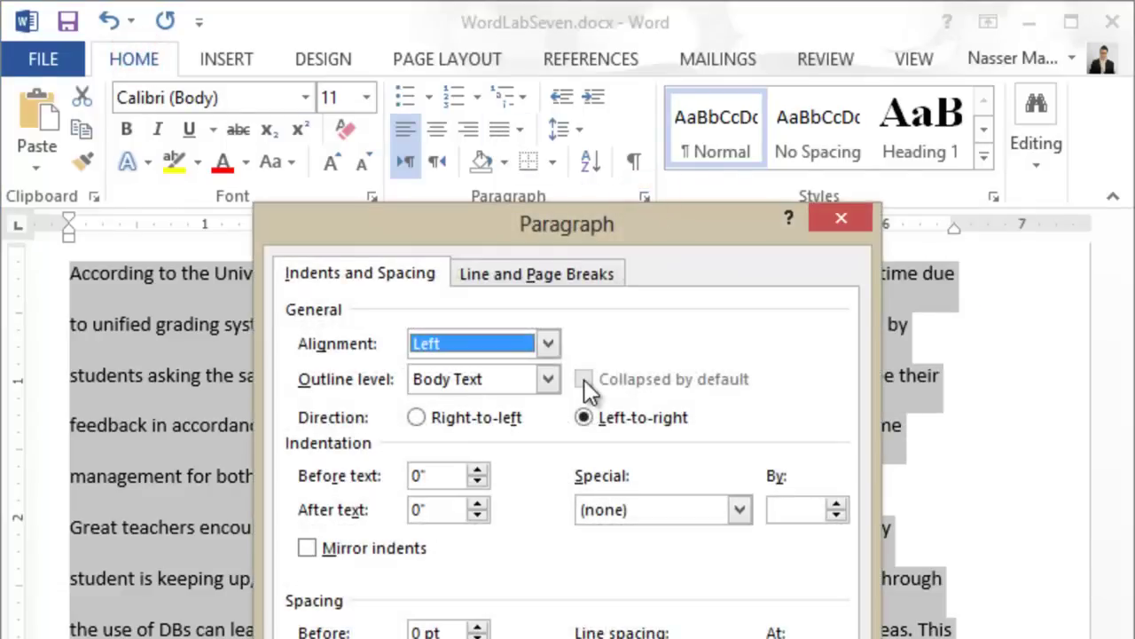
pyautogui.click(740, 510)
pyautogui.click(678, 550)
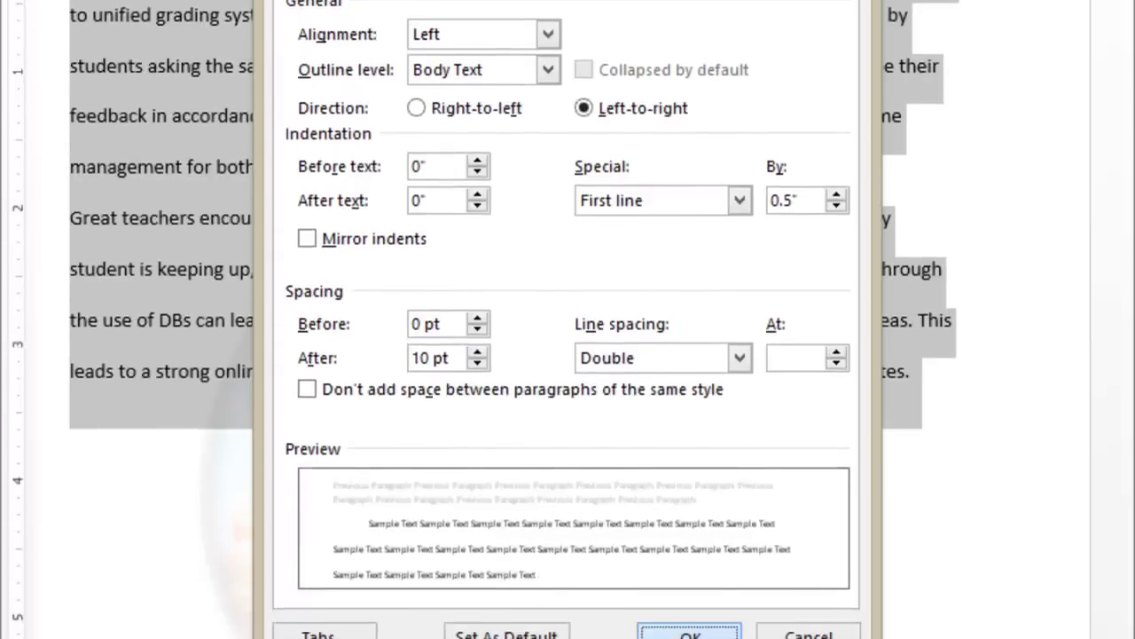
pyautogui.click(684, 621)
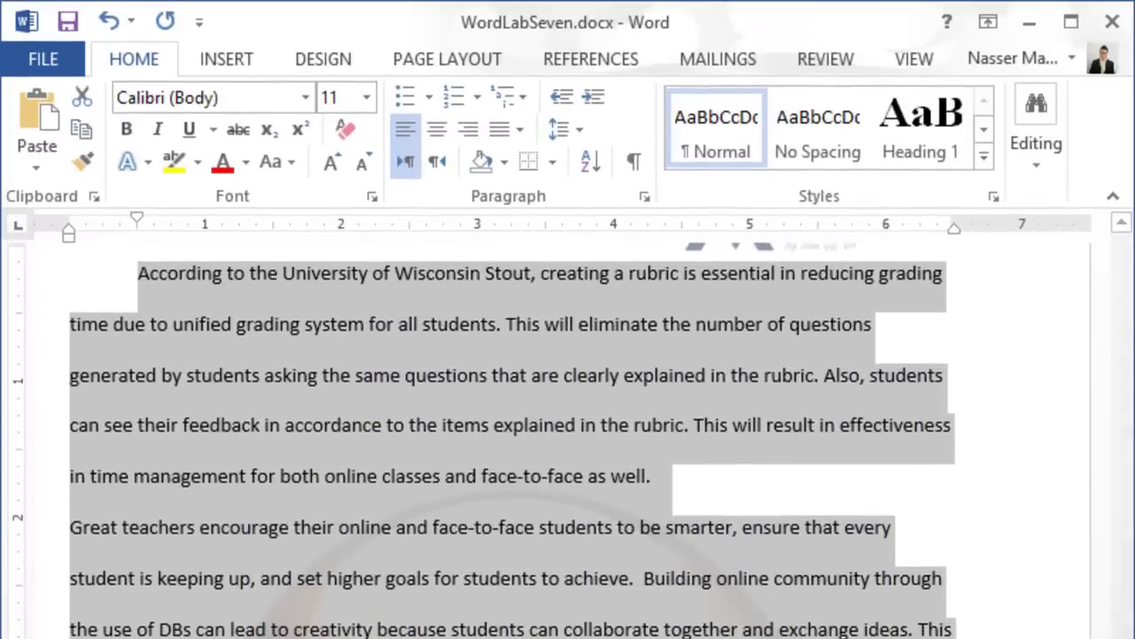
pyautogui.scroll(-10, 1099, 369)
pyautogui.moveTo(1093, 538); pyautogui.dragTo(1082, 384)
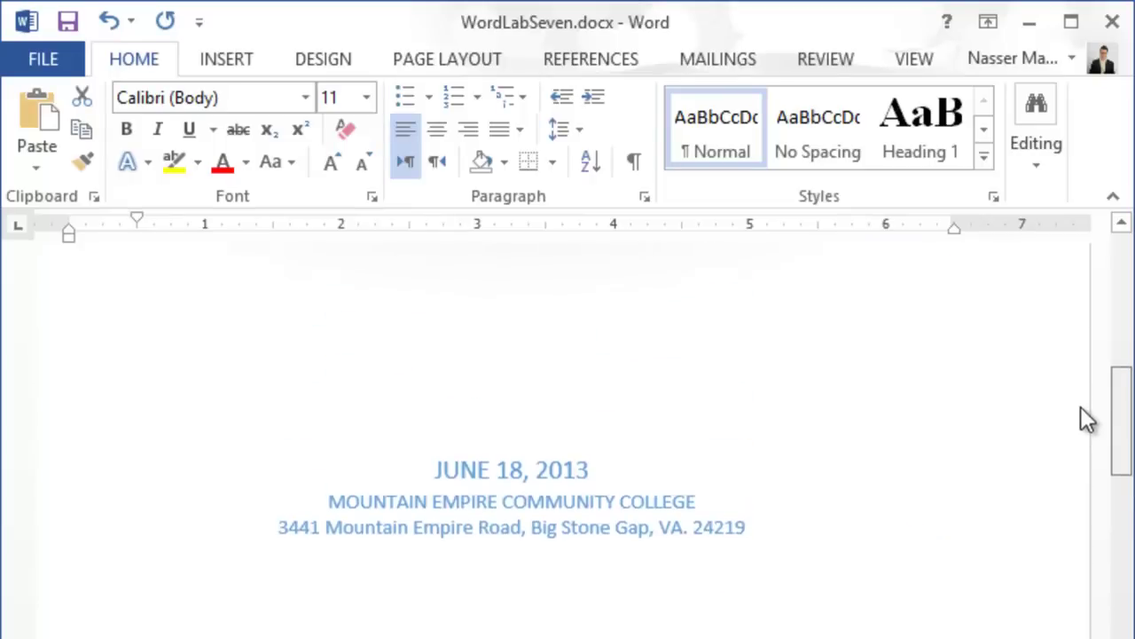
# Step: Add an empty paragraph after the second paragraph ending 'for online students.'
pyautogui.scroll(-10, 1082, 414)
pyautogui.click(676, 552)
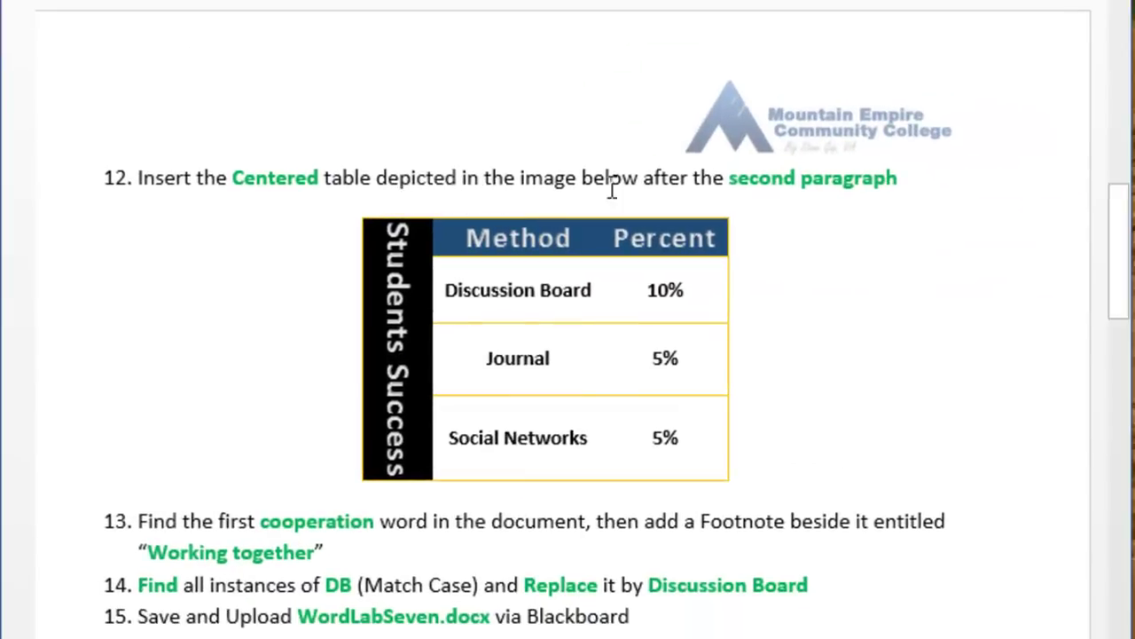
pyautogui.moveTo(644, 177); pyautogui.dragTo(871, 181)
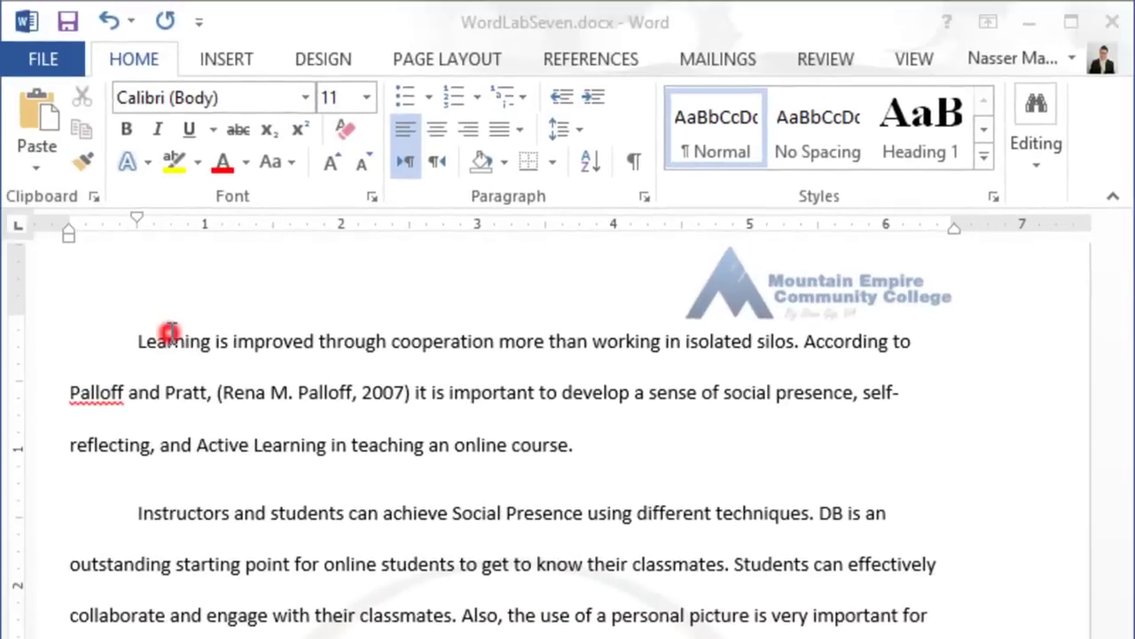
pyautogui.moveTo(135, 341); pyautogui.dragTo(621, 443)
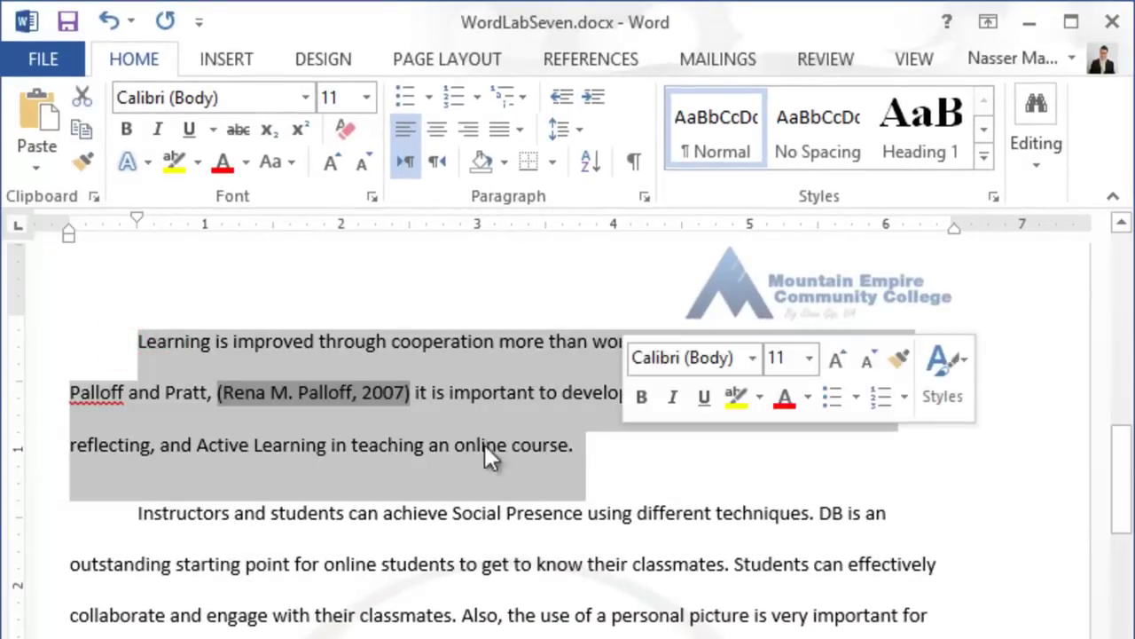
pyautogui.moveTo(136, 513); pyautogui.dragTo(647, 638)
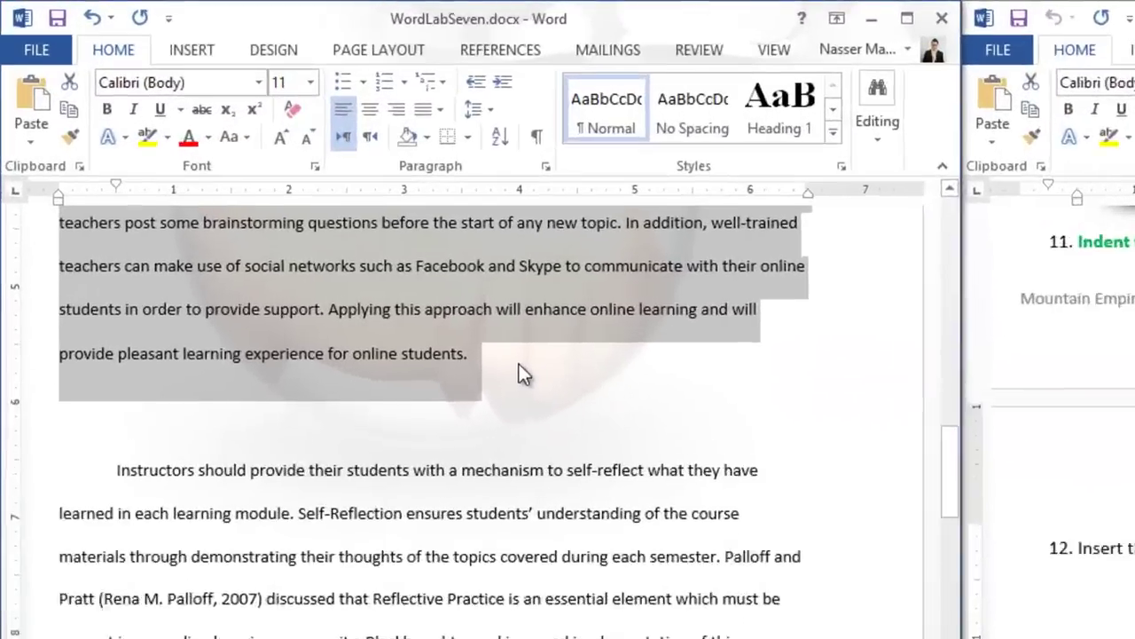
pyautogui.click(519, 364)
pyautogui.press('Return')
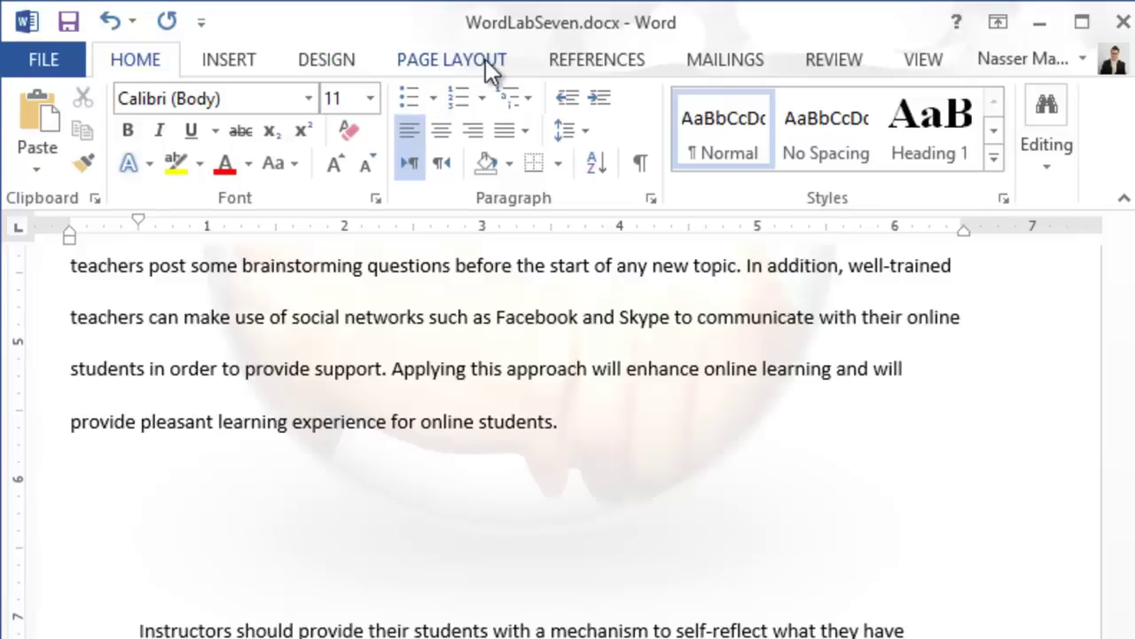
# Step: Insert a two-column, one-row table with headers 'Method' and 'Percent'
pyautogui.click(226, 60)
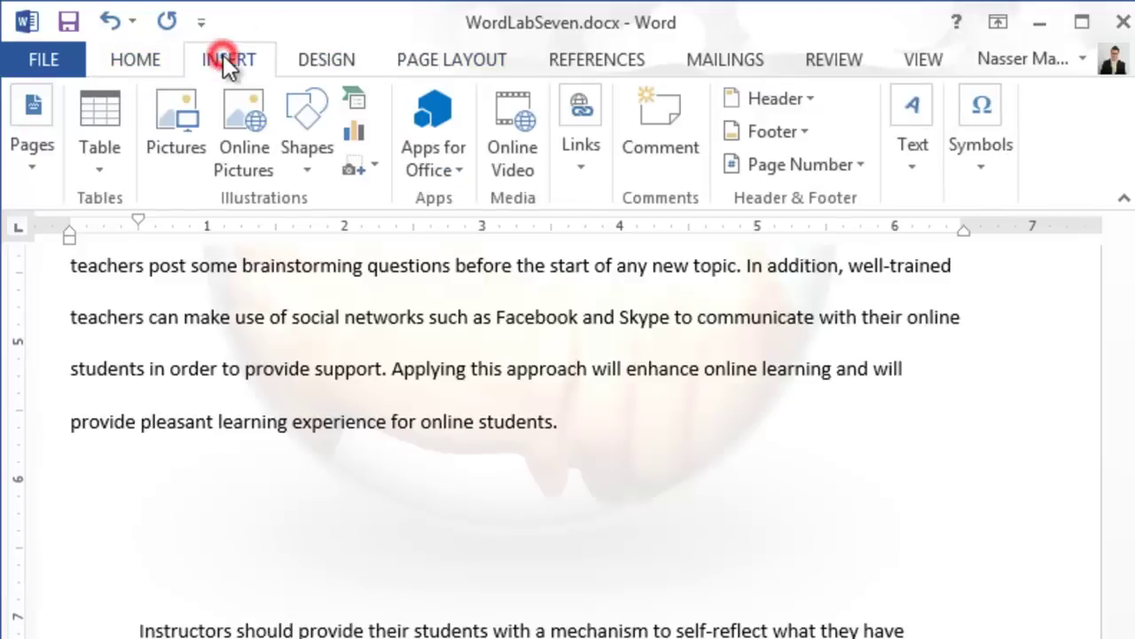
pyautogui.click(104, 164)
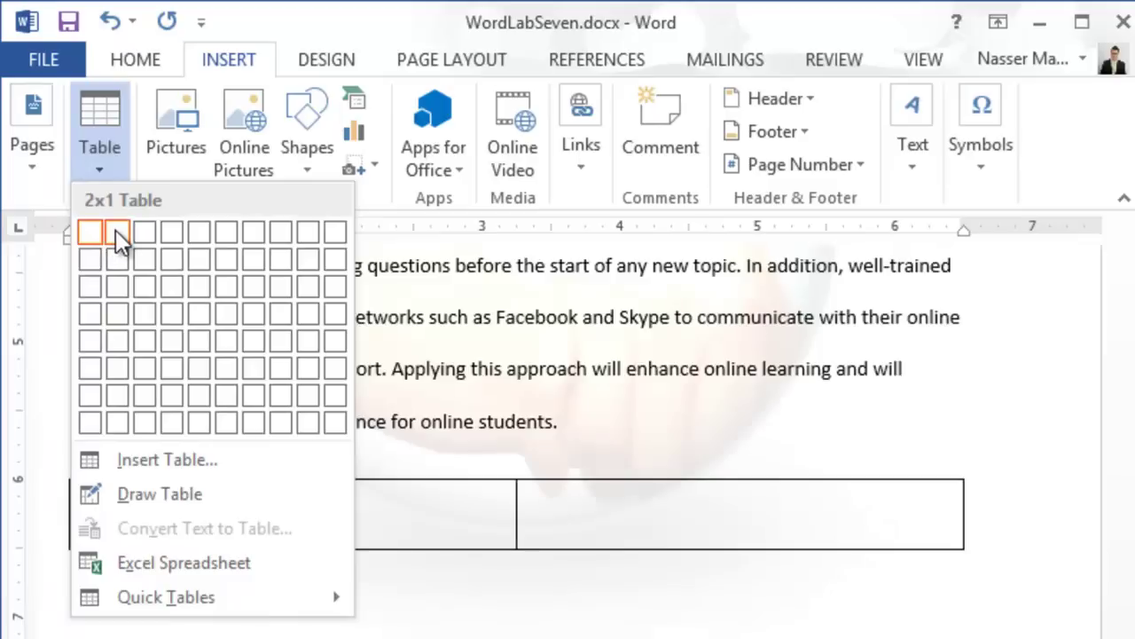
pyautogui.click(116, 231)
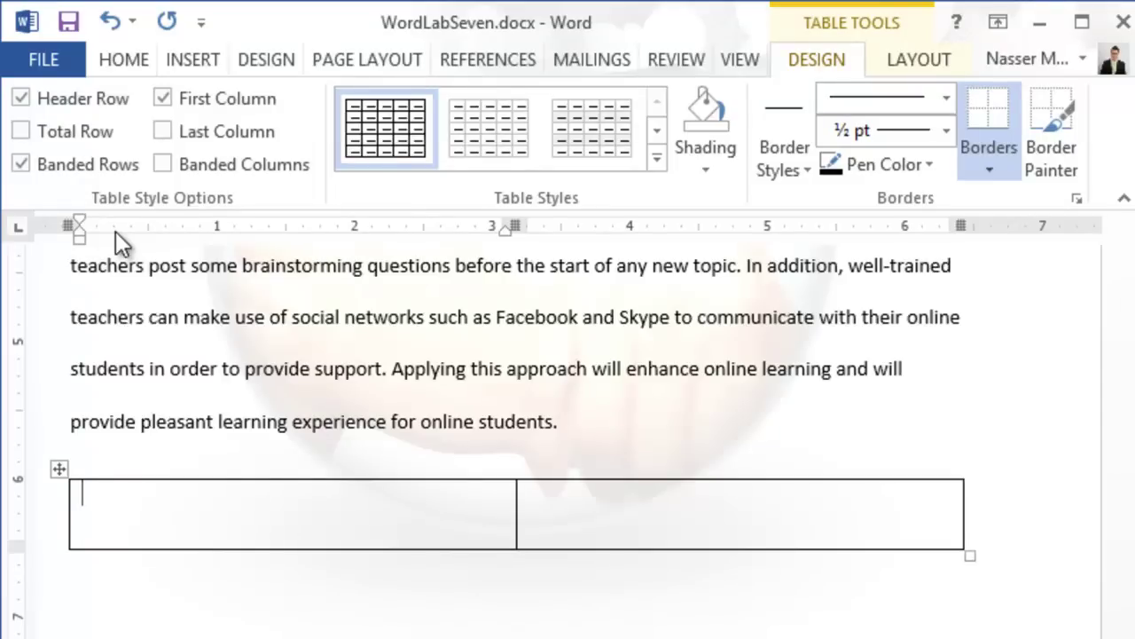
pyautogui.write('Method')
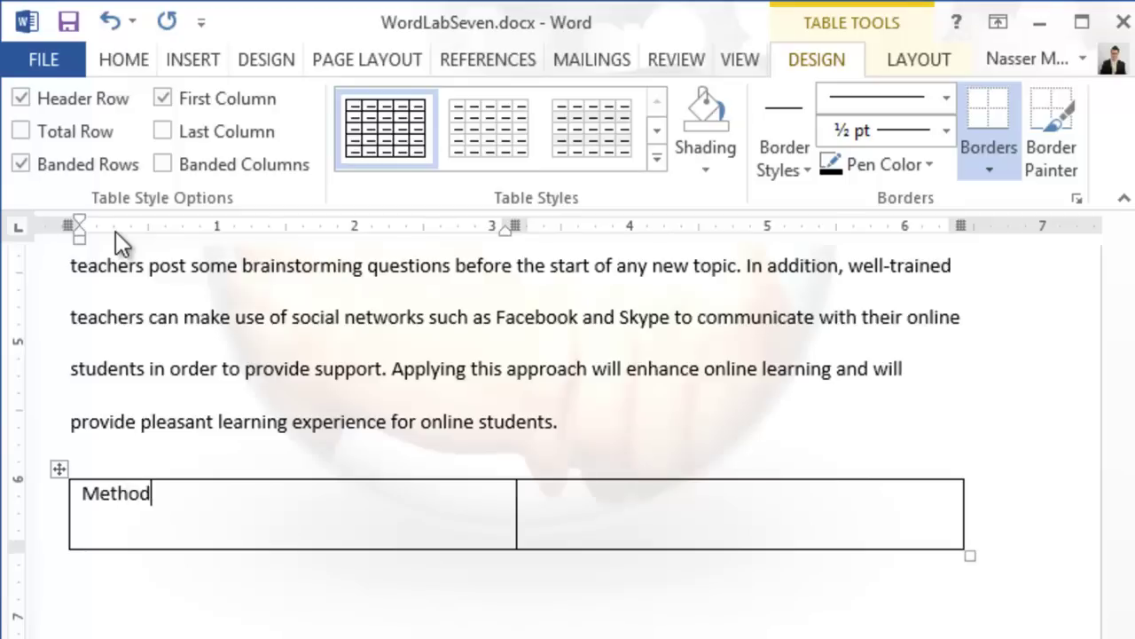
pyautogui.press('Tab')
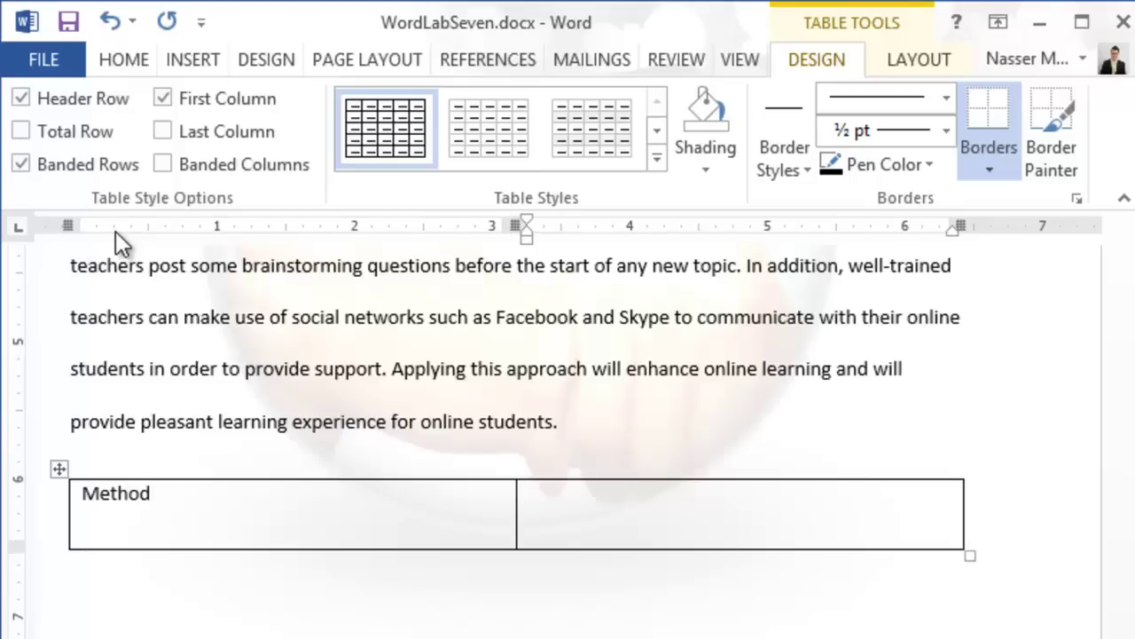
pyautogui.write('Percent')
pyautogui.hotkey('shift', 'Tab')
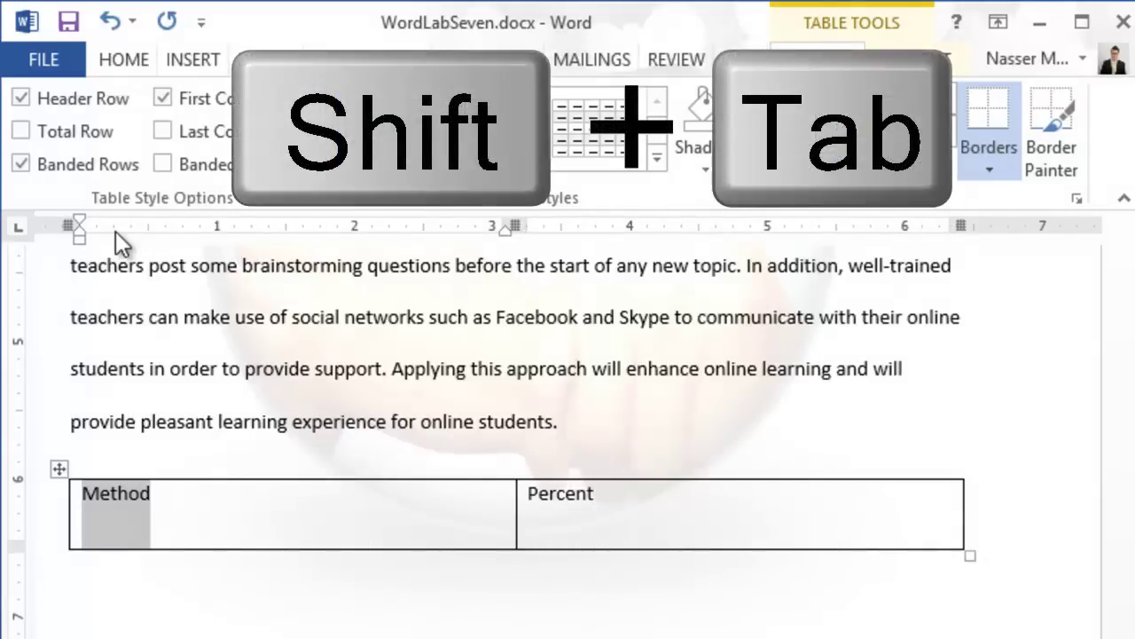
pyautogui.press('Tab')
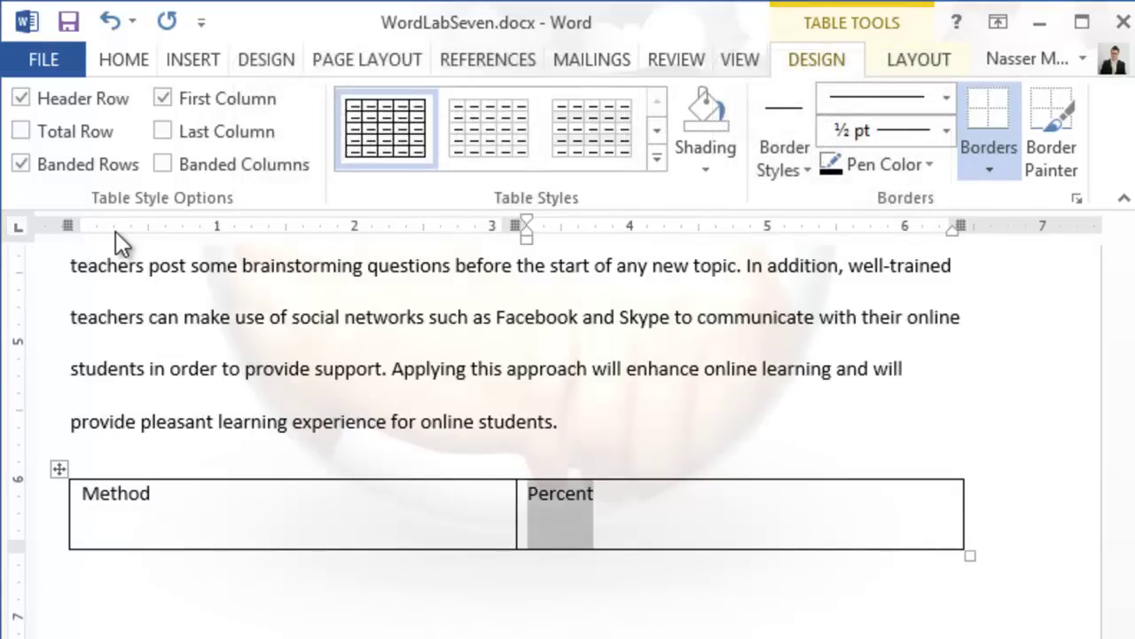
# Step: Add rows for Discussion Board 10%, Journal 5% and Social Networks 5%
pyautogui.press('Tab')
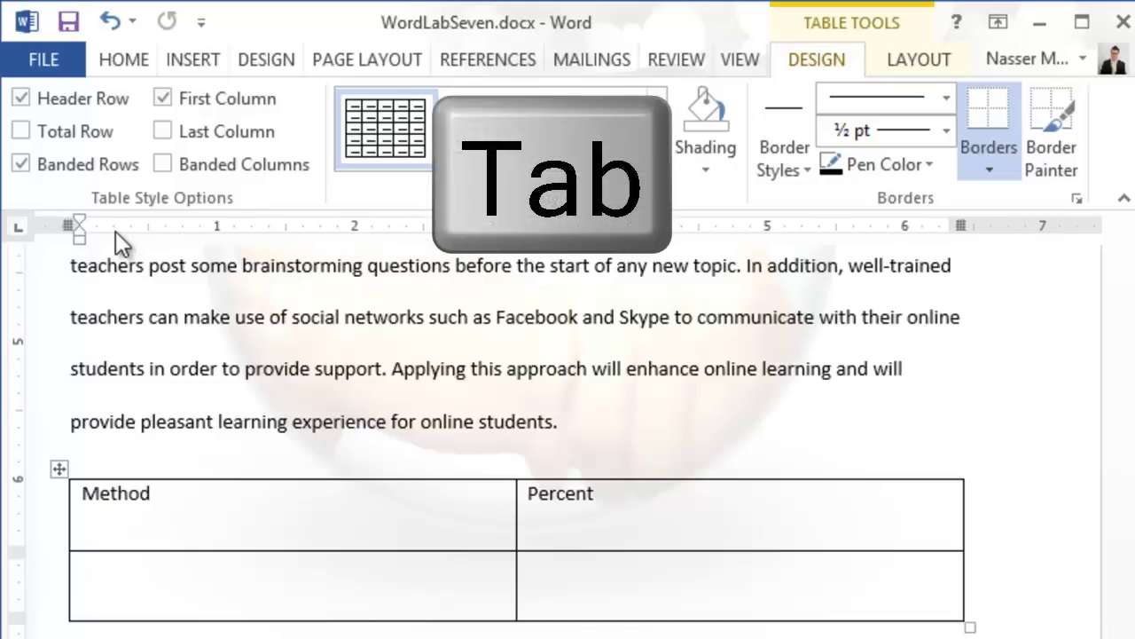
pyautogui.write('Discus')
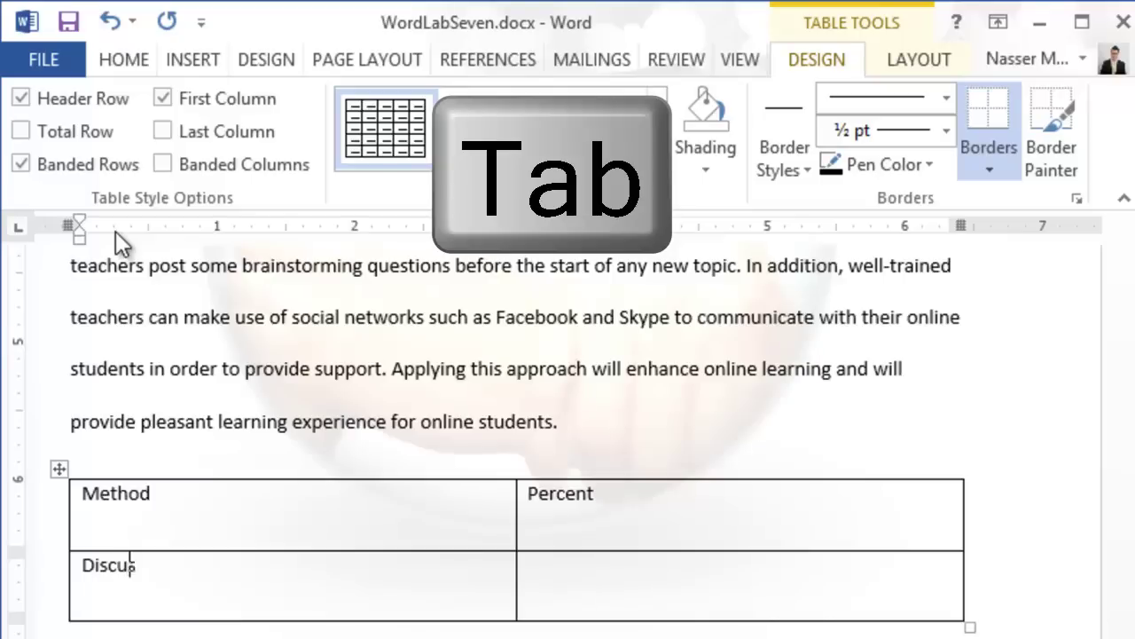
pyautogui.write('sion Board')
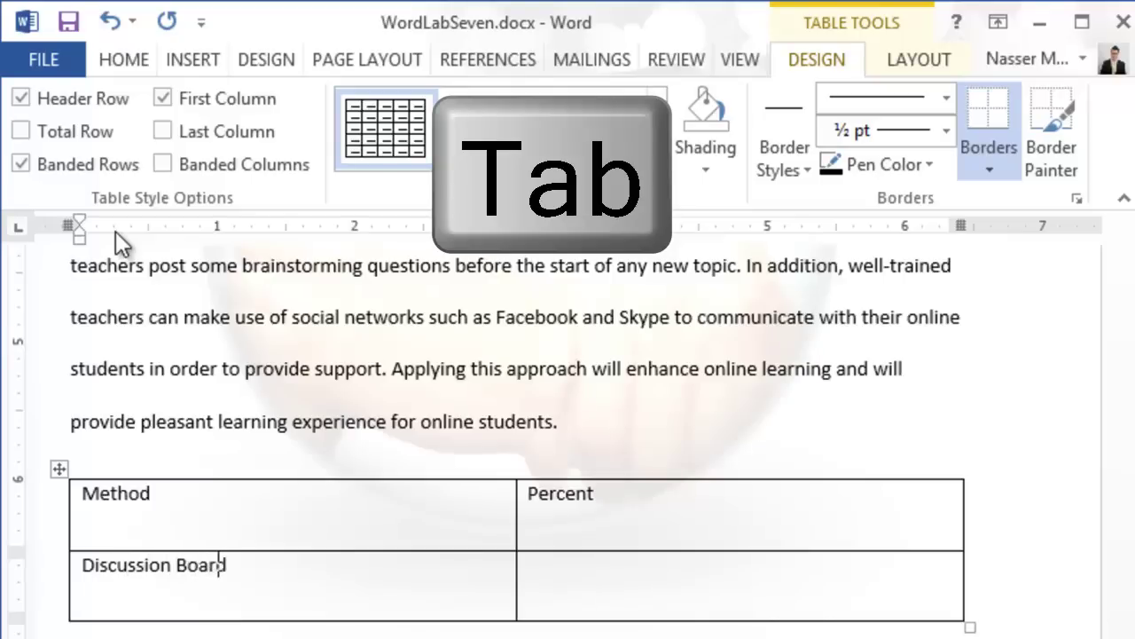
pyautogui.press('Tab')
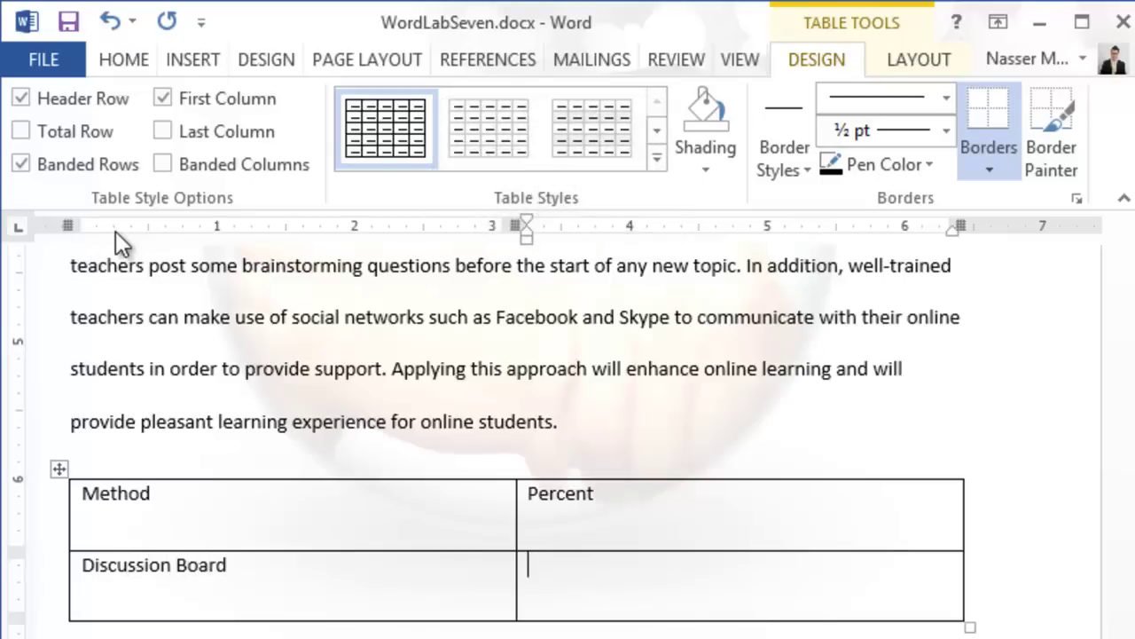
pyautogui.write('10%')
pyautogui.press('Tab')
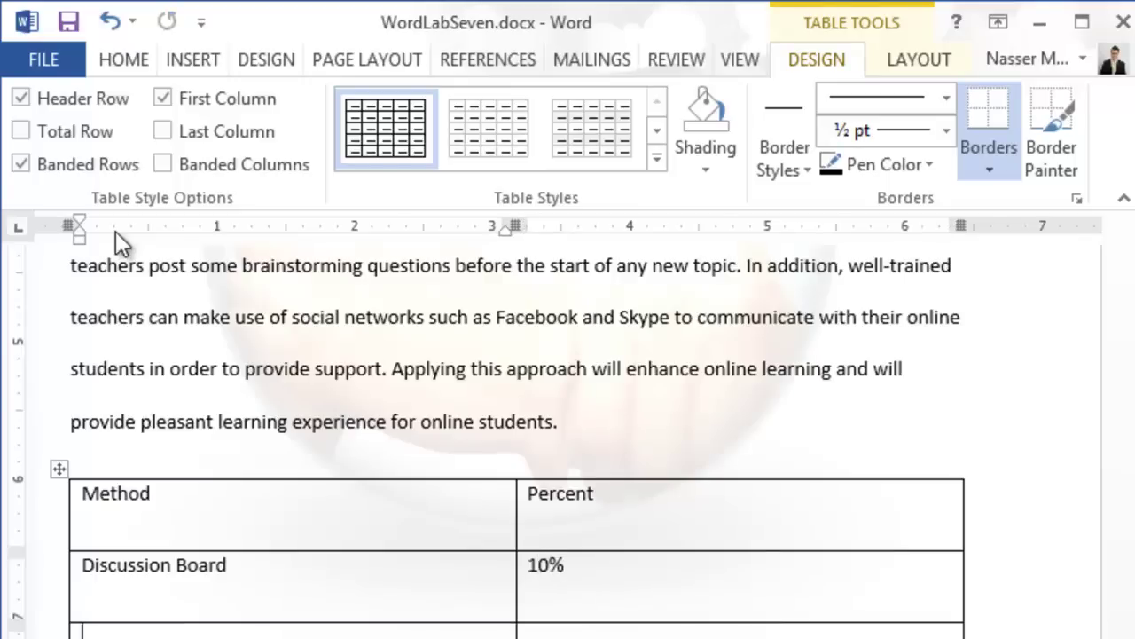
pyautogui.write('Journal')
pyautogui.press('Tab')
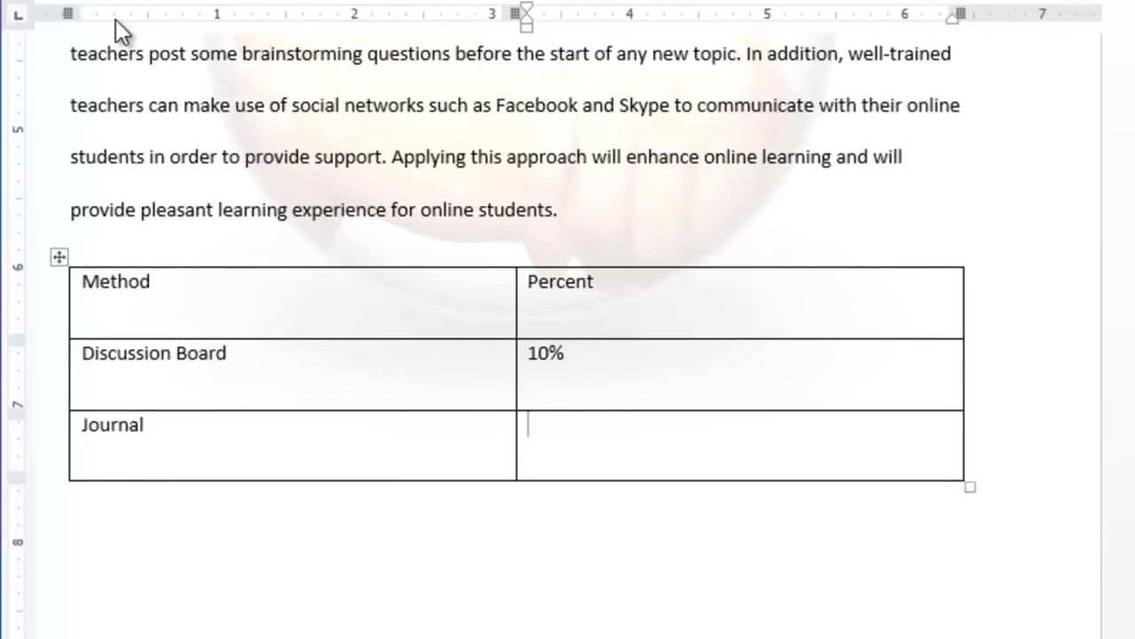
pyautogui.write('5%')
pyautogui.press('Tab')
pyautogui.write('Social ')
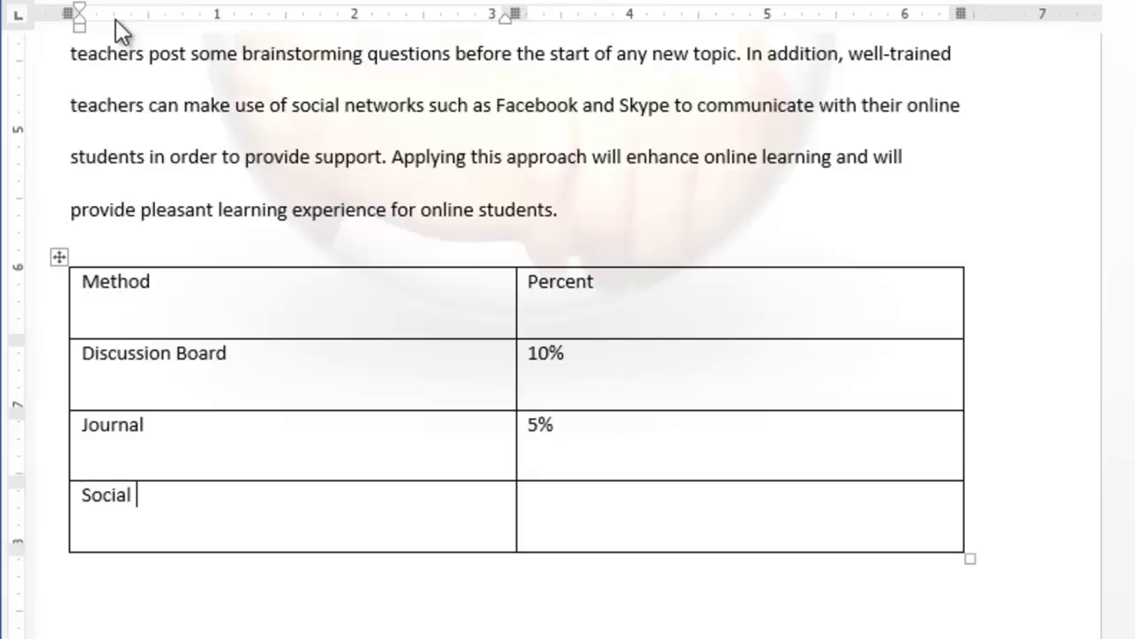
pyautogui.write('Netwo')
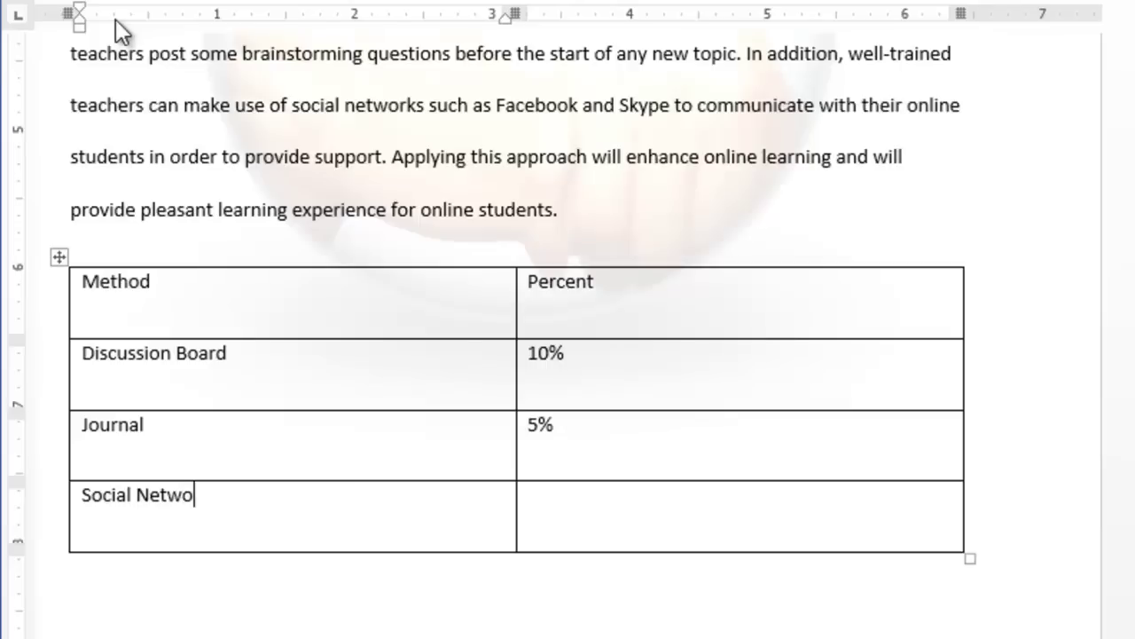
pyautogui.write('rks')
pyautogui.press('Tab')
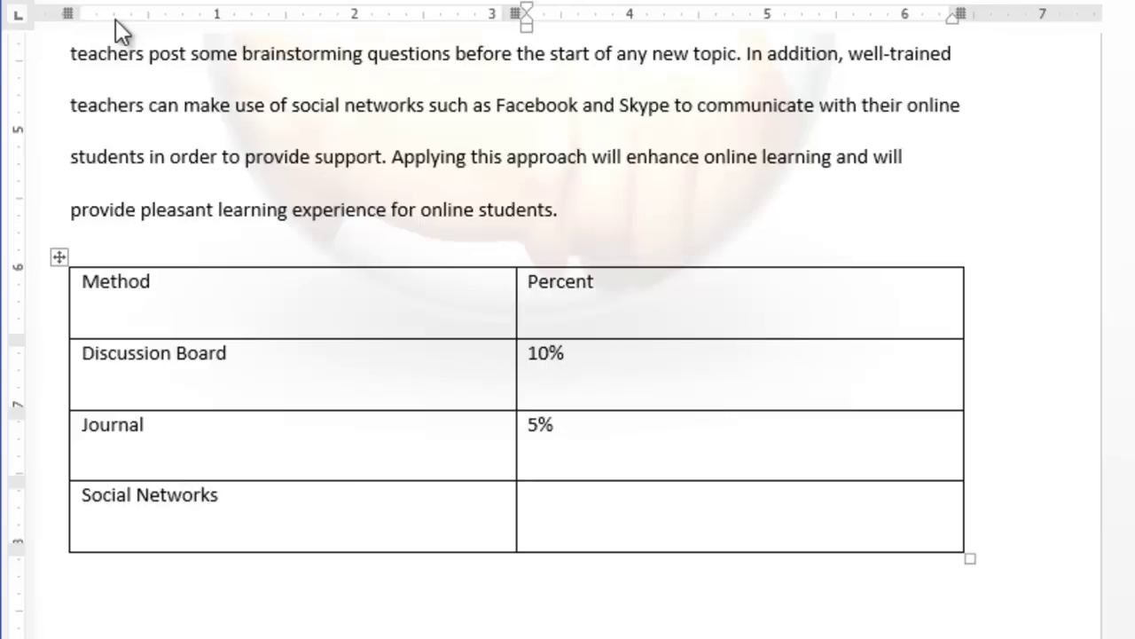
pyautogui.write('5%')
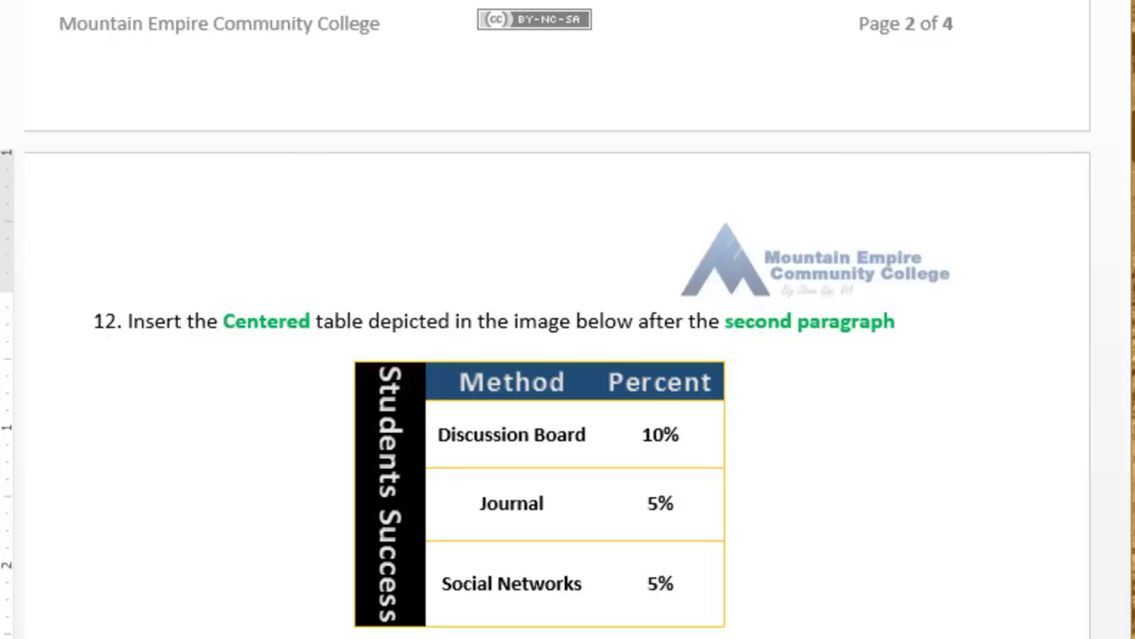
# Step: Insert an empty column between Method and Percent
pyautogui.click(104, 46)
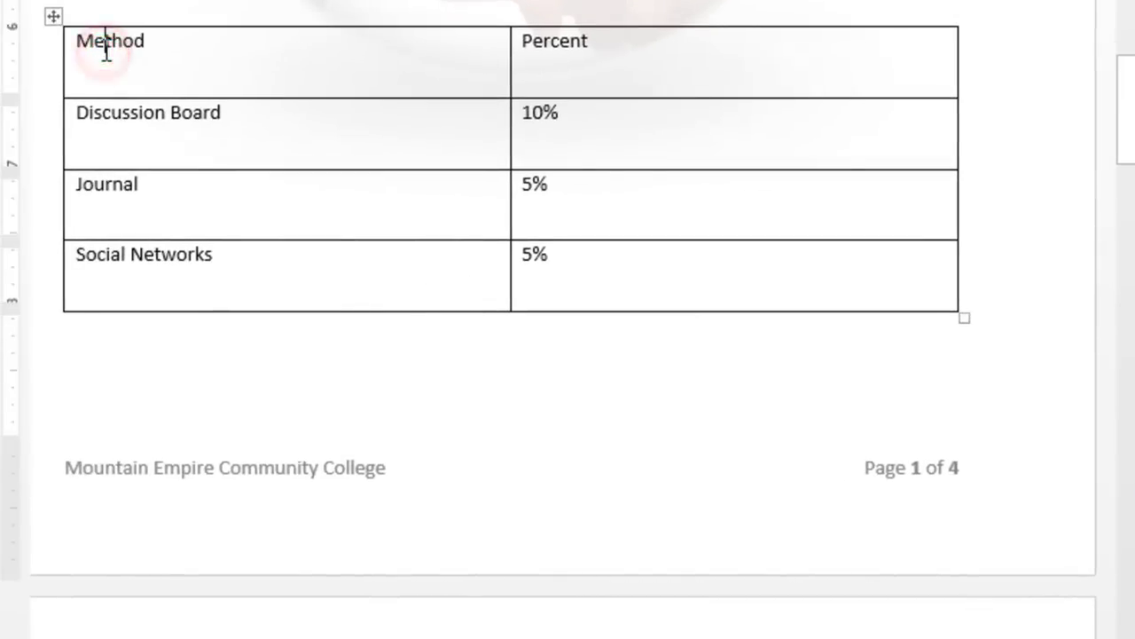
pyautogui.click(484, 45)
pyautogui.moveTo(515, 29)
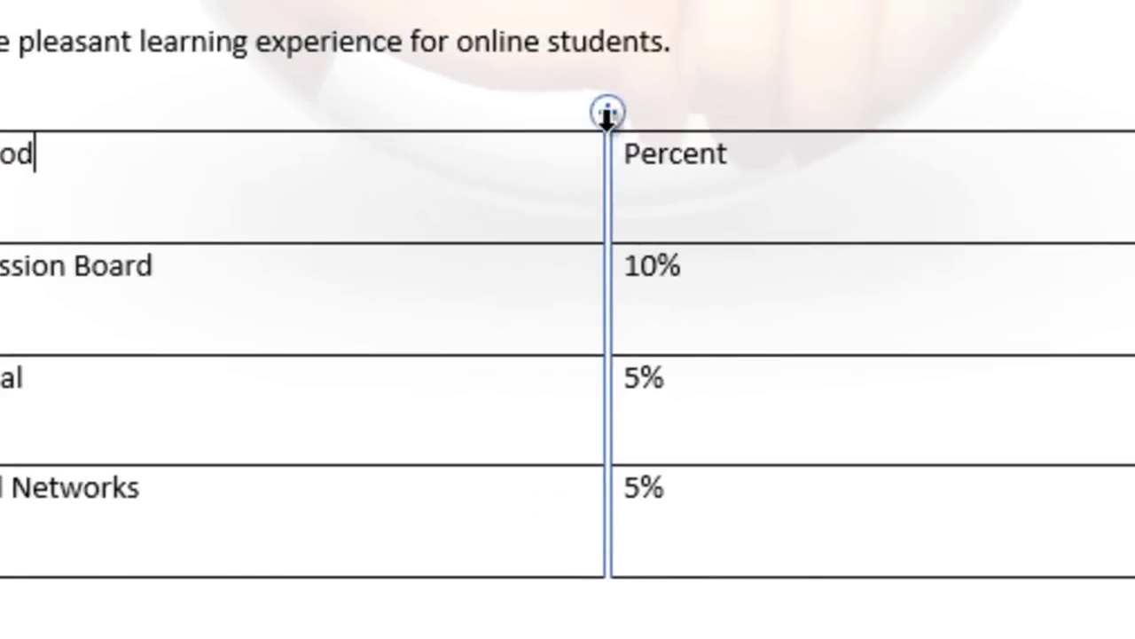
pyautogui.click(607, 112)
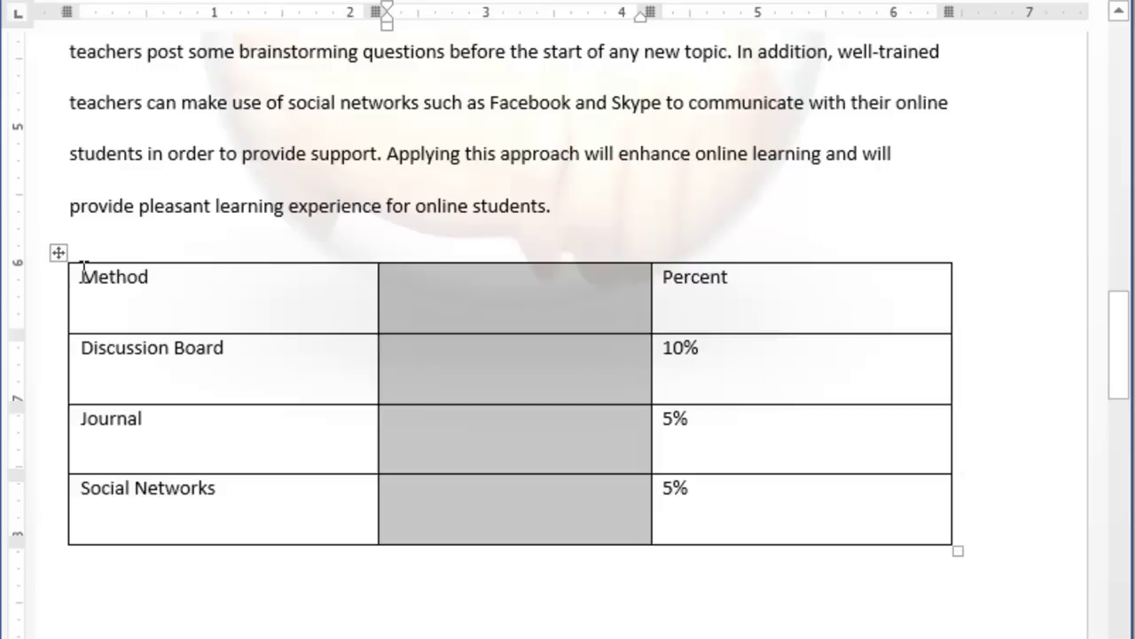
# Step: Select the Method column and insert a new column to its left
pyautogui.click(75, 287)
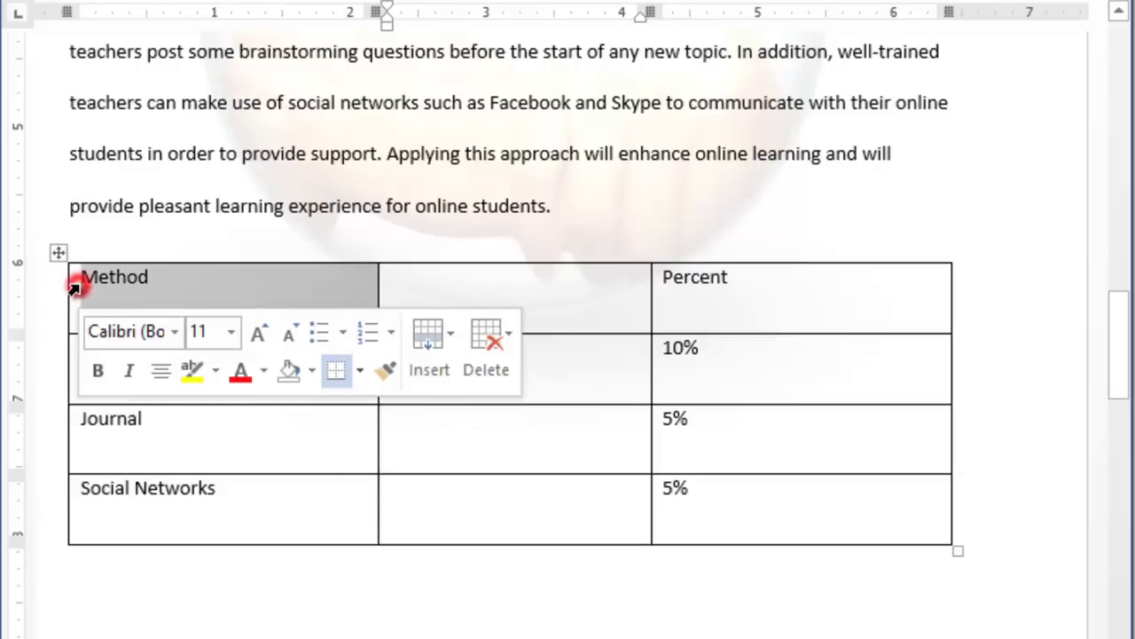
pyautogui.click(116, 273)
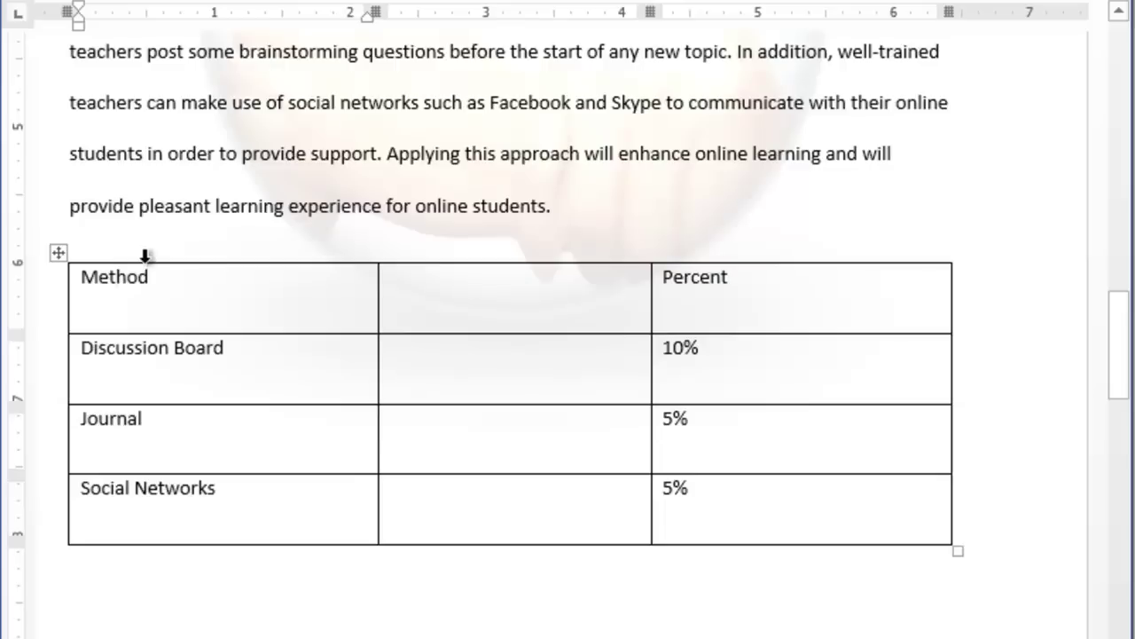
pyautogui.click(143, 259)
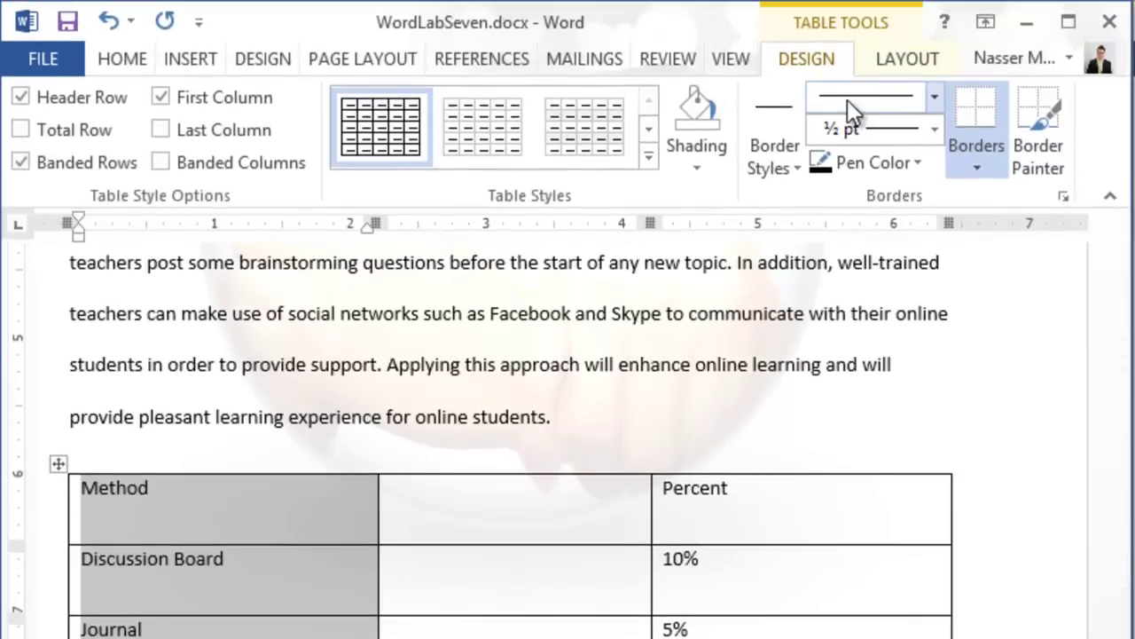
pyautogui.click(881, 58)
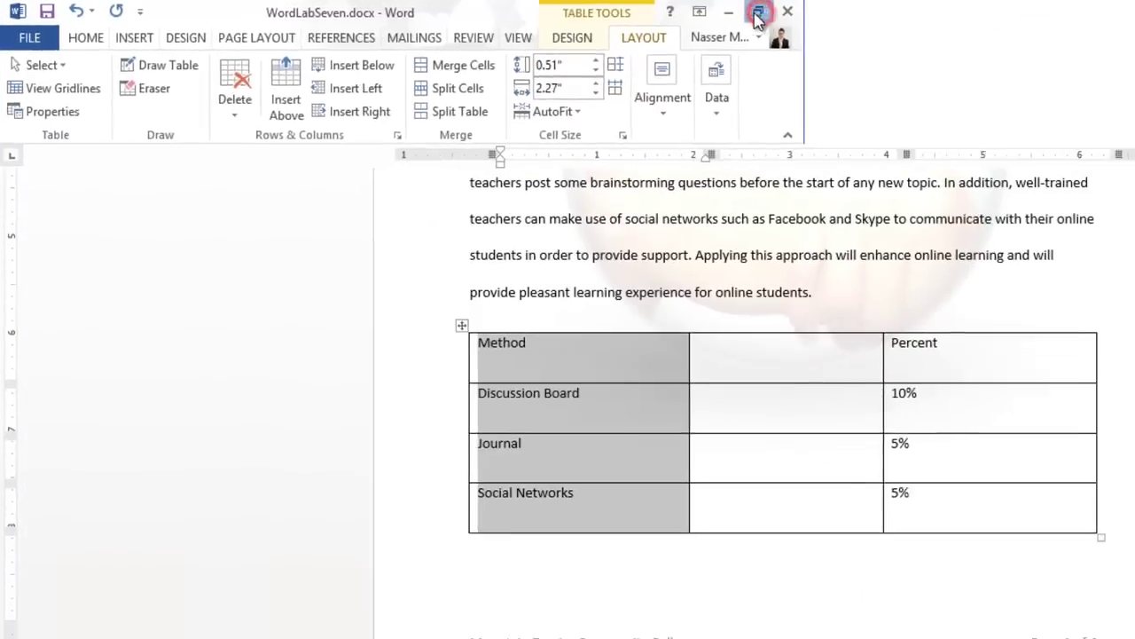
pyautogui.click(970, 21)
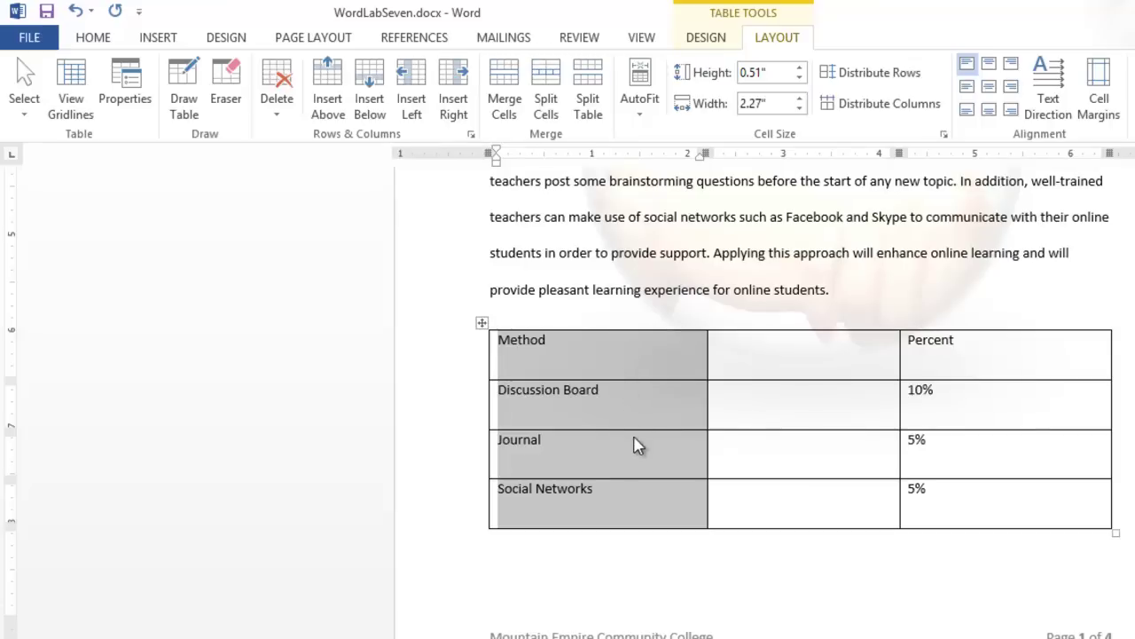
pyautogui.click(618, 339)
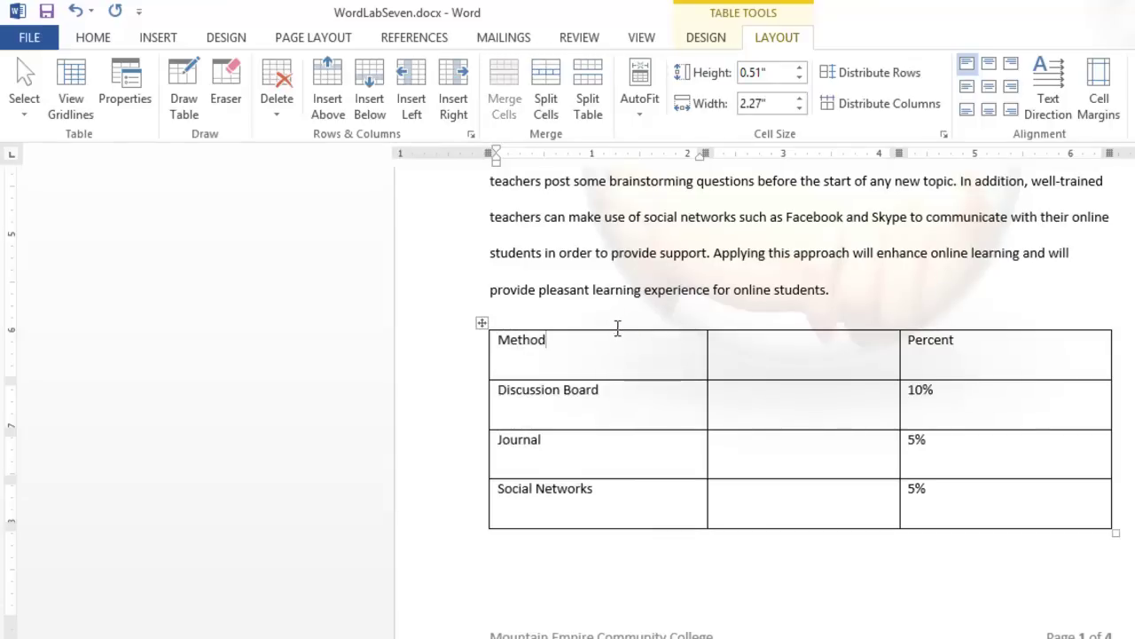
pyautogui.click(615, 327)
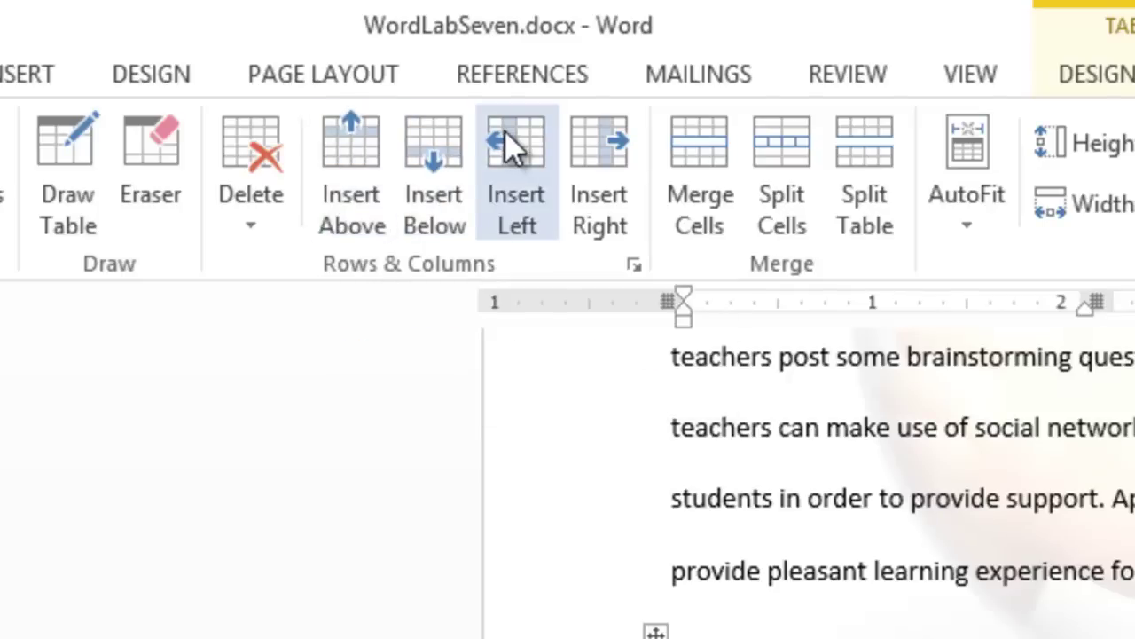
pyautogui.click(508, 137)
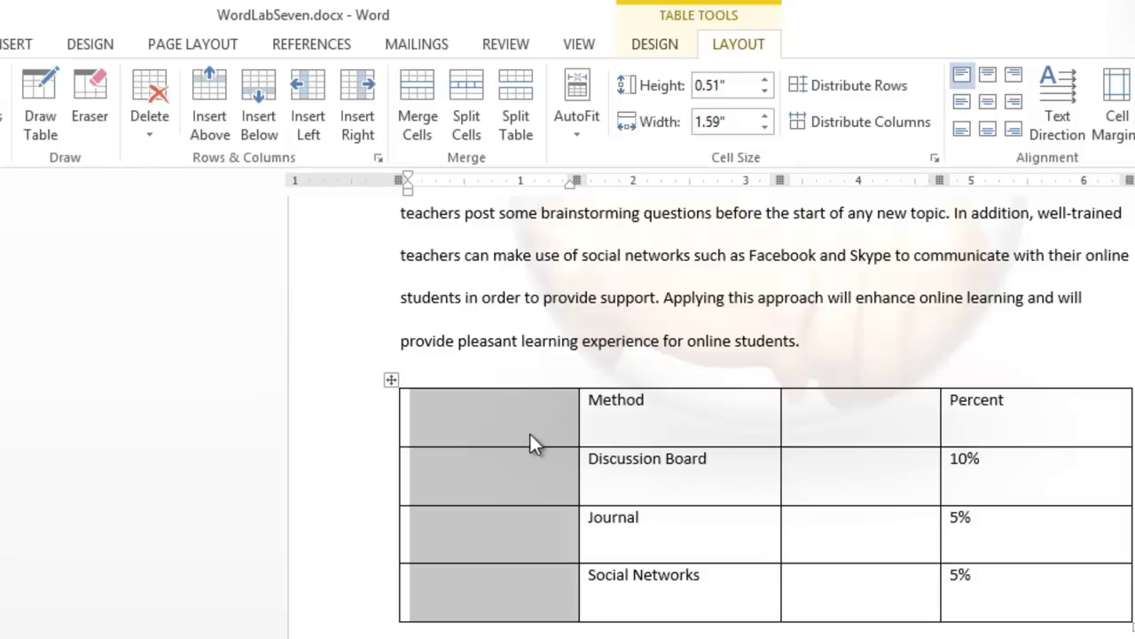
# Step: Delete the extra blank column between Method and Percent
pyautogui.click(830, 411)
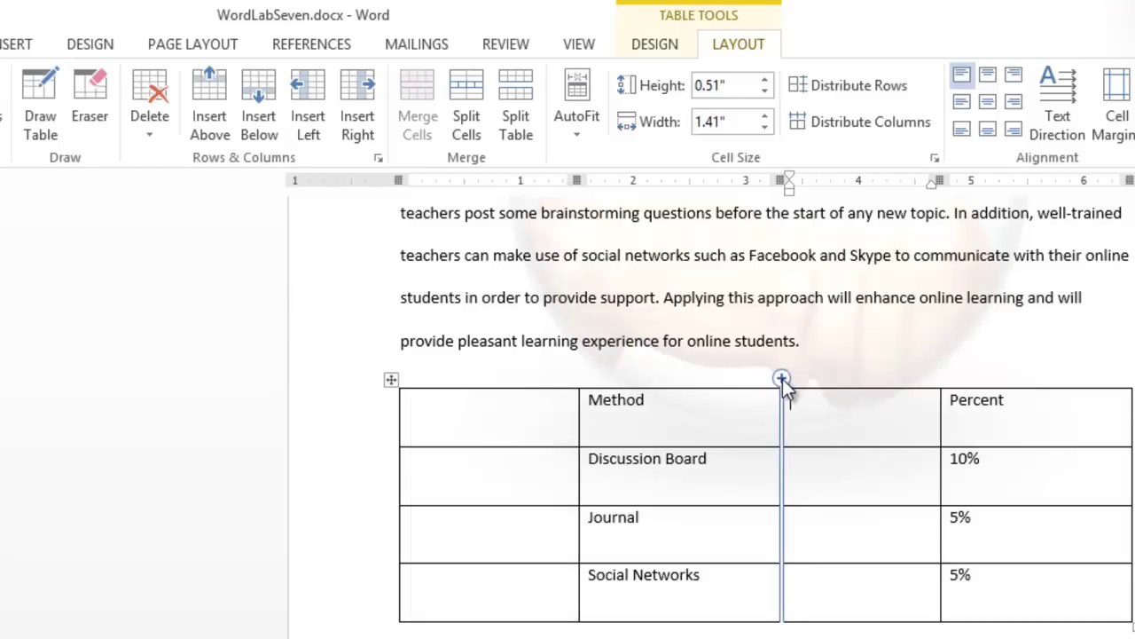
pyautogui.moveTo(808, 378)
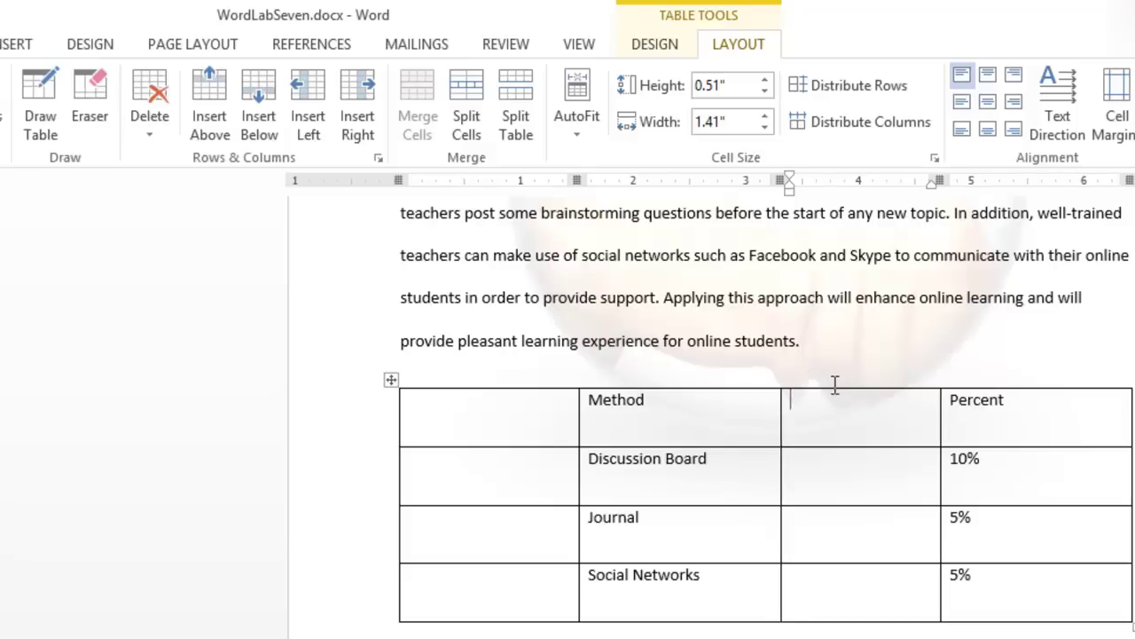
pyautogui.click(833, 396)
pyautogui.click(833, 384)
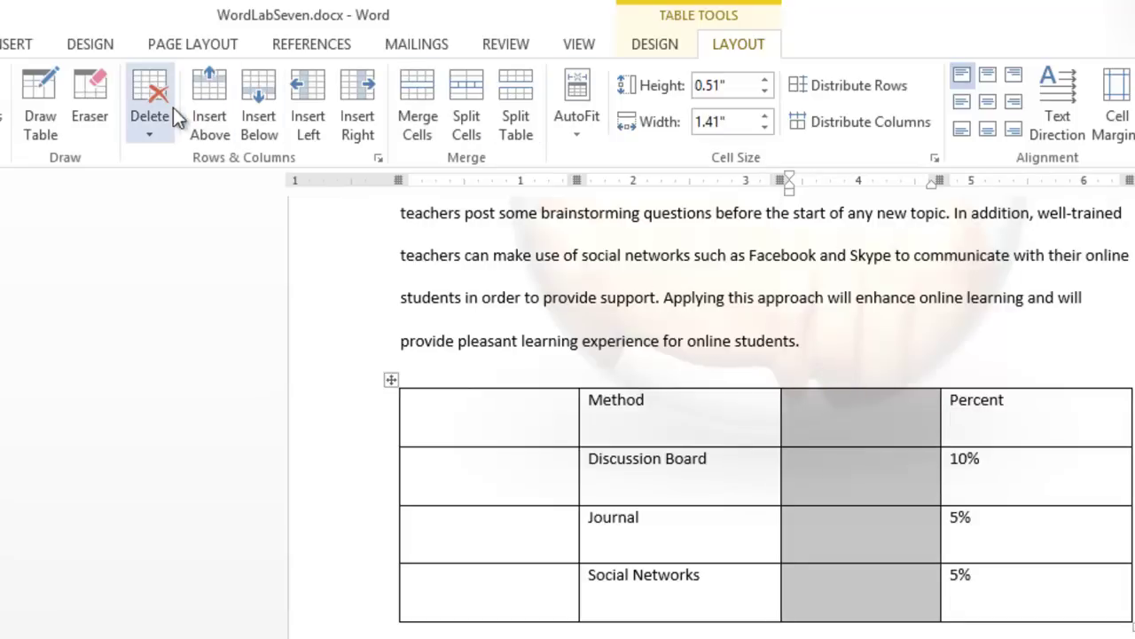
pyautogui.click(747, 44)
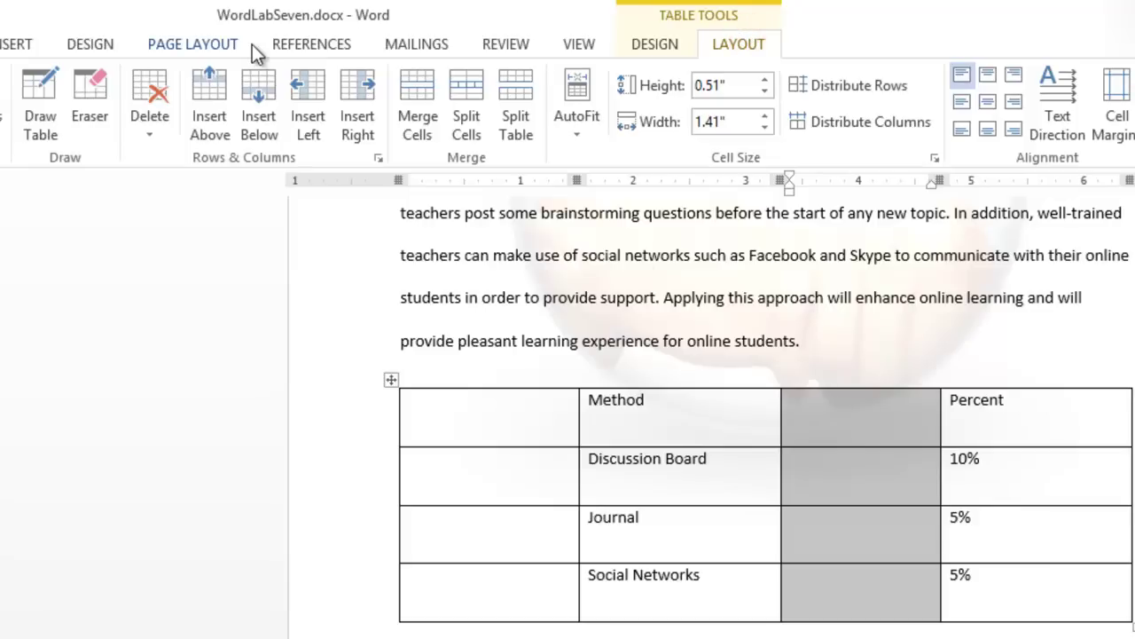
pyautogui.click(156, 120)
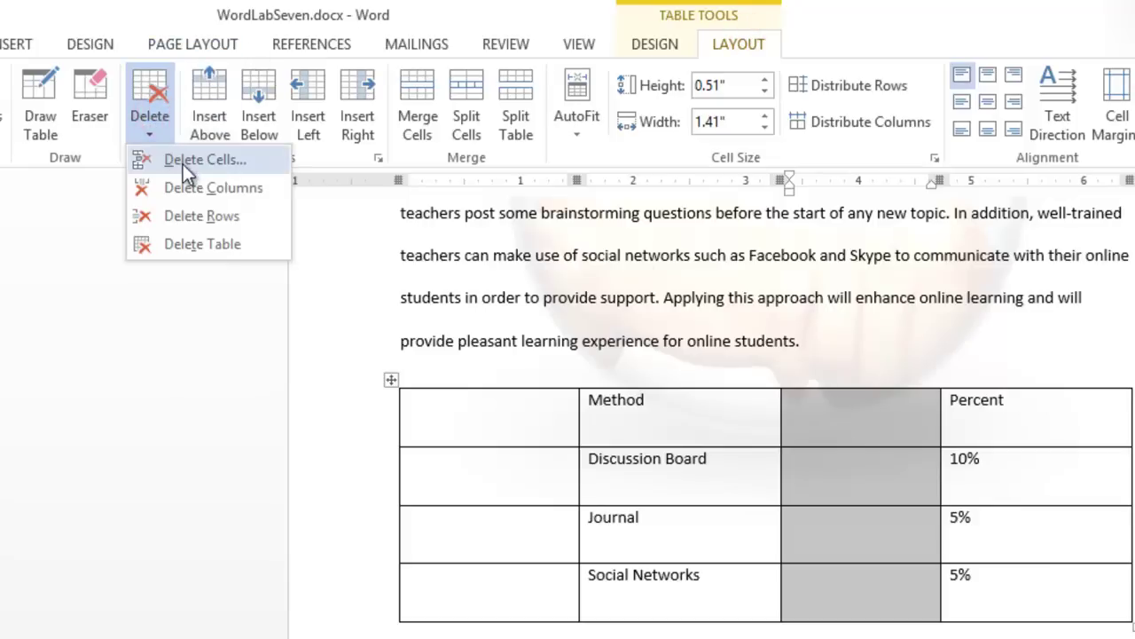
pyautogui.click(198, 185)
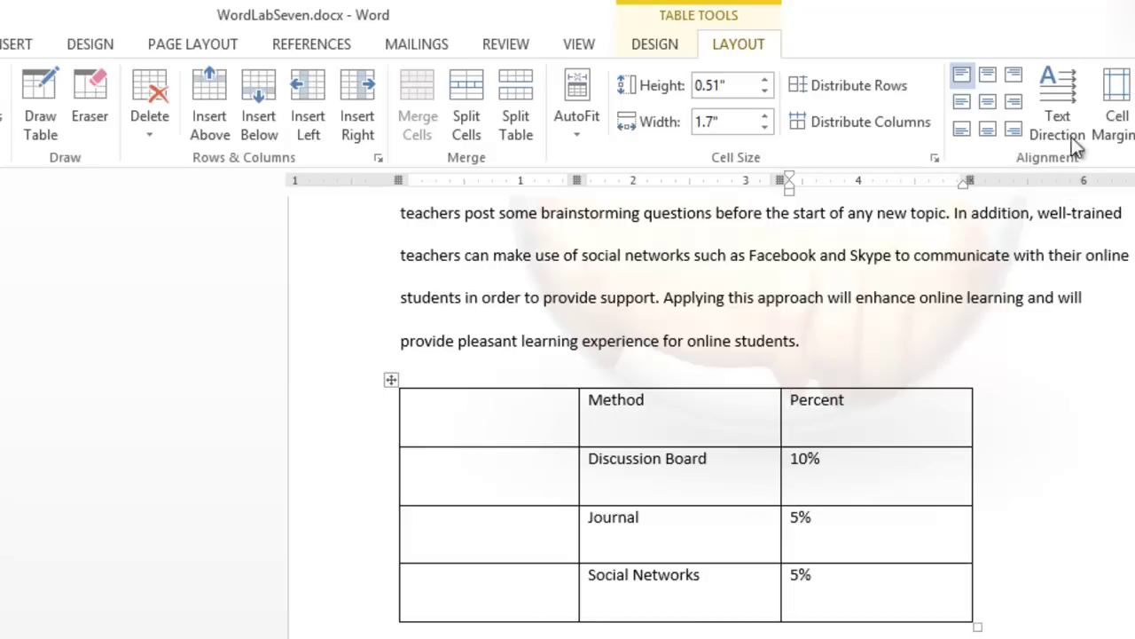
pyautogui.moveTo(1052, 20); pyautogui.dragTo(2, 177)
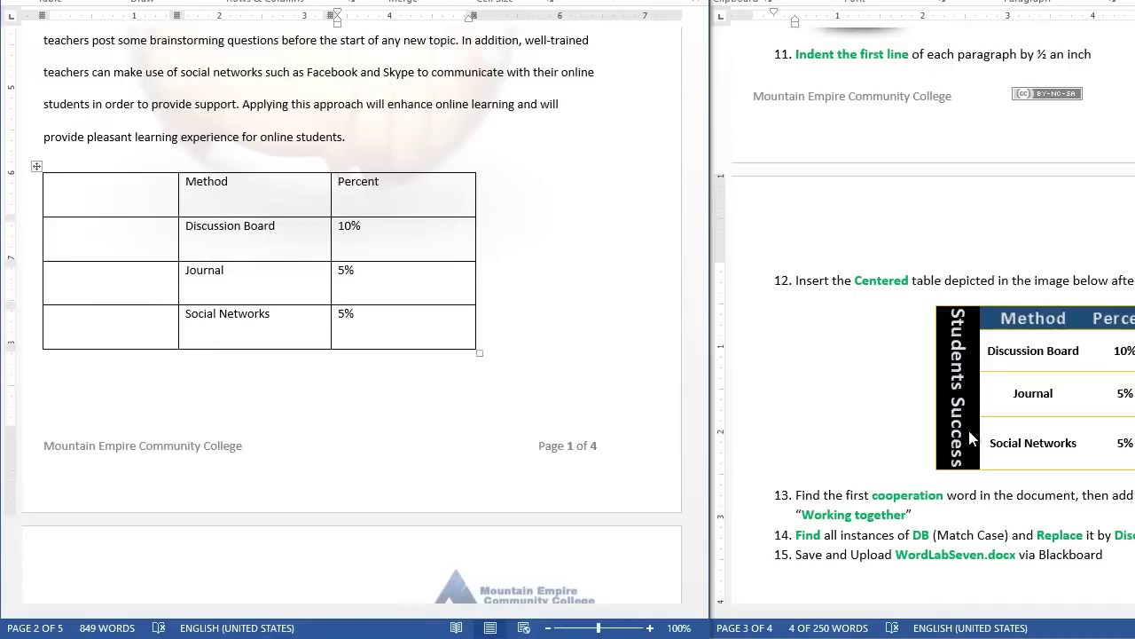
# Step: Type 'Students Success' into the table's empty top-left cell and select that label
pyautogui.click(139, 186)
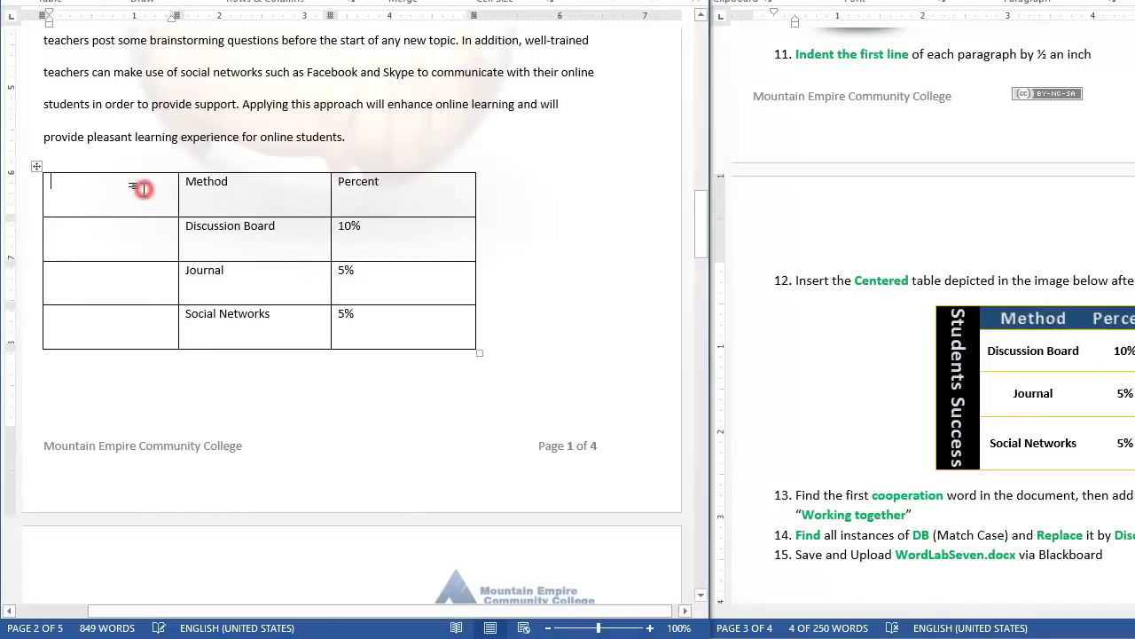
pyautogui.write('Stu')
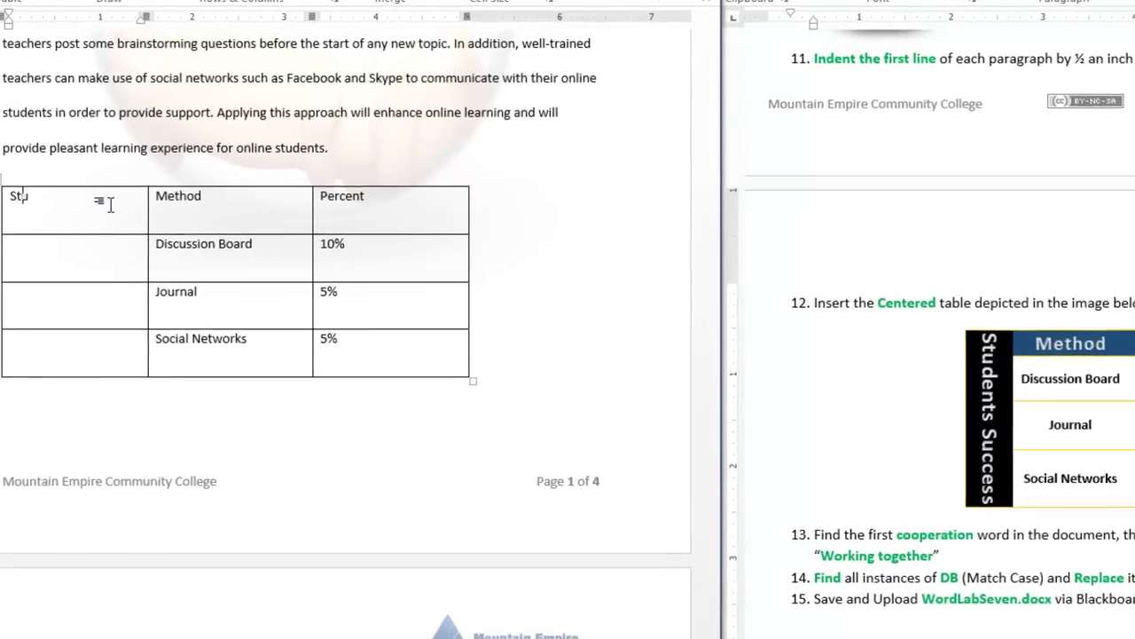
pyautogui.write('dents Success')
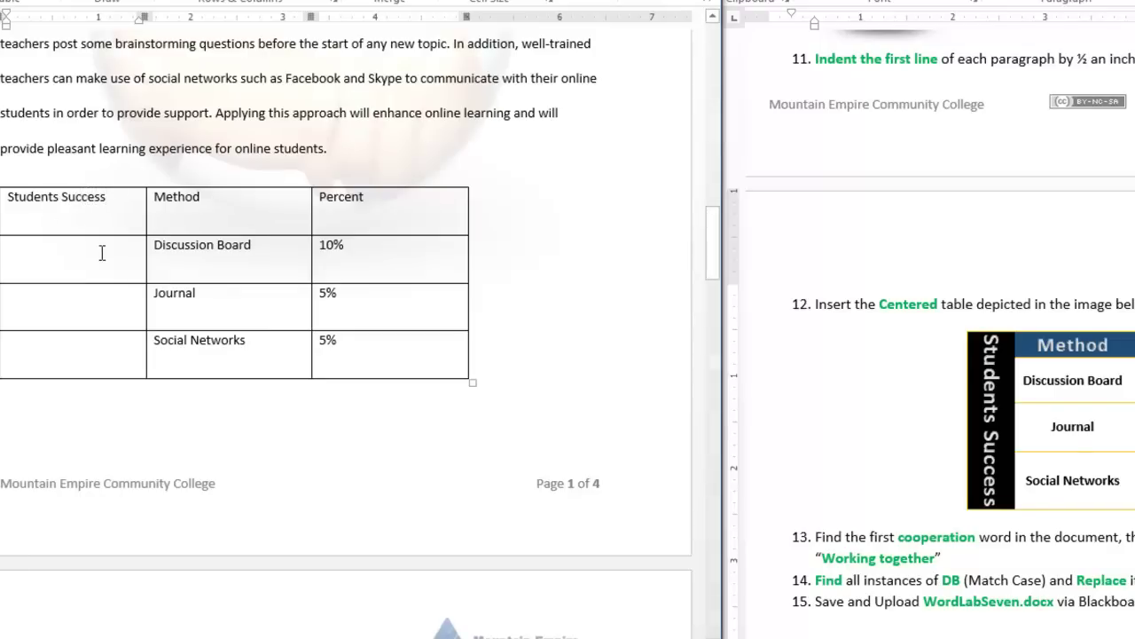
pyautogui.click(101, 254)
pyautogui.moveTo(10, 197); pyautogui.dragTo(116, 203)
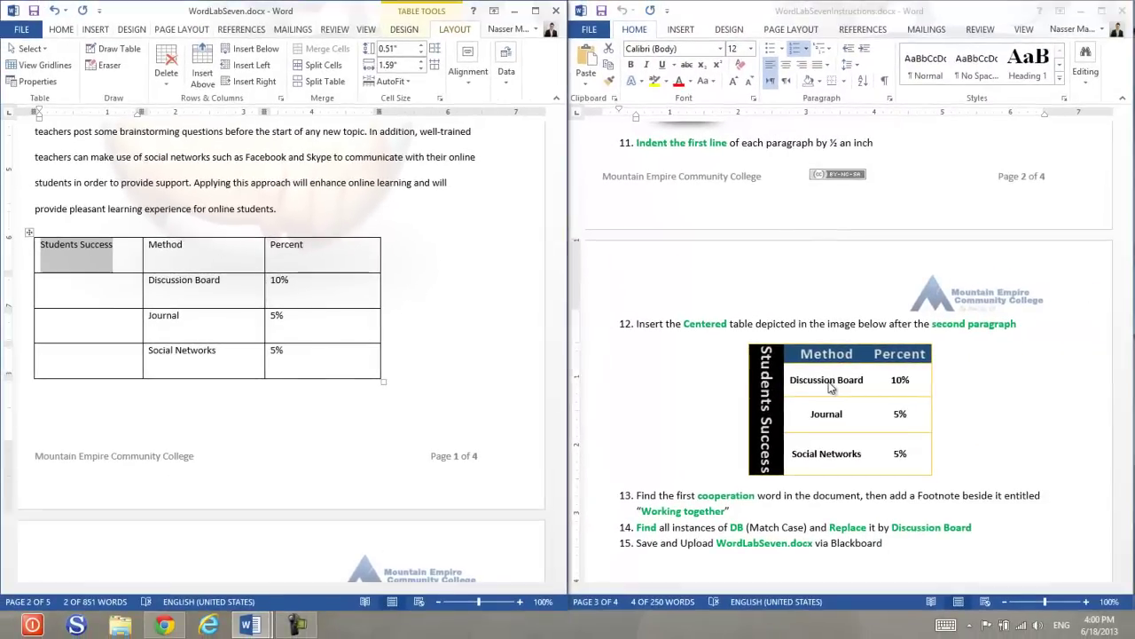
pyautogui.click(1076, 384)
# Step: Check the reference table picture, then select all four cells of the first column
pyautogui.click(829, 383)
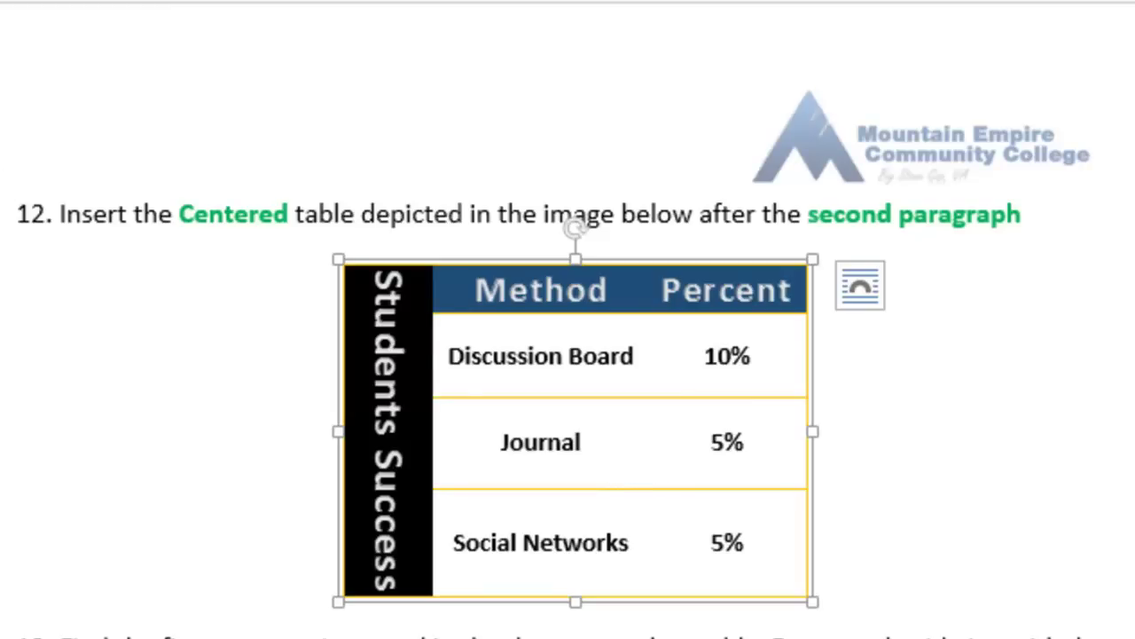
pyautogui.press('Escape')
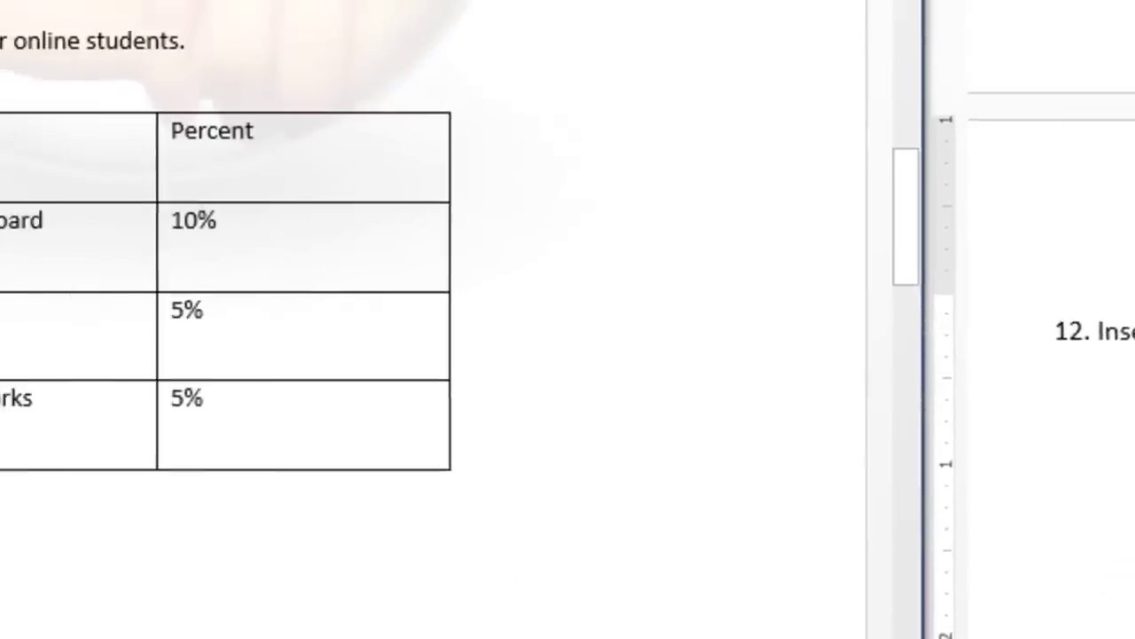
pyautogui.moveTo(80, 190); pyautogui.dragTo(307, 482)
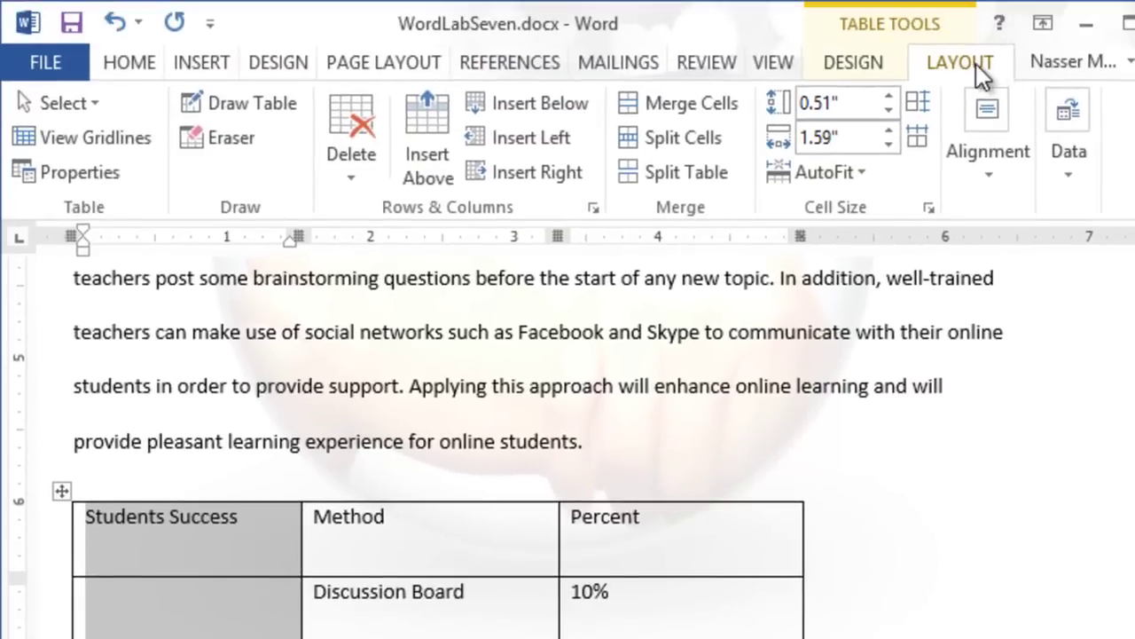
# Step: Merge the first-column cells, turn Students Success vertical, and narrow that column
pyautogui.click(700, 104)
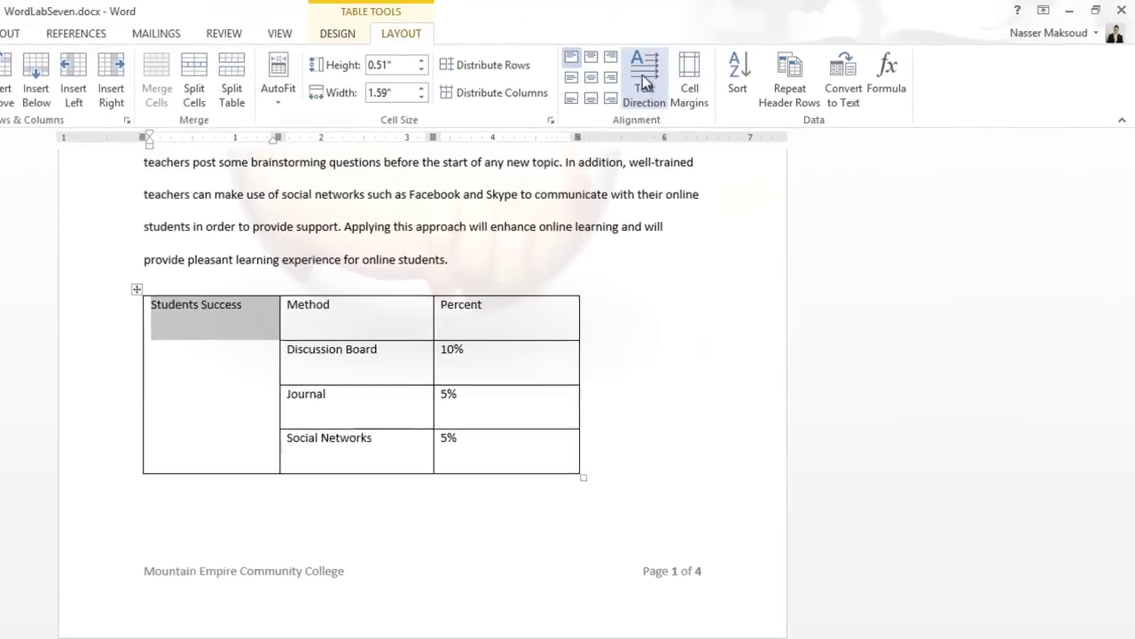
pyautogui.click(644, 80)
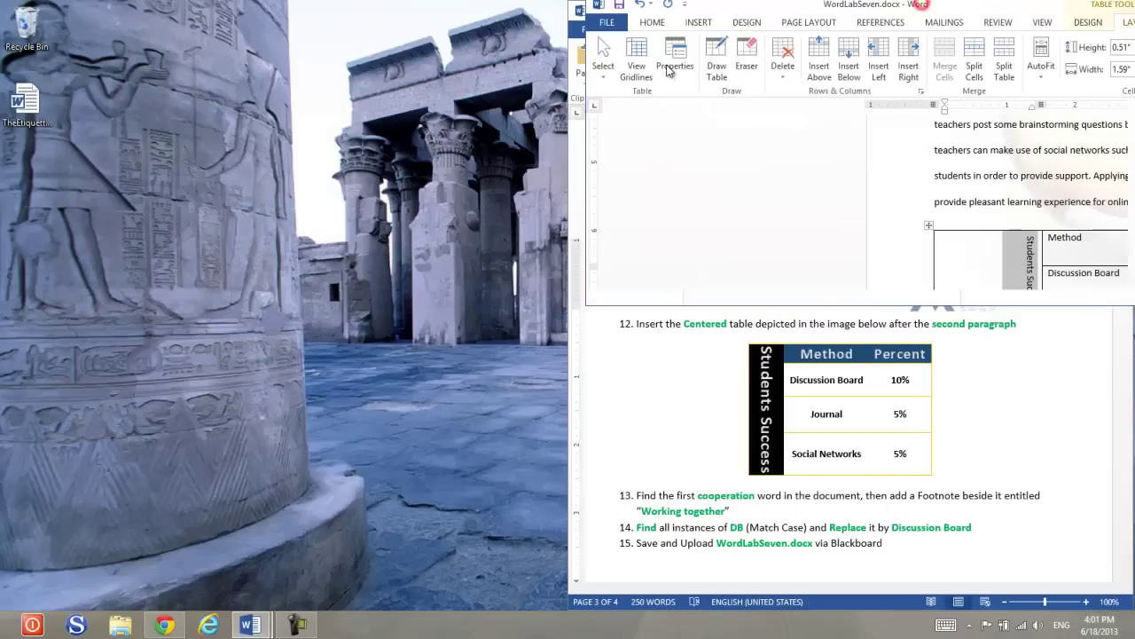
pyautogui.moveTo(675, 7); pyautogui.dragTo(2, 185)
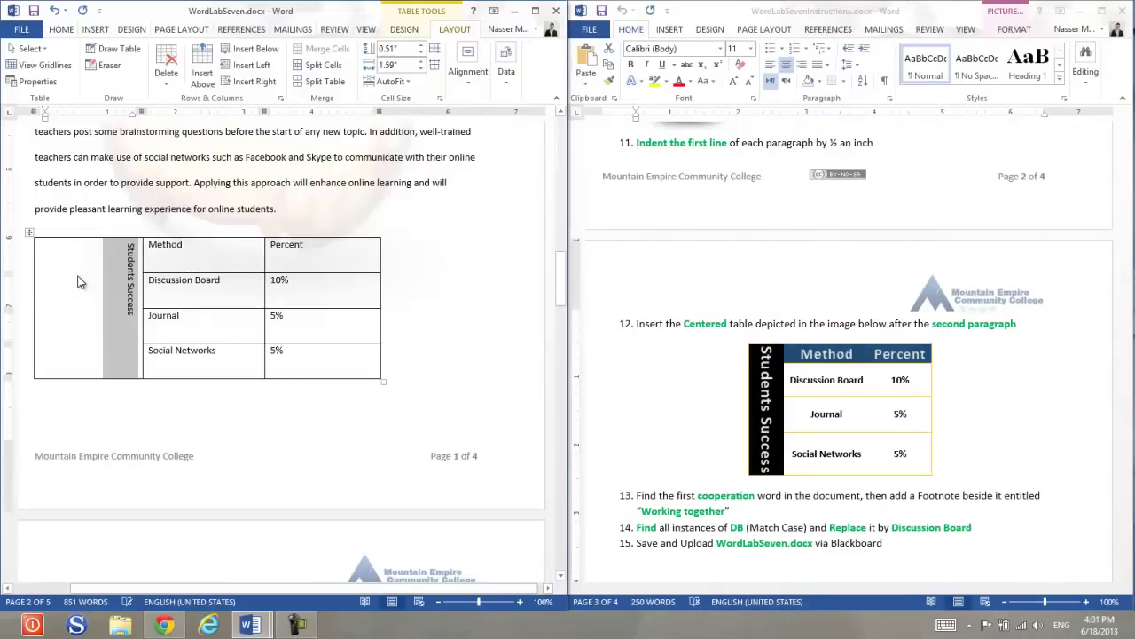
pyautogui.moveTo(34, 282); pyautogui.dragTo(107, 286)
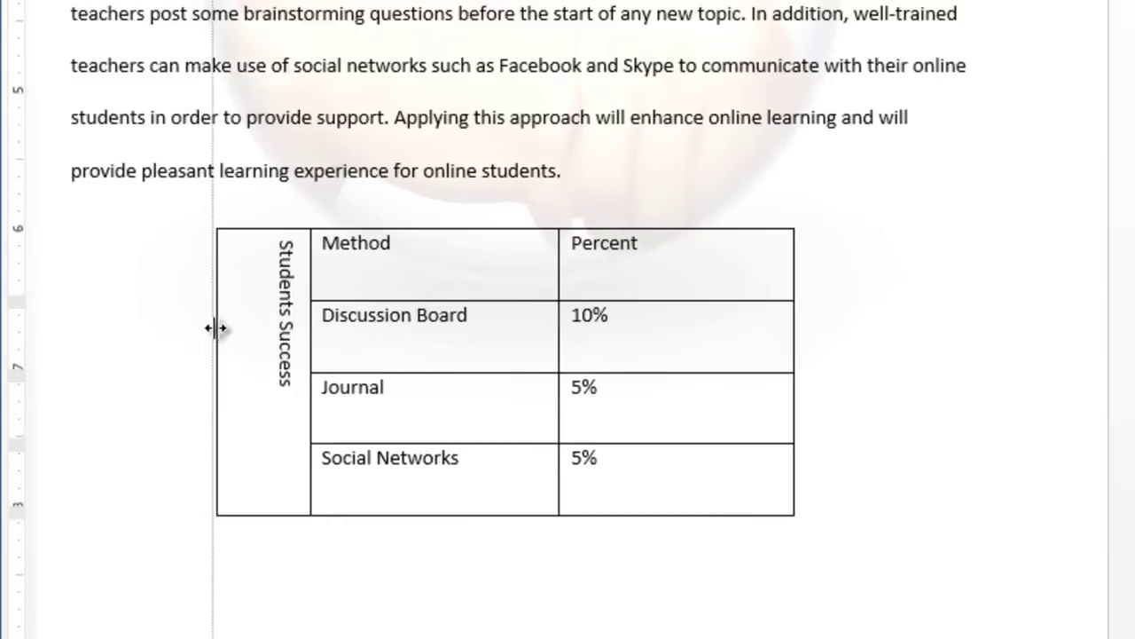
pyautogui.moveTo(216, 328); pyautogui.dragTo(215, 328)
pyautogui.click(215, 328)
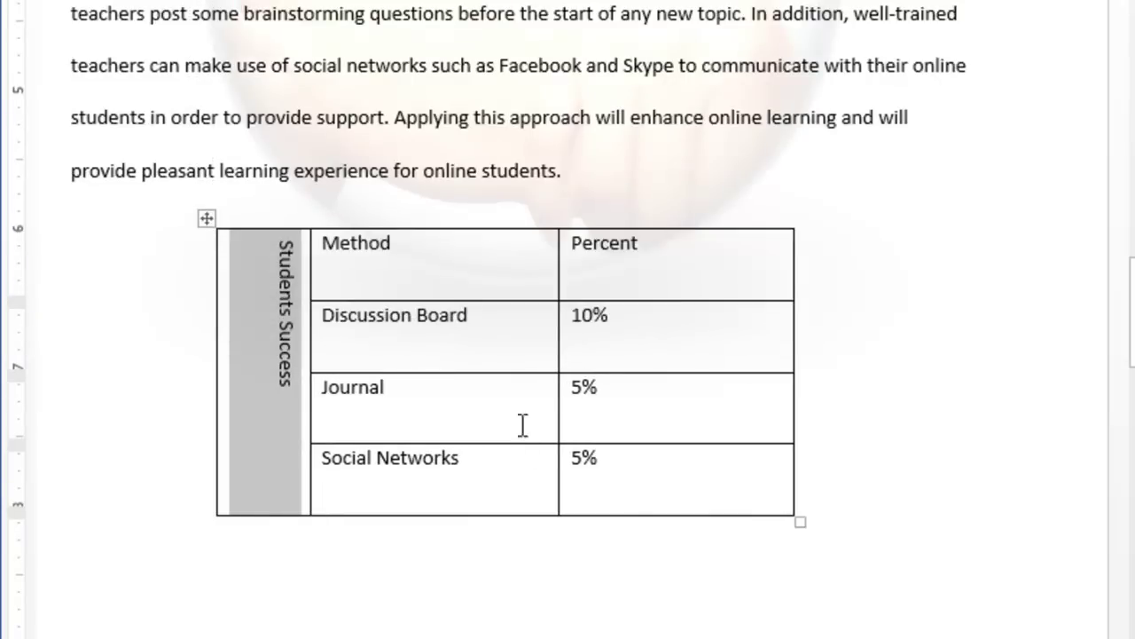
# Step: Select the whole table and apply a paragraph alignment from the Home ribbon
pyautogui.click(206, 220)
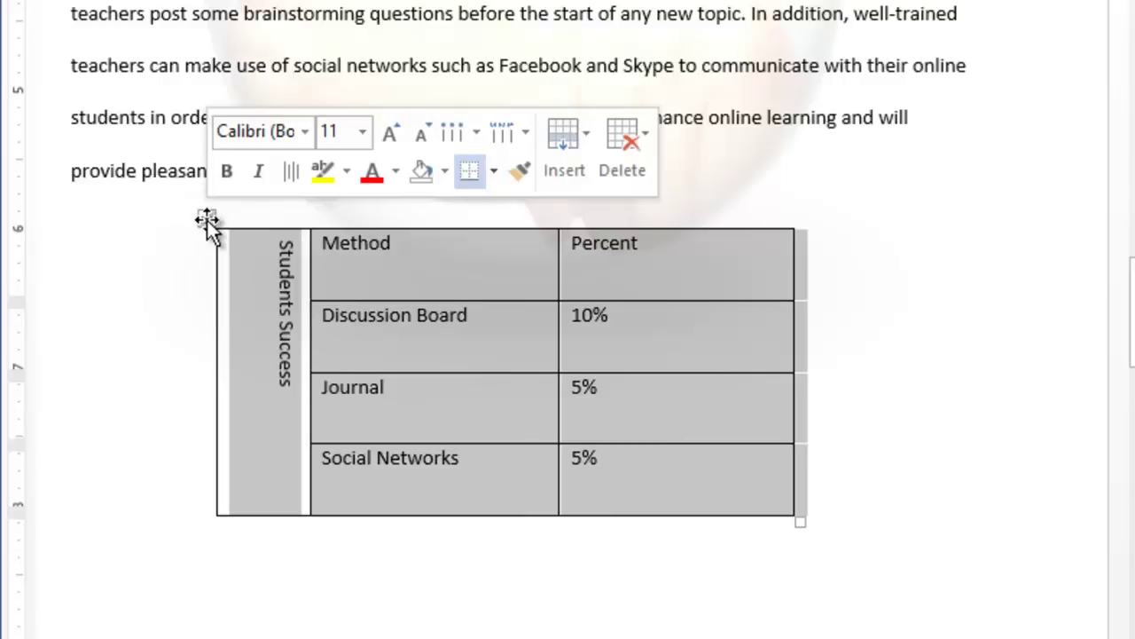
pyautogui.click(381, 319)
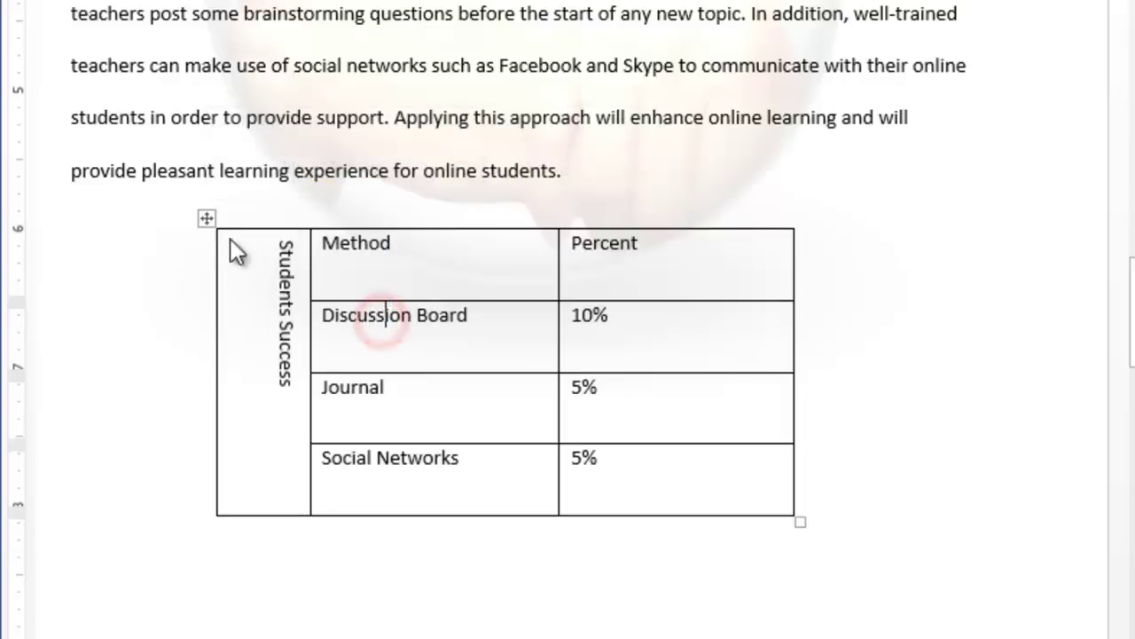
pyautogui.click(206, 219)
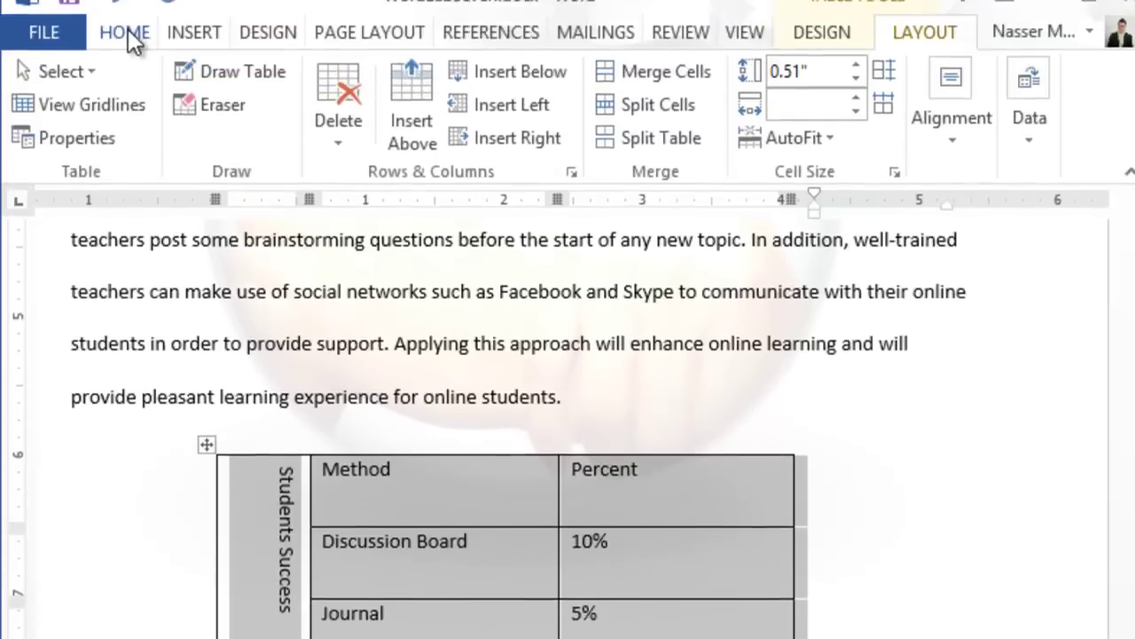
pyautogui.click(125, 33)
pyautogui.click(451, 133)
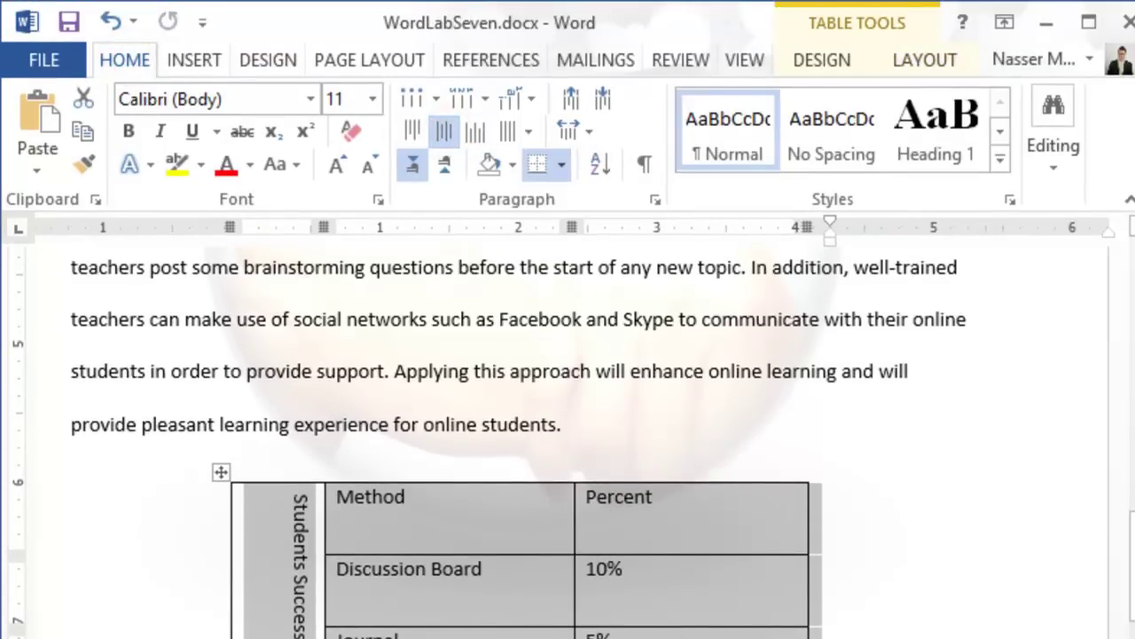
pyautogui.rightClick(568, 572)
pyautogui.click(687, 506)
pyautogui.click(470, 503)
pyautogui.click(282, 562)
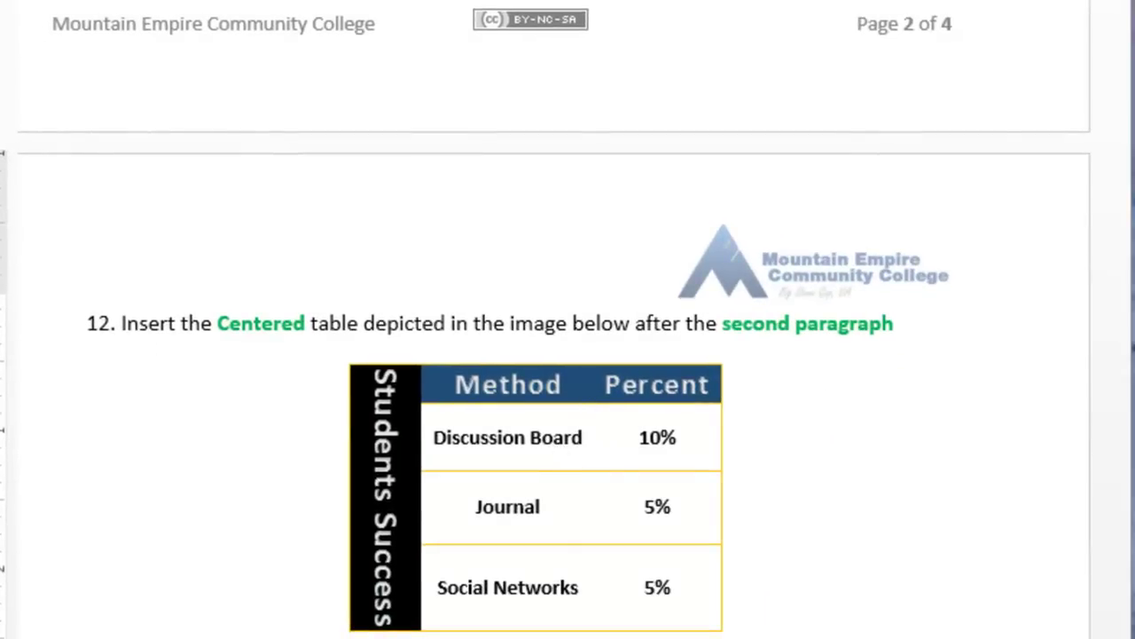
# Step: AutoFit the table's columns to their contents
pyautogui.click(154, 456)
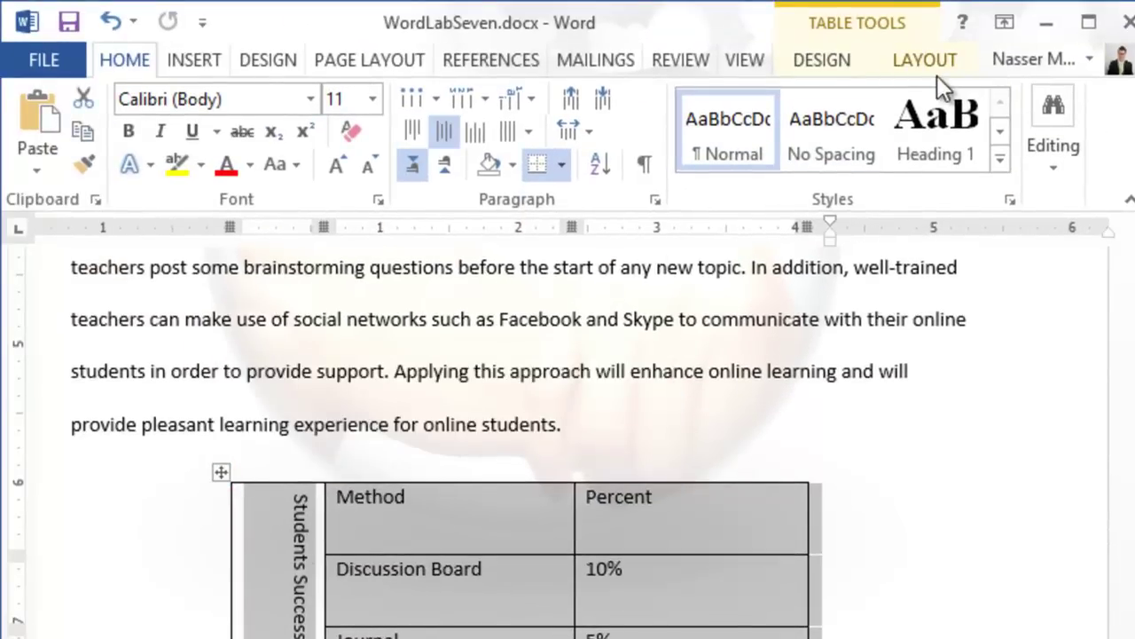
pyautogui.click(937, 58)
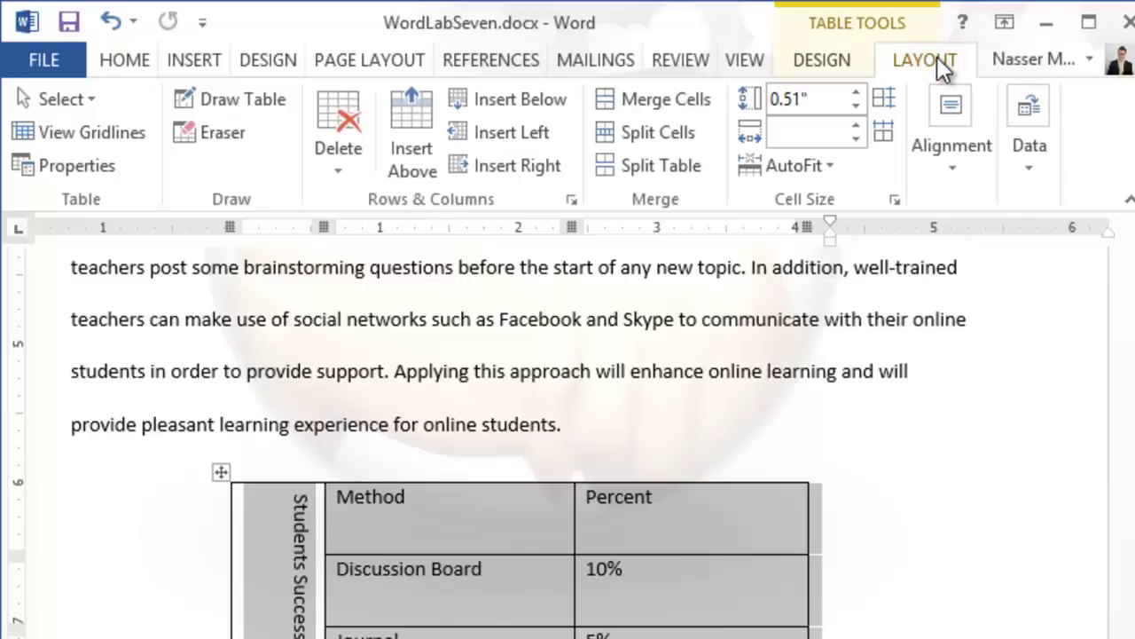
pyautogui.click(834, 166)
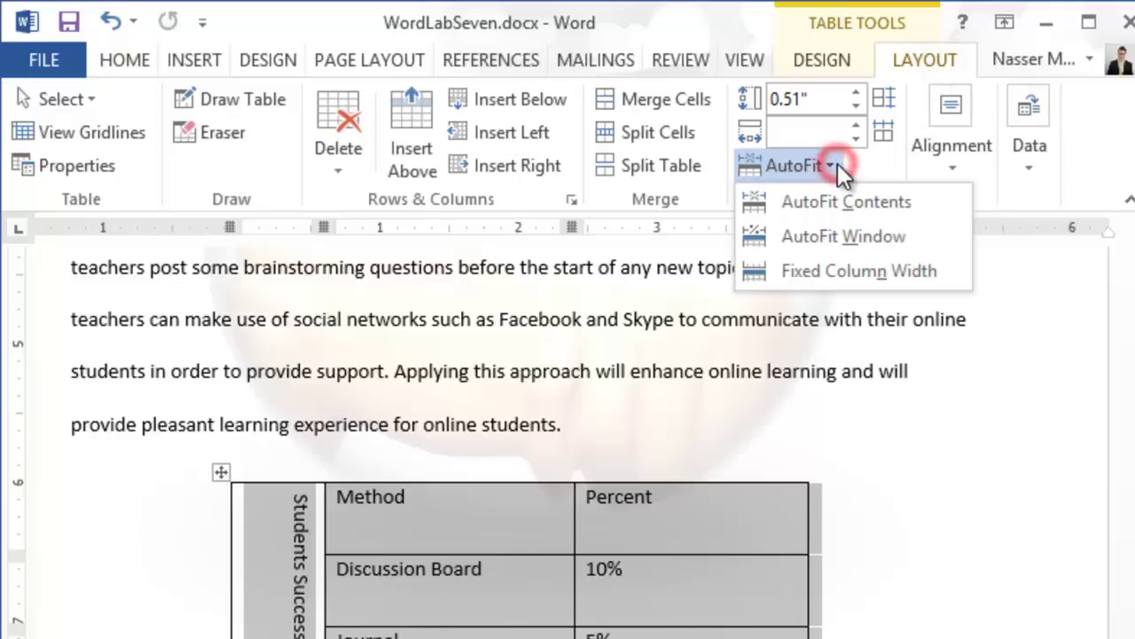
pyautogui.click(836, 198)
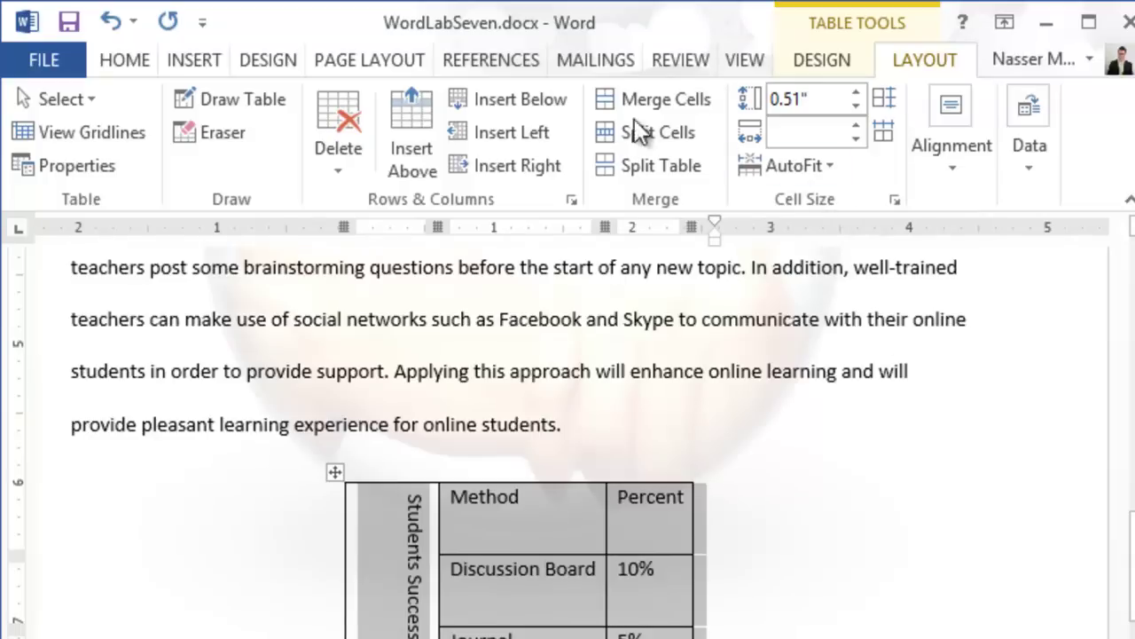
# Step: Apply the Grid Table 5 Dark - Accent 4 style to the table
pyautogui.click(838, 55)
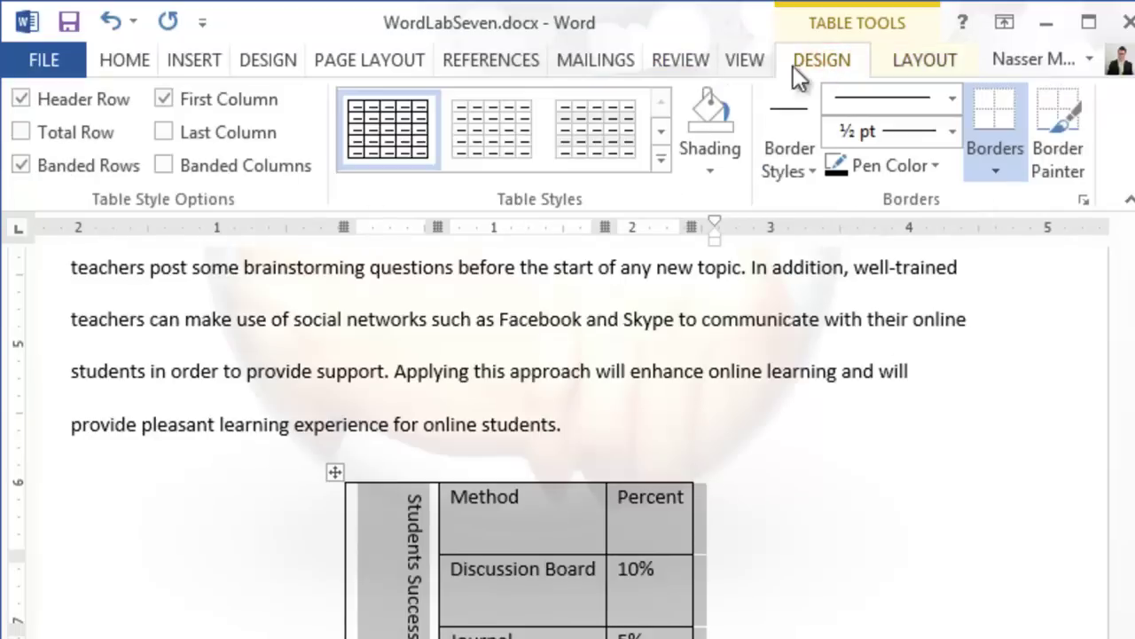
pyautogui.click(662, 163)
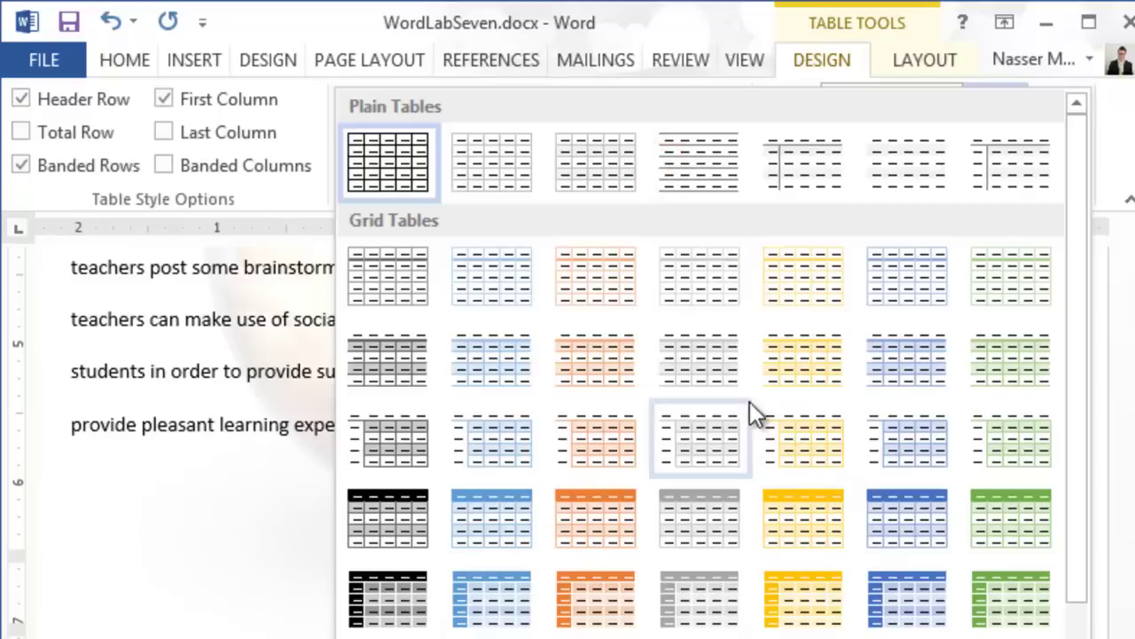
pyautogui.click(814, 608)
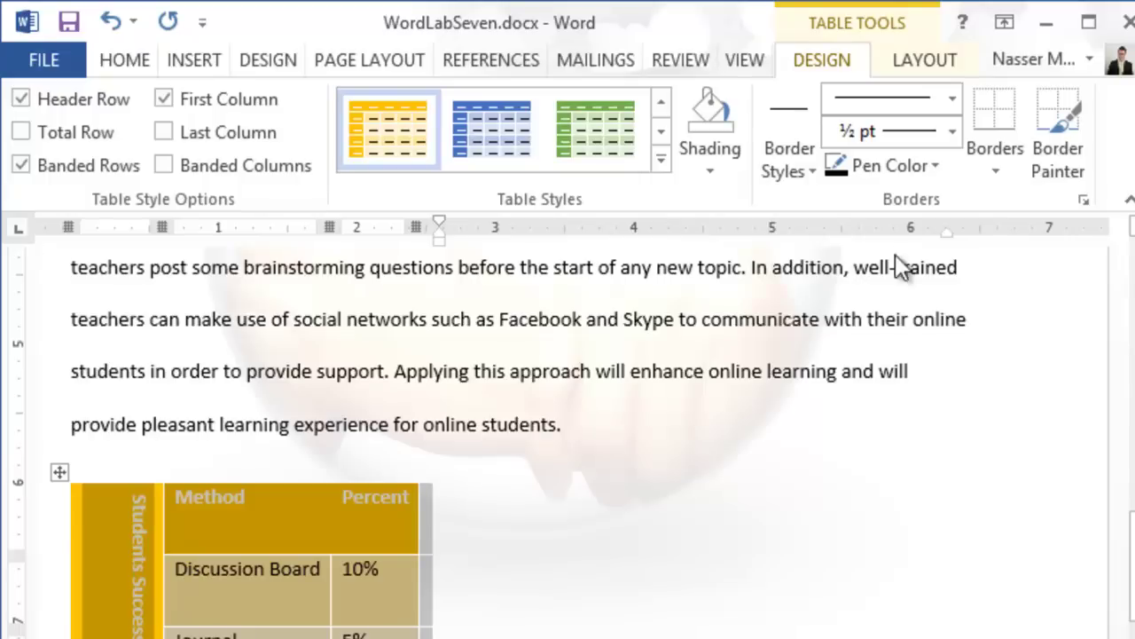
pyautogui.click(393, 141)
# Step: Centre the table on the page
pyautogui.click(110, 59)
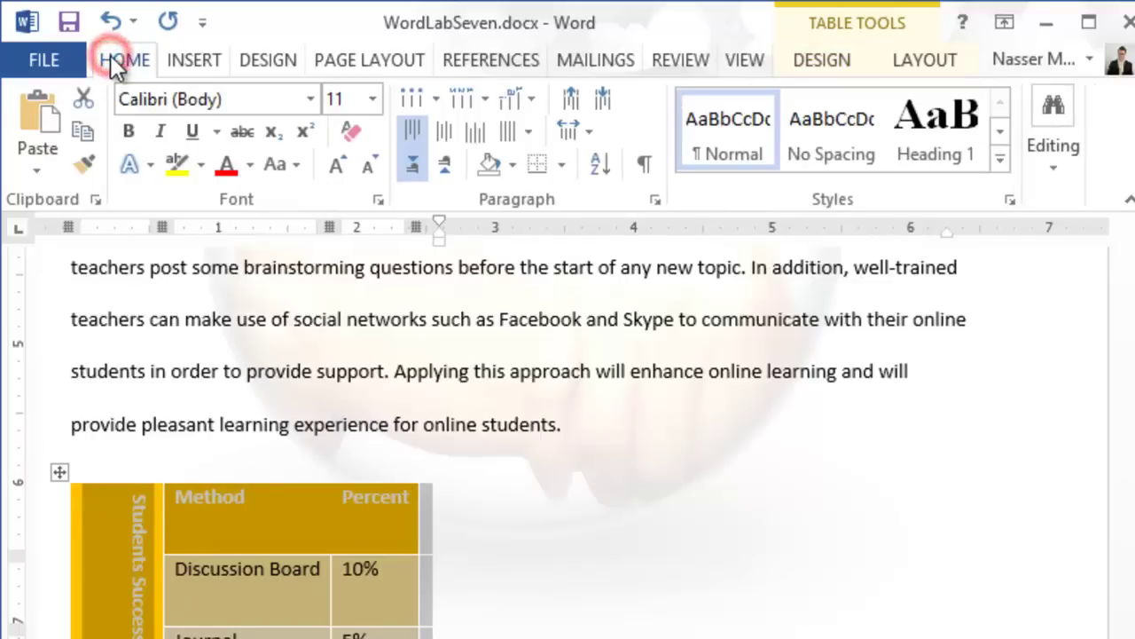
pyautogui.click(446, 132)
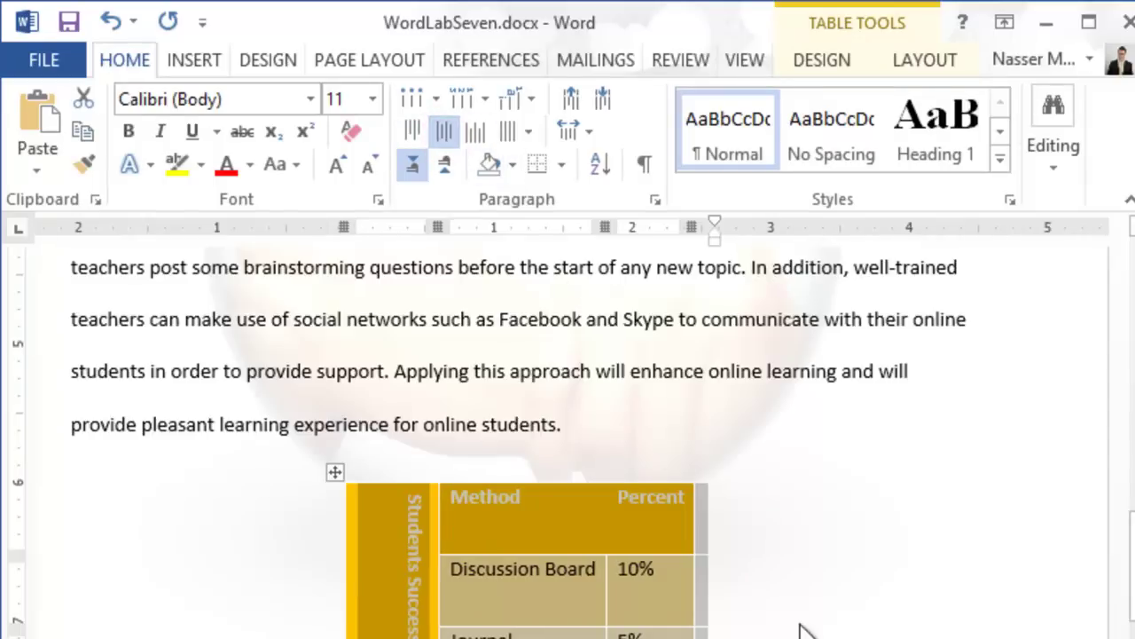
pyautogui.click(606, 574)
pyautogui.click(454, 532)
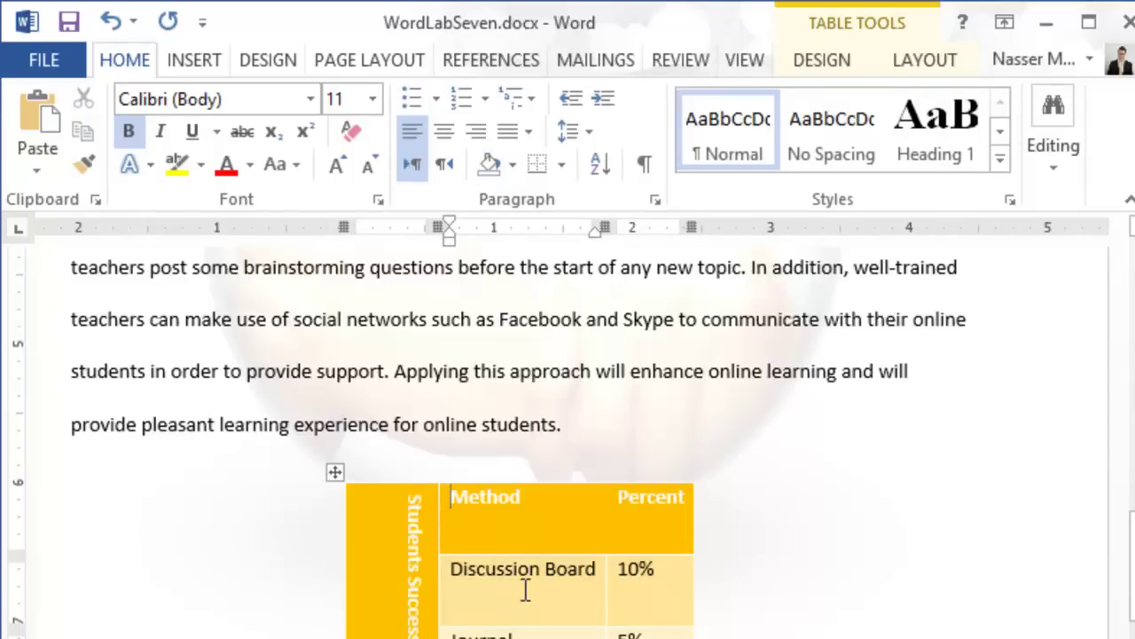
pyautogui.moveTo(446, 570)
pyautogui.mouseDown()
pyautogui.moveTo(601, 570)
pyautogui.moveTo(666, 592)
pyautogui.mouseUp()
pyautogui.click(519, 635)
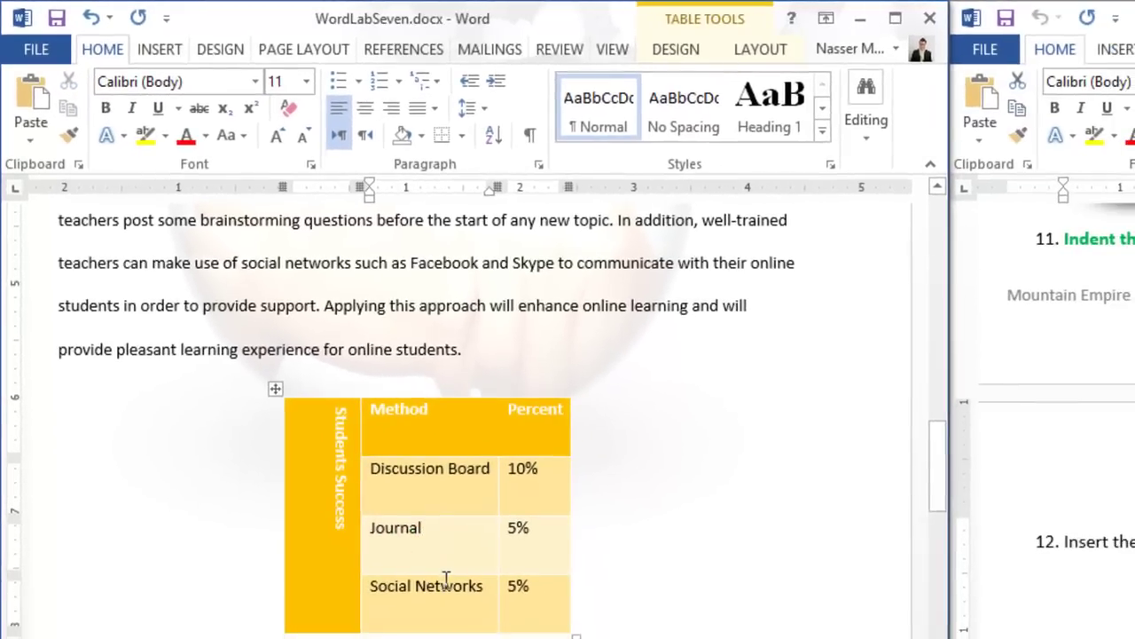
pyautogui.click(429, 469)
# Step: Turn off Banded Rows in the table style options
pyautogui.click(758, 50)
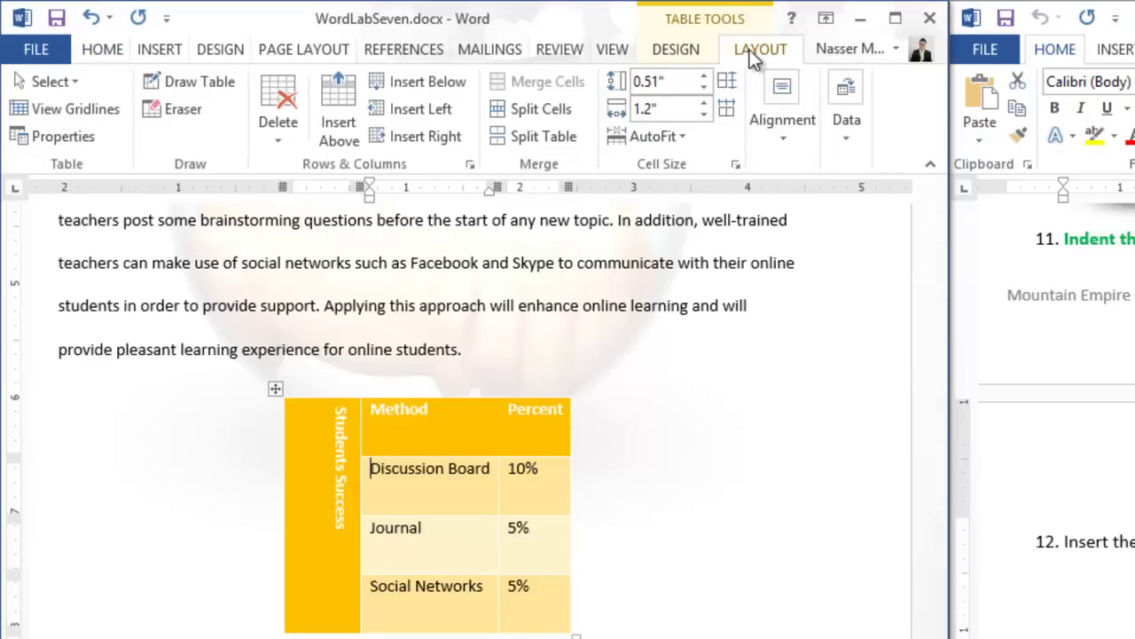
pyautogui.click(674, 49)
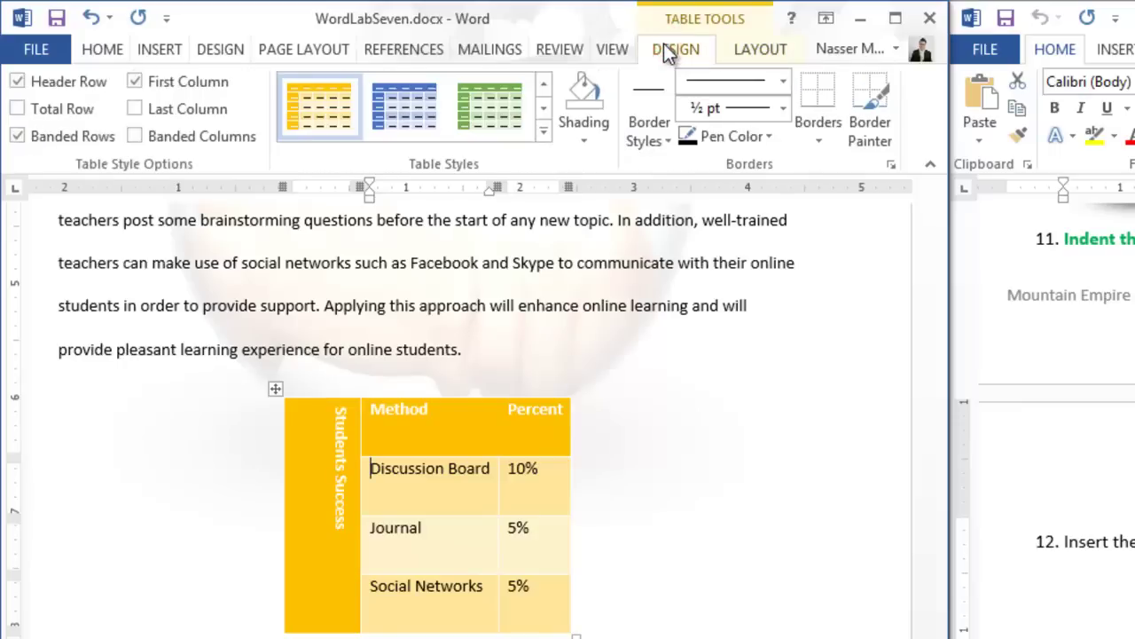
pyautogui.click(17, 138)
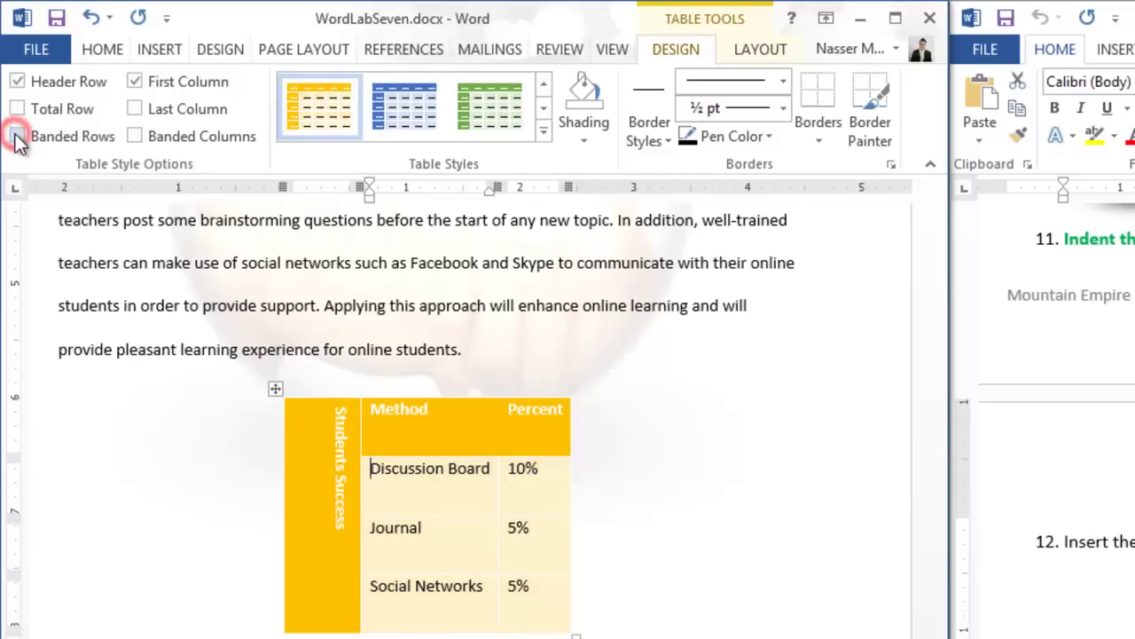
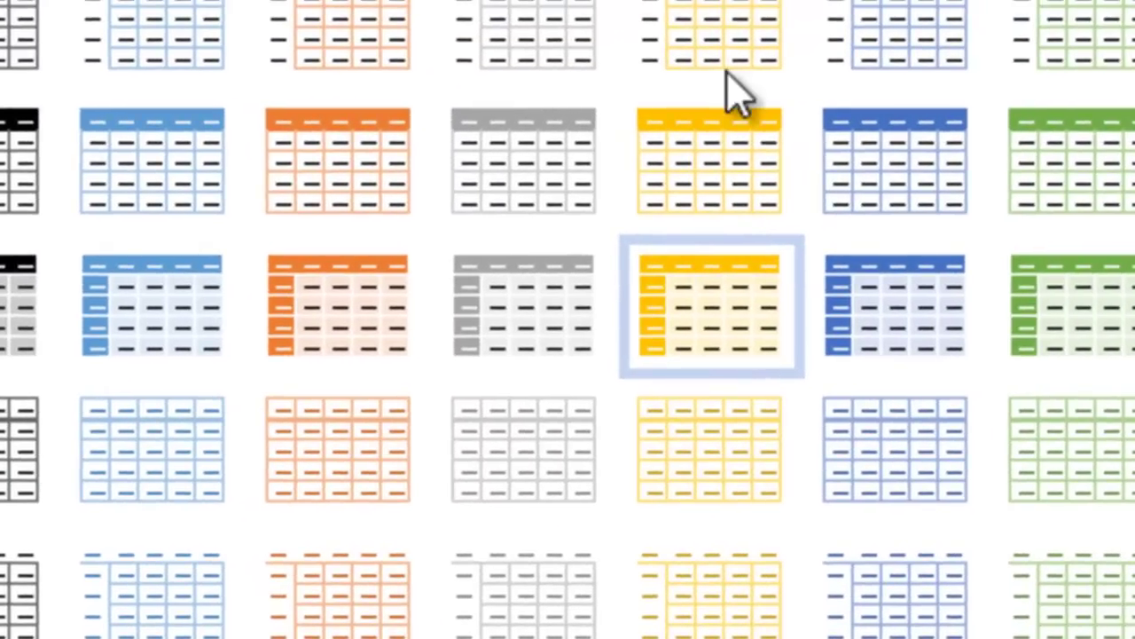
# Step: Apply the gold table style to the Students Success table and center the table on the page
pyautogui.click(747, 182)
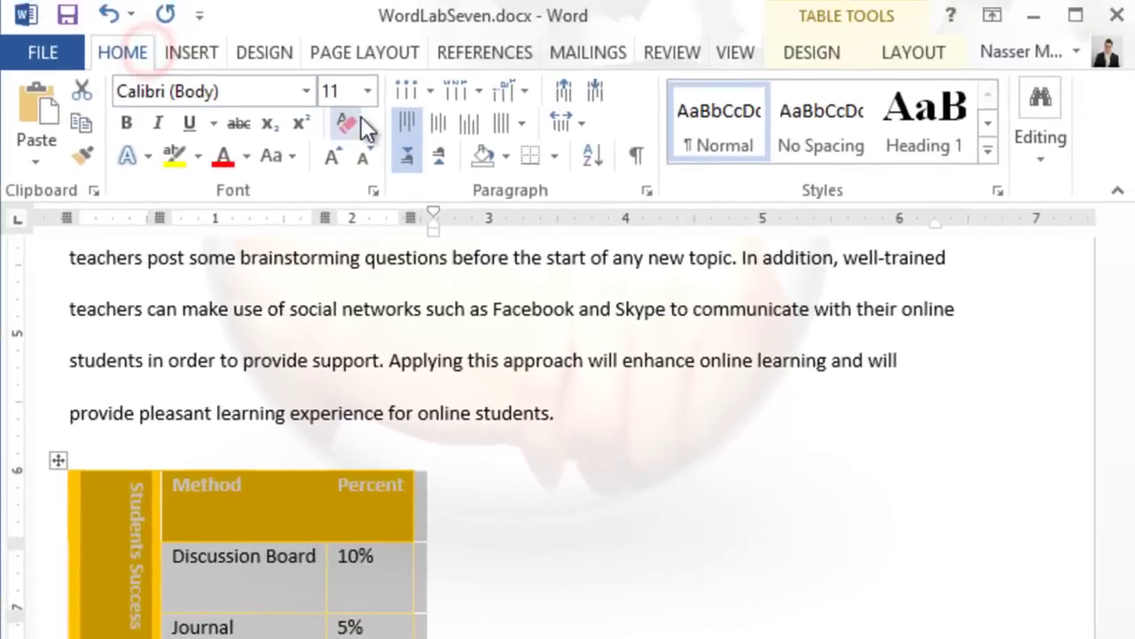
pyautogui.click(433, 130)
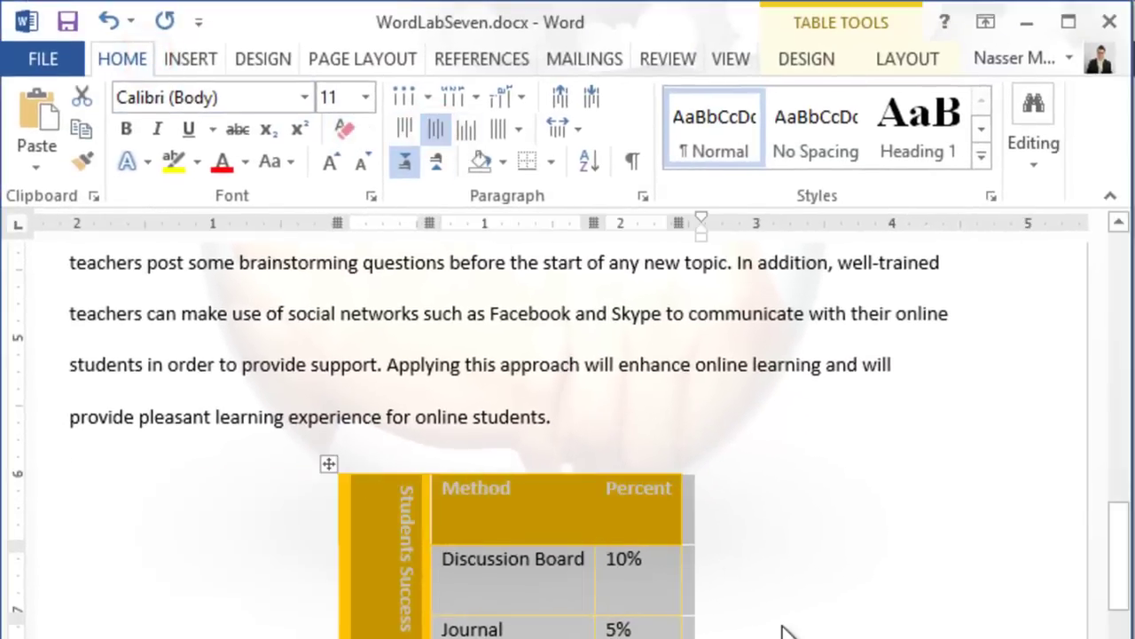
pyautogui.click(786, 620)
# Step: Give the rotated Students Success label a grey inner-shadow text effect
pyautogui.rightClick(395, 481)
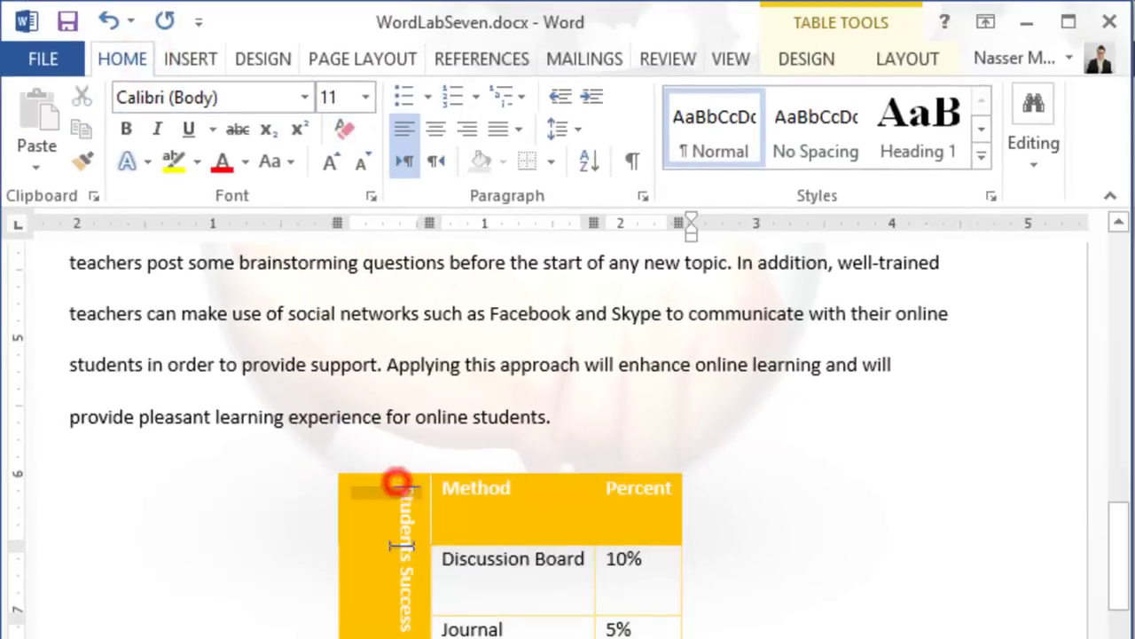
pyautogui.click(148, 161)
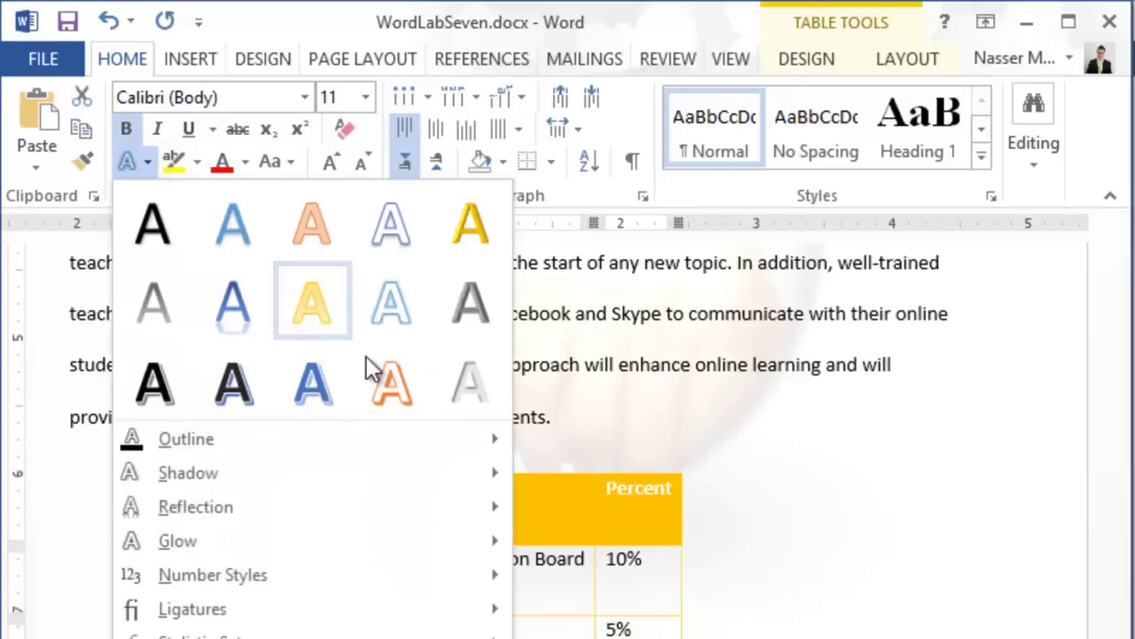
pyautogui.click(469, 385)
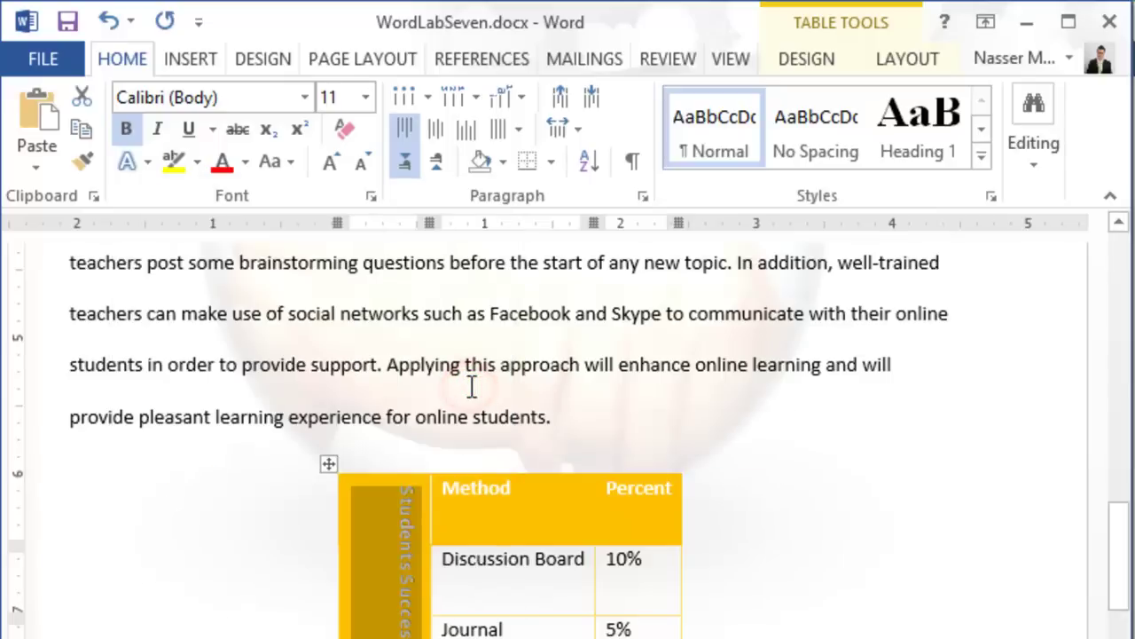
# Step: Apply a silver text effect to the Method and Percent header text
pyautogui.moveTo(446, 490); pyautogui.dragTo(633, 507)
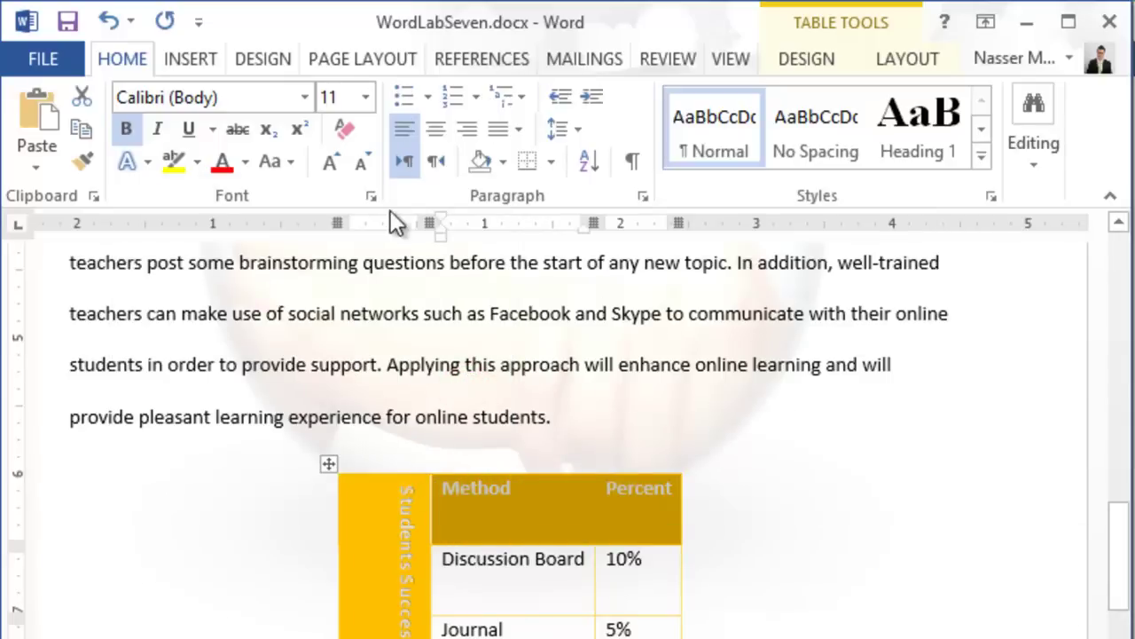
pyautogui.click(141, 162)
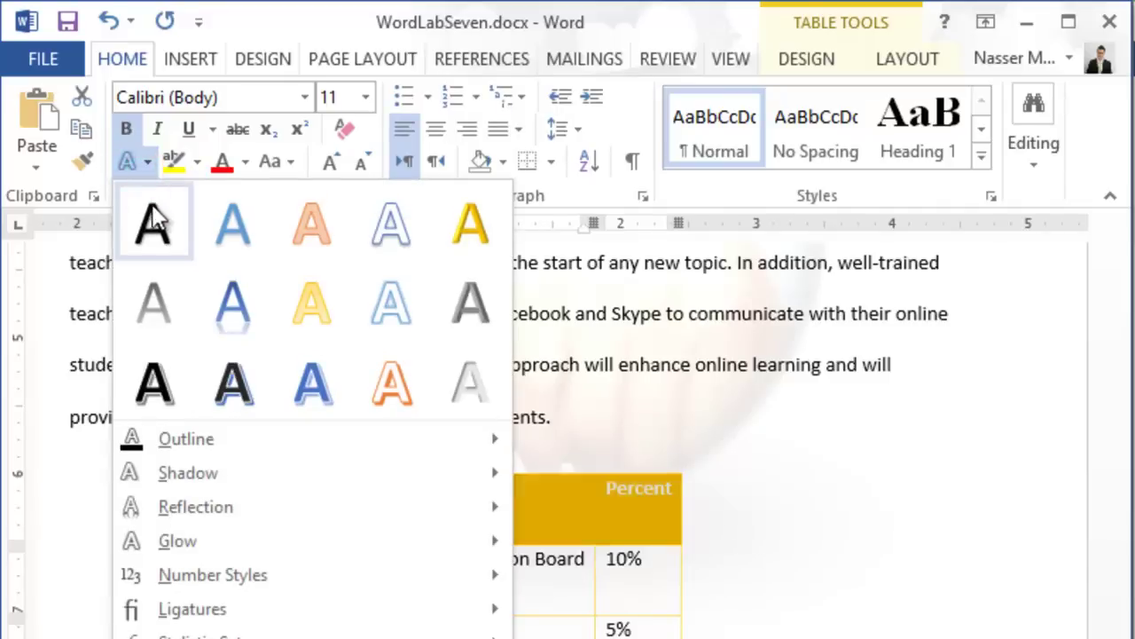
pyautogui.click(470, 386)
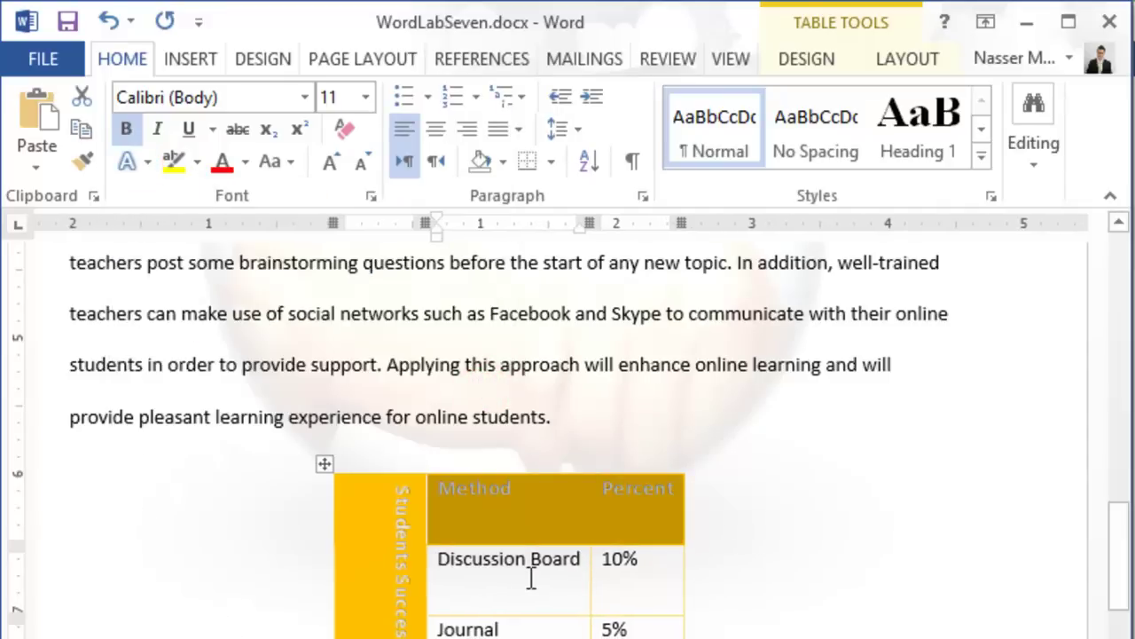
pyautogui.click(385, 538)
pyautogui.click(402, 486)
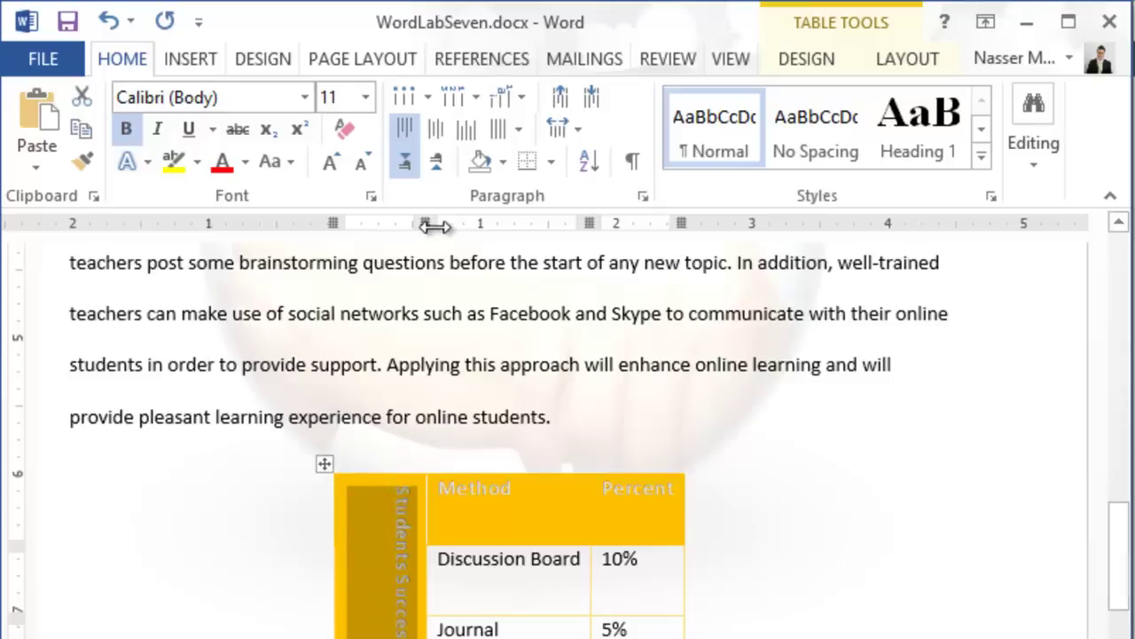
# Step: Fill the Students Success label cell with Black shading and the Method/Percent header row with Dark Blue
pyautogui.click(500, 167)
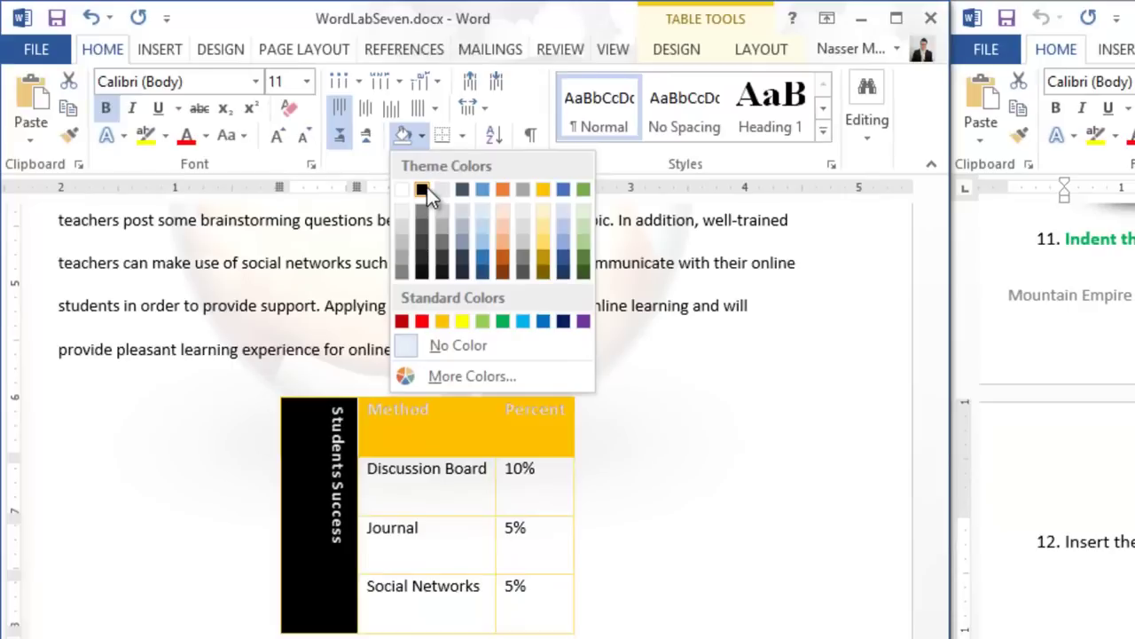
pyautogui.click(423, 189)
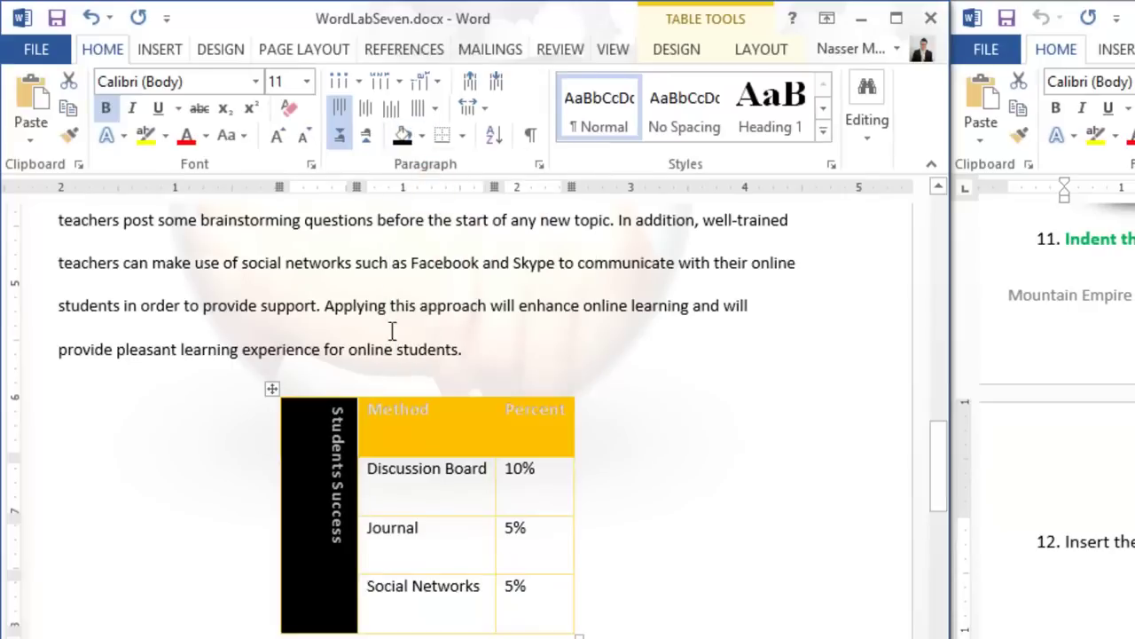
pyautogui.moveTo(373, 414); pyautogui.dragTo(588, 416)
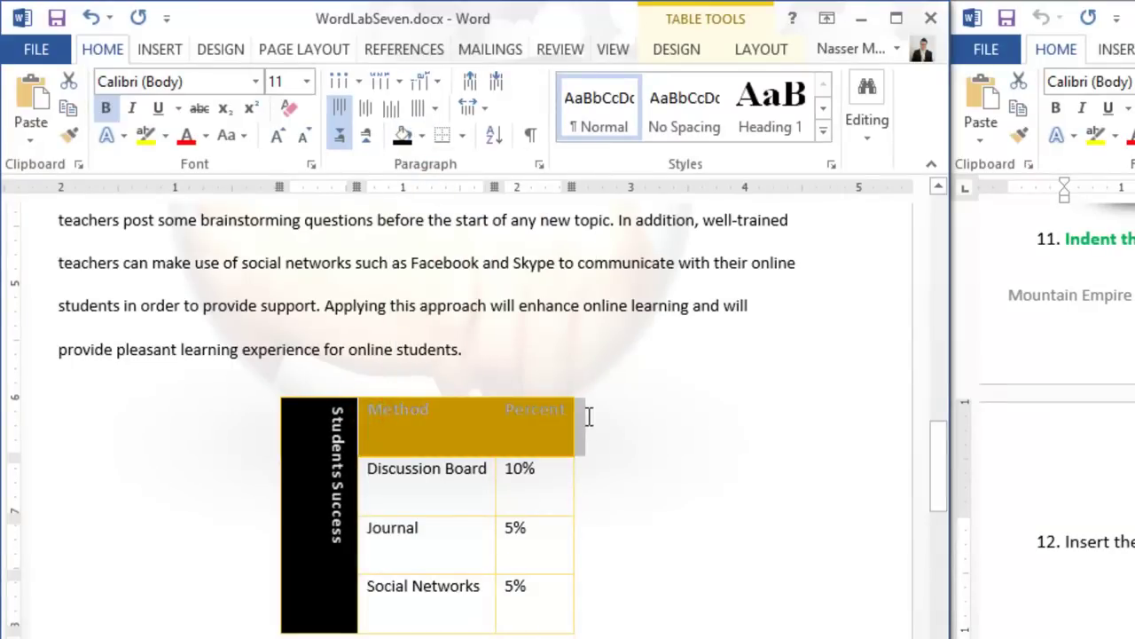
pyautogui.click(520, 387)
pyautogui.click(452, 429)
pyautogui.moveTo(370, 406); pyautogui.dragTo(572, 429)
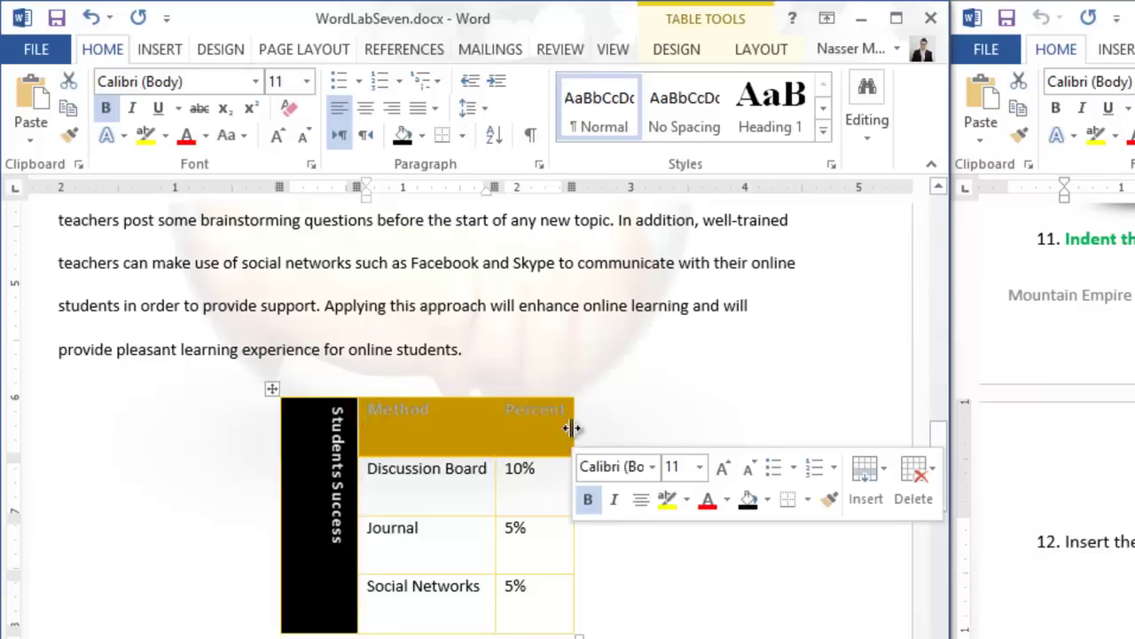
pyautogui.click(423, 137)
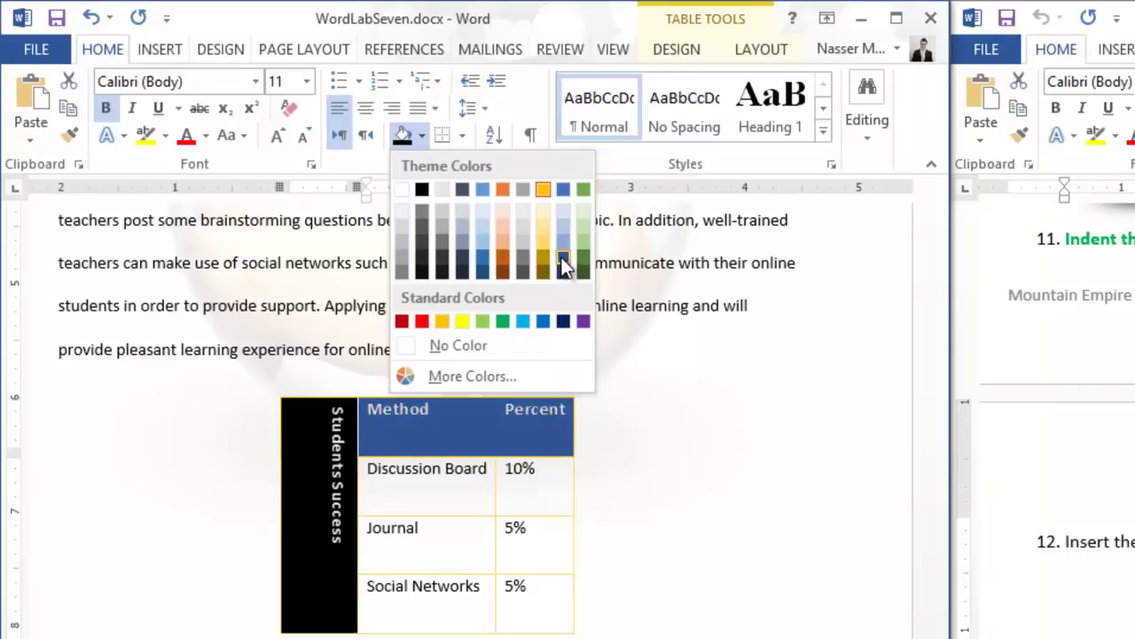
pyautogui.click(566, 320)
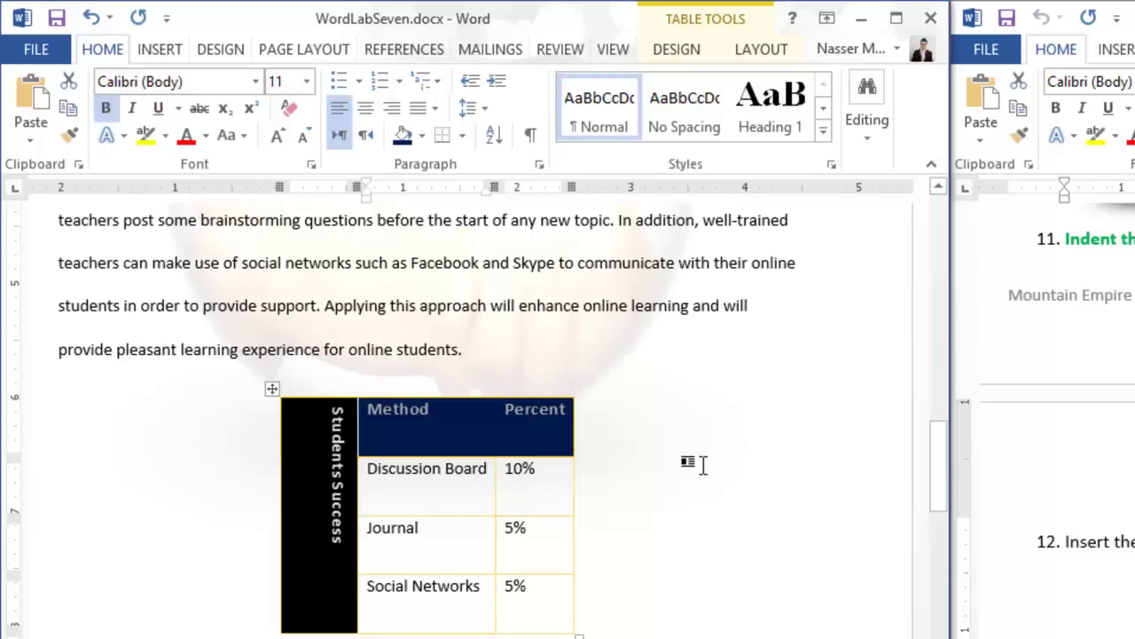
pyautogui.click(446, 422)
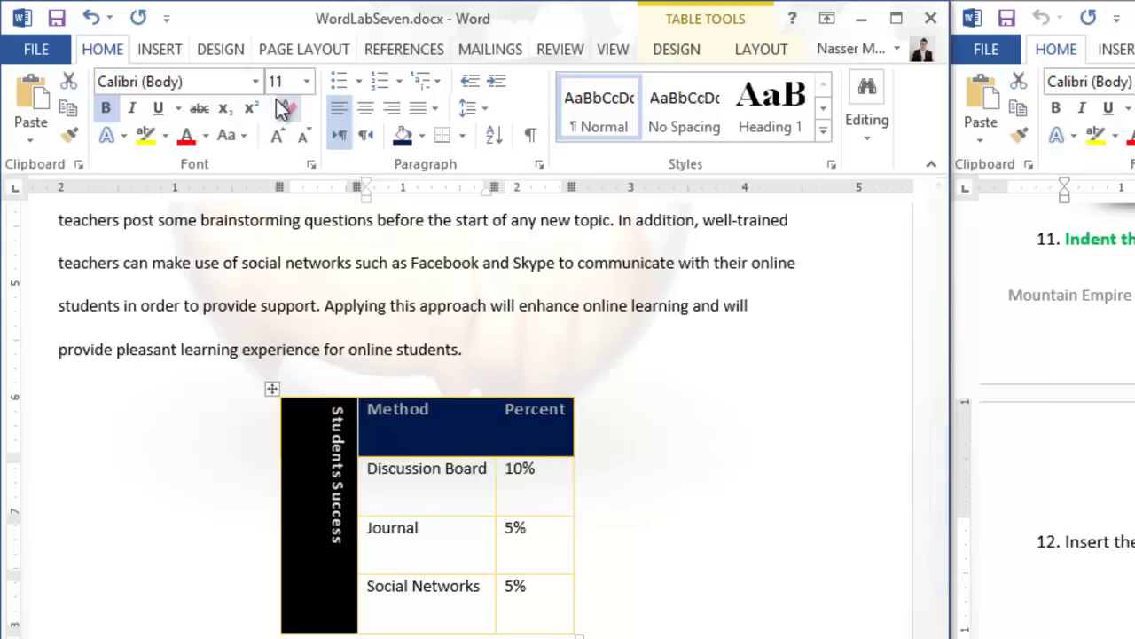
# Step: Grow the table text to 14 pt and the Students Success label to 16 pt with Grow Font
pyautogui.click(277, 138)
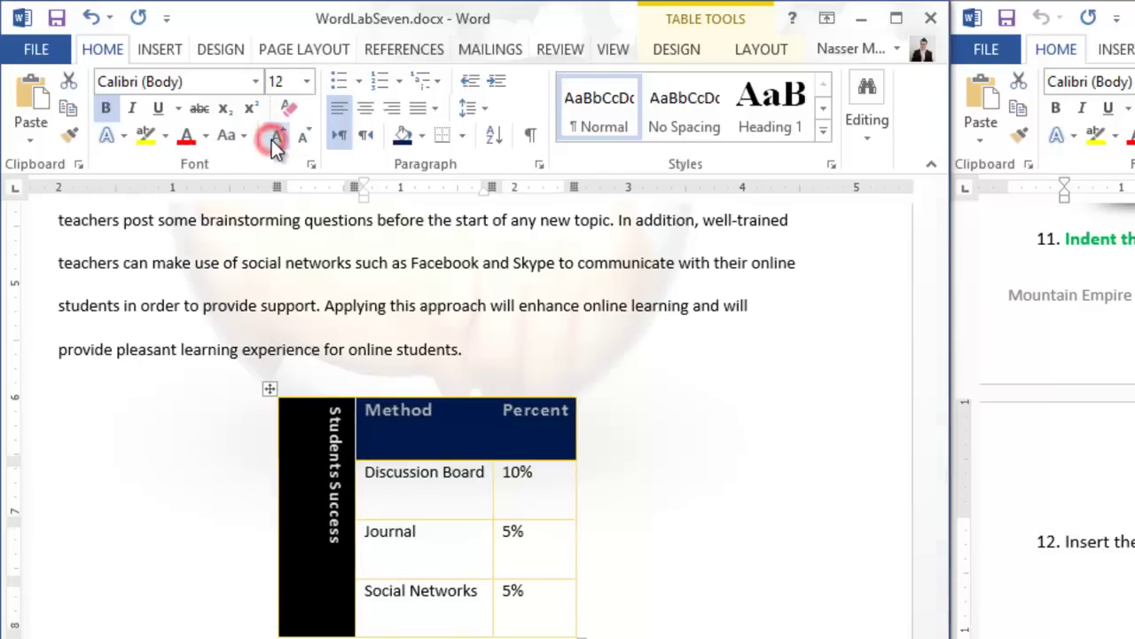
pyautogui.click(277, 138)
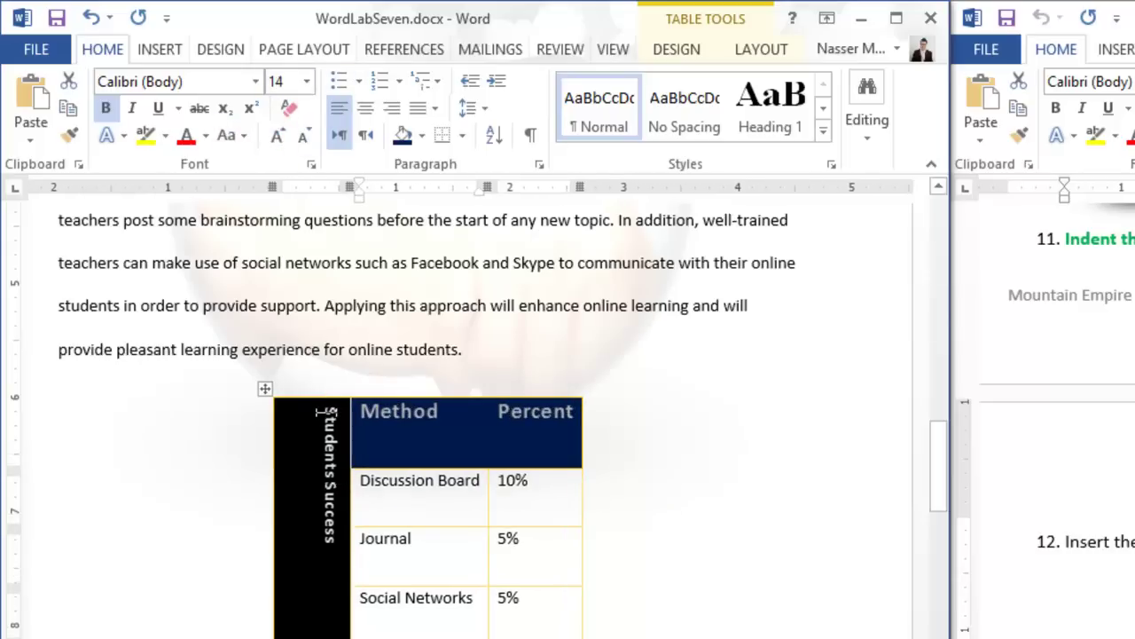
pyautogui.moveTo(327, 409); pyautogui.dragTo(324, 577)
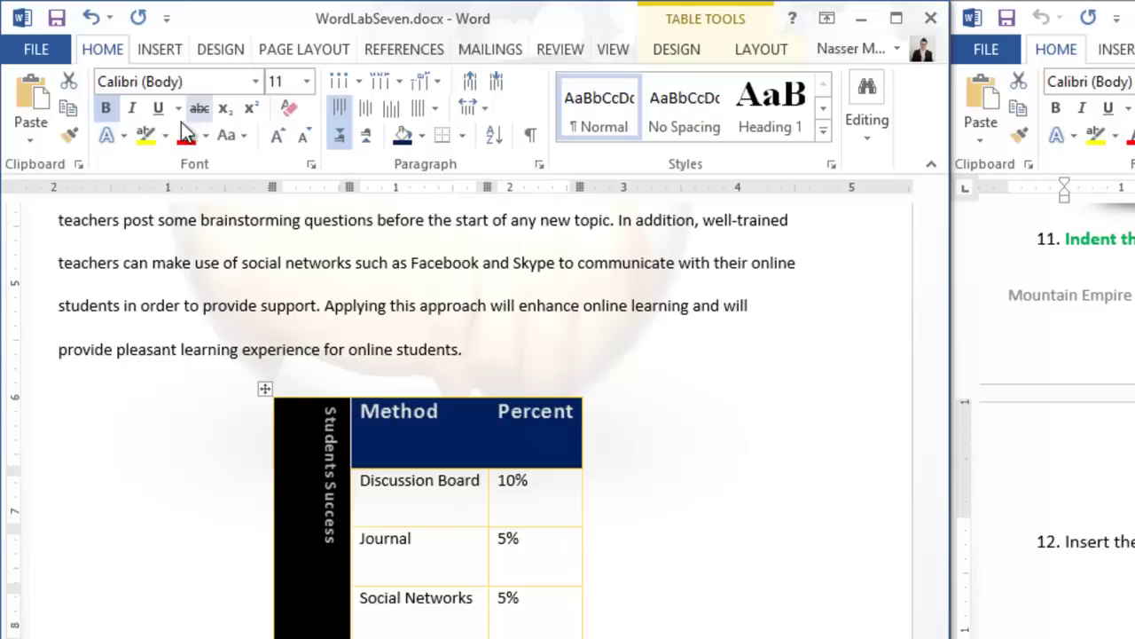
pyautogui.click(280, 137)
pyautogui.click(281, 138)
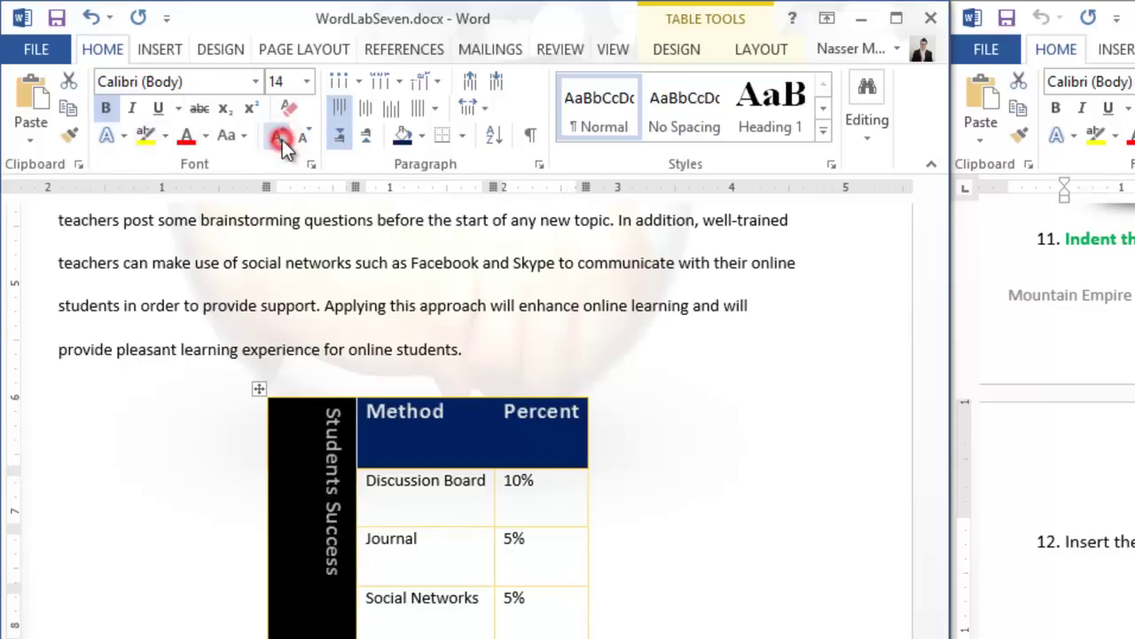
pyautogui.click(280, 138)
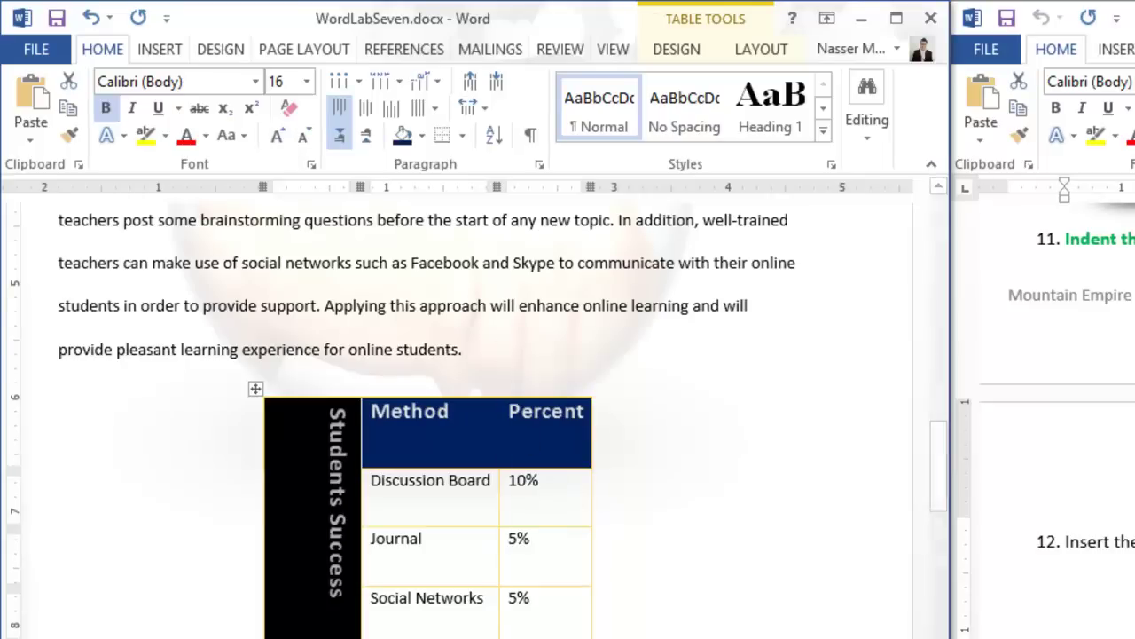
pyautogui.click(591, 449)
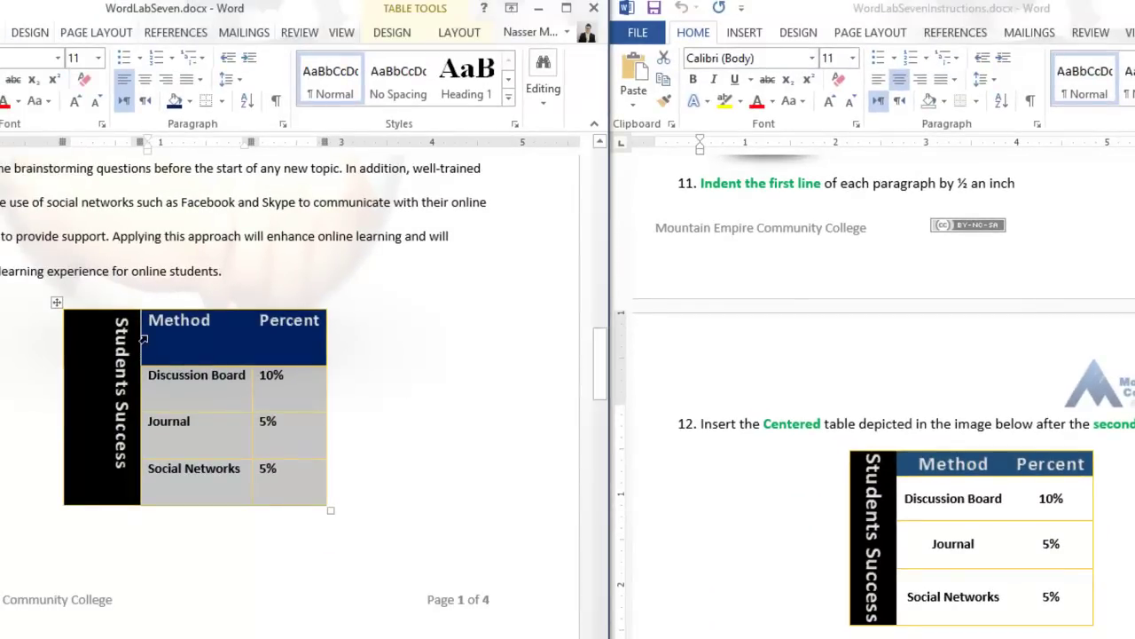
# Step: Set the Students Success text to 0 indents, 0 pt spacing after, and single line spacing
pyautogui.moveTo(118, 315); pyautogui.dragTo(124, 467)
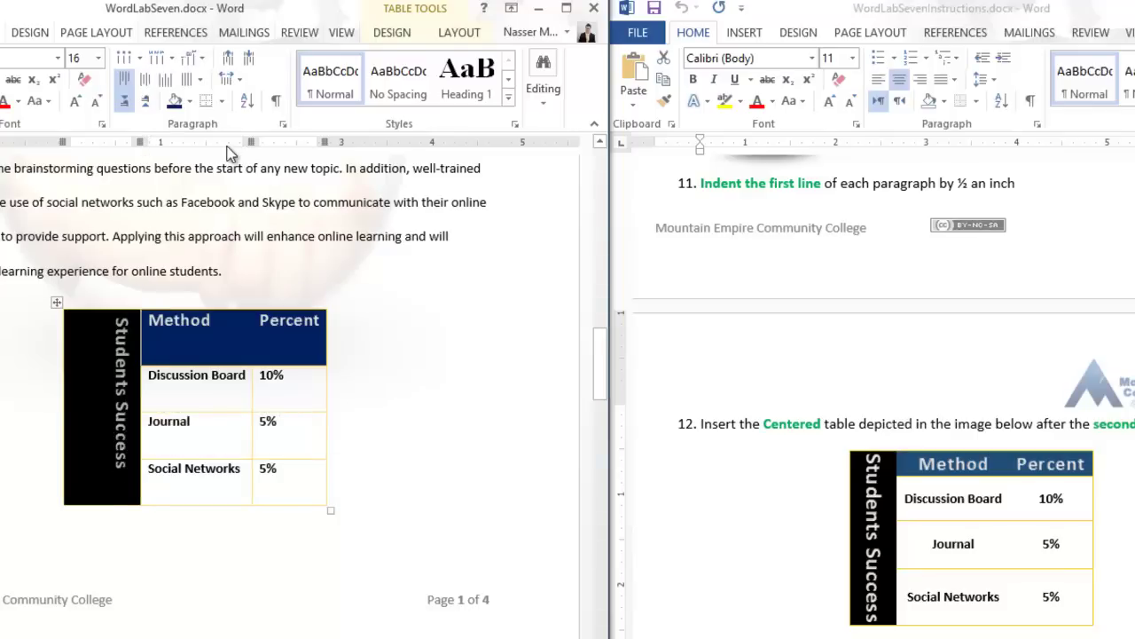
pyautogui.click(280, 123)
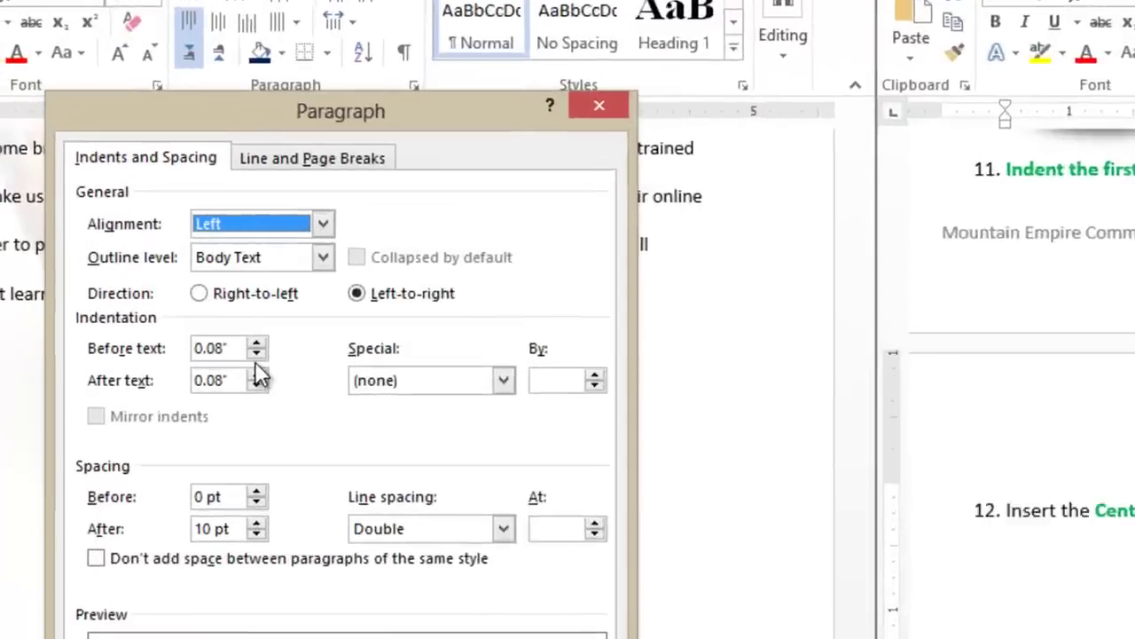
pyautogui.click(255, 352)
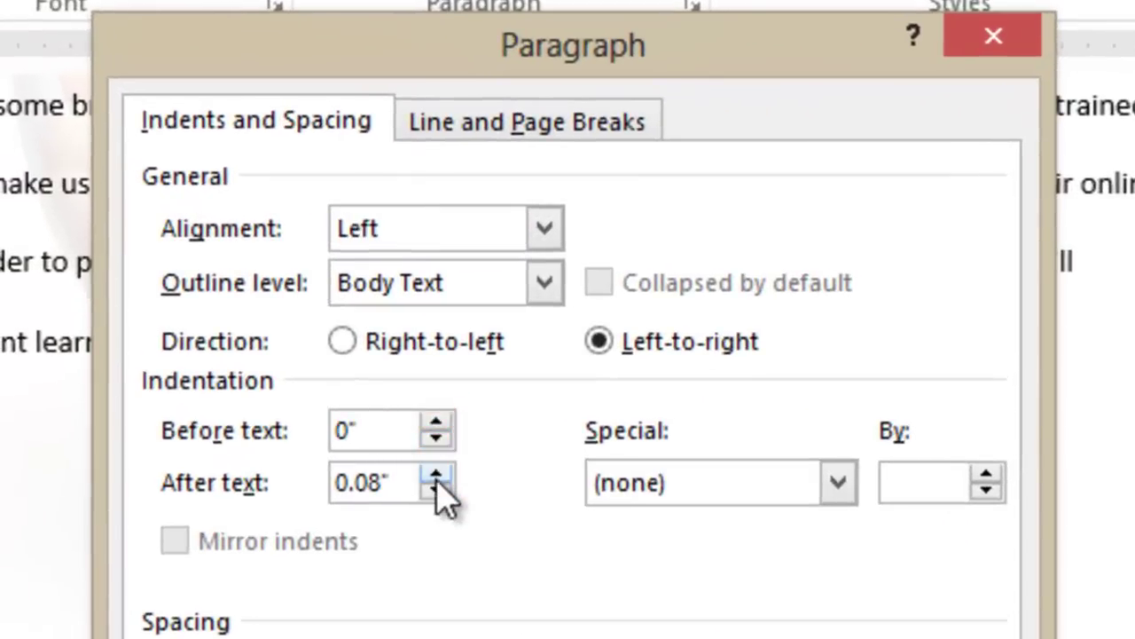
pyautogui.click(257, 385)
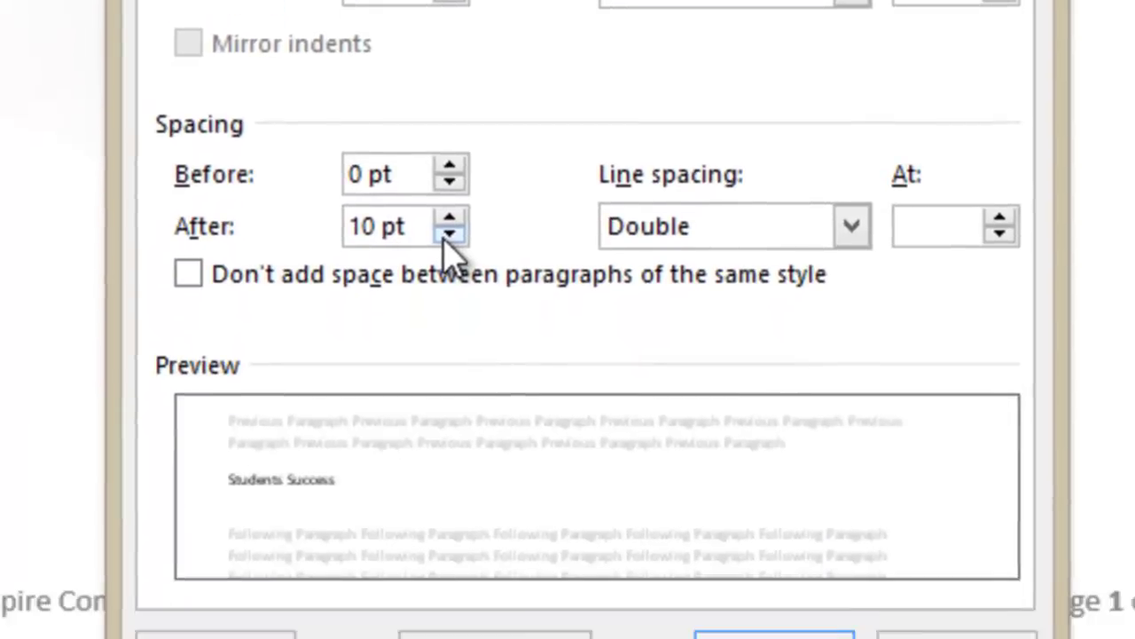
pyautogui.click(451, 170)
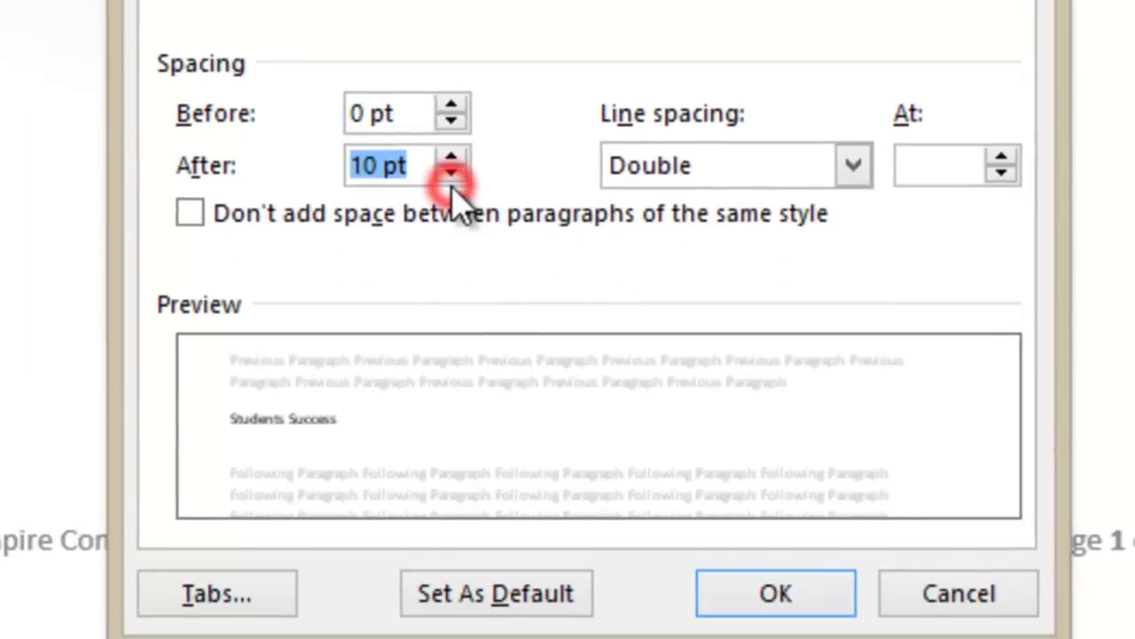
pyautogui.click(451, 173)
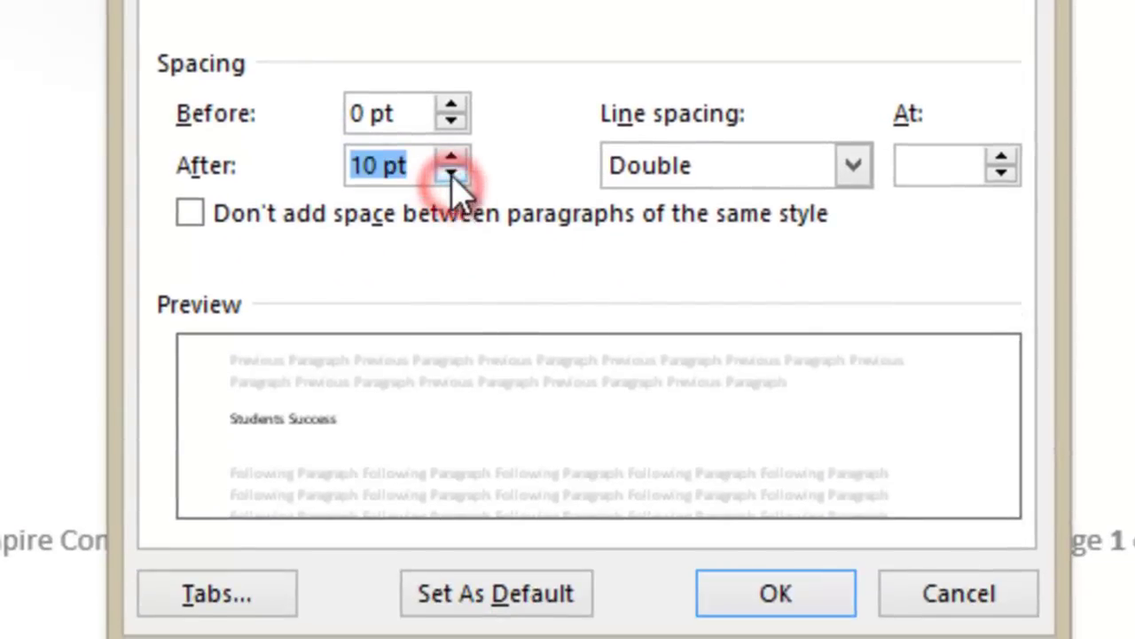
pyautogui.click(451, 173)
pyautogui.click(773, 165)
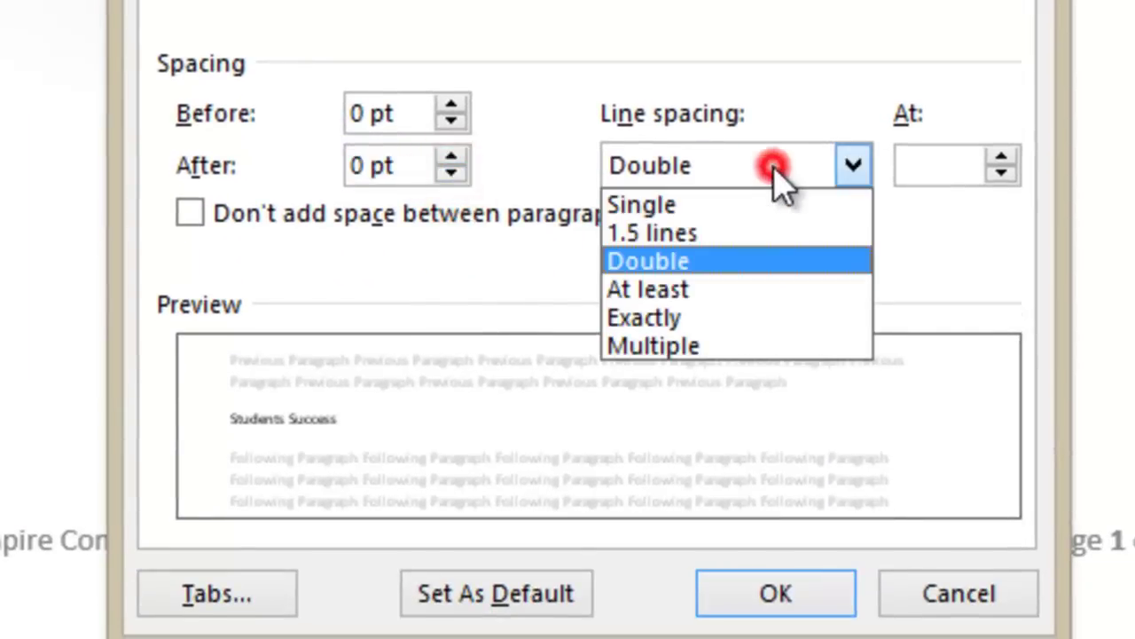
pyautogui.click(719, 210)
pyautogui.click(783, 585)
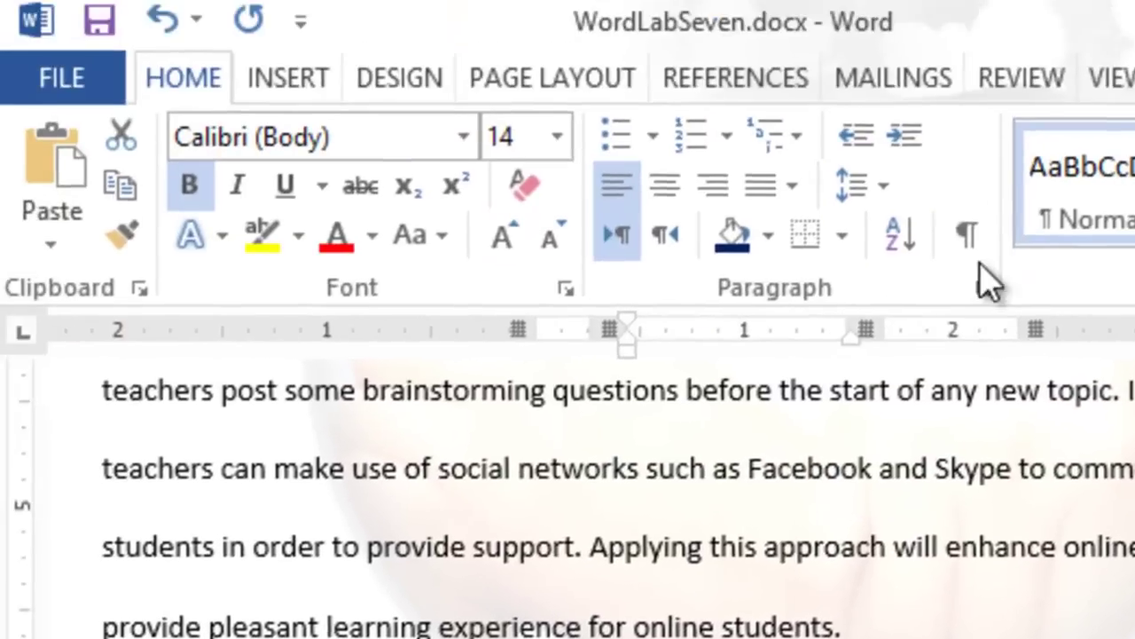
# Step: Give the Method header row 0 pt spacing after and single line spacing
pyautogui.click(984, 279)
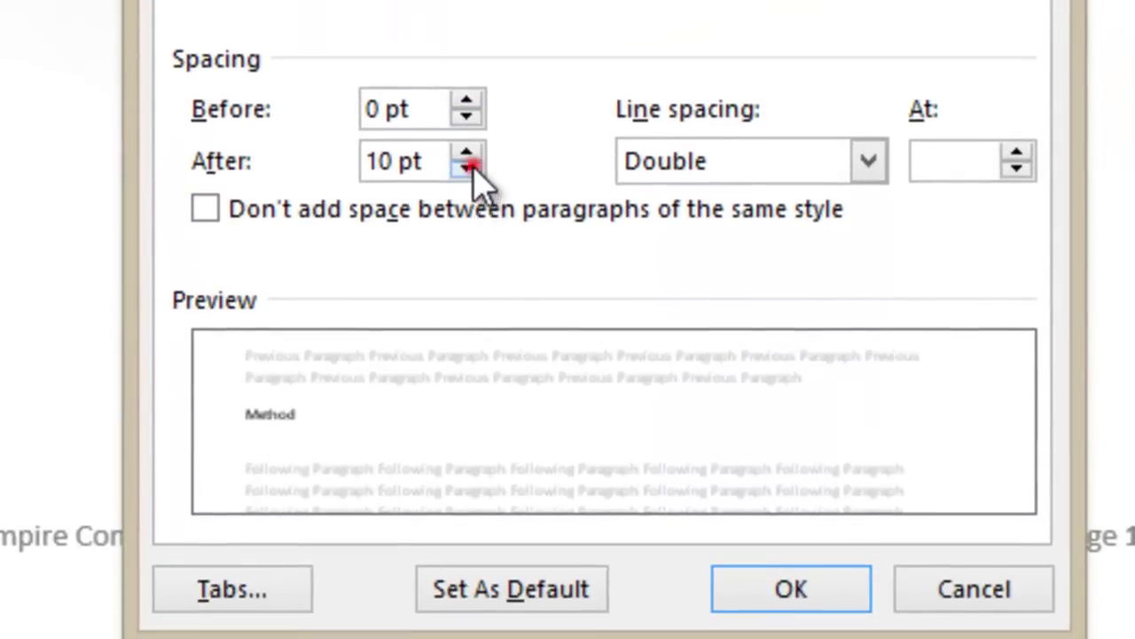
pyautogui.click(467, 168)
pyautogui.click(466, 168)
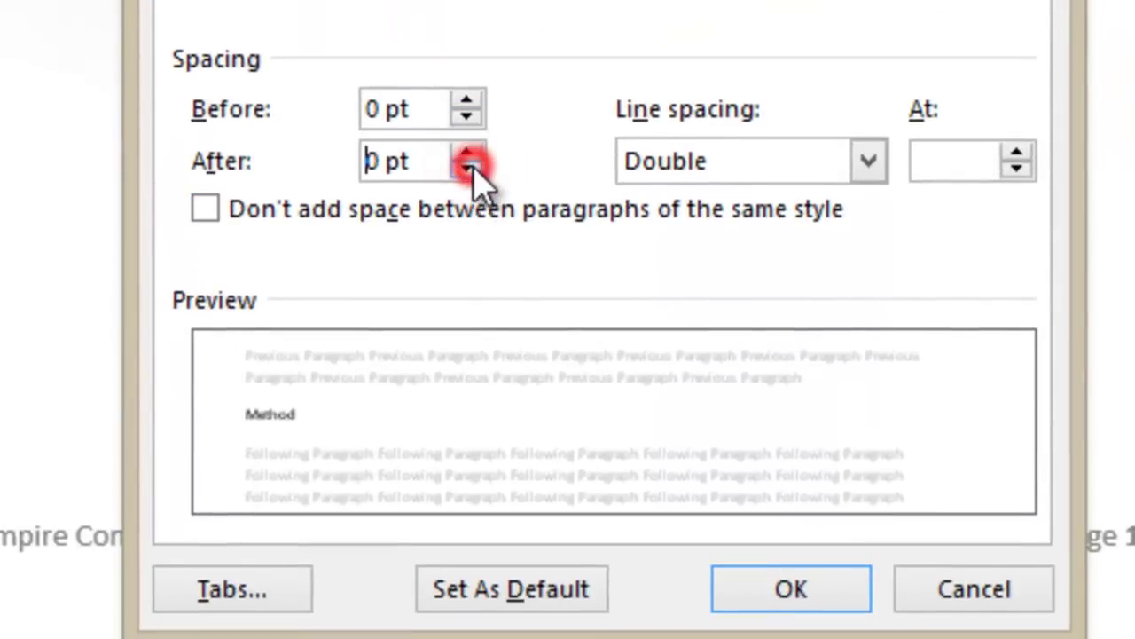
pyautogui.click(869, 160)
pyautogui.click(805, 193)
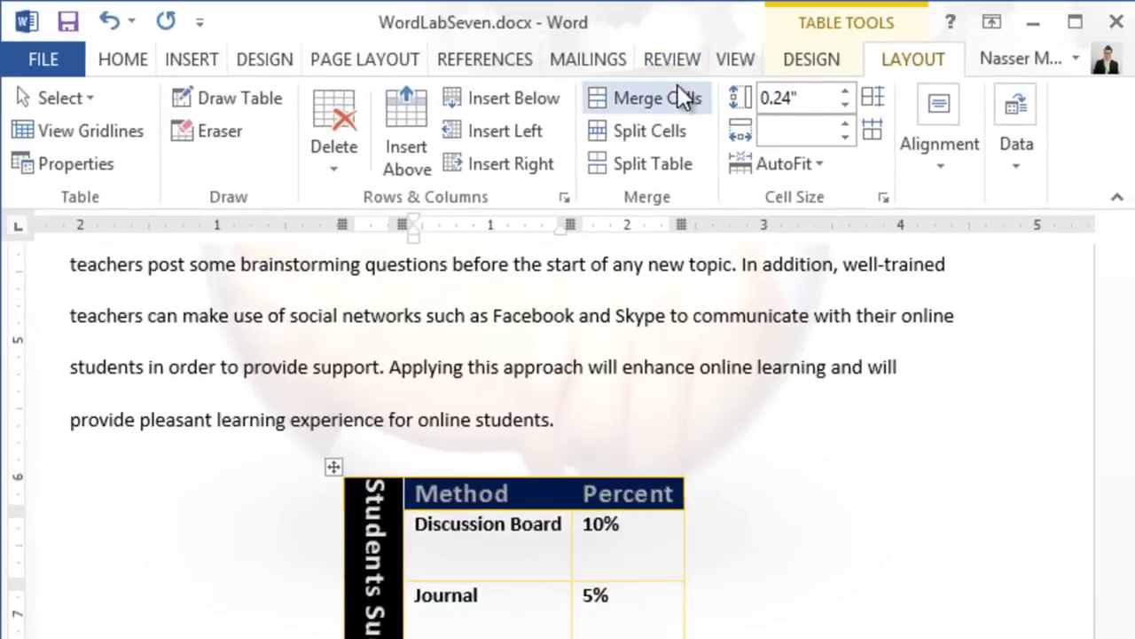
# Step: Maximize the Word window and center-align the Method header text within its cell
pyautogui.click(812, 68)
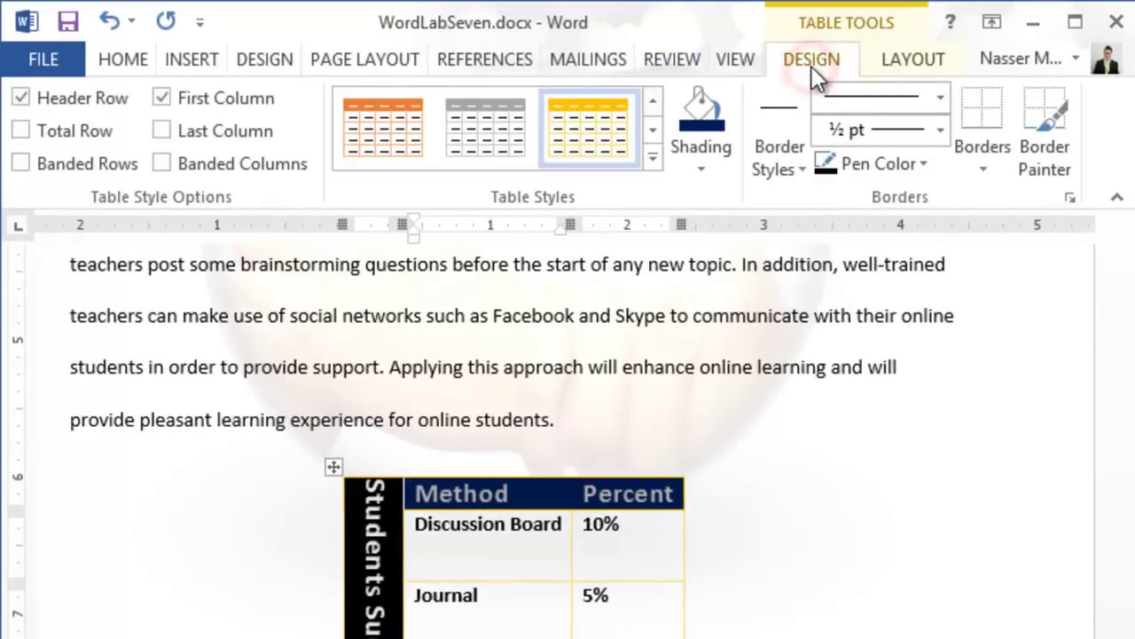
pyautogui.click(921, 57)
pyautogui.click(1079, 23)
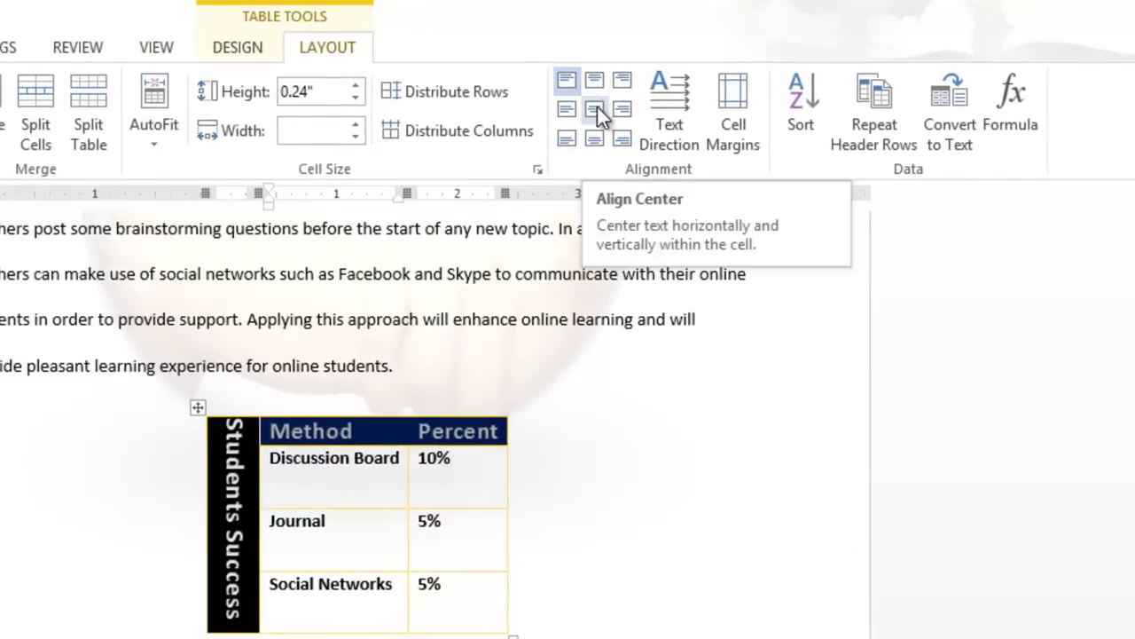
pyautogui.click(597, 106)
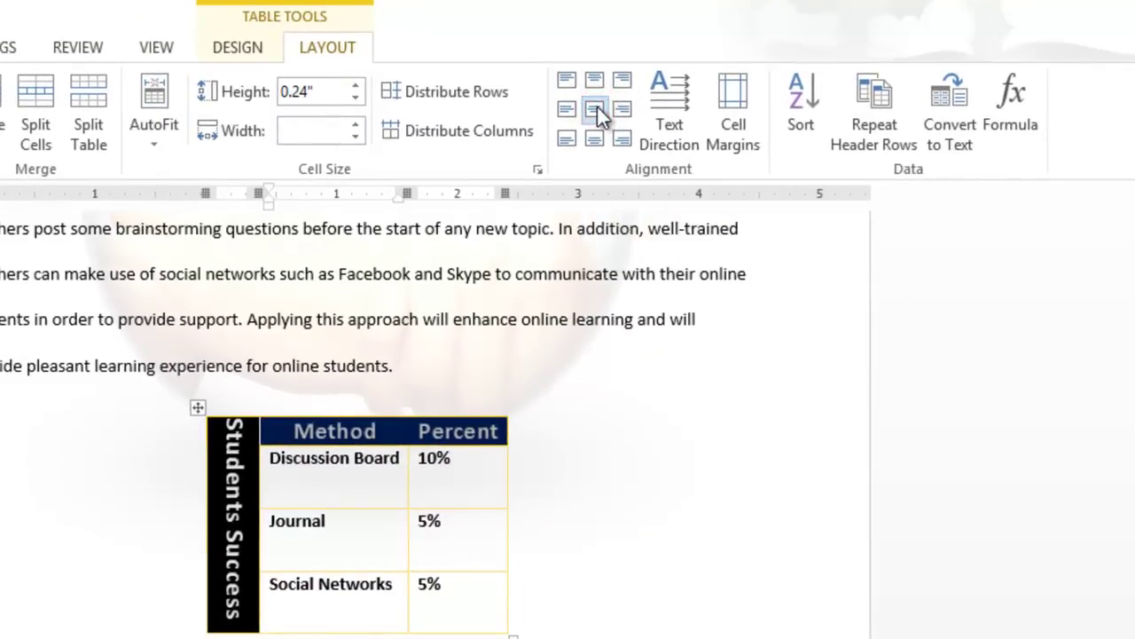
# Step: Center the Students Success label in its cell and drag the table's corner inward to narrow it
pyautogui.click(238, 448)
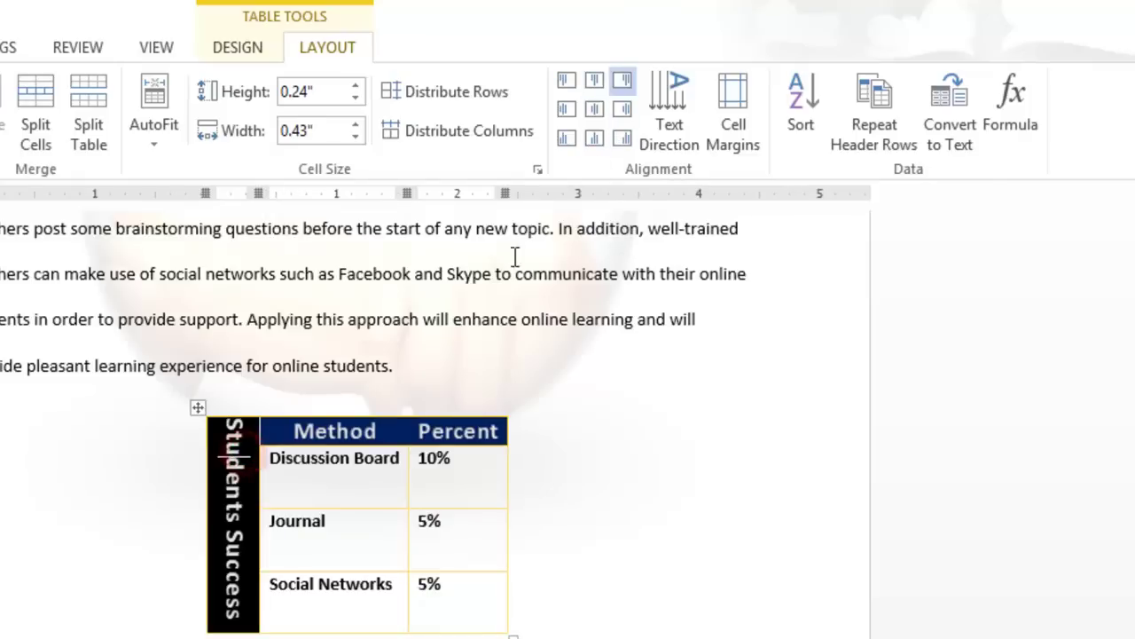
pyautogui.click(601, 107)
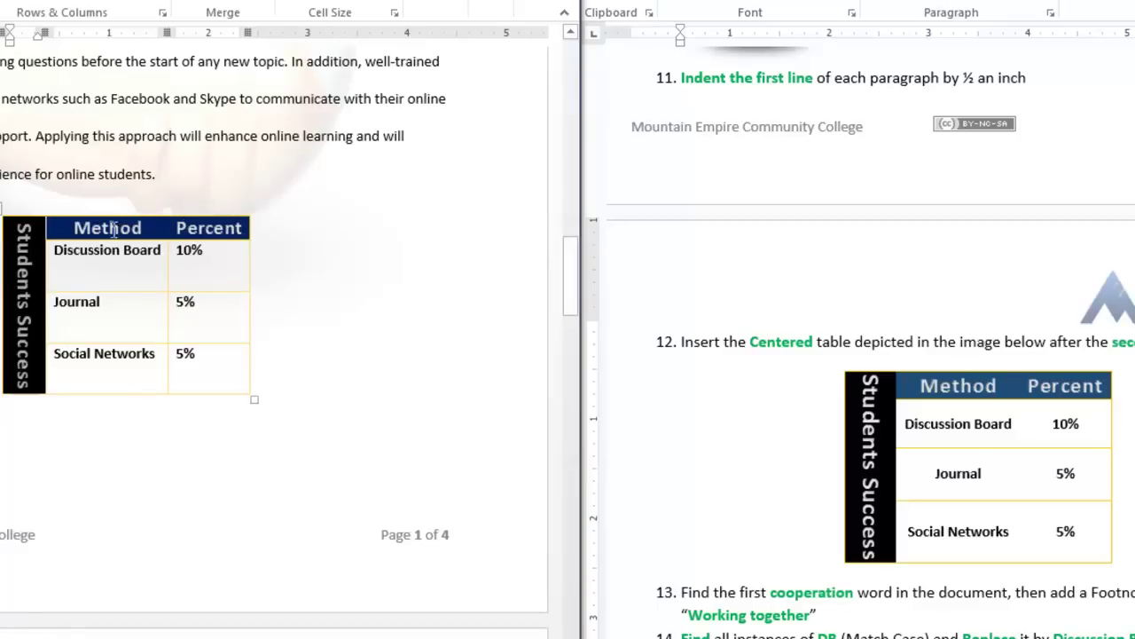
pyautogui.click(571, 284)
pyautogui.moveTo(571, 284); pyautogui.dragTo(574, 274)
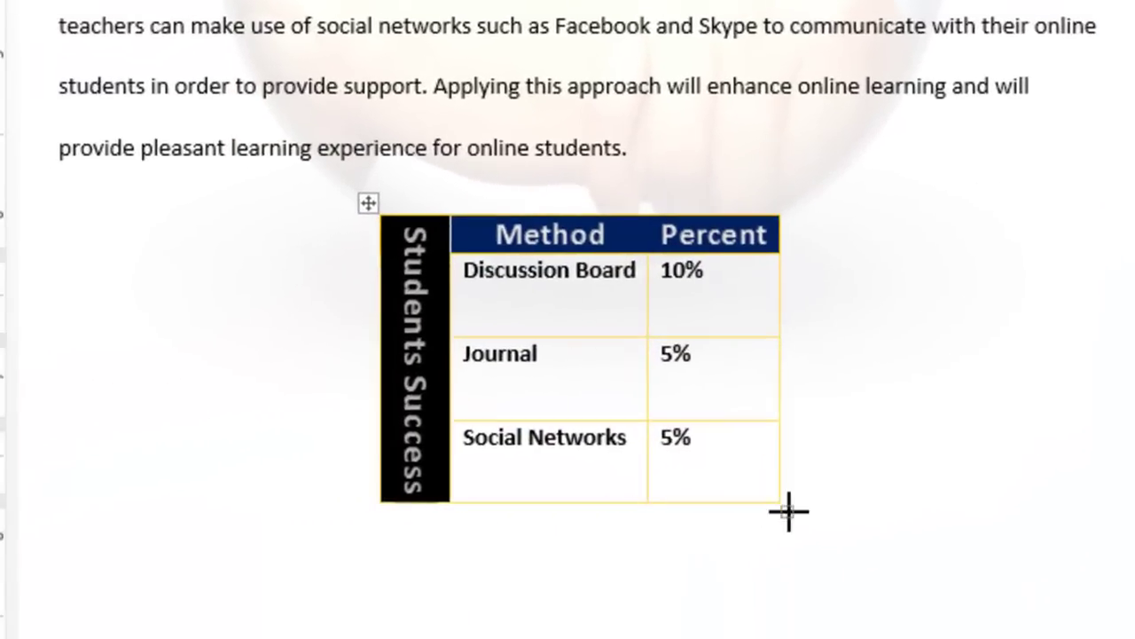
pyautogui.moveTo(787, 512)
pyautogui.mouseDown()
pyautogui.moveTo(788, 489)
pyautogui.moveTo(760, 467)
pyautogui.moveTo(821, 530)
pyautogui.moveTo(826, 503)
pyautogui.moveTo(751, 496)
pyautogui.moveTo(789, 503)
pyautogui.mouseUp()
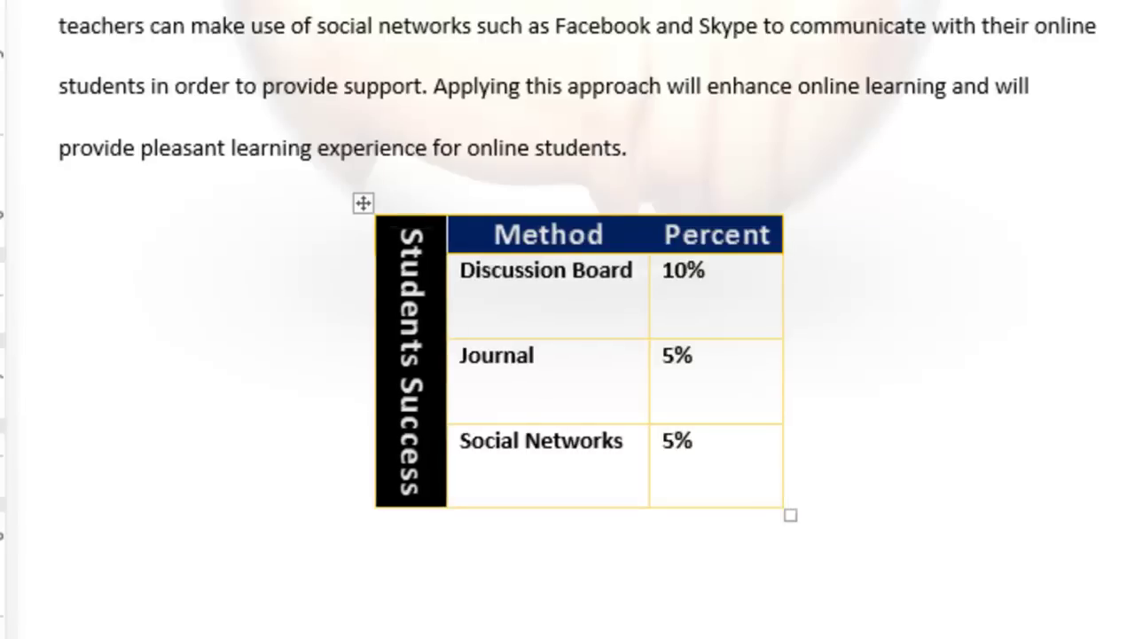
pyautogui.scroll(-5, 568, 319)
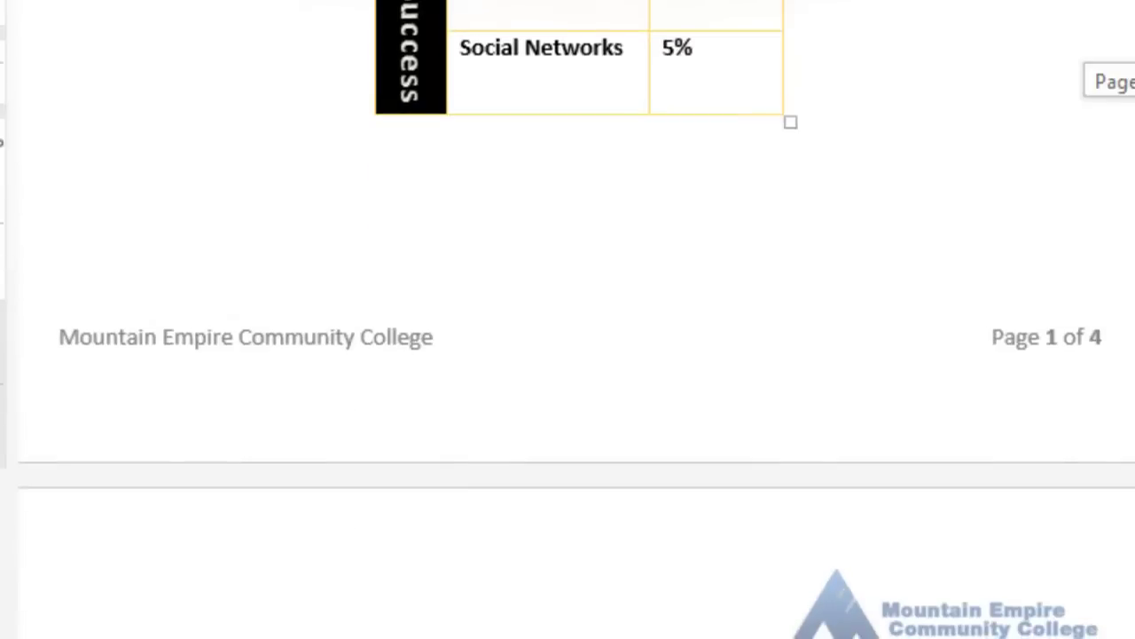
pyautogui.scroll(-1, 568, 342)
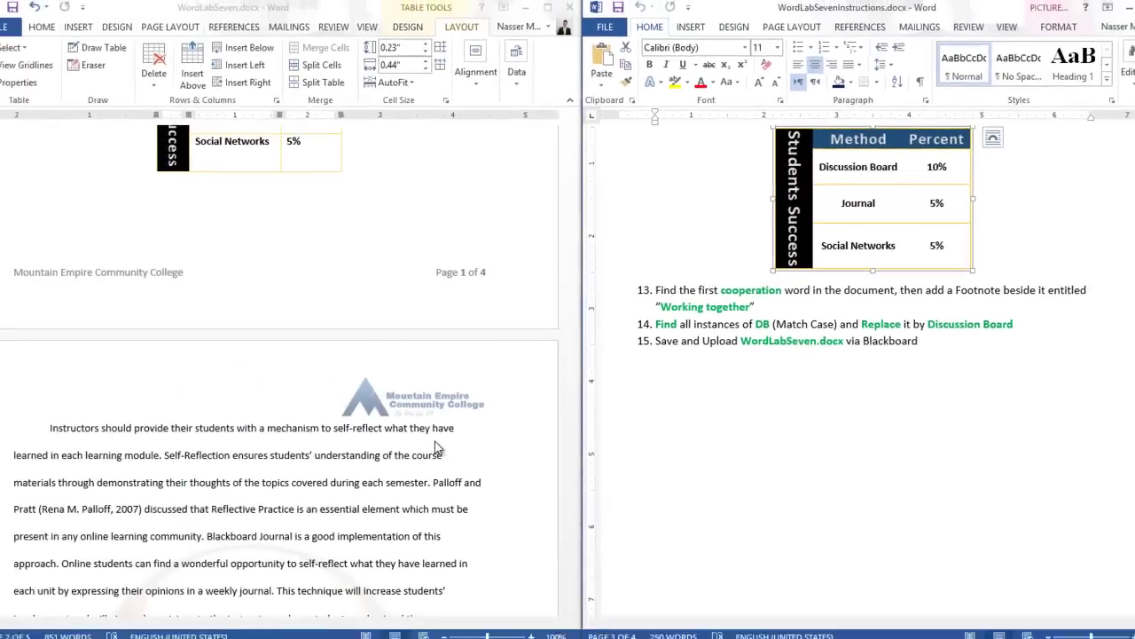
# Step: Search for 'cooperation', put the cursor after the first match, and close the Navigation pane
pyautogui.click(451, 435)
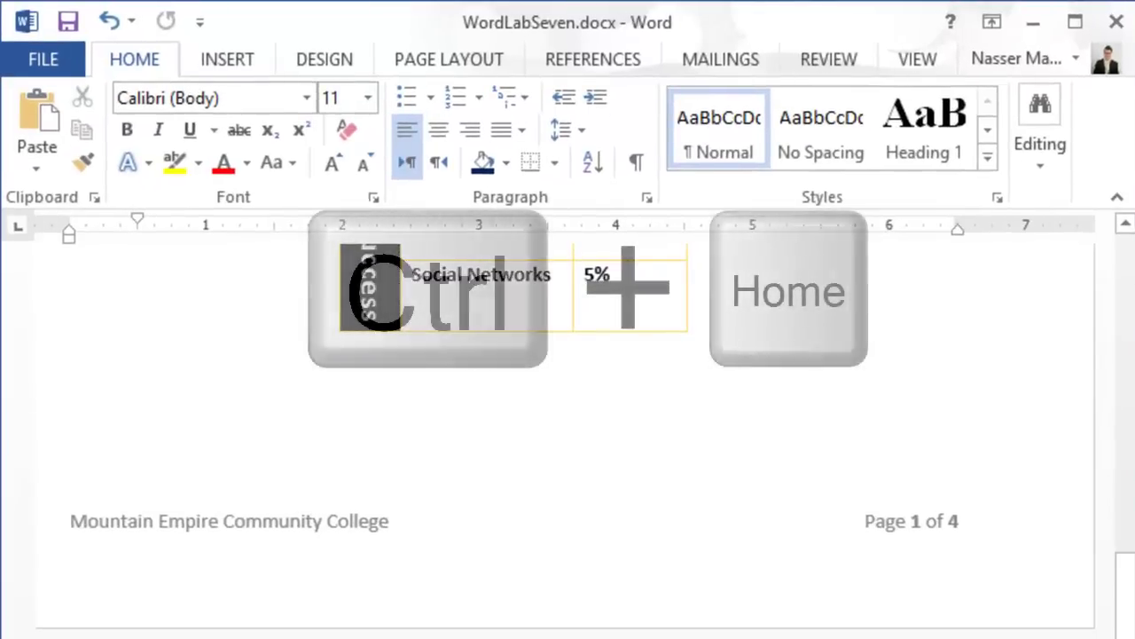
pyautogui.hotkey('ctrl', 'Home')
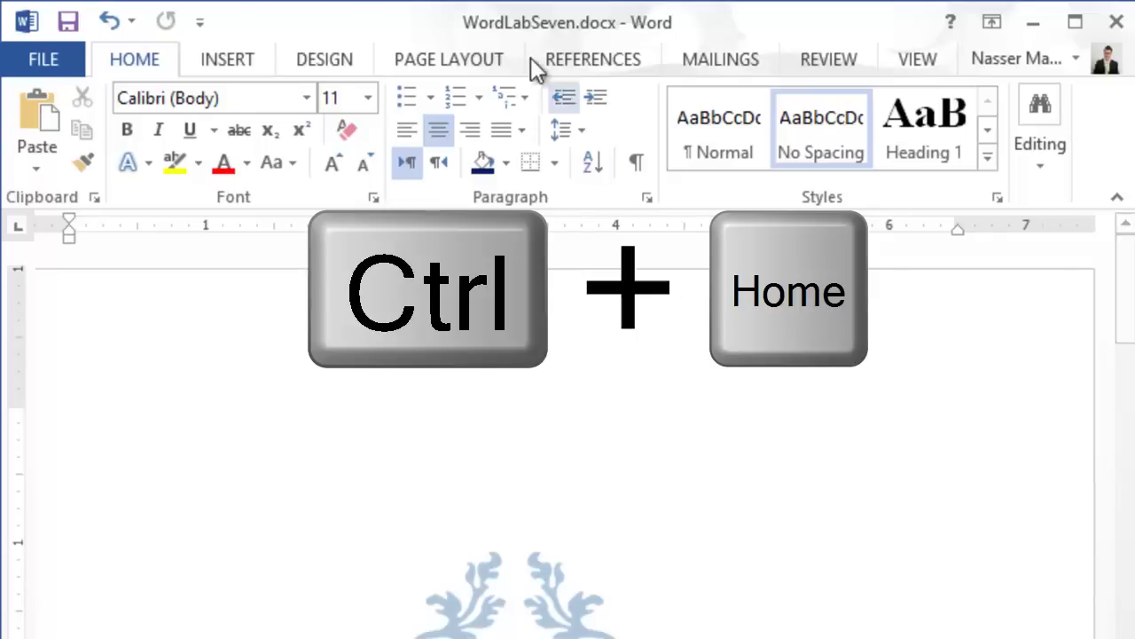
pyautogui.click(1054, 161)
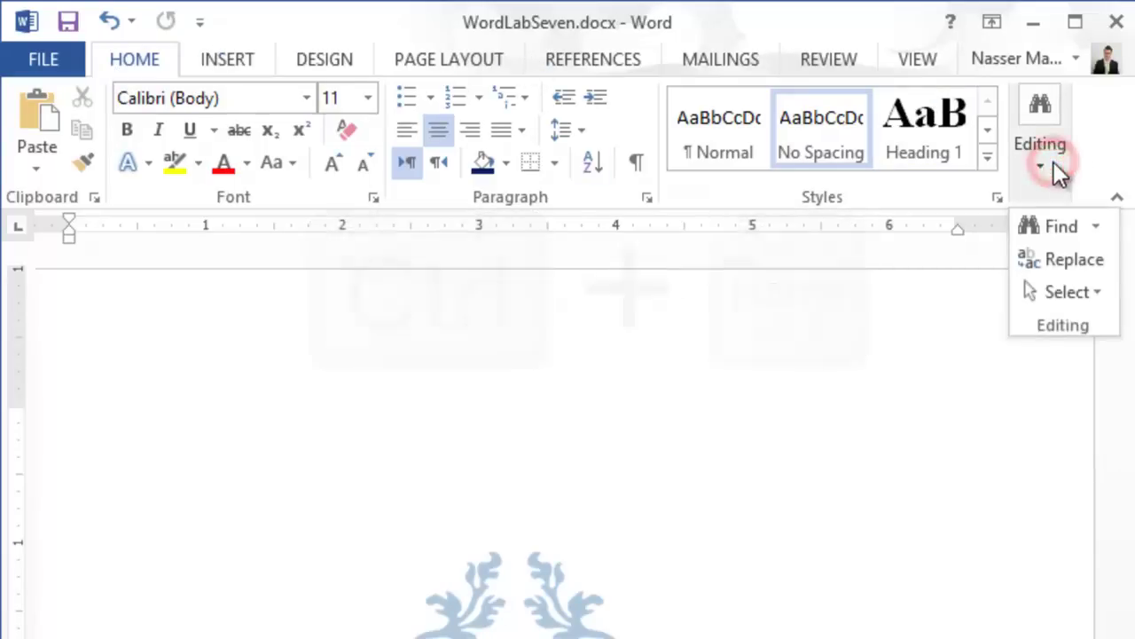
pyautogui.click(1064, 237)
pyautogui.hotkey('ctrl', 'f')
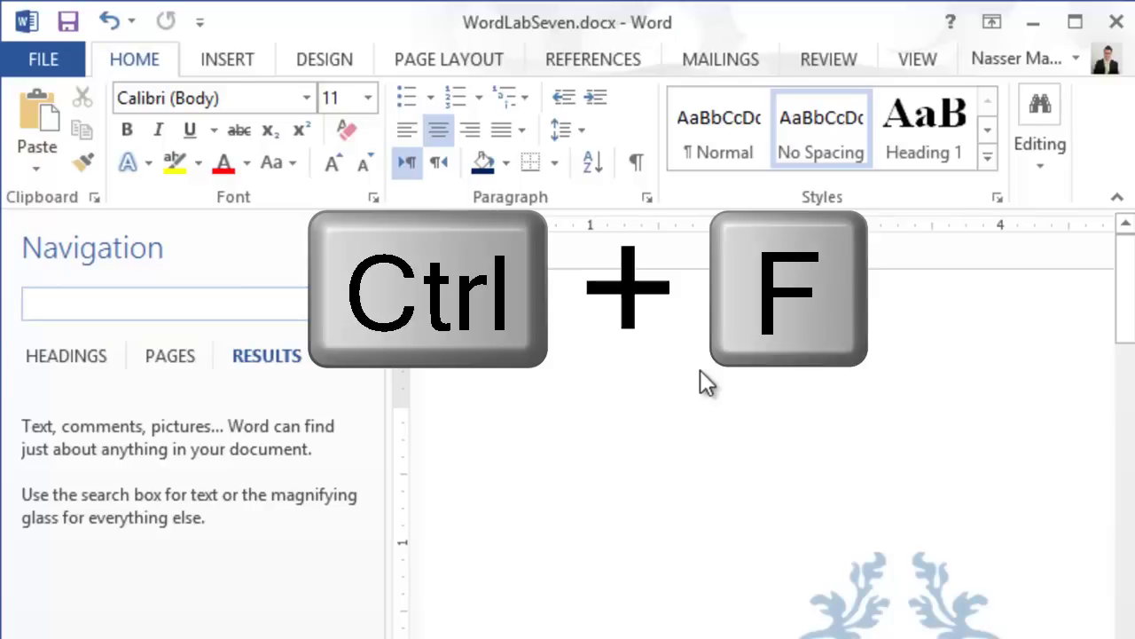
pyautogui.write('coo')
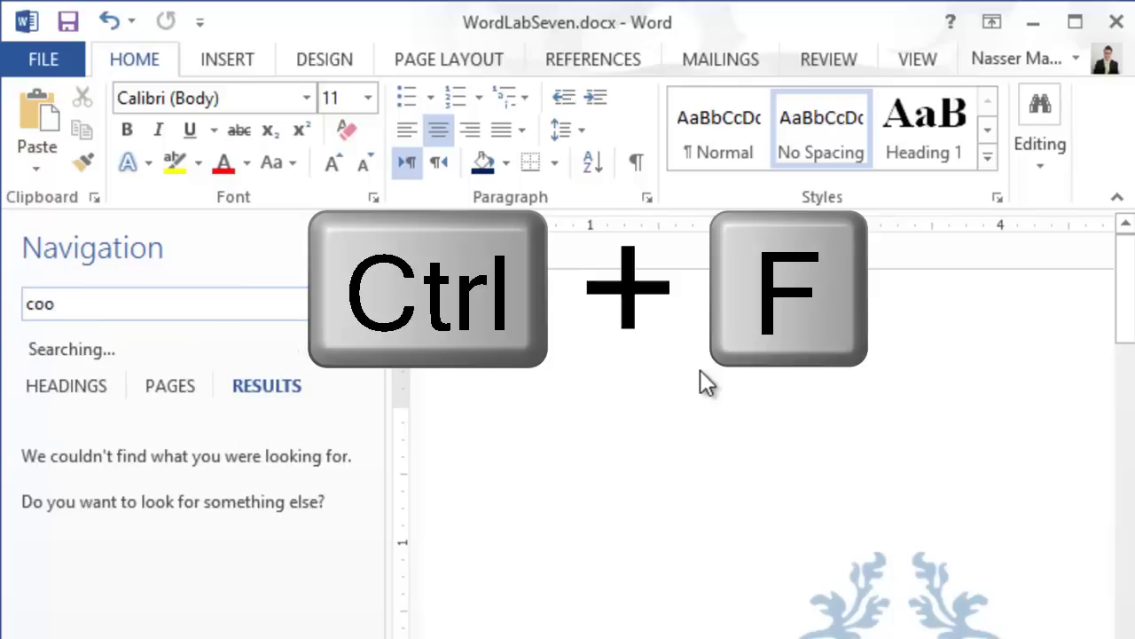
pyautogui.write('peration')
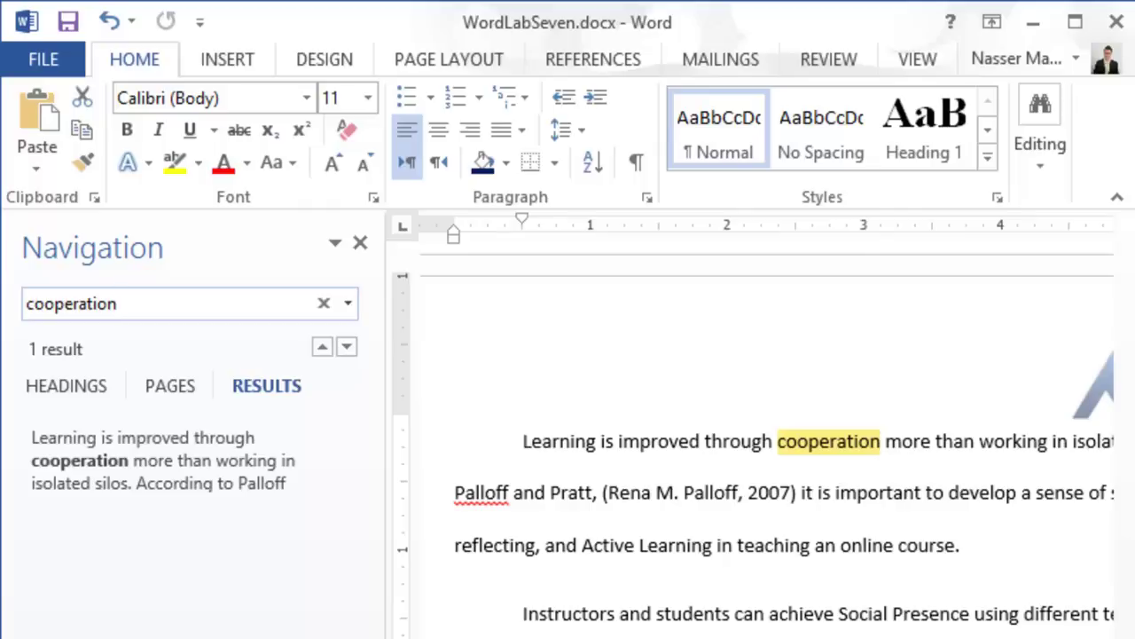
pyautogui.click(881, 441)
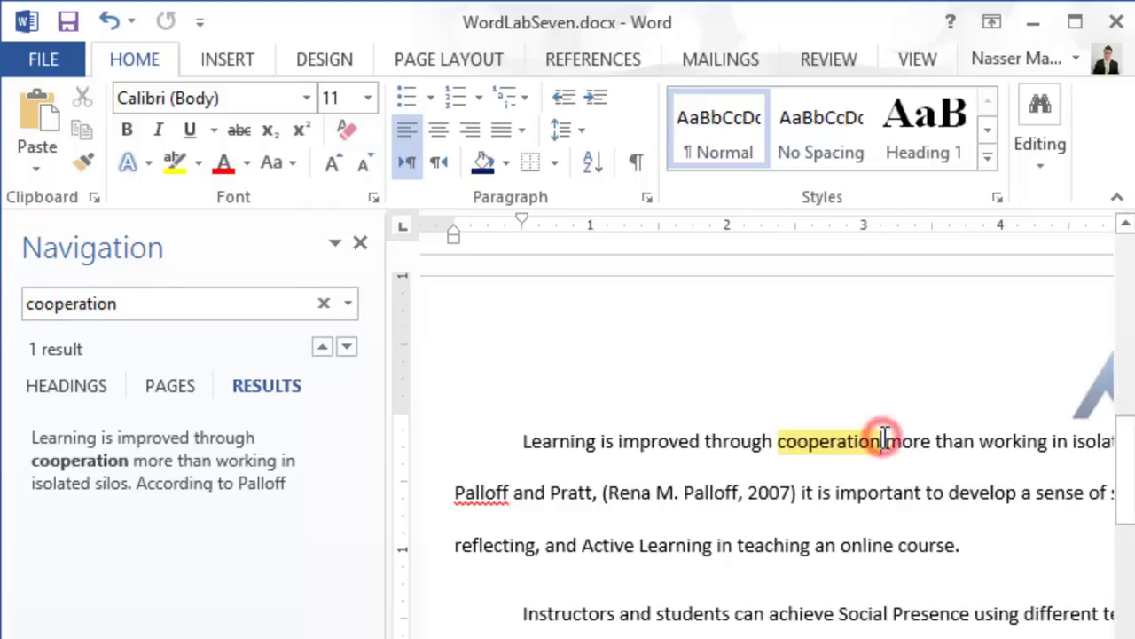
pyautogui.click(362, 241)
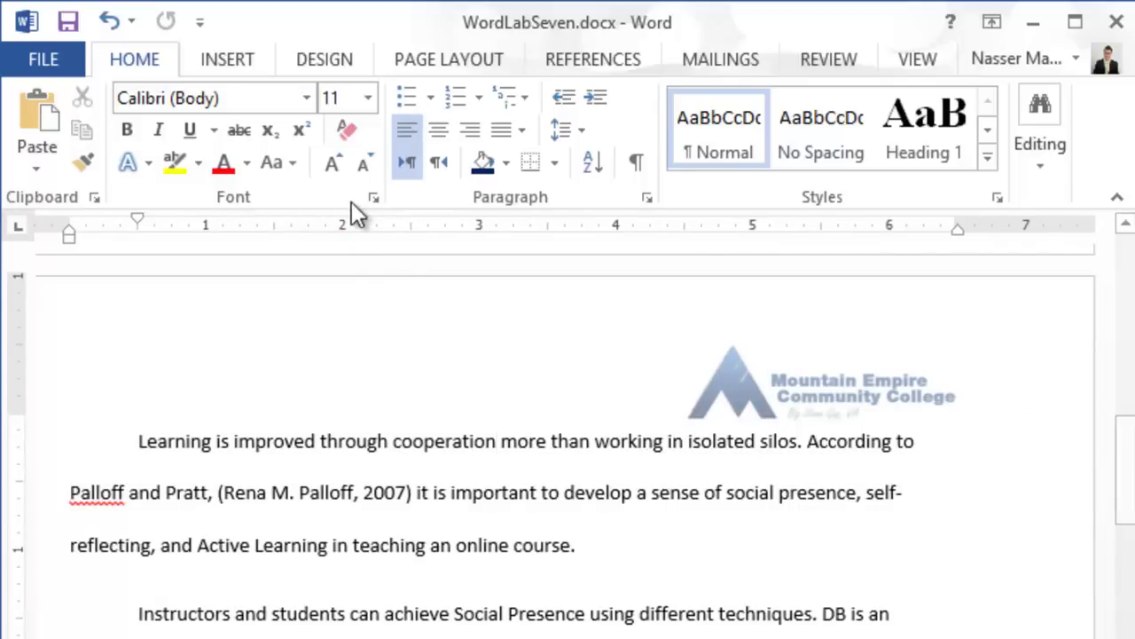
# Step: Insert a footnote reading 'Working together' right after 'cooperation'
pyautogui.click(580, 55)
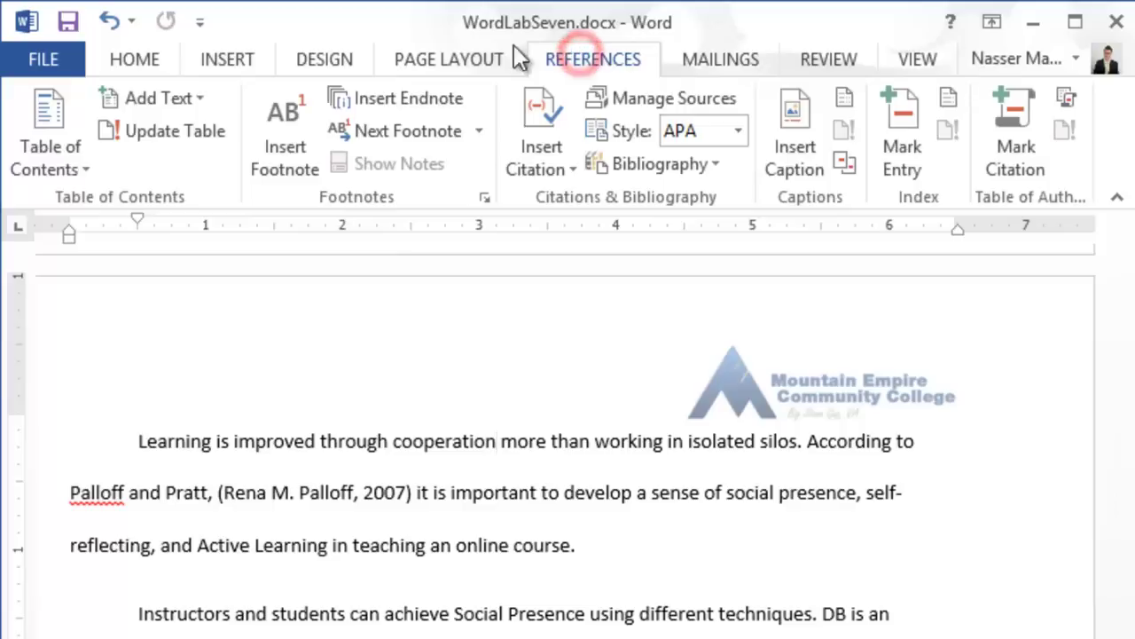
pyautogui.click(288, 169)
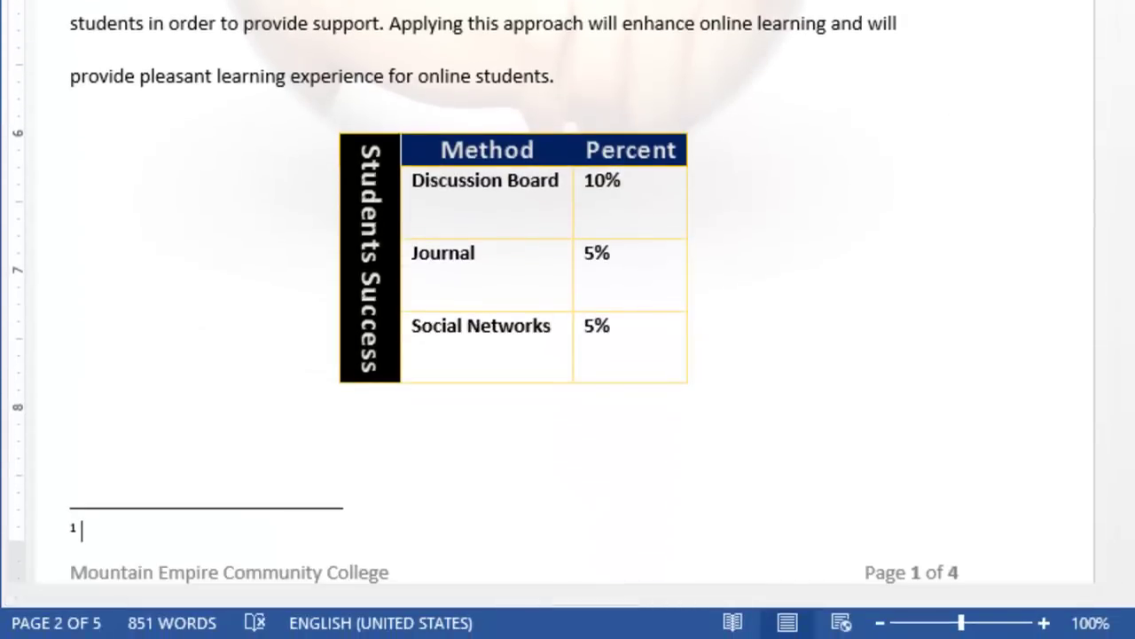
pyautogui.write('Working')
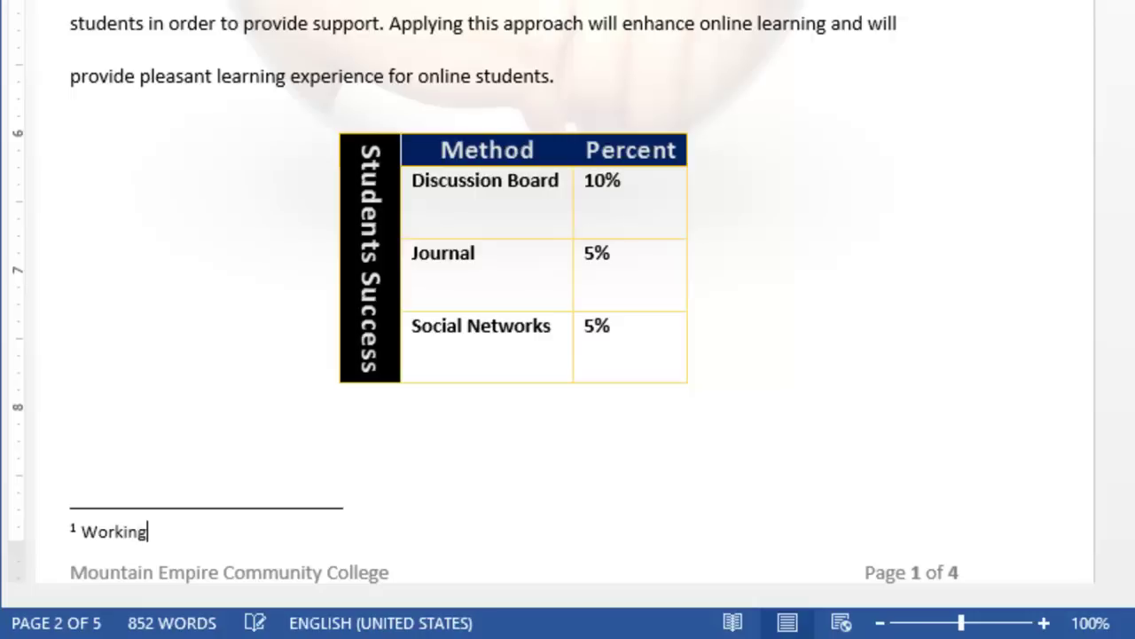
pyautogui.write(' together')
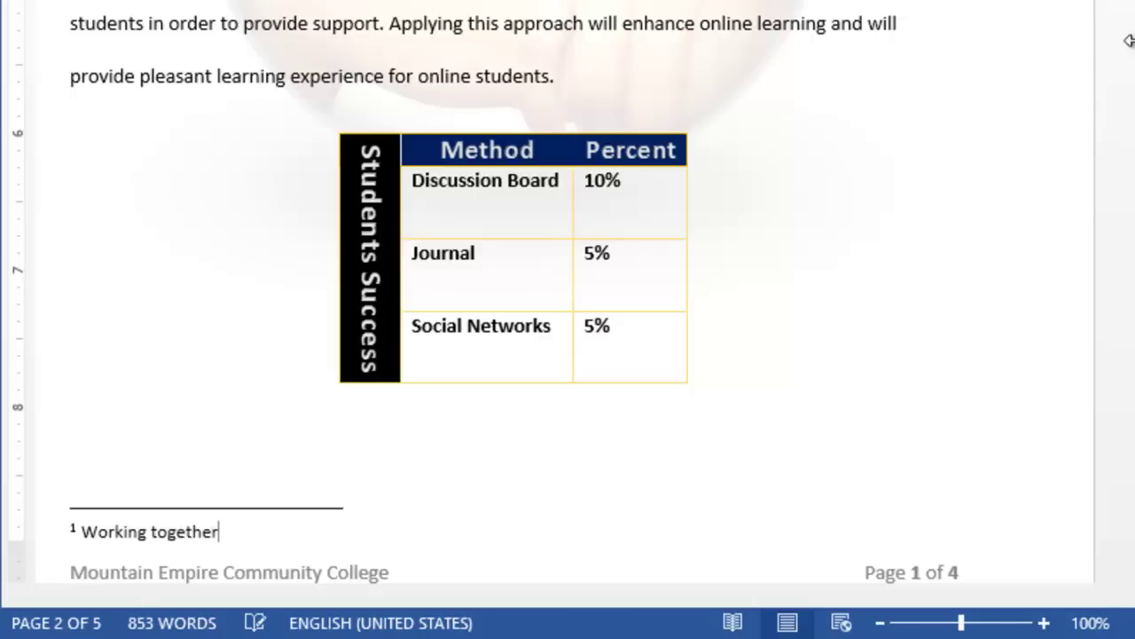
pyautogui.click(939, 254)
pyautogui.click(1125, 521)
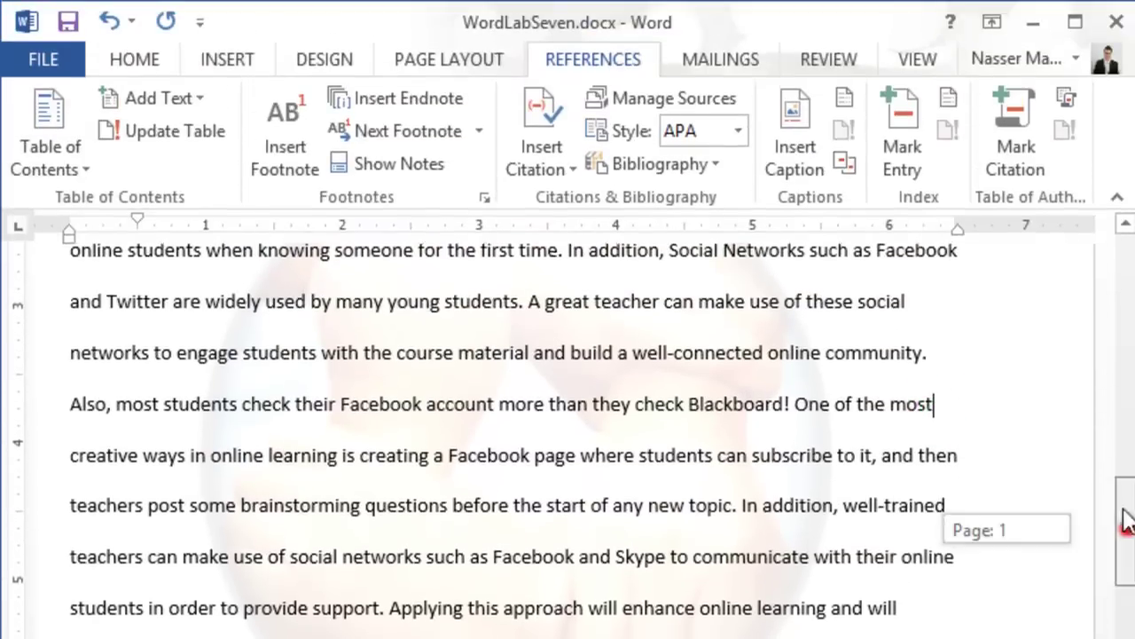
pyautogui.moveTo(1124, 521); pyautogui.dragTo(1121, 470)
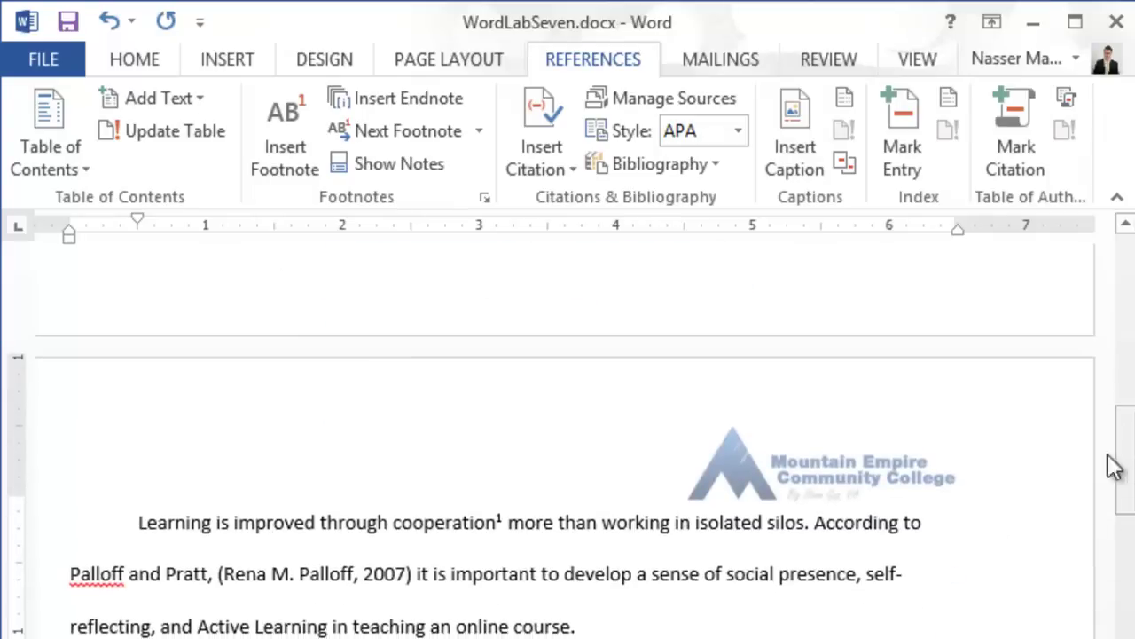
pyautogui.moveTo(502, 522)
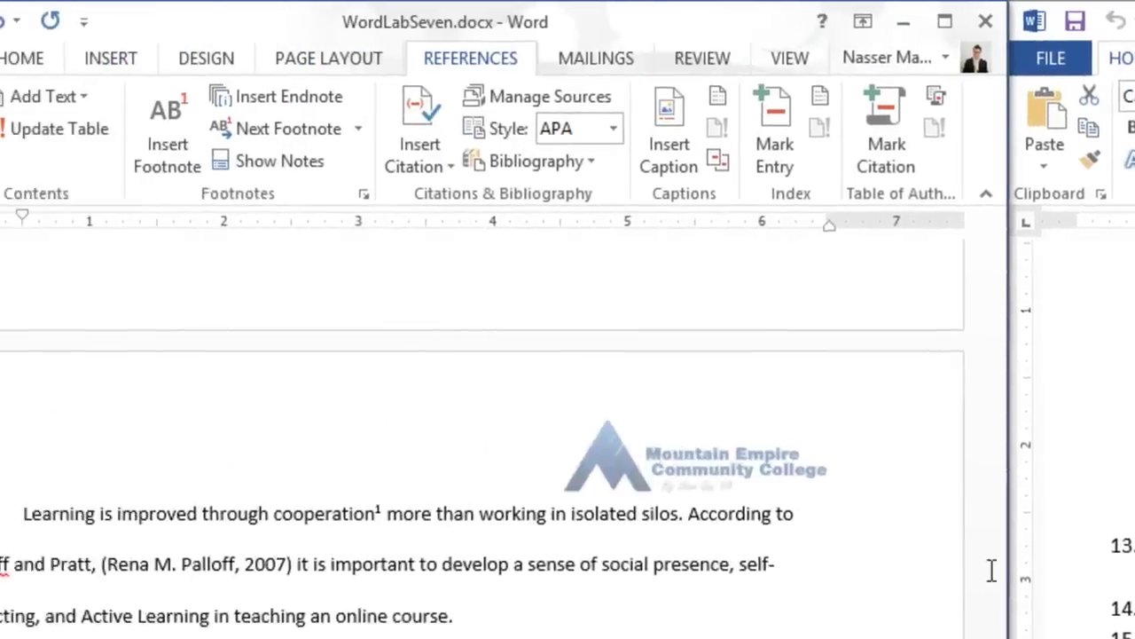
# Step: Return to WordLabSeven and bring up the Home tab's Editing find and replace options
pyautogui.click(567, 576)
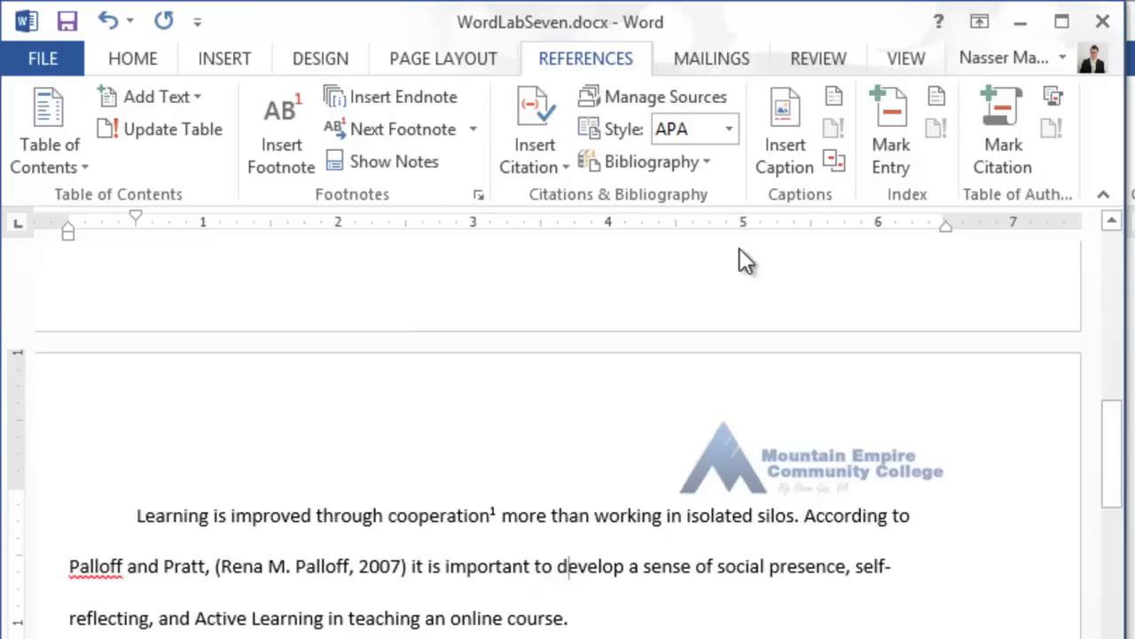
pyautogui.click(138, 59)
pyautogui.click(1028, 161)
# Step: Set Find and Replace to swap DB for Discussion Board with Match case on
pyautogui.click(1061, 256)
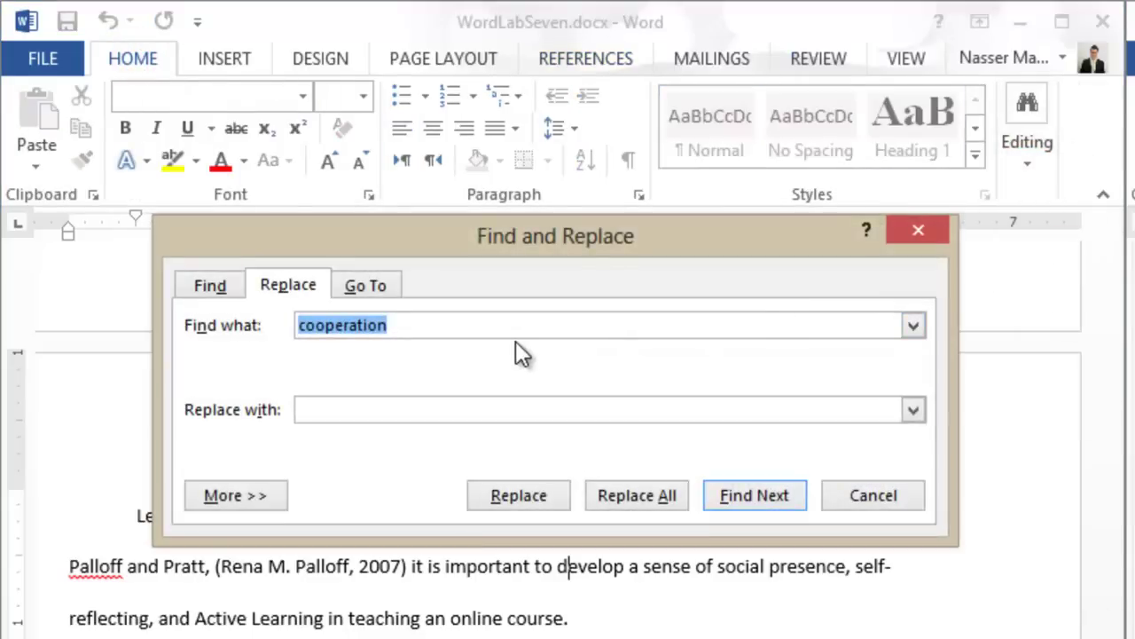
pyautogui.write('DB')
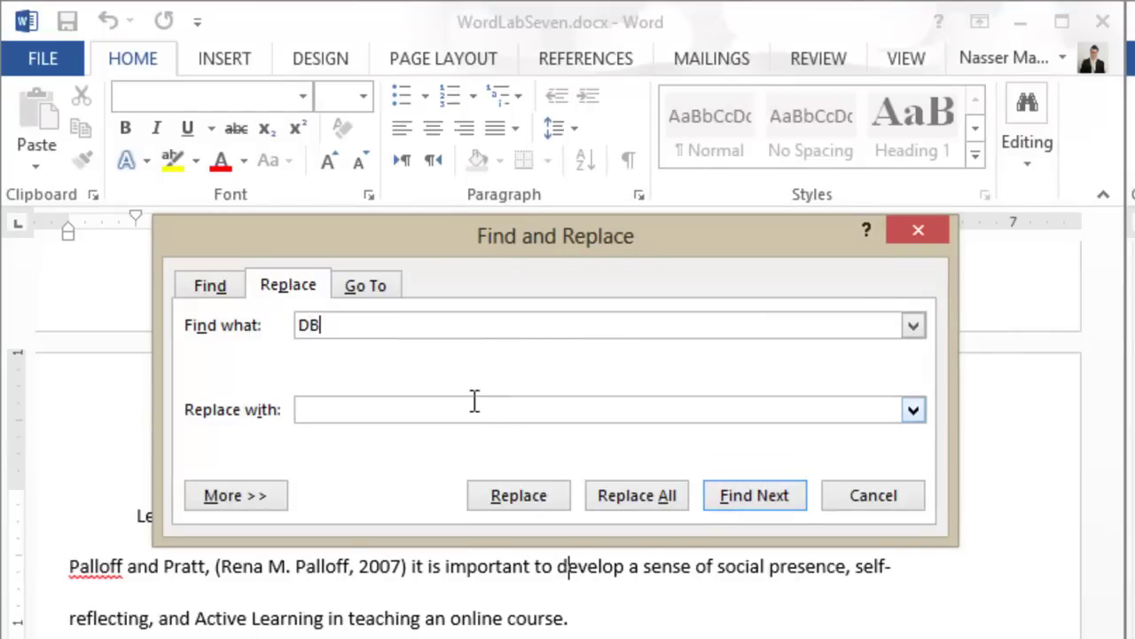
pyautogui.click(474, 405)
pyautogui.write('Discussion Board')
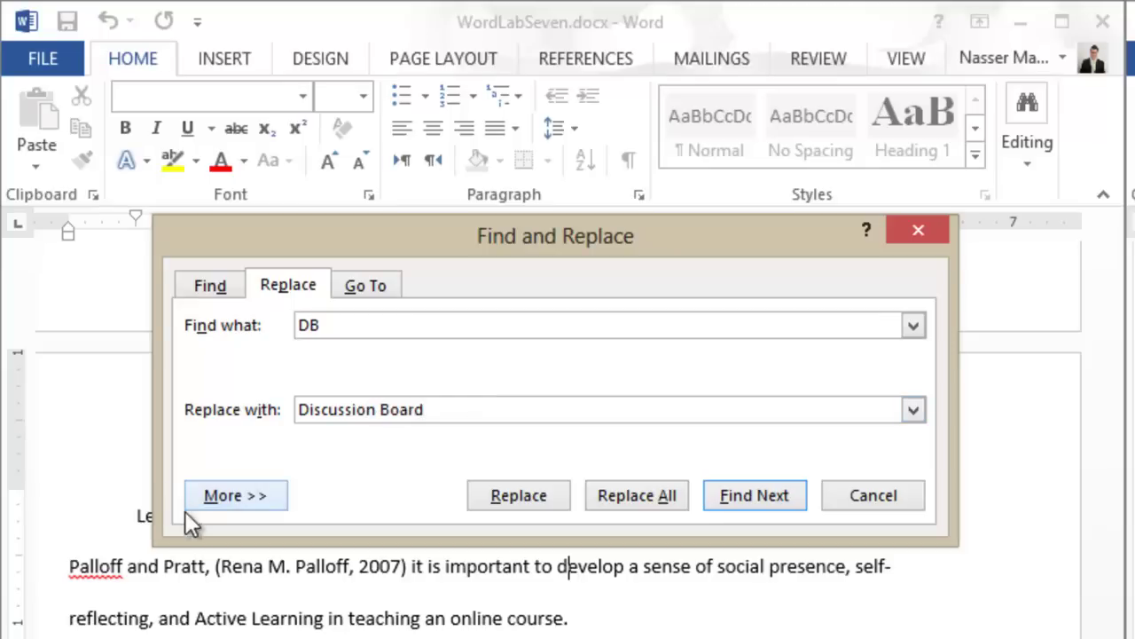
pyautogui.click(217, 494)
pyautogui.click(254, 591)
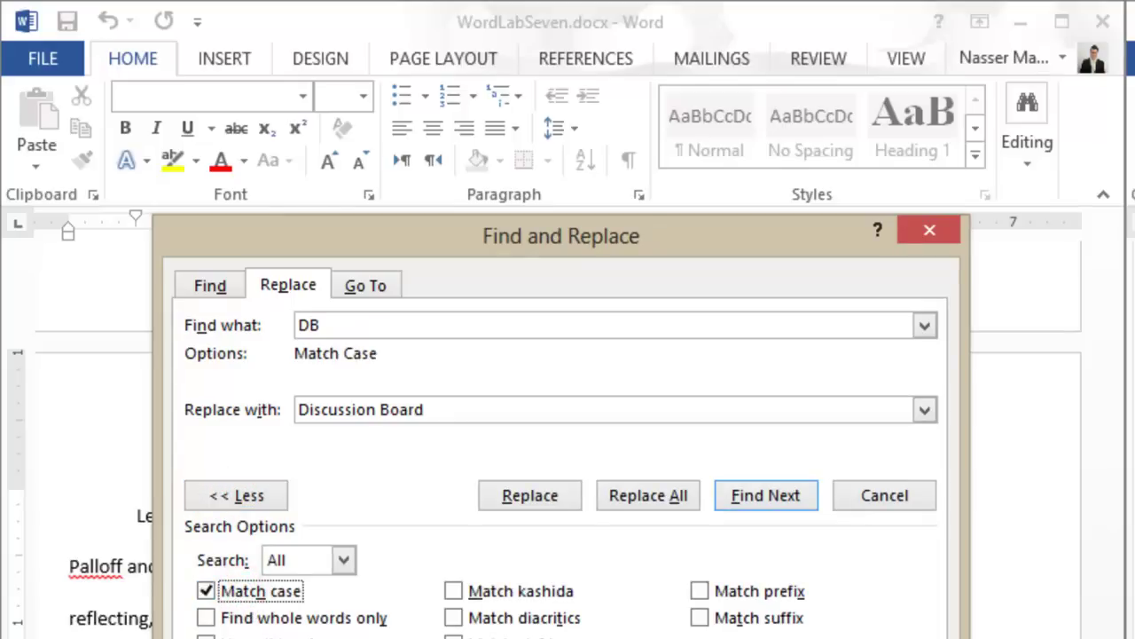
# Step: Replace every DB with Discussion Board, acknowledge the replacement count, and close the dialog
pyautogui.click(532, 495)
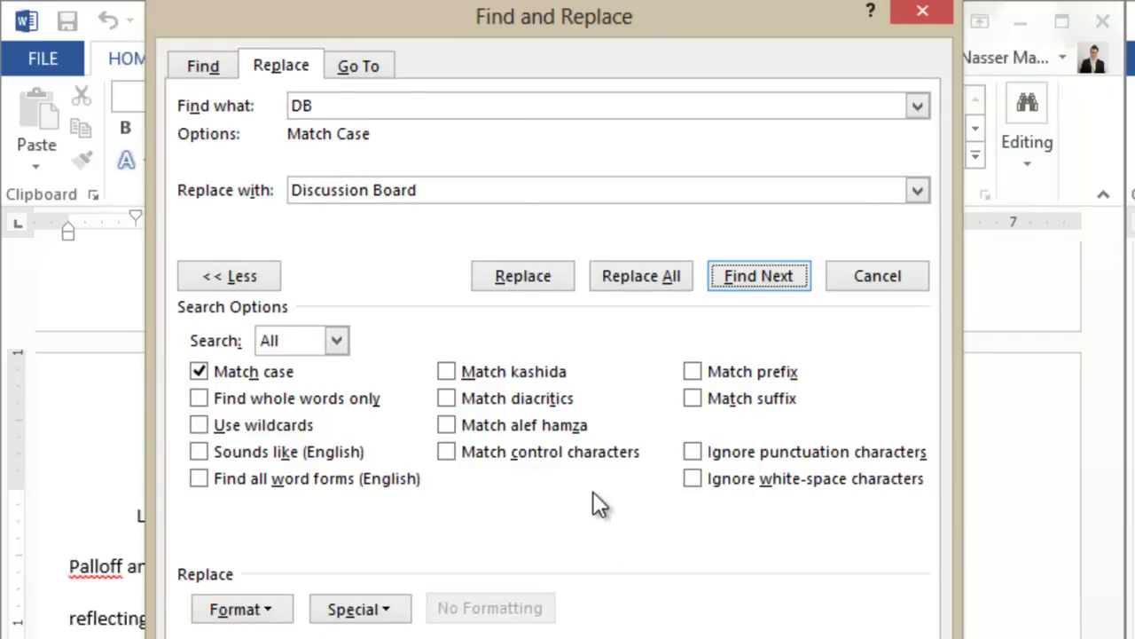
pyautogui.click(527, 274)
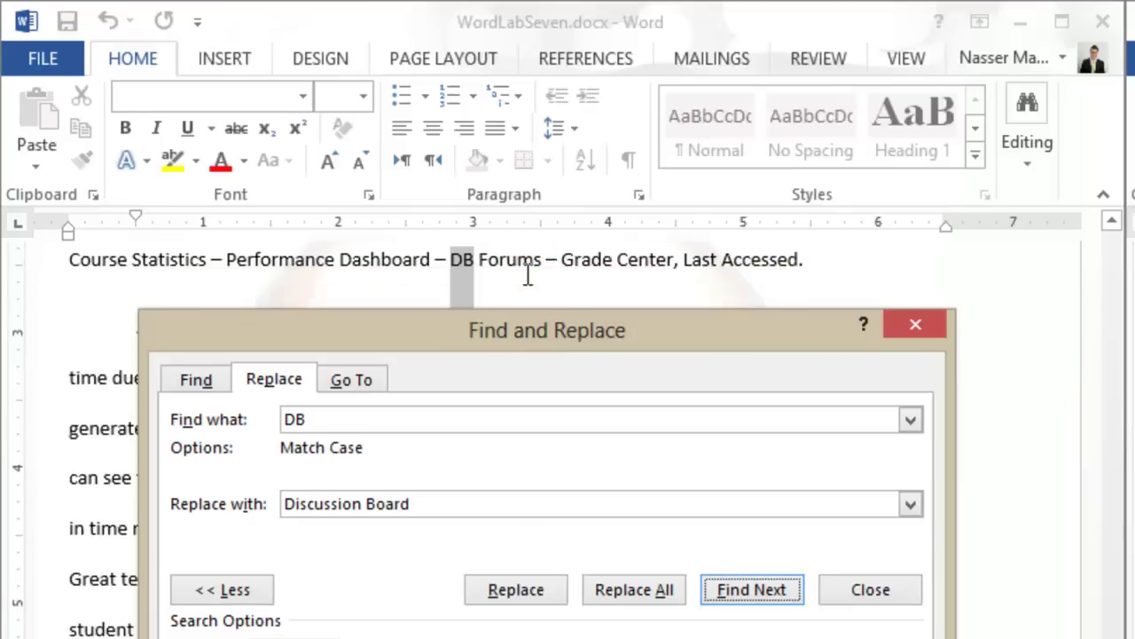
pyautogui.click(661, 592)
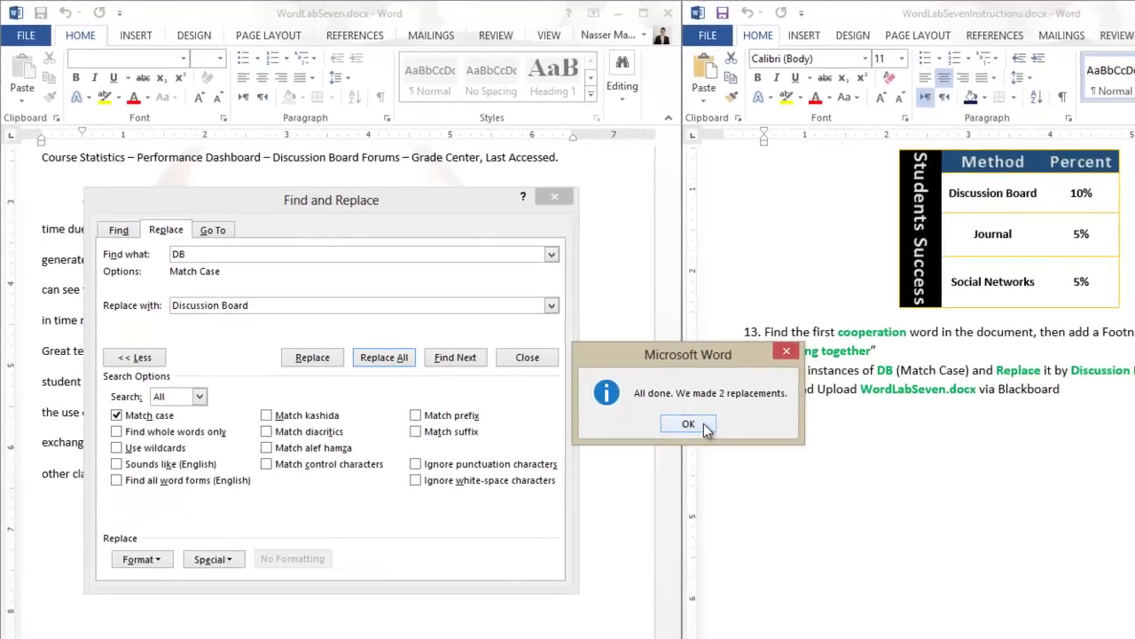
pyautogui.click(689, 424)
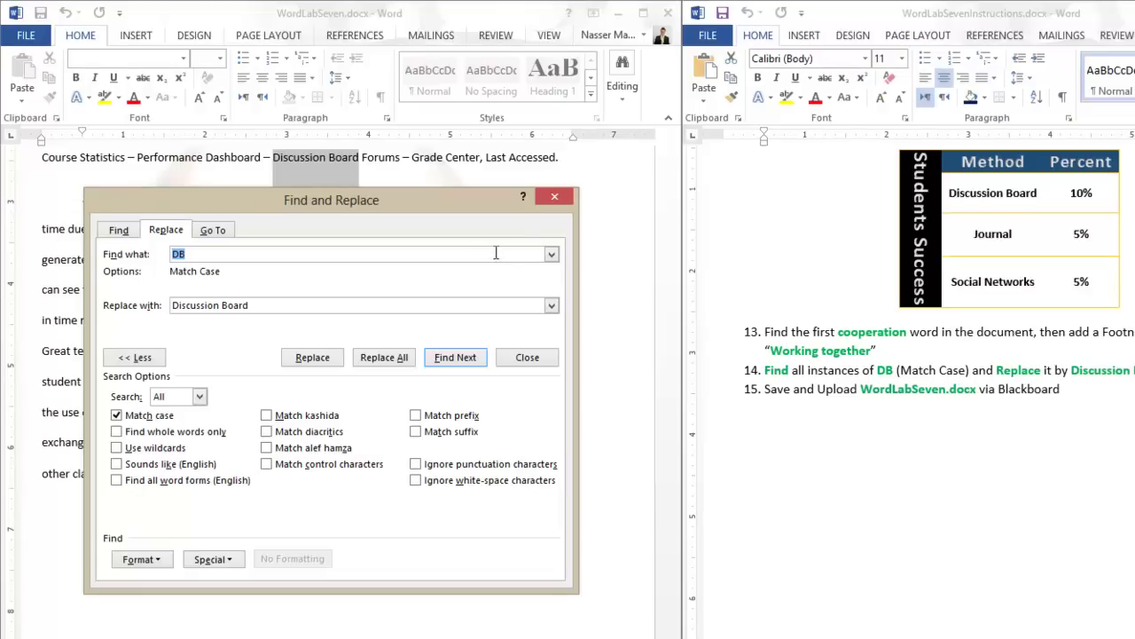
pyautogui.click(555, 197)
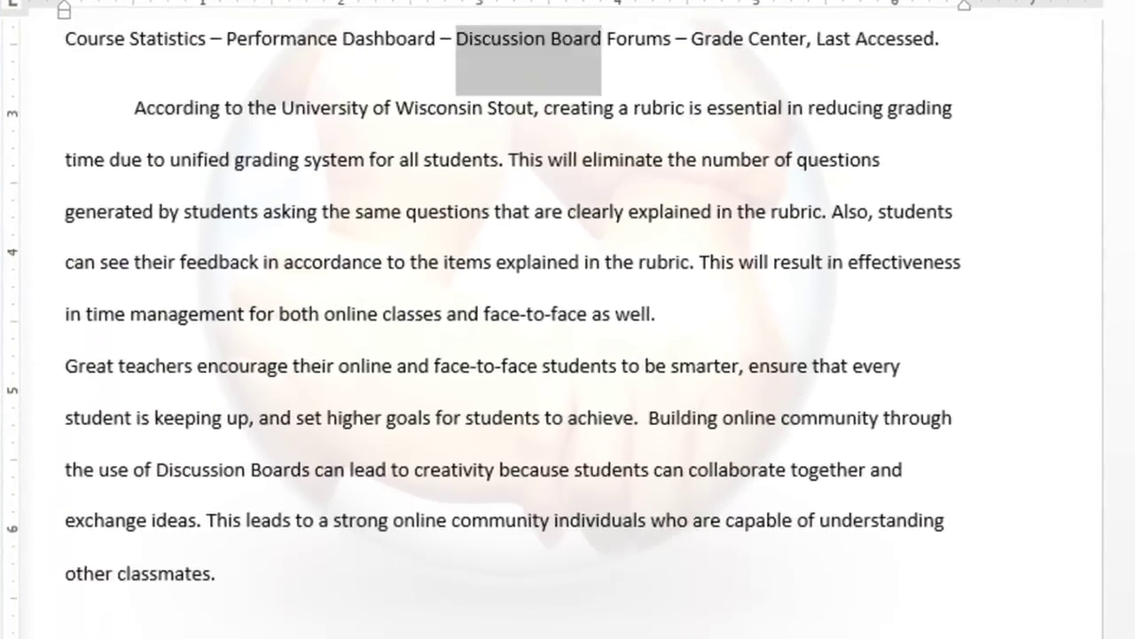
# Step: Shrink WordLabSeven to a smaller window and scroll back up to the TEACHING ONLINE PROGRAM cover
pyautogui.click(1046, 22)
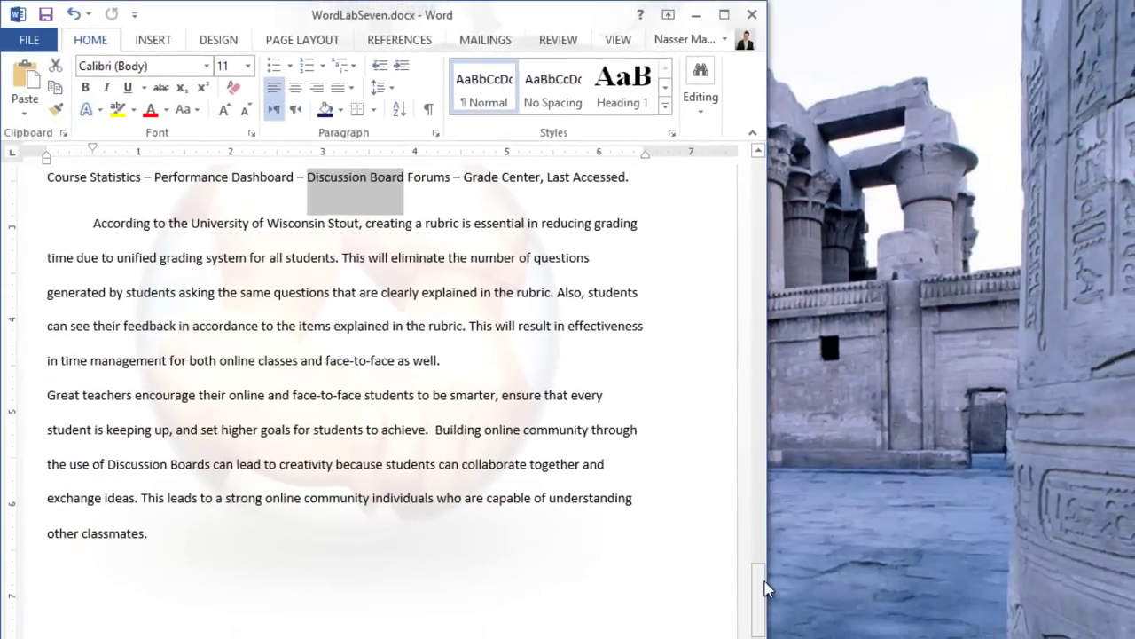
pyautogui.moveTo(765, 588); pyautogui.dragTo(756, 636)
pyautogui.scroll(10, 745, 521)
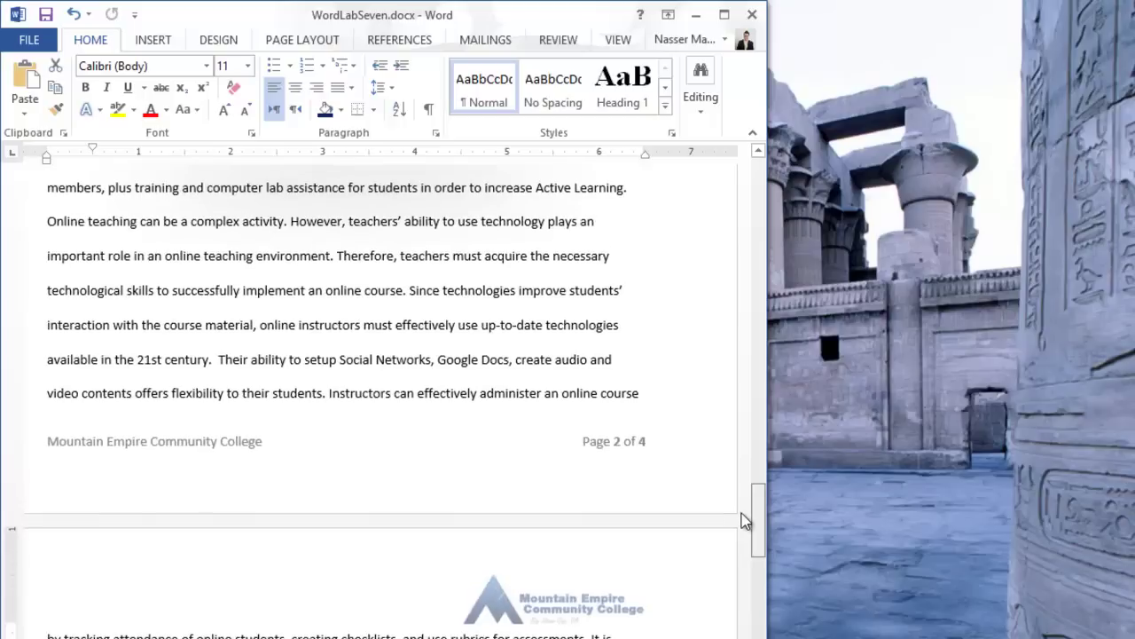
pyautogui.moveTo(753, 483); pyautogui.dragTo(759, 215)
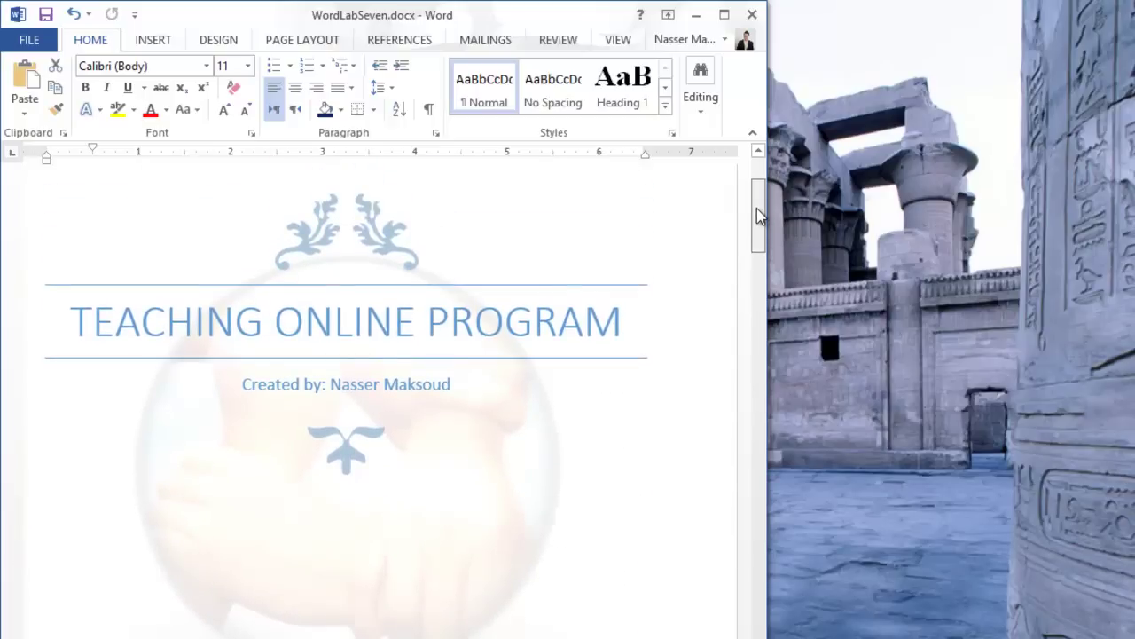
pyautogui.moveTo(759, 216); pyautogui.dragTo(761, 182)
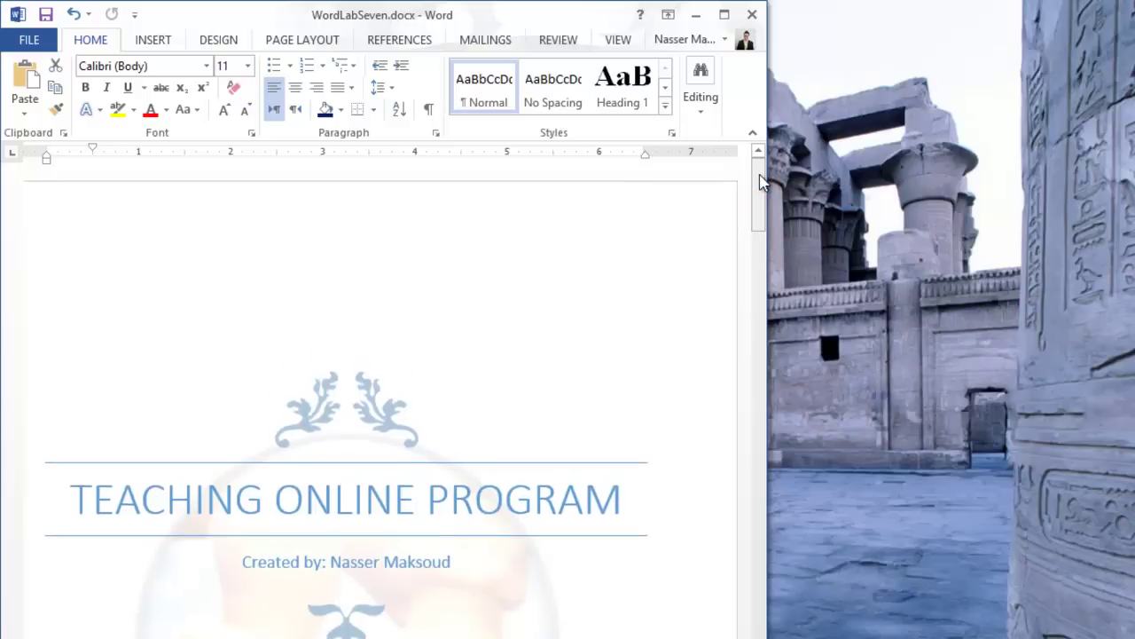